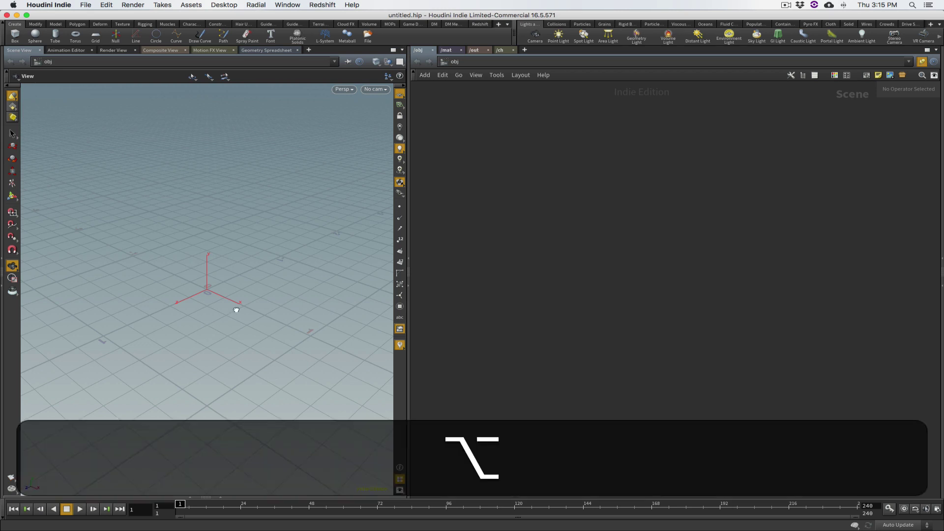
{"action": "left_click_drag", "start_coordinate": [234, 310], "coordinate": [216, 294], "text": "alt"}
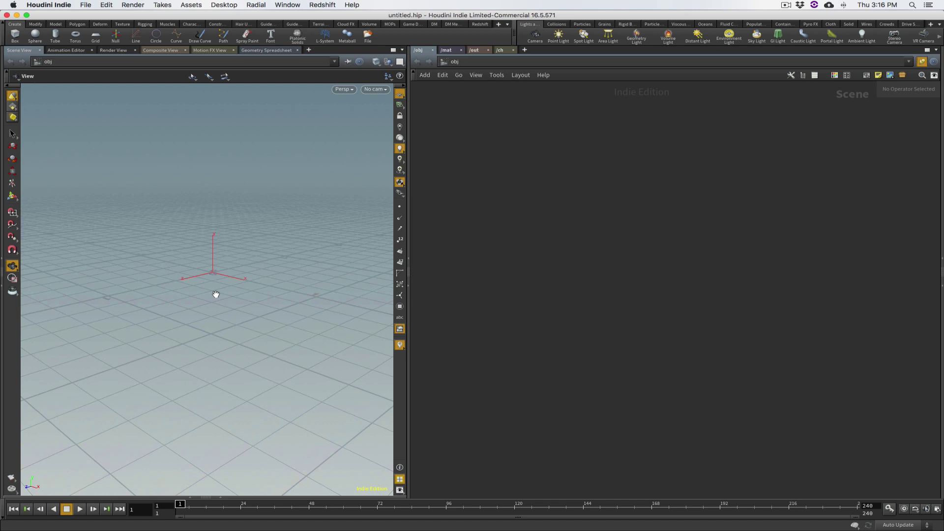
{"action": "mouse_move", "coordinate": [216, 294]}
{"action": "left_mouse_down", "text": "alt"}
{"action": "mouse_move", "coordinate": [236, 299]}
{"action": "mouse_move", "coordinate": [215, 297]}
{"action": "mouse_move", "coordinate": [225, 291]}
{"action": "left_mouse_up", "text": "alt"}
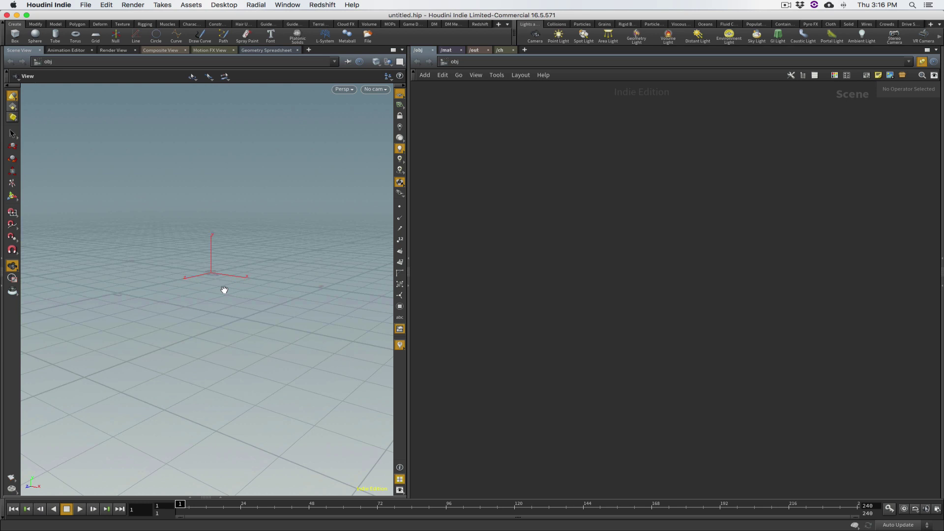
{"action": "left_click_drag", "start_coordinate": [224, 290], "coordinate": [219, 291], "text": "alt"}
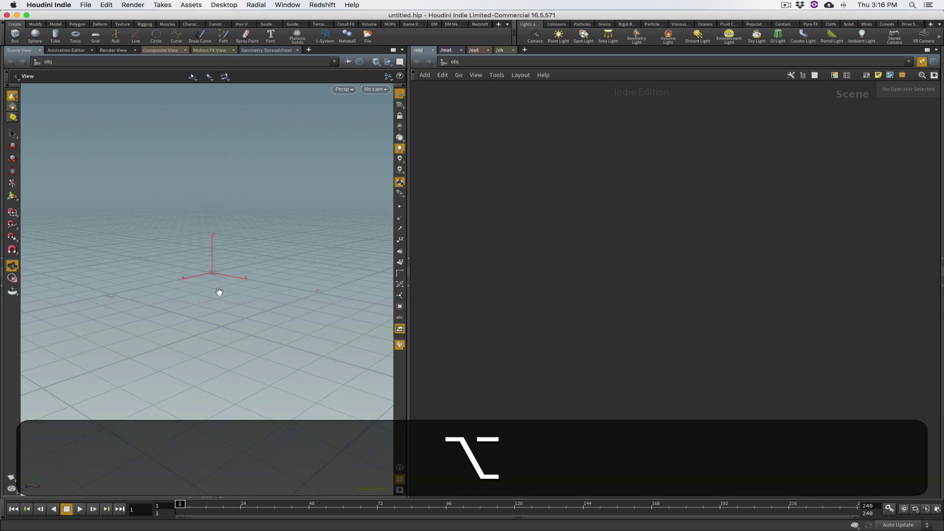
{"action": "left_click_drag", "start_coordinate": [220, 290], "coordinate": [225, 296], "text": "alt"}
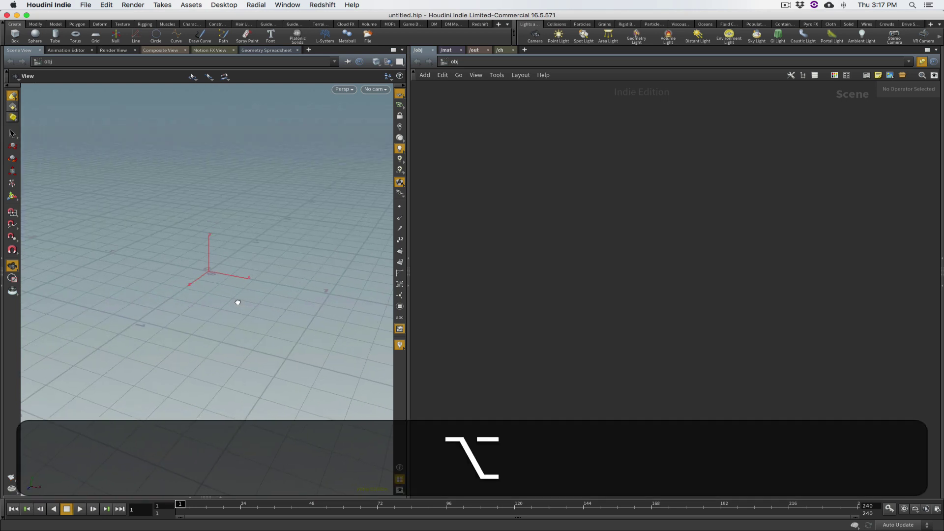
{"action": "mouse_move", "coordinate": [236, 301]}
{"action": "left_mouse_down", "text": "alt"}
{"action": "mouse_move", "coordinate": [217, 293]}
{"action": "mouse_move", "coordinate": [228, 293]}
{"action": "left_mouse_up", "text": "alt"}
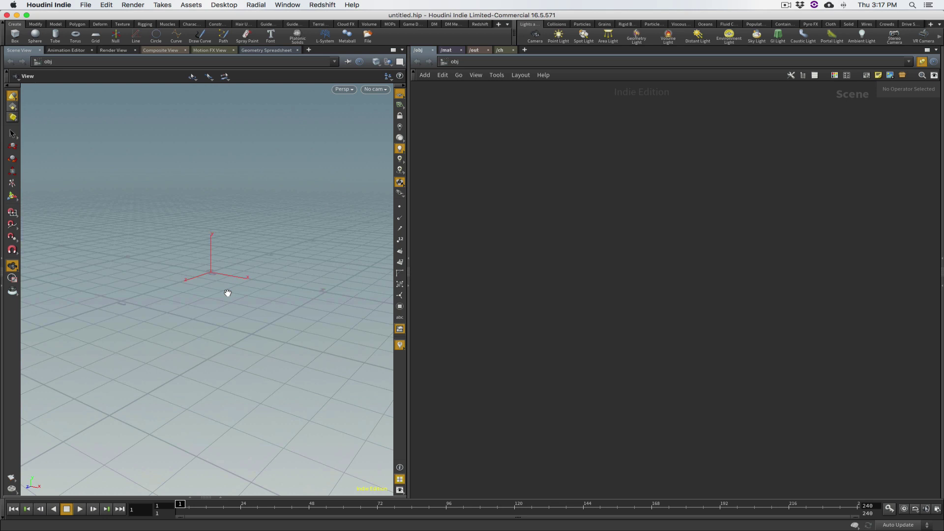
{"action": "left_click_drag", "start_coordinate": [226, 293], "coordinate": [230, 295], "text": "alt"}
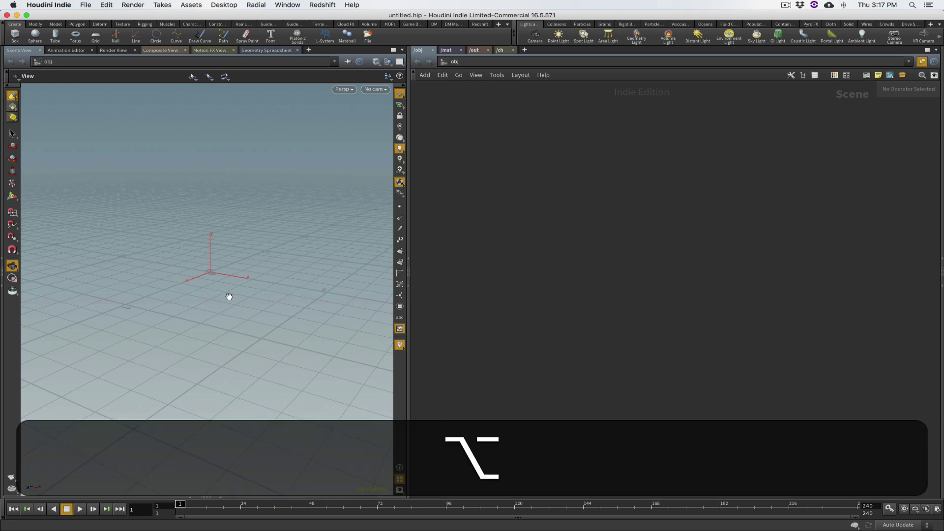
{"action": "mouse_move", "coordinate": [227, 295]}
{"action": "left_mouse_down", "text": "alt"}
{"action": "mouse_move", "coordinate": [215, 301]}
{"action": "mouse_move", "coordinate": [221, 296]}
{"action": "left_mouse_up", "text": "alt"}
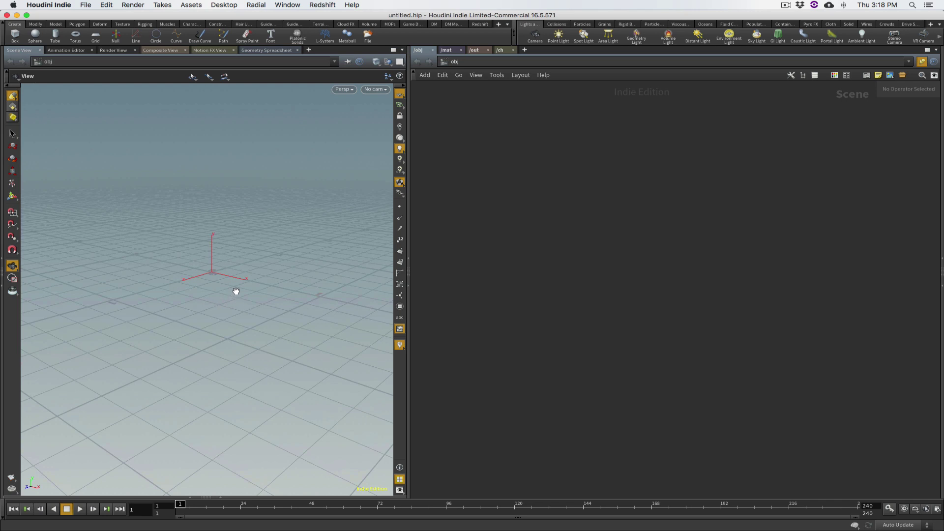
{"action": "left_click_drag", "start_coordinate": [226, 295], "coordinate": [220, 302], "text": "alt"}
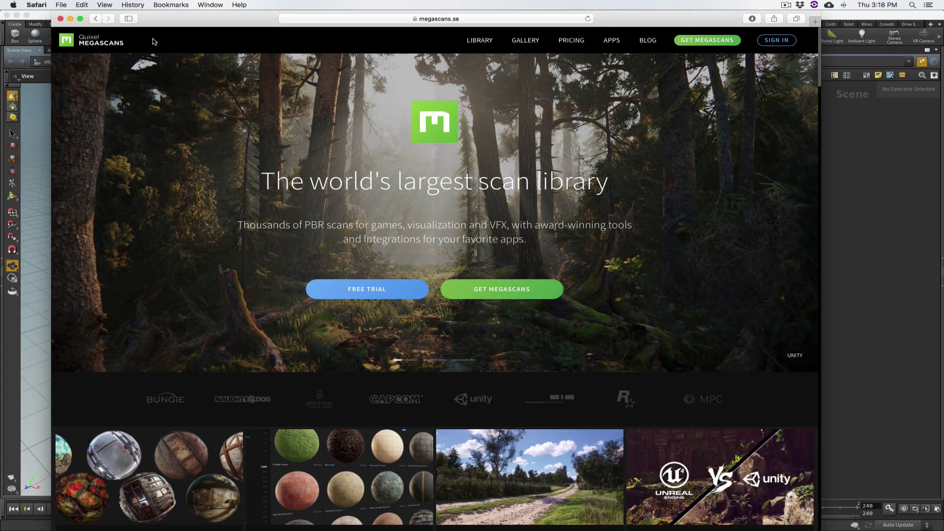
Step: Browse the Megascans home page, open its asset library and look through the latest scanned surfaces and decals
{"action": "scroll", "coordinate": [484, 448], "scroll_direction": "down", "scroll_amount": 5}
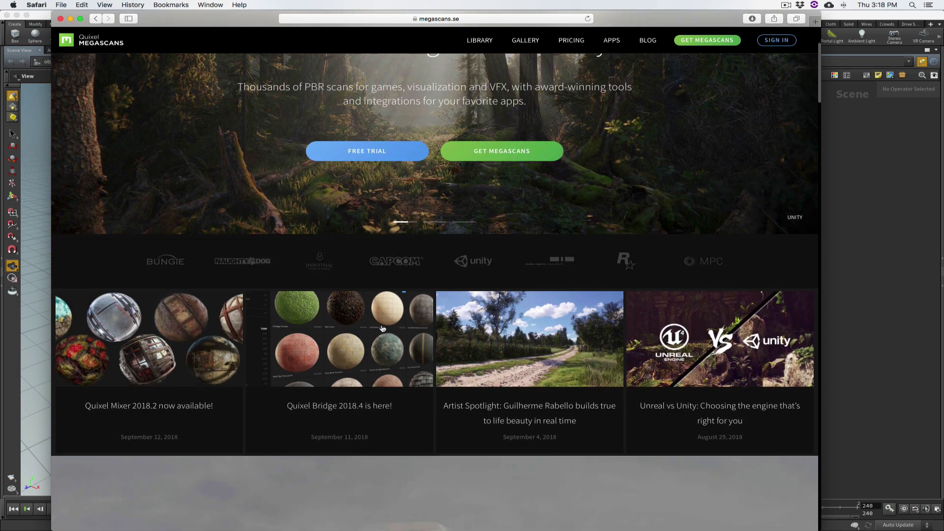
{"action": "scroll", "coordinate": [333, 373], "scroll_direction": "up", "scroll_amount": 5}
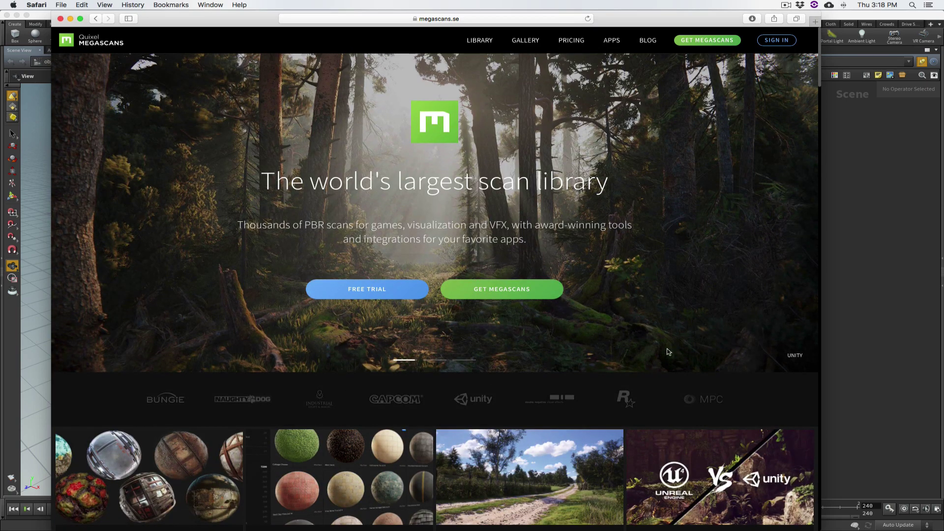
{"action": "left_click", "coordinate": [504, 49]}
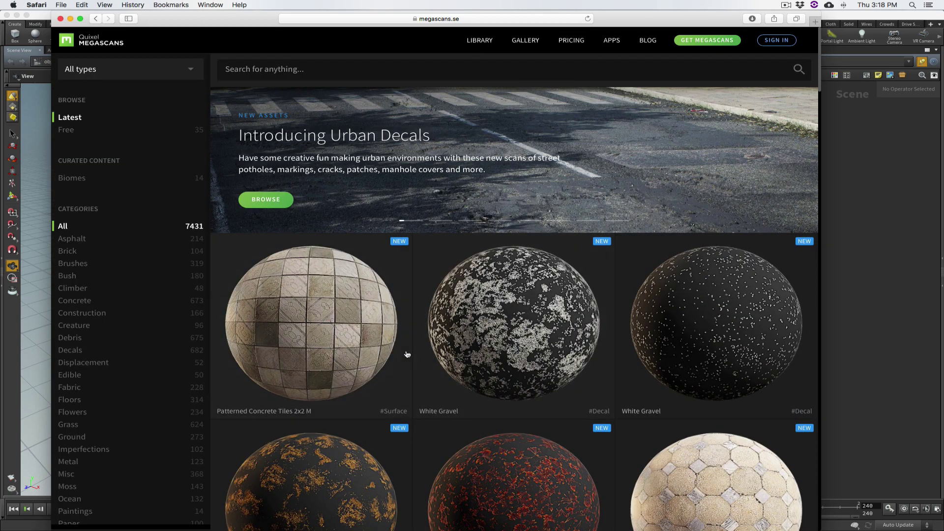
{"action": "scroll", "coordinate": [412, 352], "scroll_direction": "down", "scroll_amount": 3}
{"action": "scroll", "coordinate": [418, 352], "scroll_direction": "down", "scroll_amount": 2}
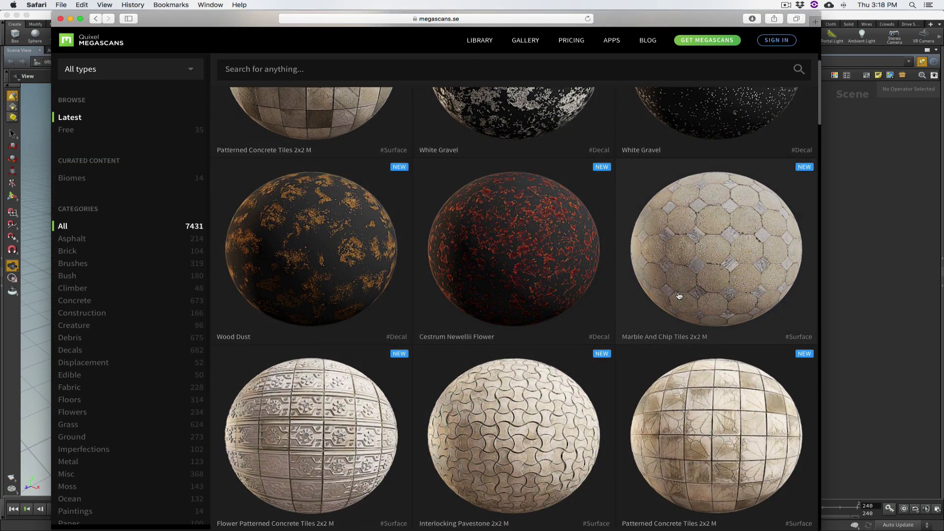
{"action": "scroll", "coordinate": [664, 301], "scroll_direction": "down", "scroll_amount": 3}
{"action": "scroll", "coordinate": [664, 300], "scroll_direction": "down", "scroll_amount": 3}
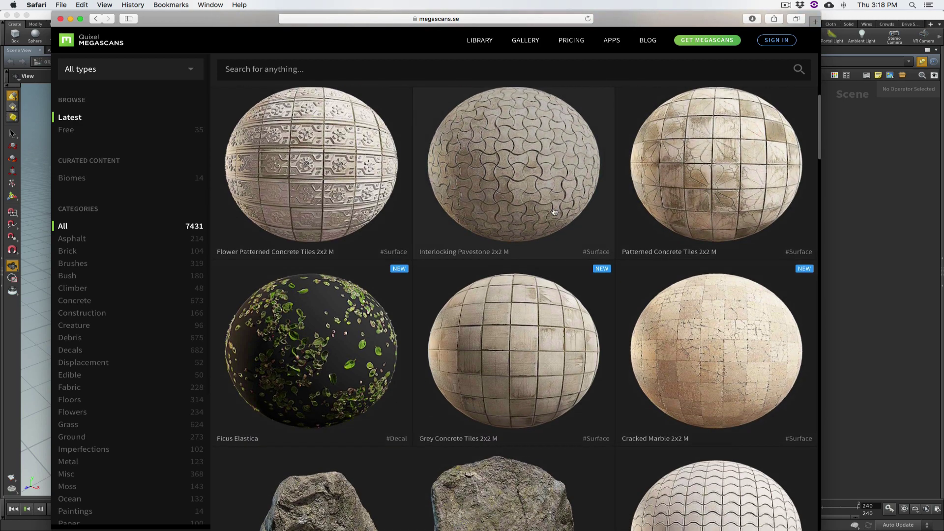
{"action": "scroll", "coordinate": [400, 211], "scroll_direction": "down", "scroll_amount": 2}
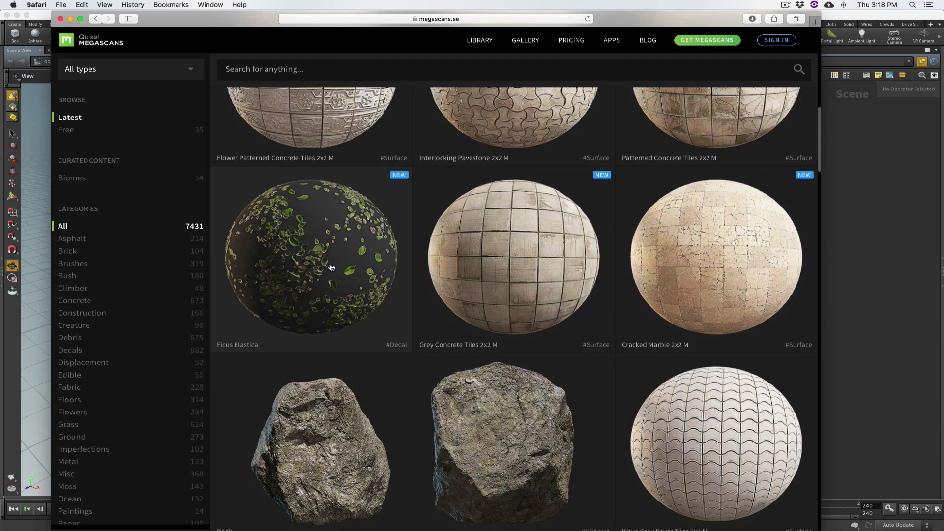
{"action": "scroll", "coordinate": [418, 340], "scroll_direction": "down", "scroll_amount": 2}
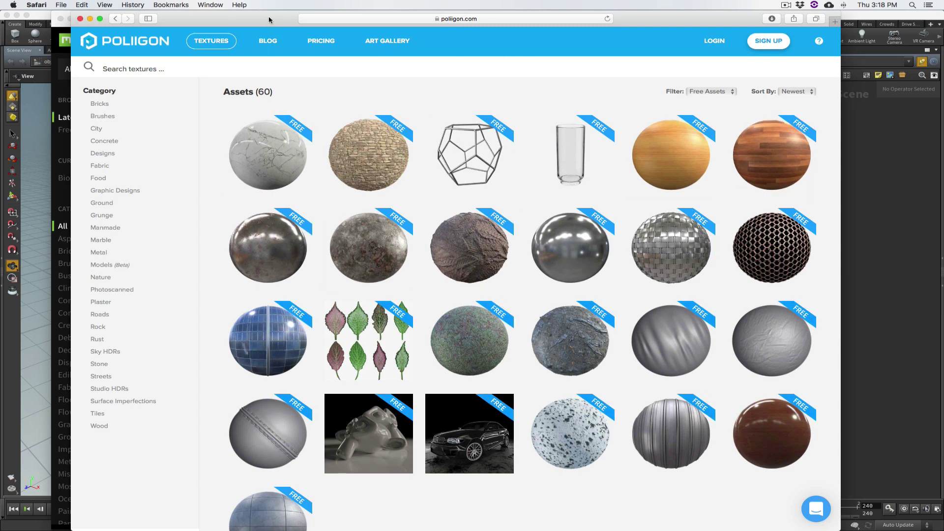
Step: Look over the free assets on the Poliigon textures page, and switch back to Houdini
{"action": "mouse_move", "coordinate": [270, 20]}
{"action": "left_mouse_down"}
{"action": "mouse_move", "coordinate": [299, 187]}
{"action": "mouse_move", "coordinate": [245, 19]}
{"action": "mouse_move", "coordinate": [265, 19]}
{"action": "left_mouse_up"}
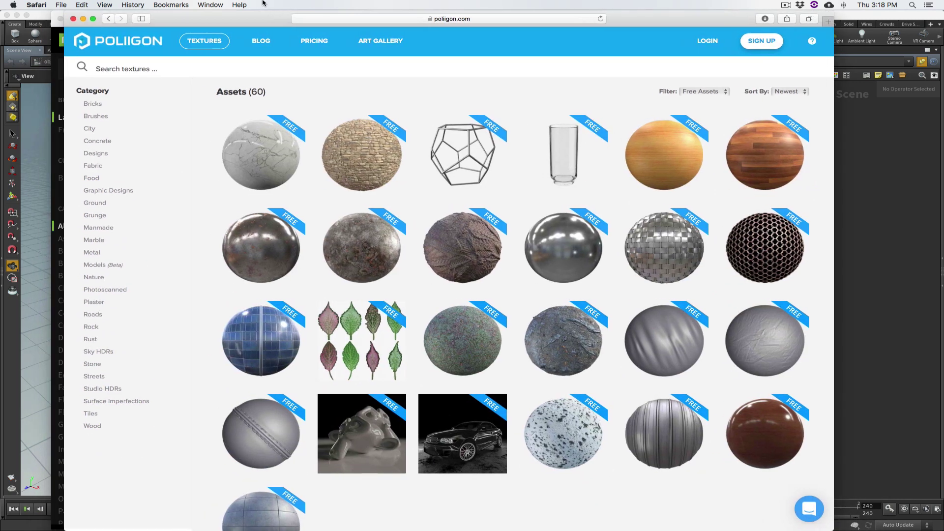
{"action": "mouse_move", "coordinate": [502, 240]}
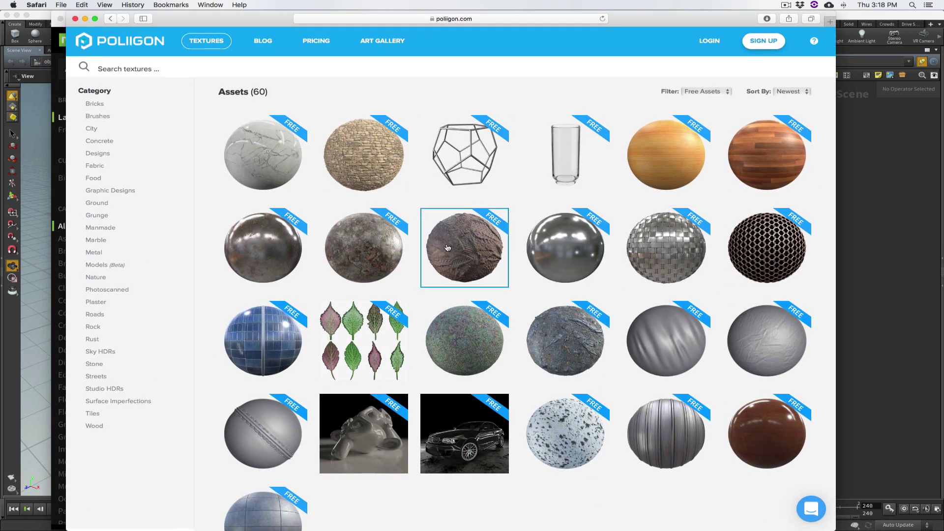
{"action": "mouse_move", "coordinate": [366, 159]}
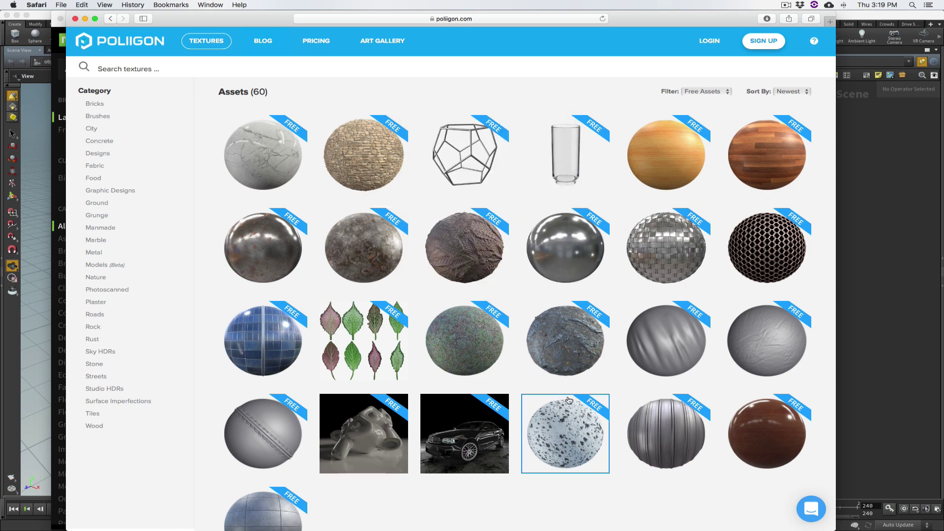
{"action": "scroll", "coordinate": [566, 432], "scroll_direction": "down", "scroll_amount": 2}
{"action": "scroll", "coordinate": [565, 433], "scroll_direction": "up", "scroll_amount": 2}
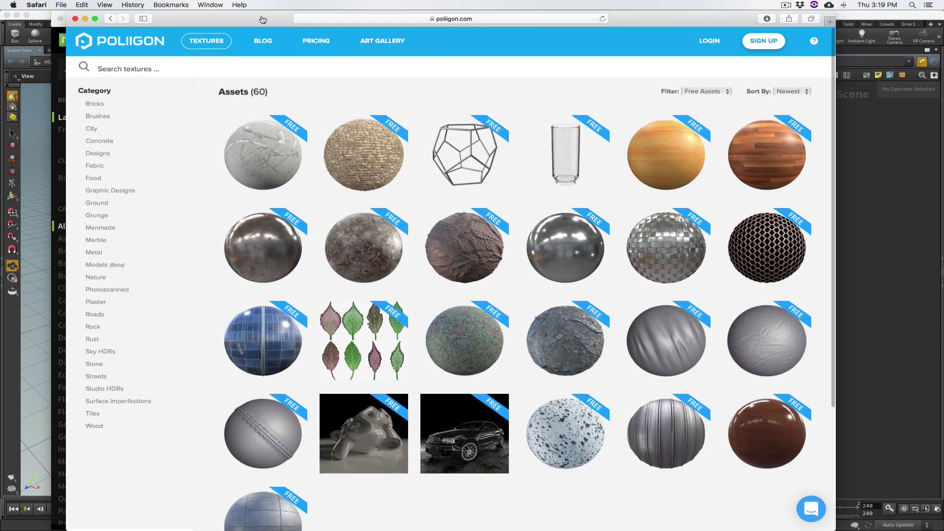
{"action": "key", "text": "alt"}
{"action": "key", "text": "super+Tab"}
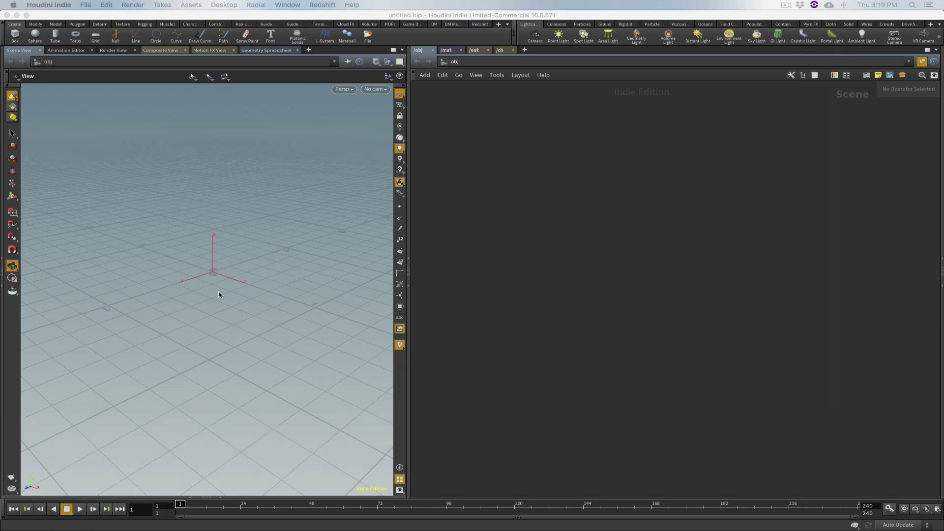
Step: Examine the cracked clay material in Soil_Clay_pjEmy0_surface_Preview.png in Preview, and hide Preview to return to Houdini
{"action": "left_click_drag", "start_coordinate": [219, 293], "coordinate": [189, 264], "text": "alt"}
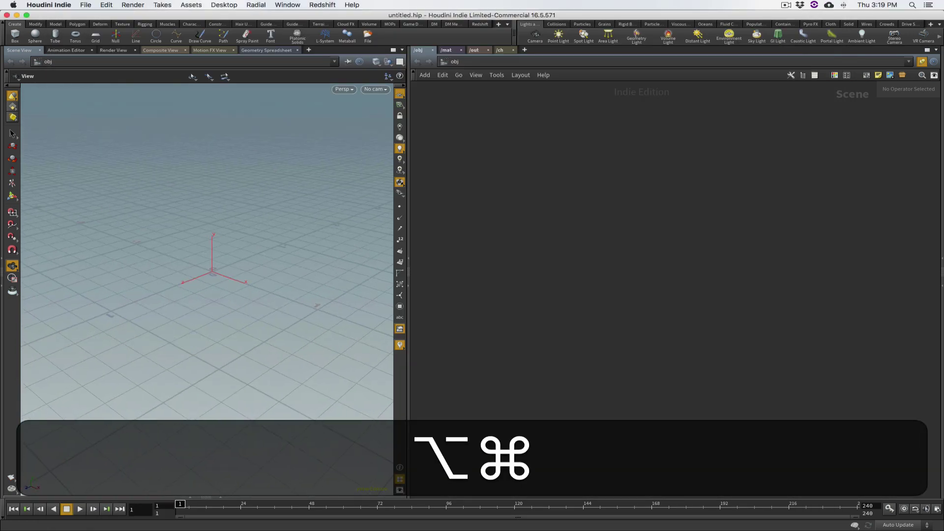
{"action": "key", "text": "super+Tab"}
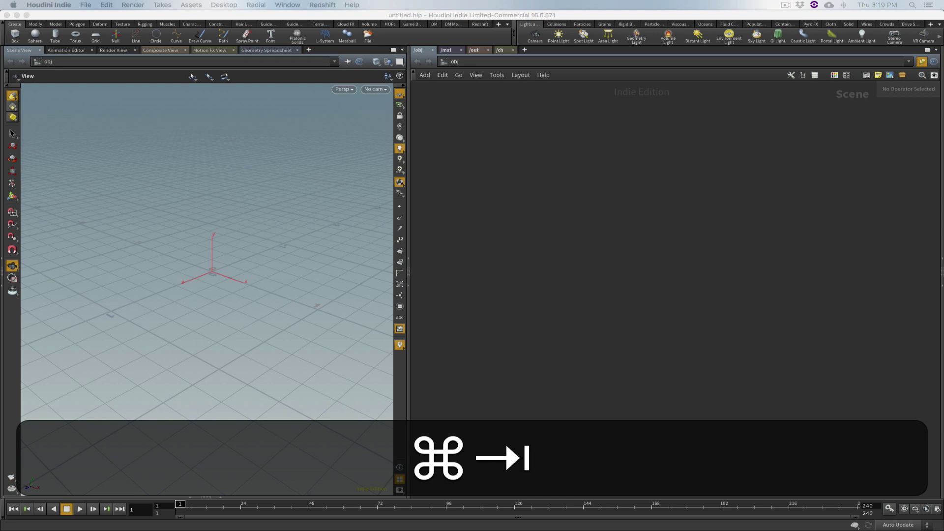
{"action": "key", "text": "super+Tab"}
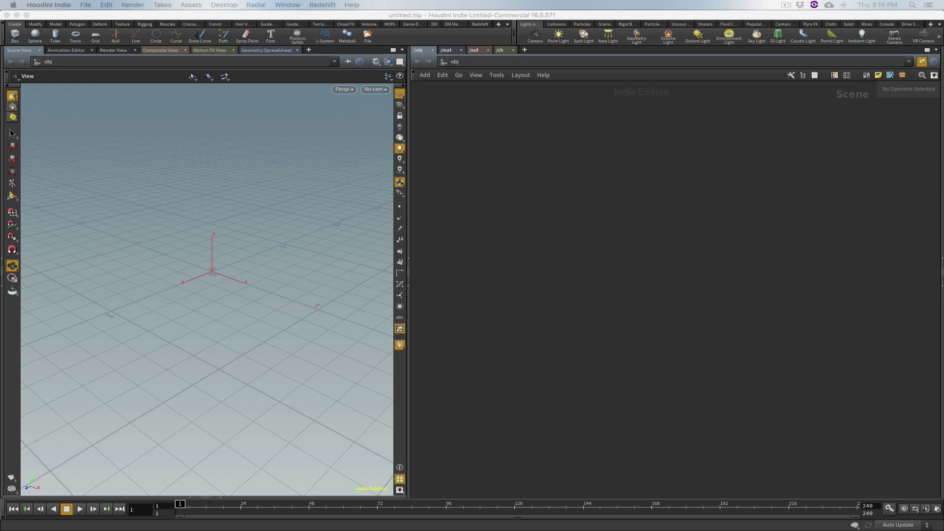
{"action": "key", "text": "super+Tab"}
{"action": "left_click_drag", "start_coordinate": [140, 24], "coordinate": [230, 18]}
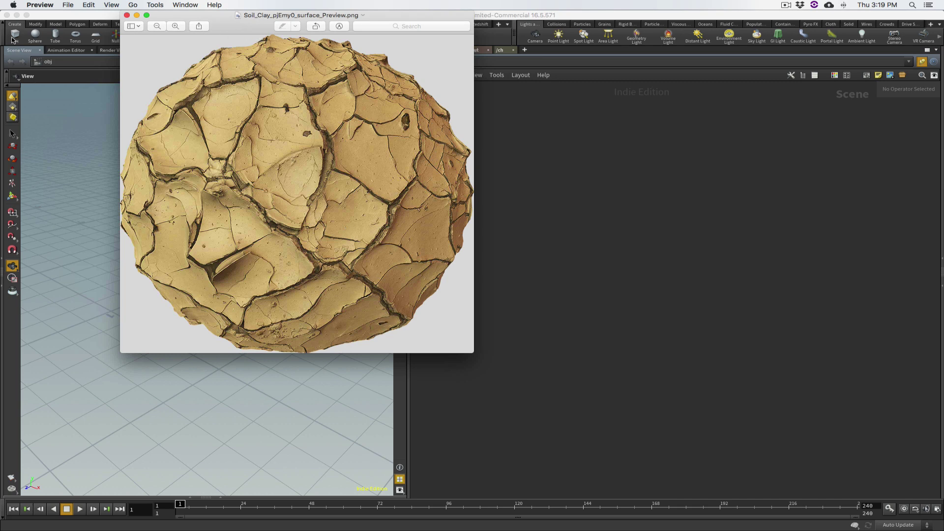
{"action": "key", "text": "super+h"}
{"action": "key", "text": "super"}
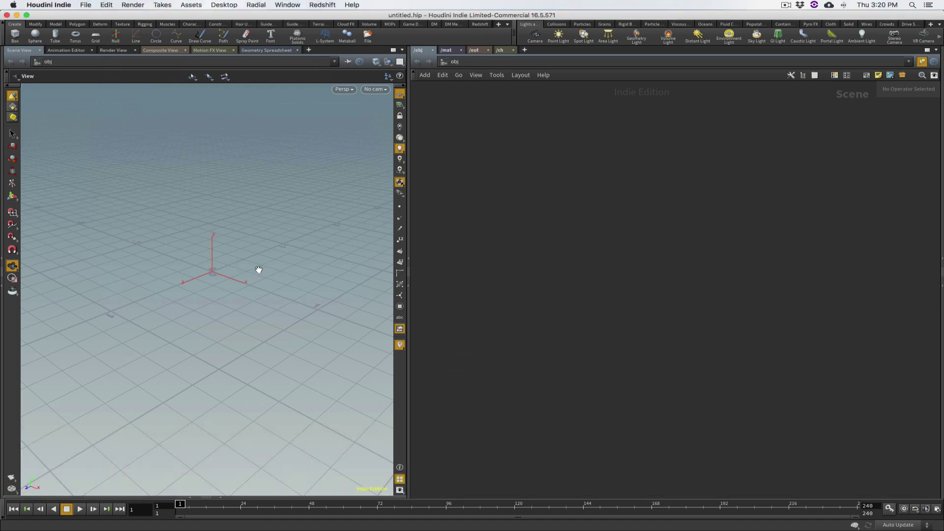
Step: Create a grid object at the scene origin and move its node to the upper-left area of the network
{"action": "mouse_move", "coordinate": [245, 276]}
{"action": "left_mouse_down", "text": "alt"}
{"action": "mouse_move", "coordinate": [240, 294]}
{"action": "mouse_move", "coordinate": [257, 288]}
{"action": "mouse_move", "coordinate": [249, 283]}
{"action": "left_mouse_up", "text": "alt"}
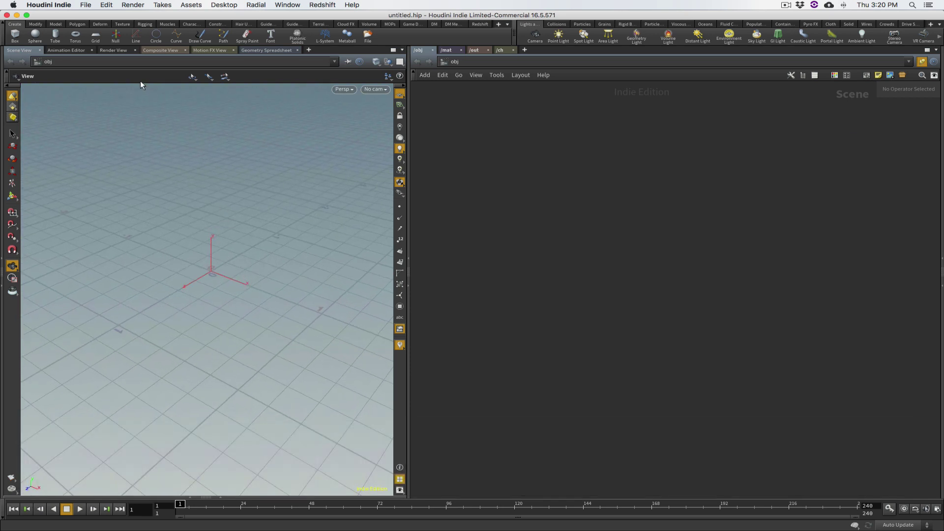
{"action": "key", "text": "ctrl"}
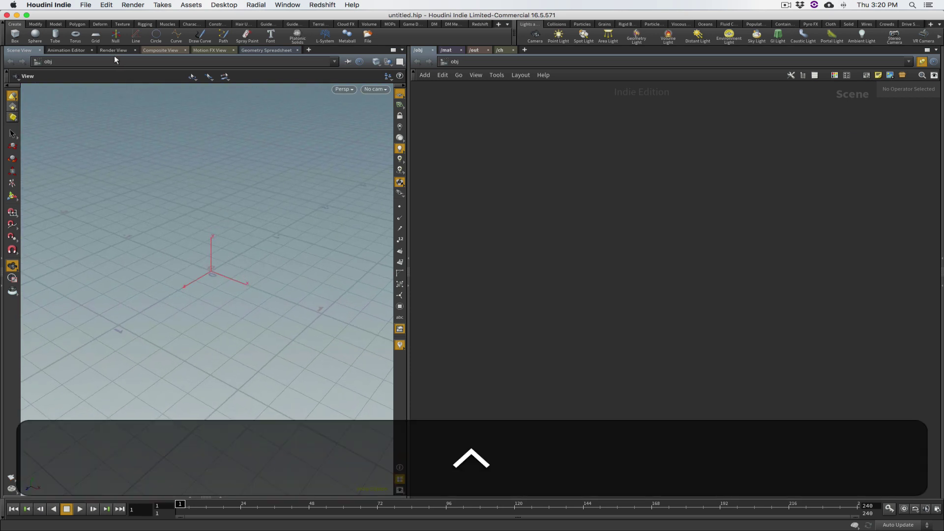
{"action": "left_click", "coordinate": [97, 37], "text": "ctrl"}
{"action": "left_click_drag", "start_coordinate": [253, 338], "coordinate": [238, 297], "text": "alt"}
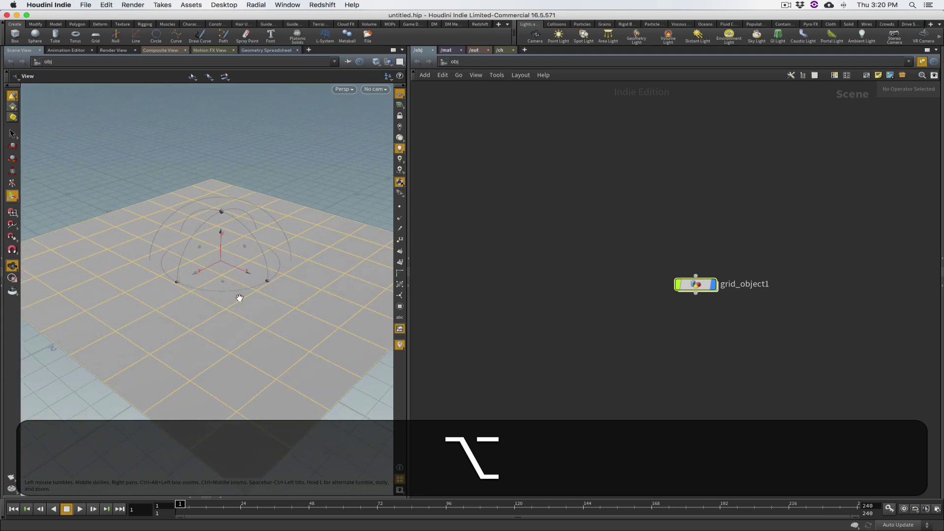
{"action": "mouse_move", "coordinate": [696, 283]}
{"action": "left_click_drag", "start_coordinate": [696, 283], "coordinate": [510, 166]}
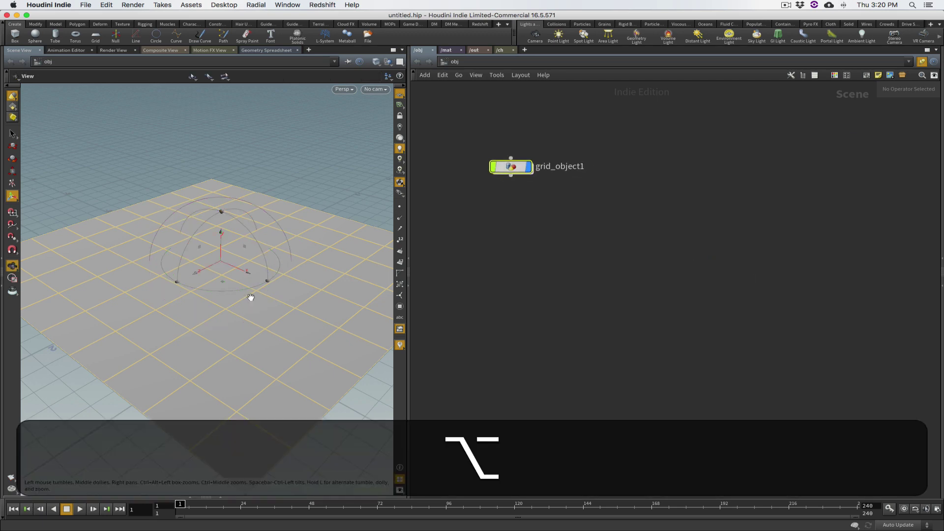
{"action": "left_click_drag", "start_coordinate": [251, 297], "coordinate": [231, 293], "text": "alt"}
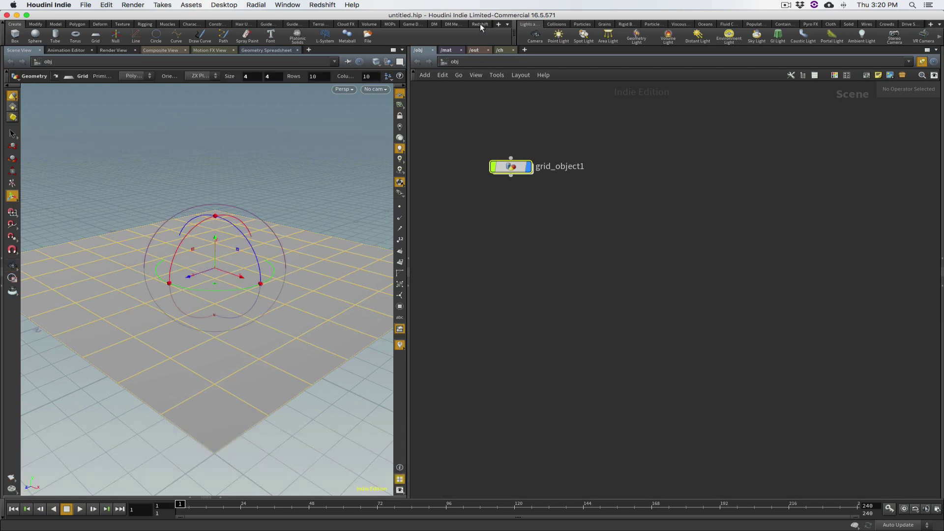
Step: Add a Redshift dome light to the scene and select its node
{"action": "left_click", "coordinate": [480, 23]}
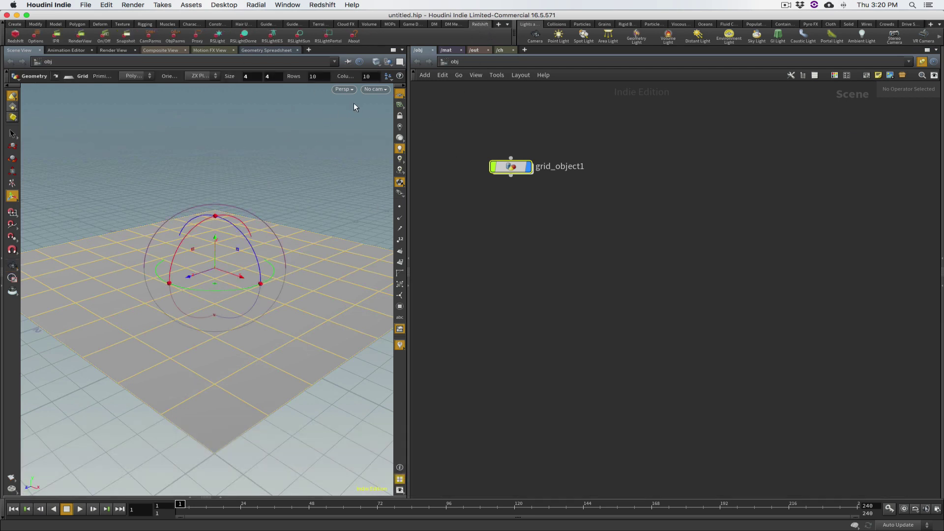
{"action": "left_click", "coordinate": [244, 35]}
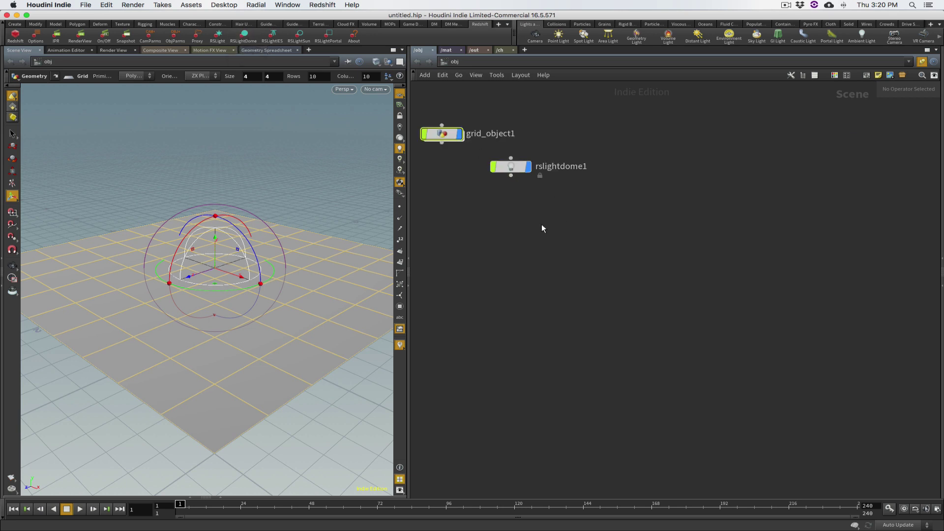
{"action": "left_click", "coordinate": [511, 167]}
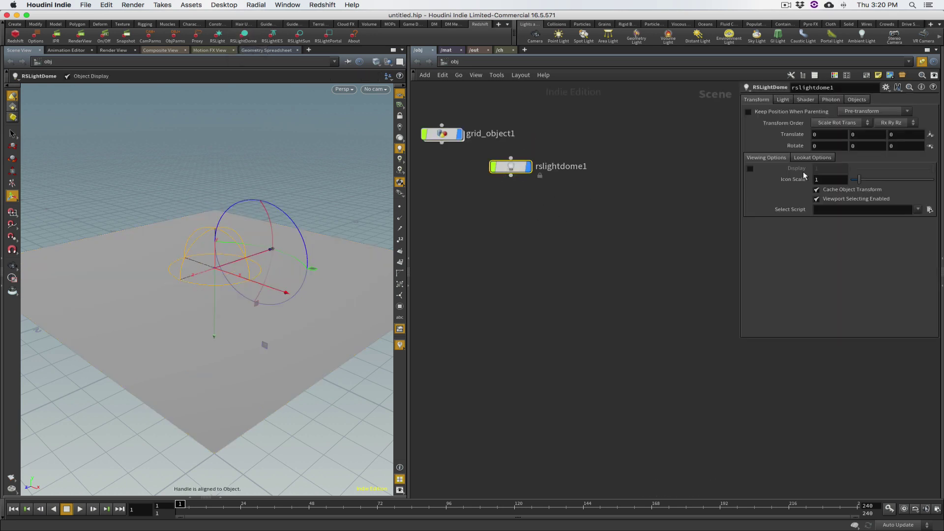
Step: Set the dome light's map to HdrOutdoorFieldAfternoonCloudy003_HDR_HIRES.exr from the Poliigon HDRI folder
{"action": "left_click", "coordinate": [801, 100]}
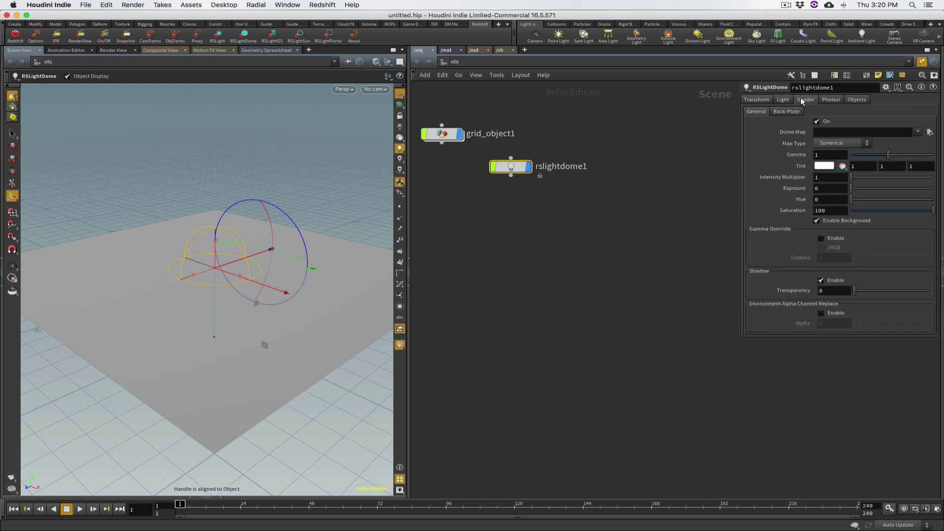
{"action": "left_click", "coordinate": [929, 133]}
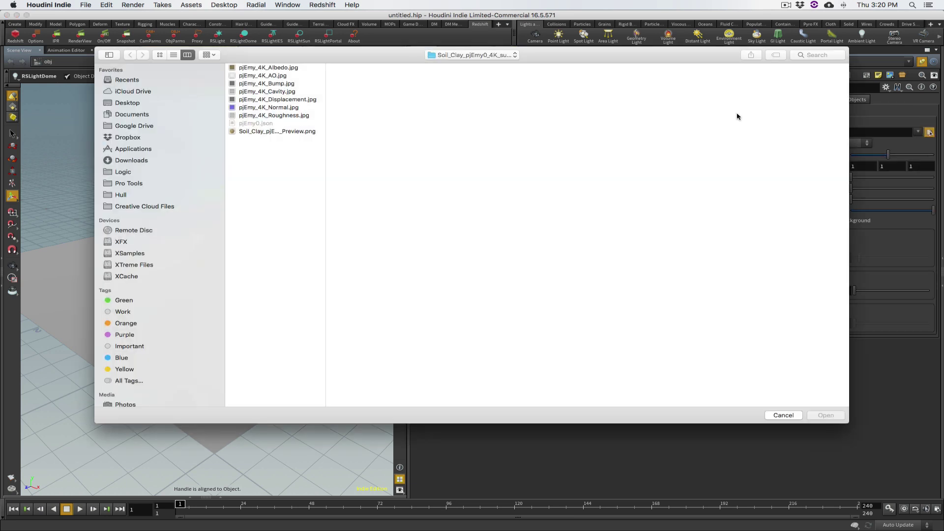
{"action": "left_click", "coordinate": [498, 57]}
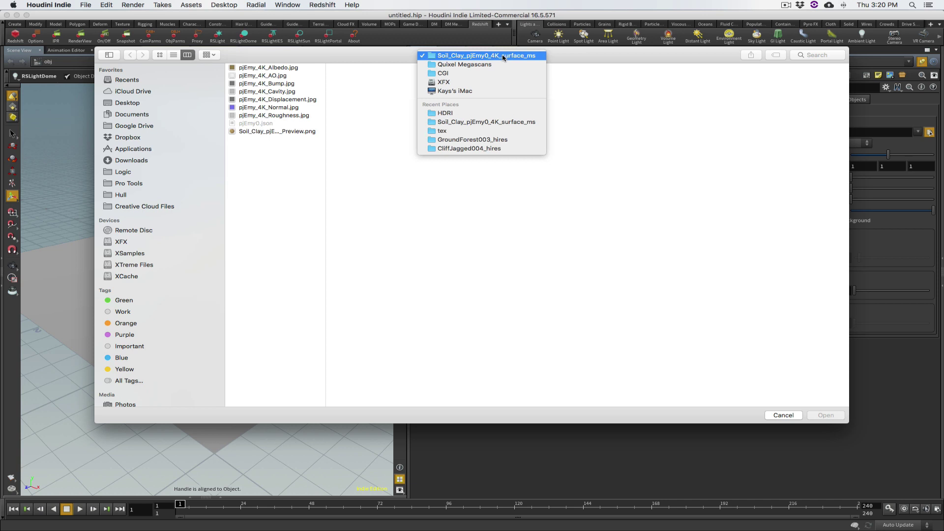
{"action": "left_click", "coordinate": [486, 113]}
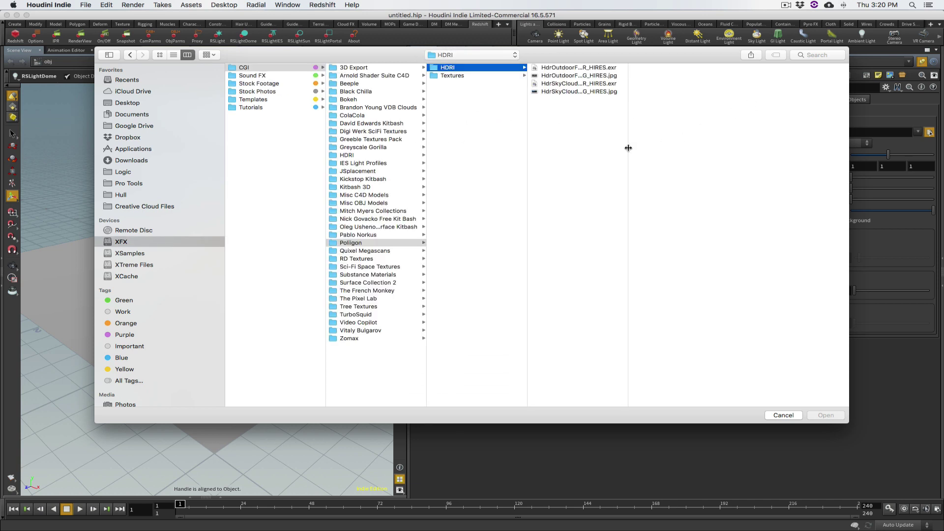
{"action": "left_click_drag", "start_coordinate": [629, 148], "coordinate": [726, 135]}
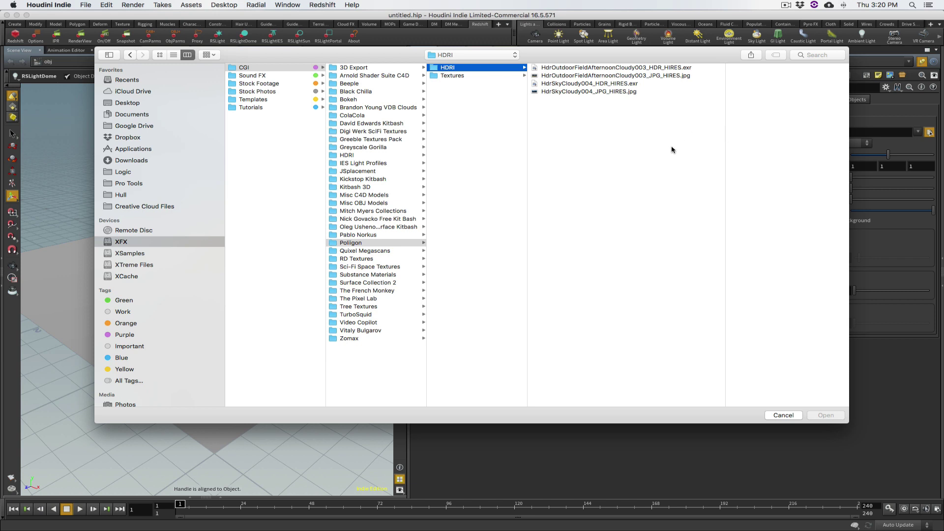
{"action": "left_click", "coordinate": [590, 69]}
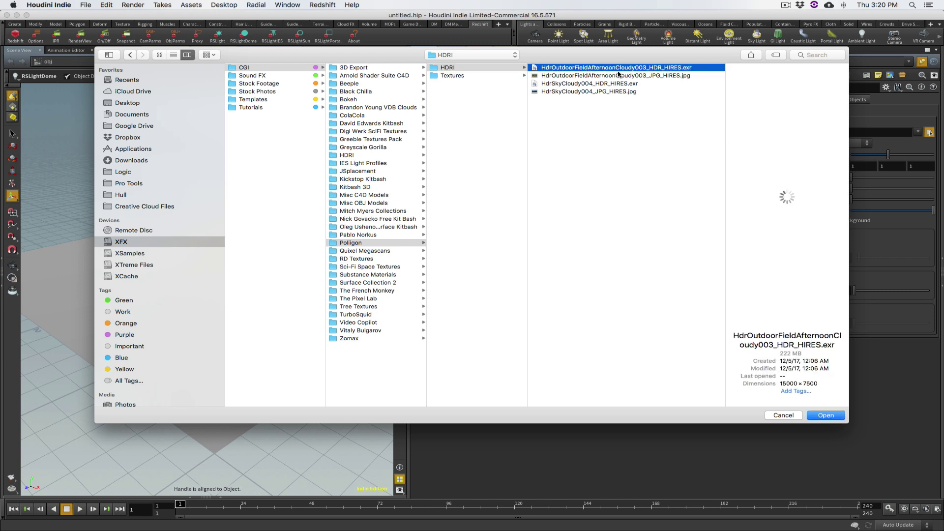
{"action": "left_click", "coordinate": [836, 415]}
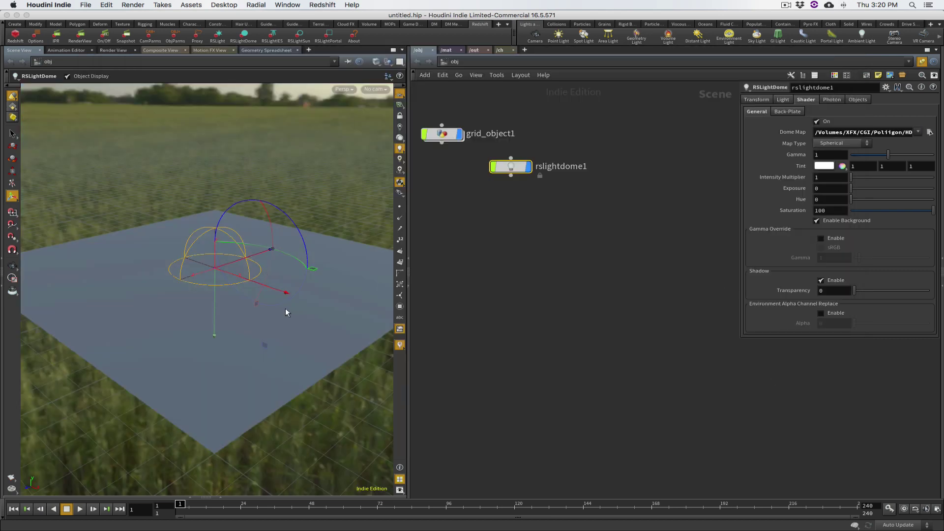
{"action": "mouse_move", "coordinate": [285, 308]}
{"action": "left_mouse_down", "text": "alt"}
{"action": "mouse_move", "coordinate": [314, 295]}
{"action": "mouse_move", "coordinate": [256, 290]}
{"action": "mouse_move", "coordinate": [310, 312]}
{"action": "mouse_move", "coordinate": [273, 305]}
{"action": "mouse_move", "coordinate": [285, 313]}
{"action": "mouse_move", "coordinate": [278, 318]}
{"action": "mouse_move", "coordinate": [283, 306]}
{"action": "left_mouse_up", "text": "alt"}
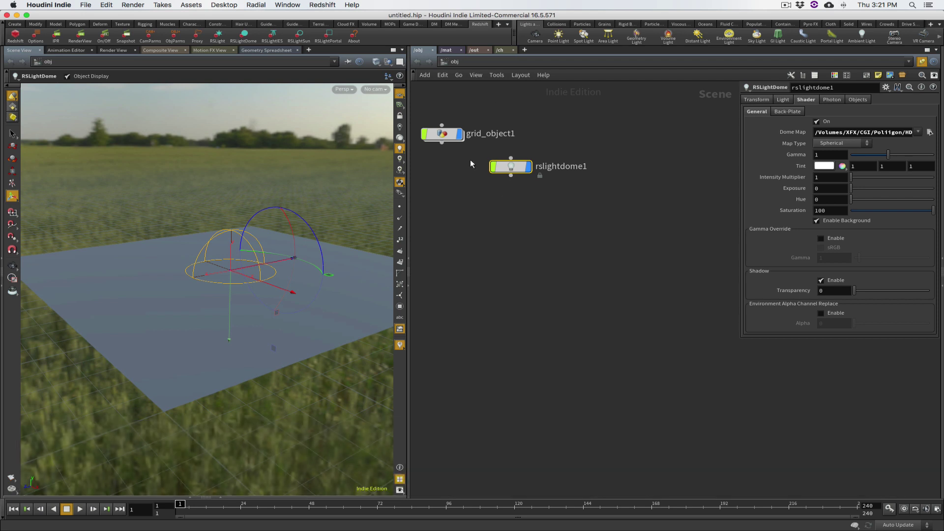
Step: Switch to the mat network and place an RS Material Builder node in it
{"action": "left_click", "coordinate": [446, 50]}
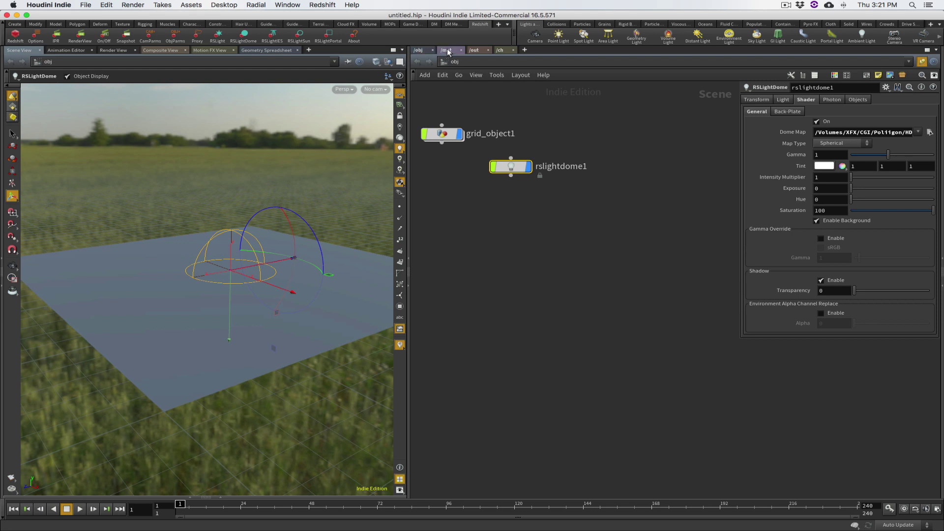
{"action": "left_click", "coordinate": [522, 63]}
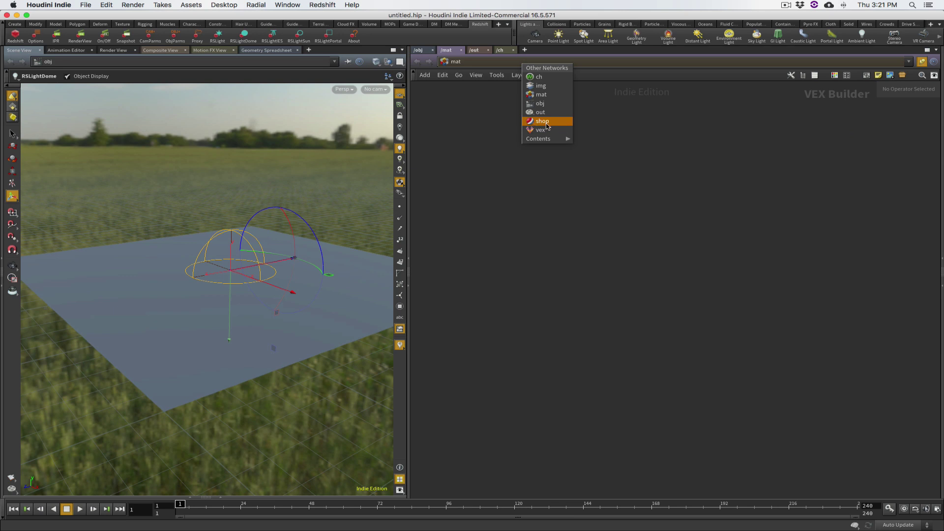
{"action": "left_click", "coordinate": [547, 95]}
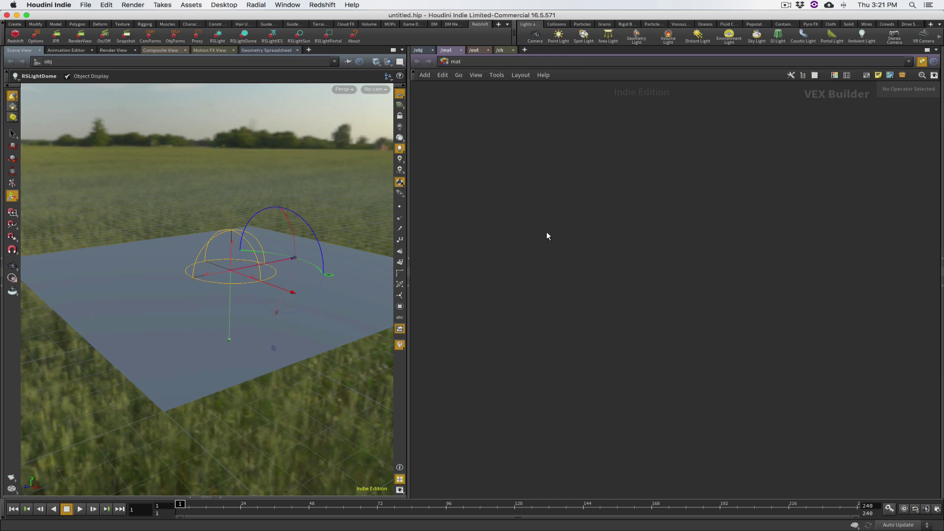
{"action": "key", "text": "Tab"}
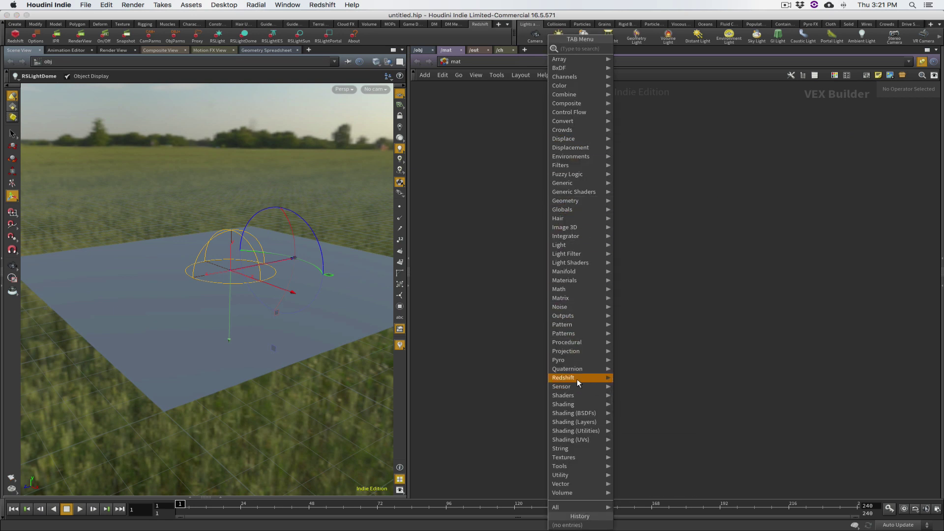
{"action": "mouse_move", "coordinate": [577, 379]}
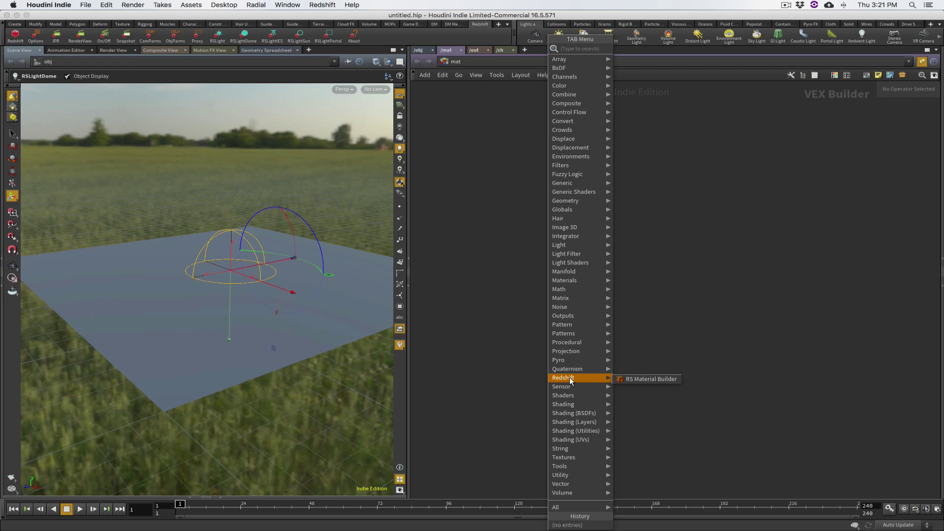
{"action": "left_click", "coordinate": [648, 380]}
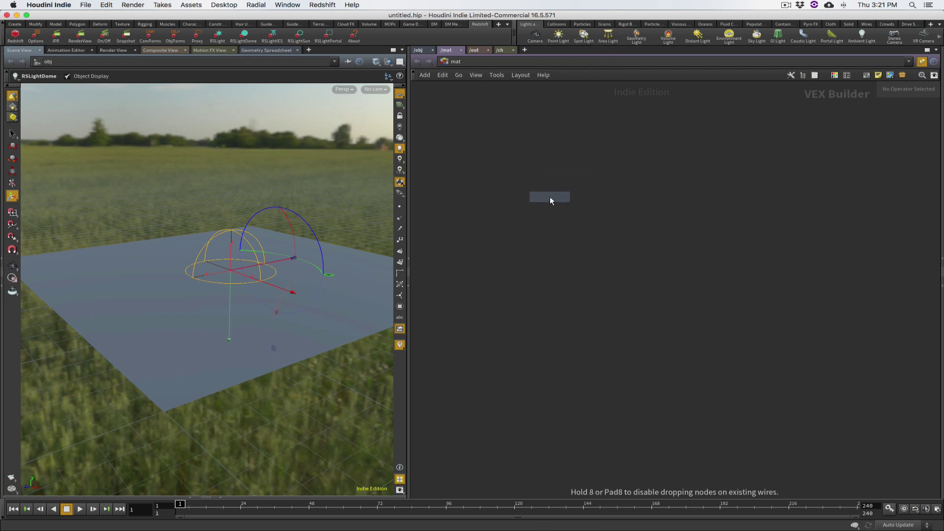
{"action": "left_click", "coordinate": [550, 196]}
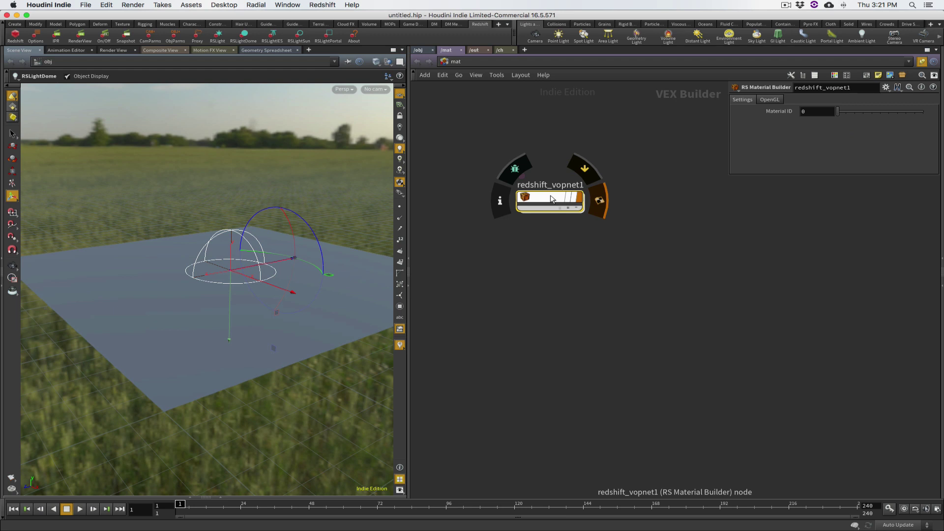
Step: Rename the RS Material Builder node as clay
{"action": "double_click", "coordinate": [554, 186]}
{"action": "left_click_drag", "start_coordinate": [586, 184], "coordinate": [511, 183]}
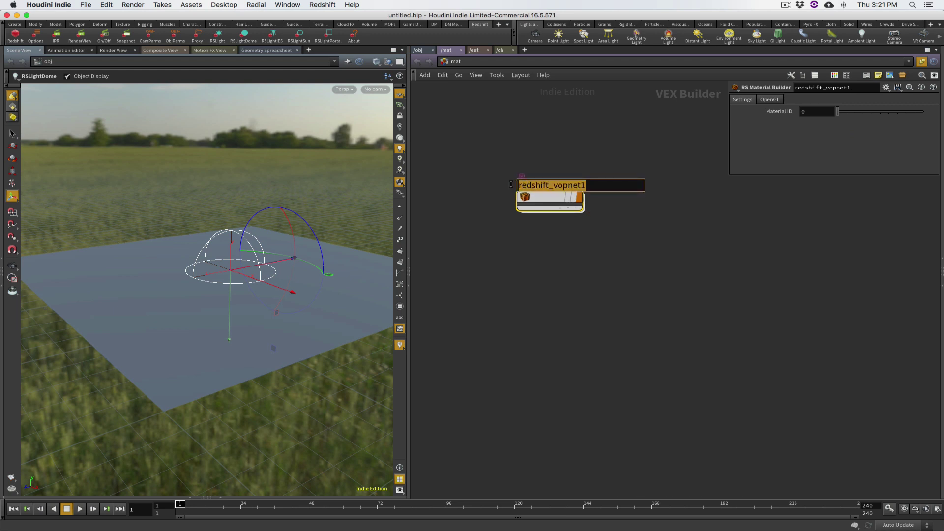
{"action": "type", "text": "clay"}
{"action": "key", "text": "Return"}
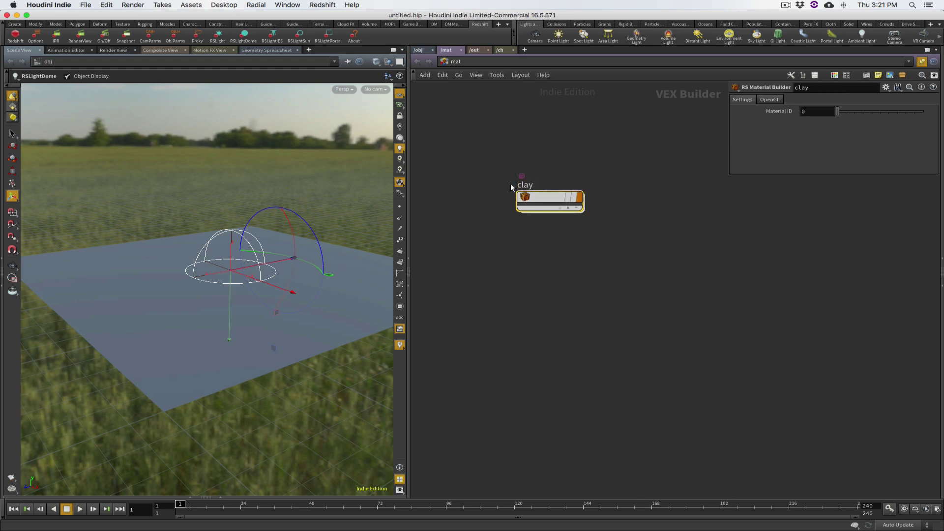
Step: Inside the clay builder, add an RS Material node and connect its outColor output to the Surface input of redshift_material1
{"action": "double_click", "coordinate": [544, 198]}
{"action": "left_click_drag", "start_coordinate": [669, 281], "coordinate": [635, 202]}
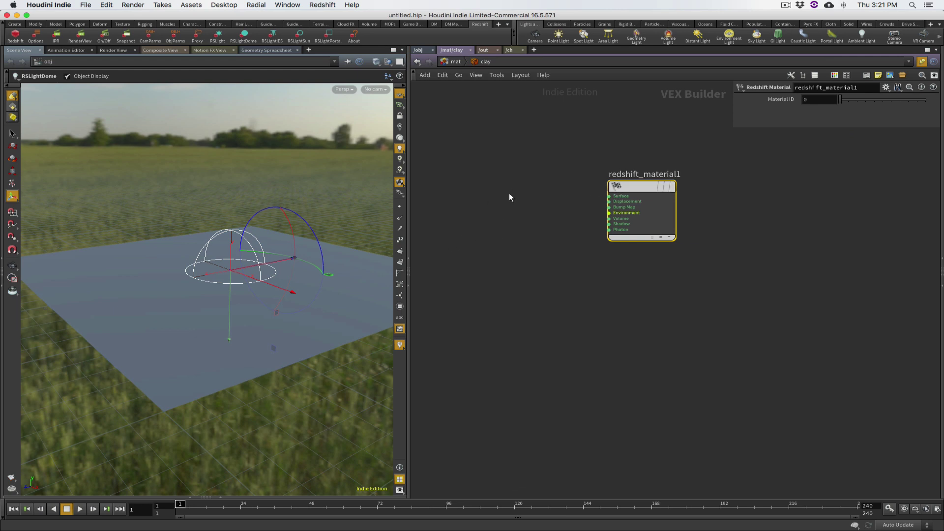
{"action": "key", "text": "Tab"}
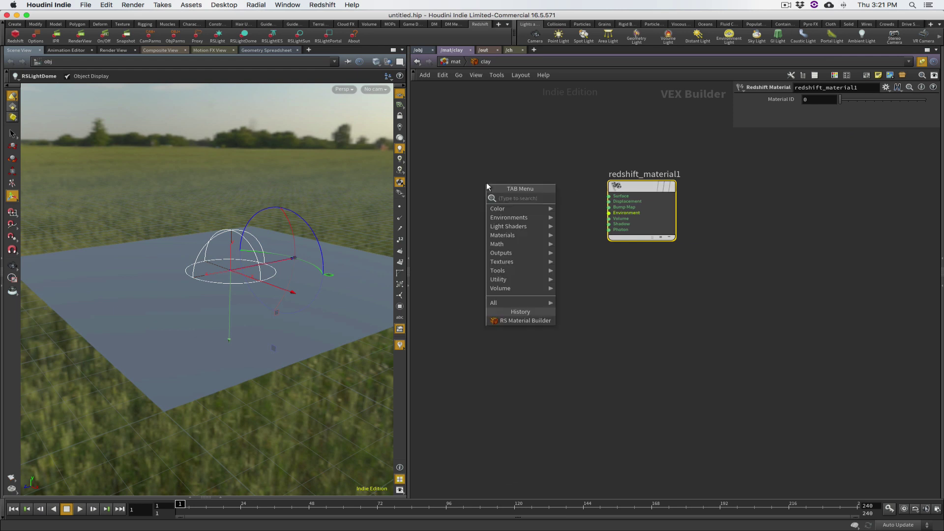
{"action": "mouse_move", "coordinate": [521, 237]}
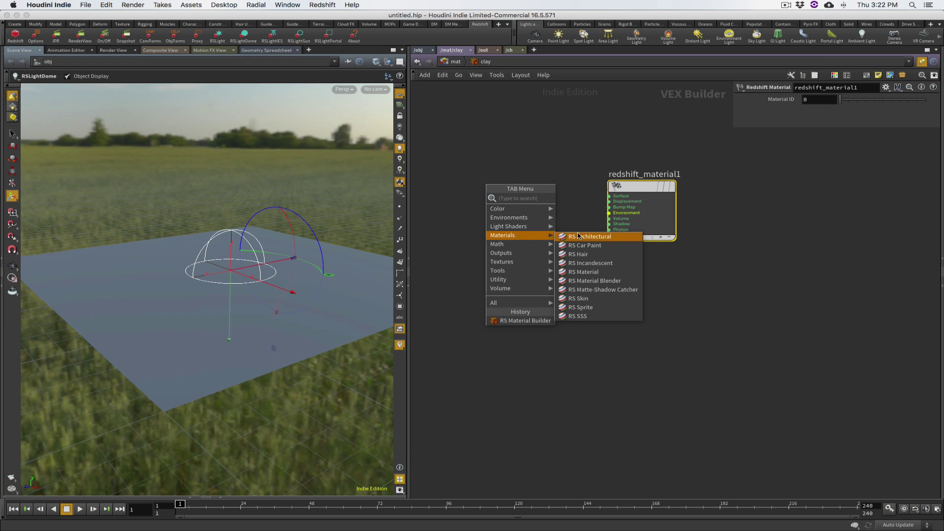
{"action": "left_click", "coordinate": [600, 272]}
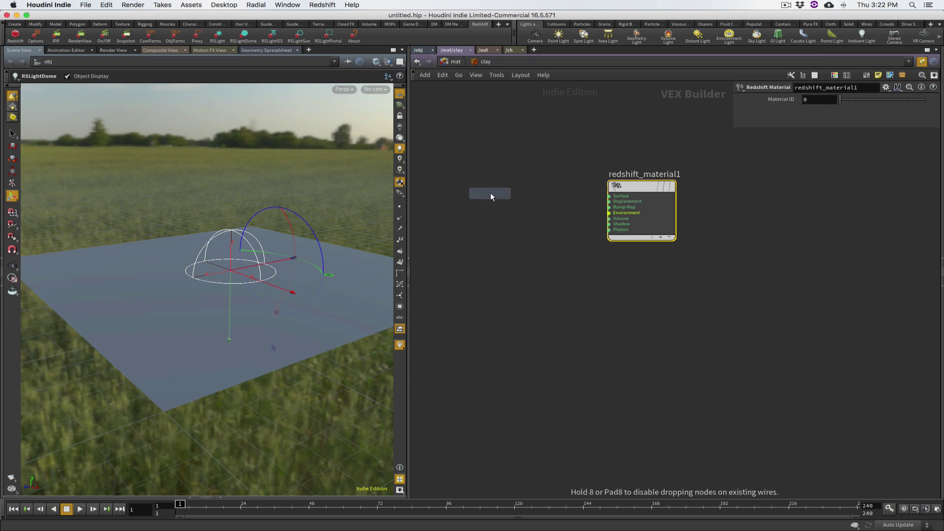
{"action": "left_click", "coordinate": [490, 193]}
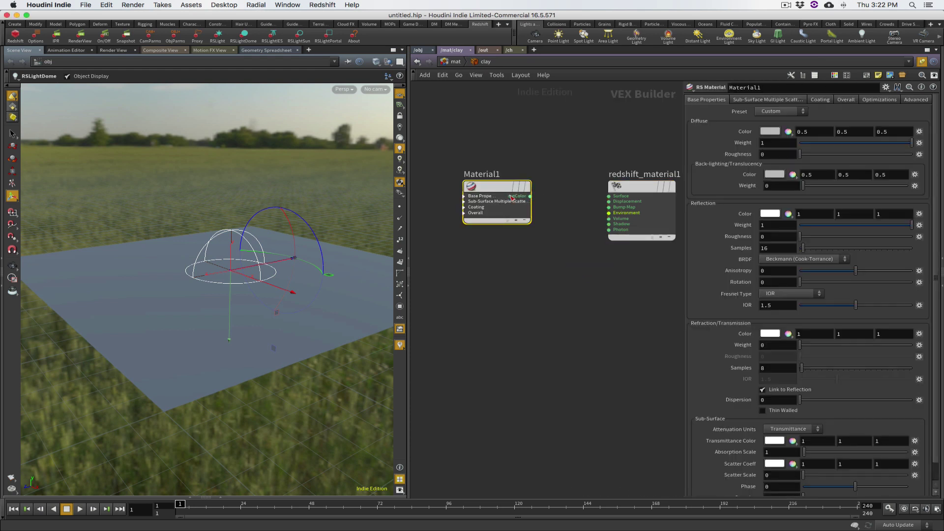
{"action": "left_click_drag", "start_coordinate": [530, 196], "coordinate": [616, 198]}
{"action": "left_click", "coordinate": [615, 198]}
Step: Return to the obj network and assign the material /mat/clay to grid_object1
{"action": "left_click", "coordinate": [422, 50]}
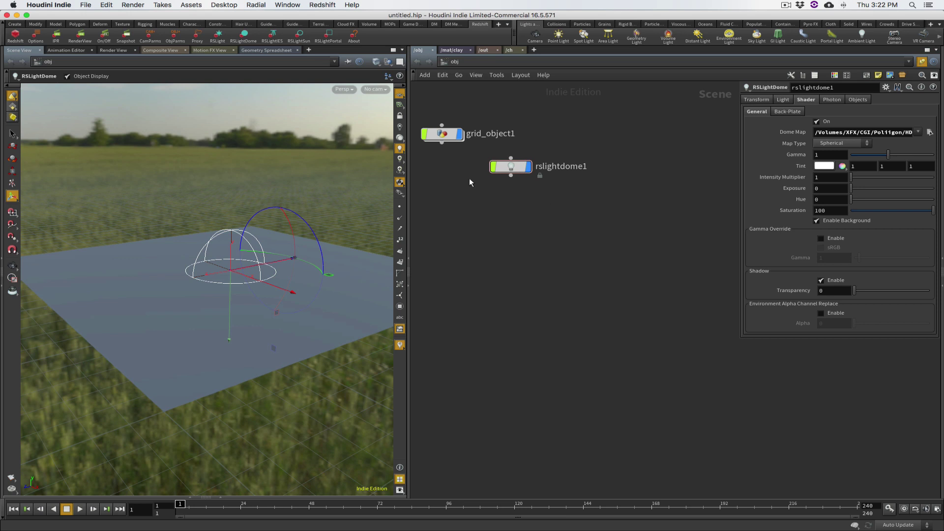
{"action": "left_click", "coordinate": [444, 136]}
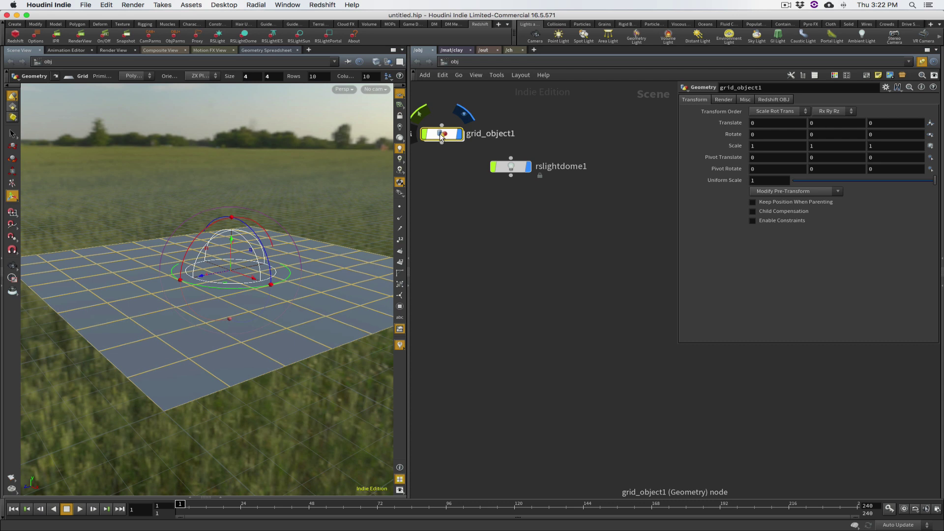
{"action": "left_click", "coordinate": [727, 99]}
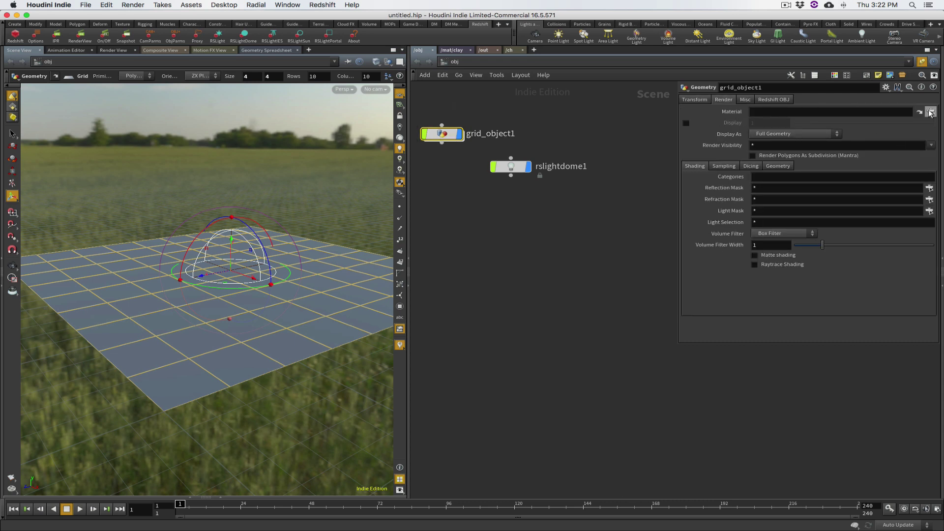
{"action": "left_click", "coordinate": [931, 112]}
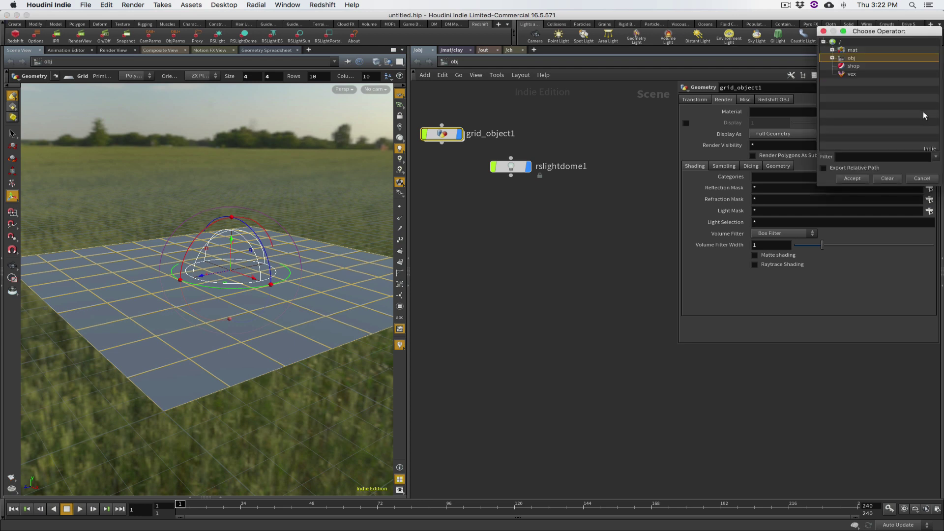
{"action": "left_click", "coordinate": [832, 50]}
{"action": "left_click", "coordinate": [860, 58]}
{"action": "left_click", "coordinate": [857, 181]}
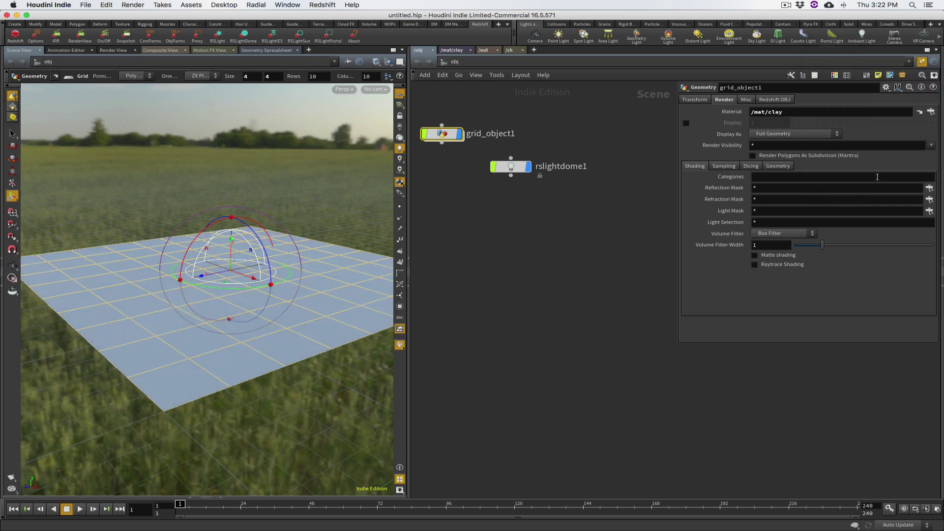
Step: Start a live render in the Redshift Render View and move its window over the network area, clear of the viewport
{"action": "left_click_drag", "start_coordinate": [244, 308], "coordinate": [391, 285], "text": "alt"}
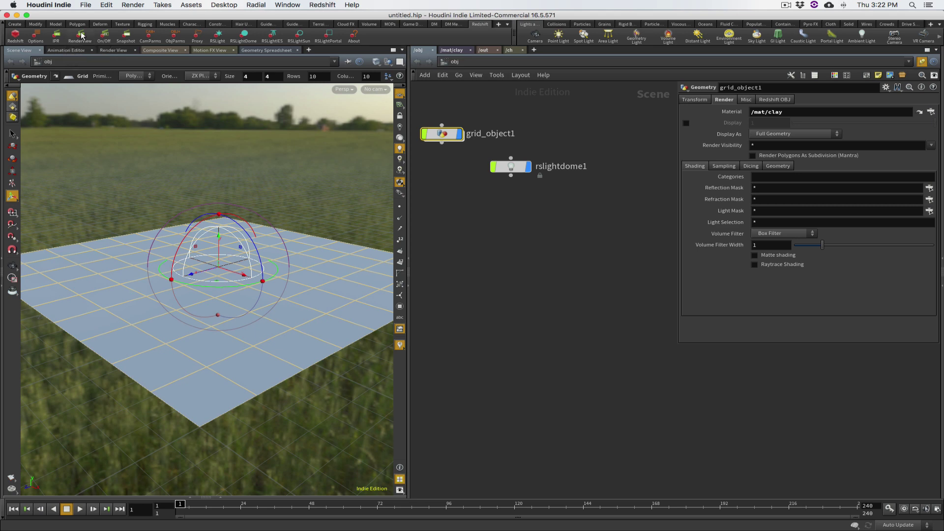
{"action": "left_click", "coordinate": [82, 35]}
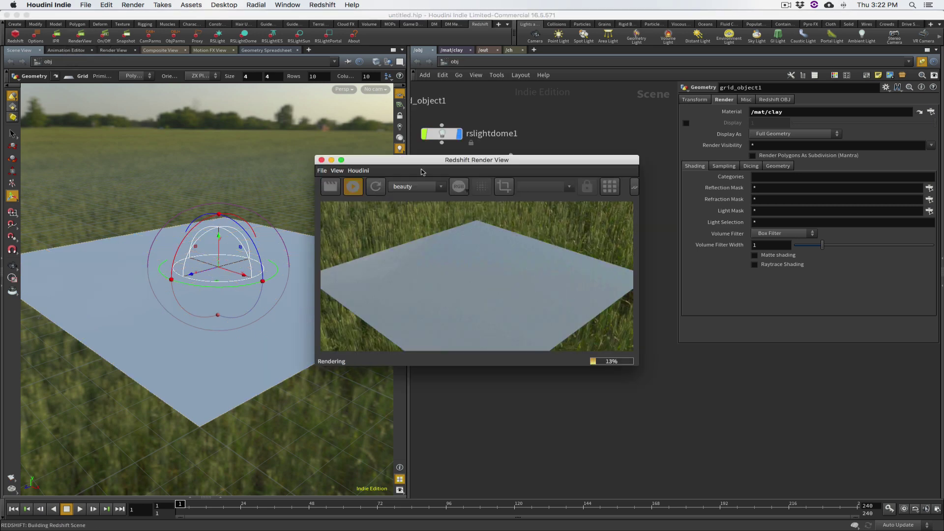
{"action": "left_click_drag", "start_coordinate": [421, 165], "coordinate": [595, 226]}
Step: Look through cam1 in the viewport, lock the camera to the view and reframe the grid
{"action": "left_click", "coordinate": [375, 89]}
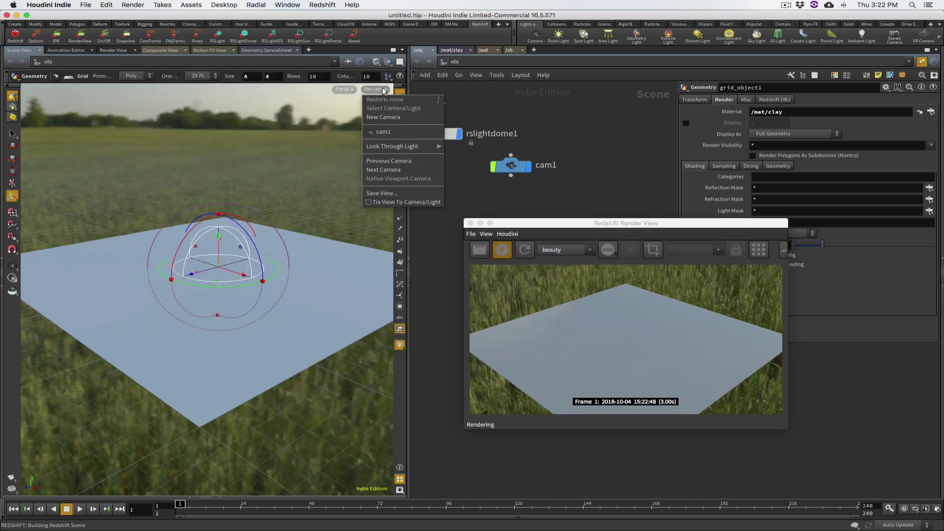
{"action": "left_click", "coordinate": [400, 133]}
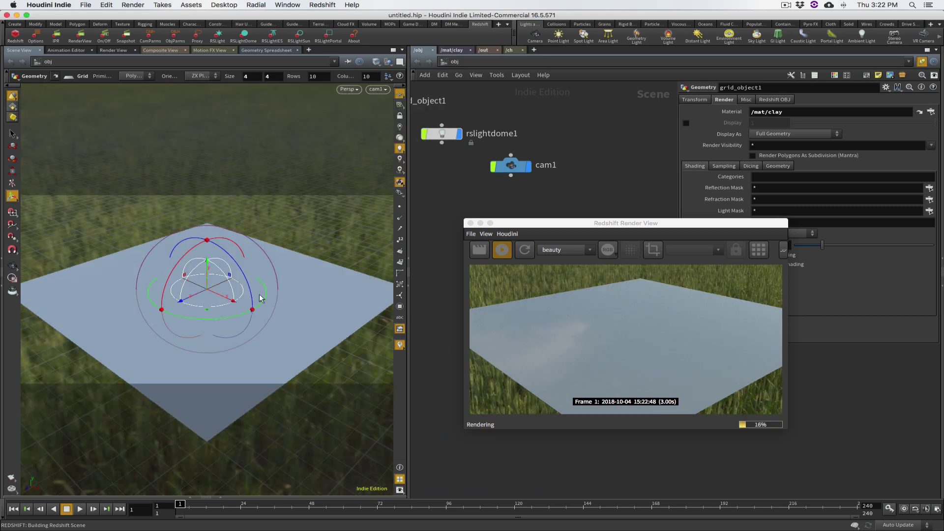
{"action": "left_click", "coordinate": [400, 117]}
{"action": "mouse_move", "coordinate": [270, 316]}
{"action": "left_mouse_down", "text": "alt"}
{"action": "mouse_move", "coordinate": [261, 322]}
{"action": "mouse_move", "coordinate": [274, 318]}
{"action": "mouse_move", "coordinate": [259, 293]}
{"action": "mouse_move", "coordinate": [268, 298]}
{"action": "left_mouse_up", "text": "alt"}
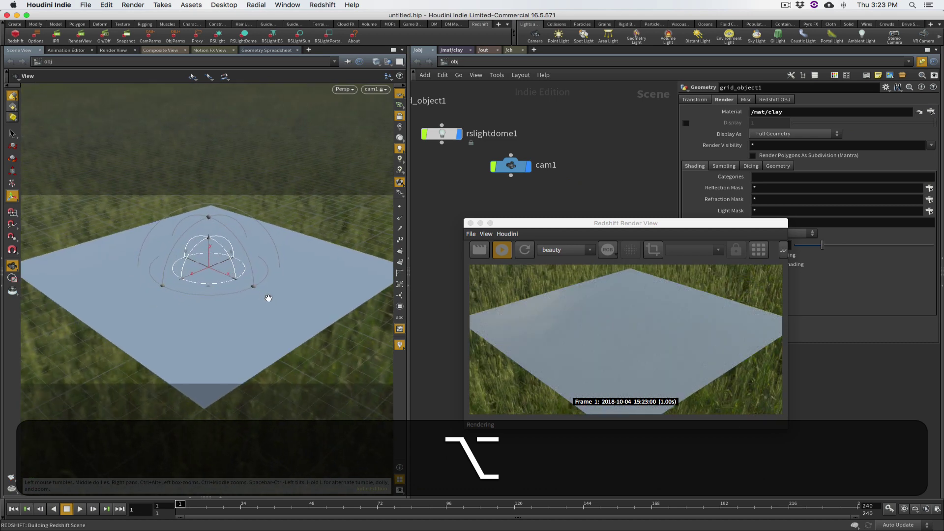
Step: Move the Redshift Render View over the upper part of the viewport and resize it so the network area stays clear
{"action": "left_click_drag", "start_coordinate": [573, 222], "coordinate": [346, 66]}
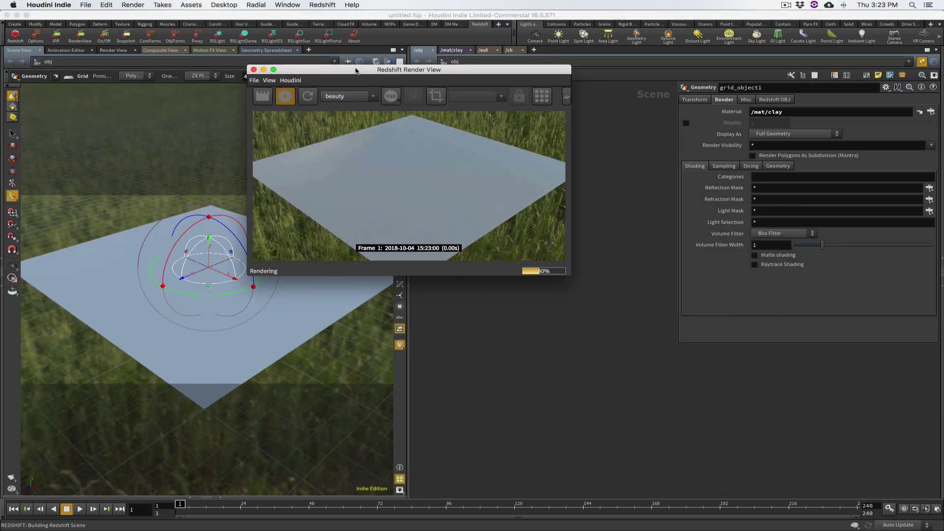
{"action": "left_click_drag", "start_coordinate": [573, 278], "coordinate": [669, 343]}
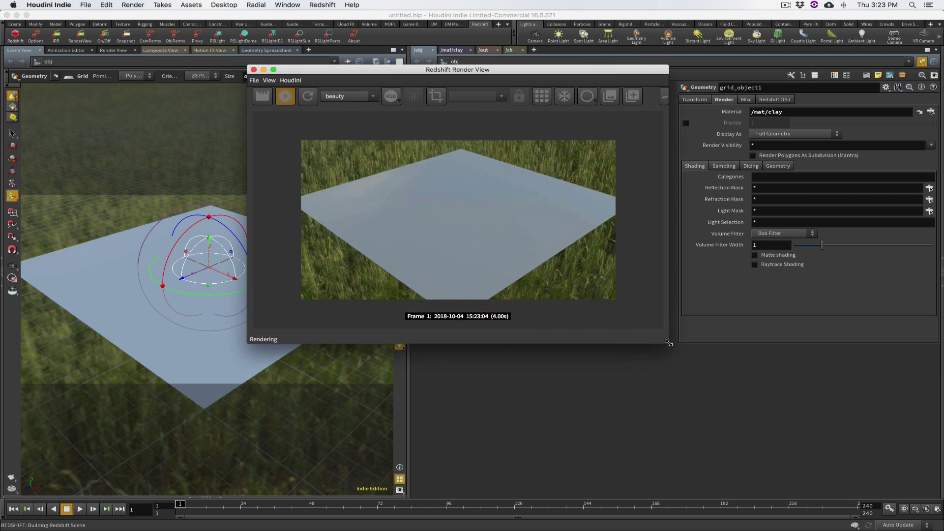
{"action": "left_click_drag", "start_coordinate": [397, 72], "coordinate": [279, 17]}
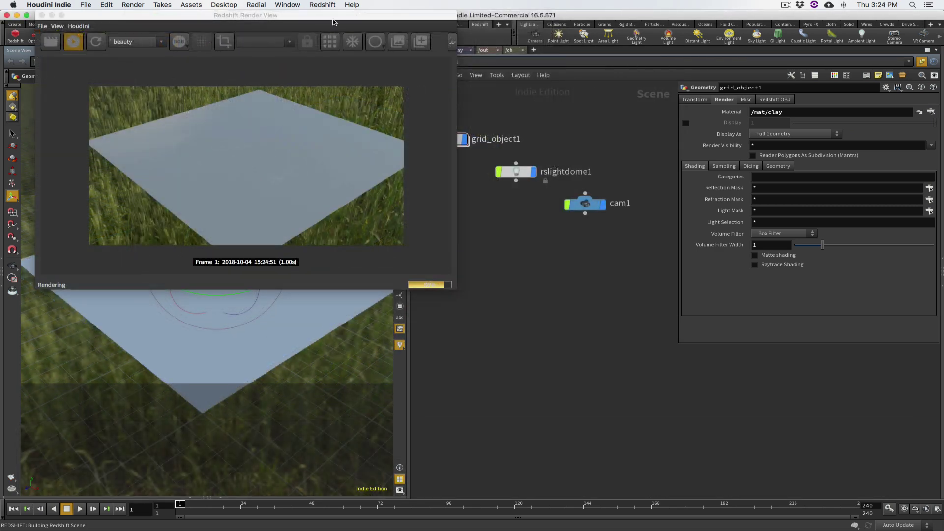
{"action": "left_click_drag", "start_coordinate": [330, 21], "coordinate": [306, 12]}
{"action": "left_click_drag", "start_coordinate": [430, 288], "coordinate": [361, 244]}
Step: Return to the clay material network, shift Material1 up and add an RS Texture node below it
{"action": "left_click", "coordinate": [455, 51]}
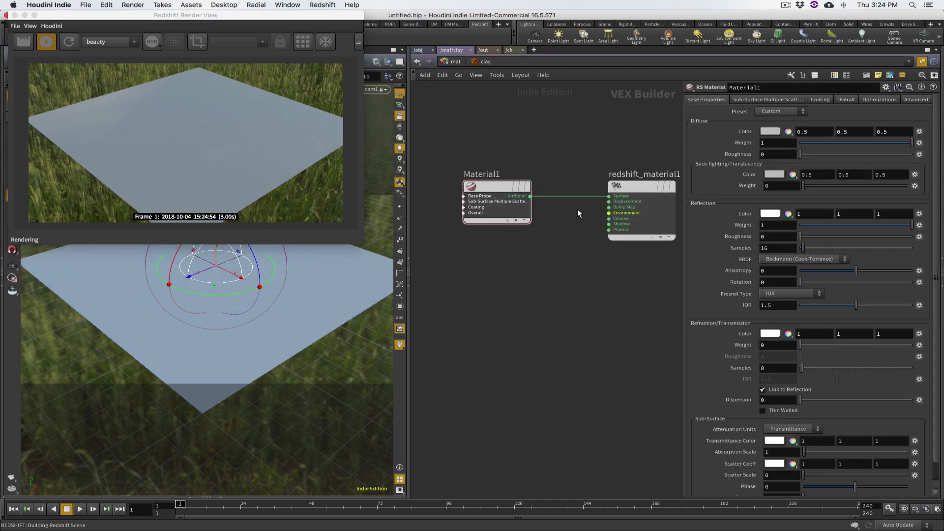
{"action": "left_click_drag", "start_coordinate": [498, 197], "coordinate": [528, 179]}
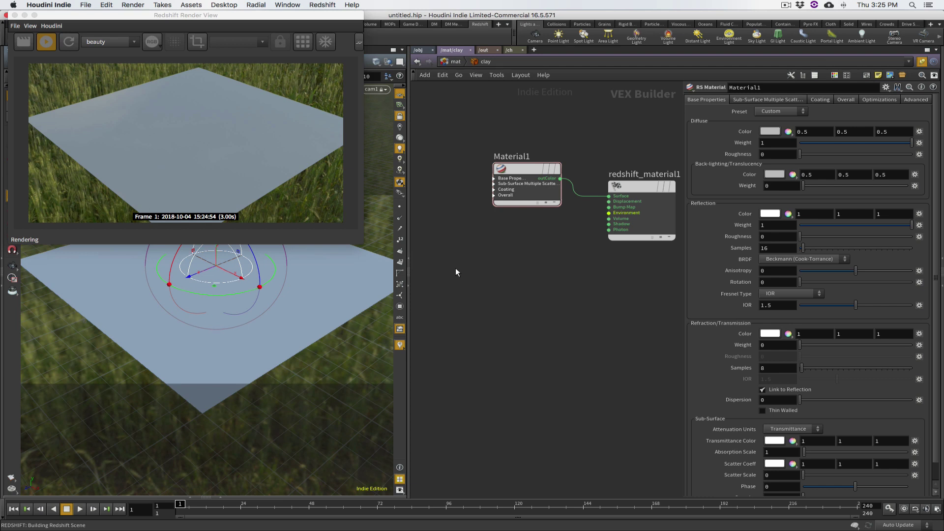
{"action": "key", "text": "Tab"}
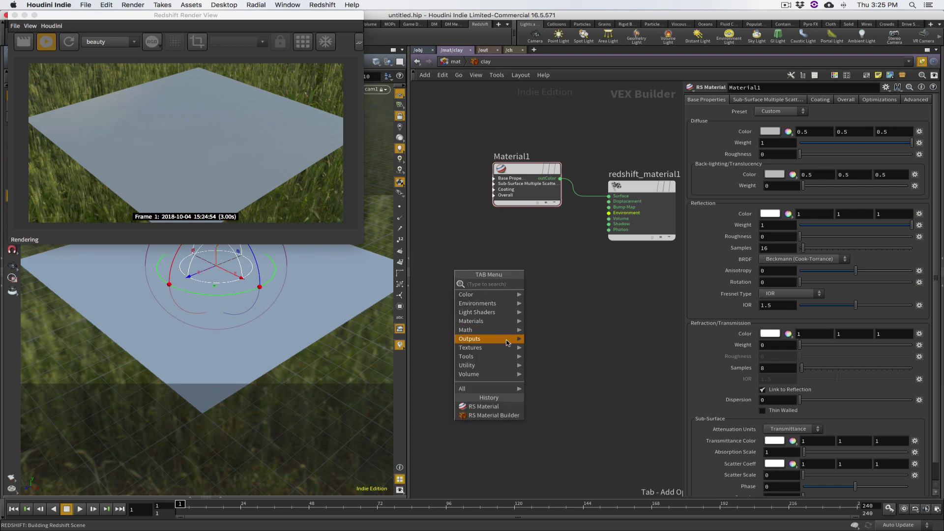
{"action": "mouse_move", "coordinate": [508, 352]}
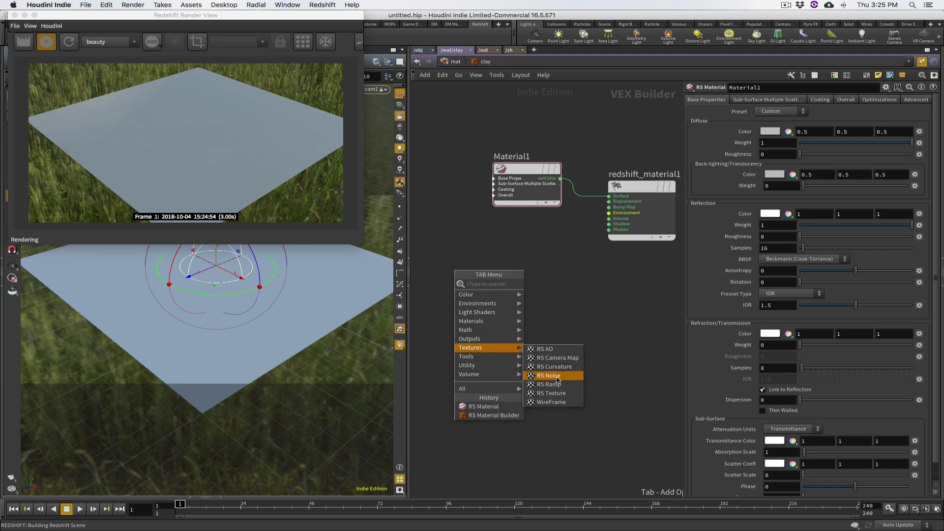
{"action": "left_click", "coordinate": [551, 393]}
{"action": "left_click", "coordinate": [460, 255]}
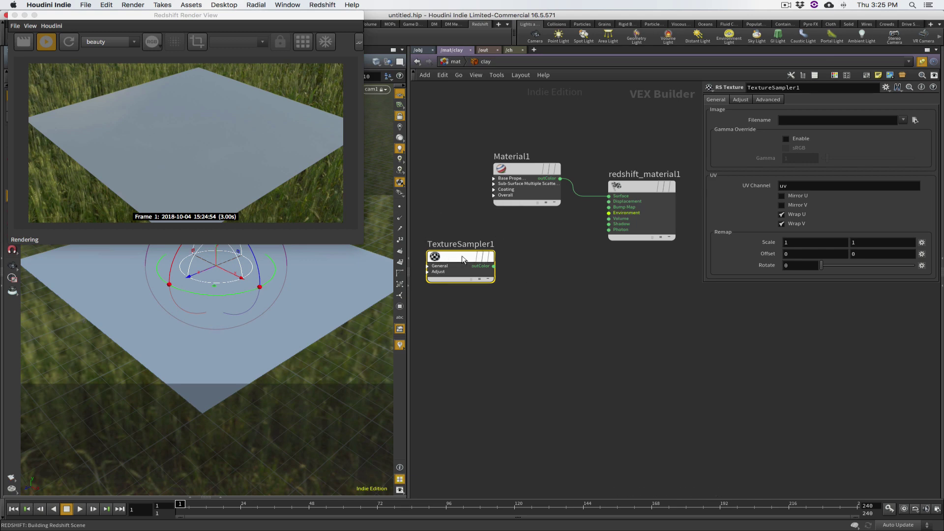
Step: Browse for TextureSampler1's image file in the Soil_Clay_pjEmy0_4K_surface_ms folder and widen the file list to read full names
{"action": "left_click", "coordinate": [914, 120]}
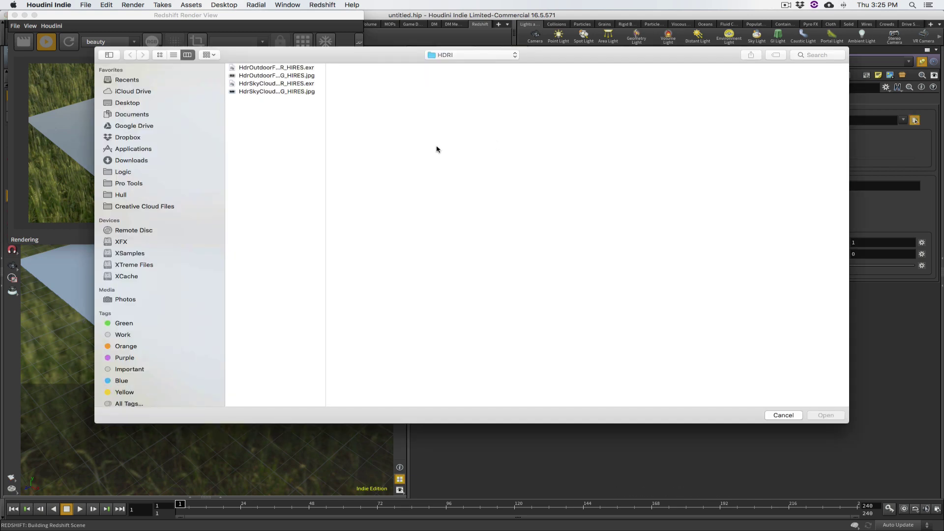
{"action": "left_click", "coordinate": [489, 56]}
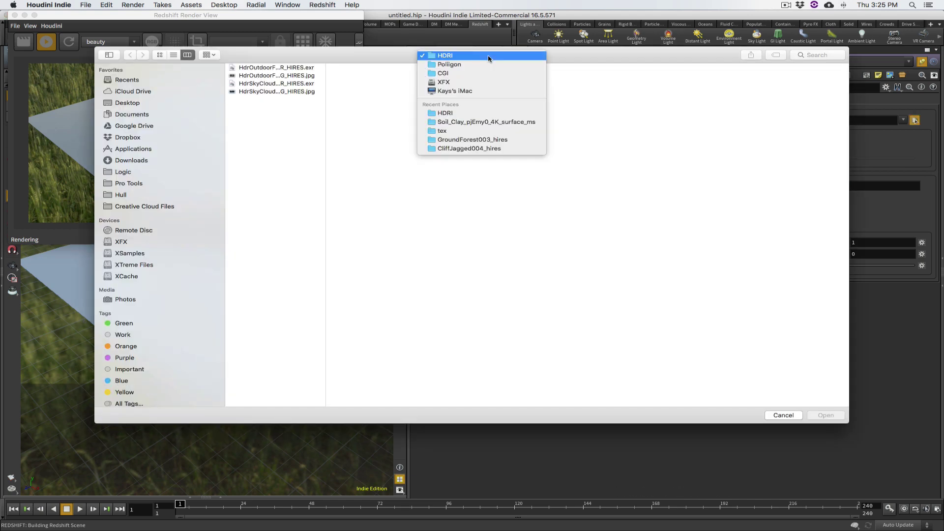
{"action": "left_click", "coordinate": [492, 122]}
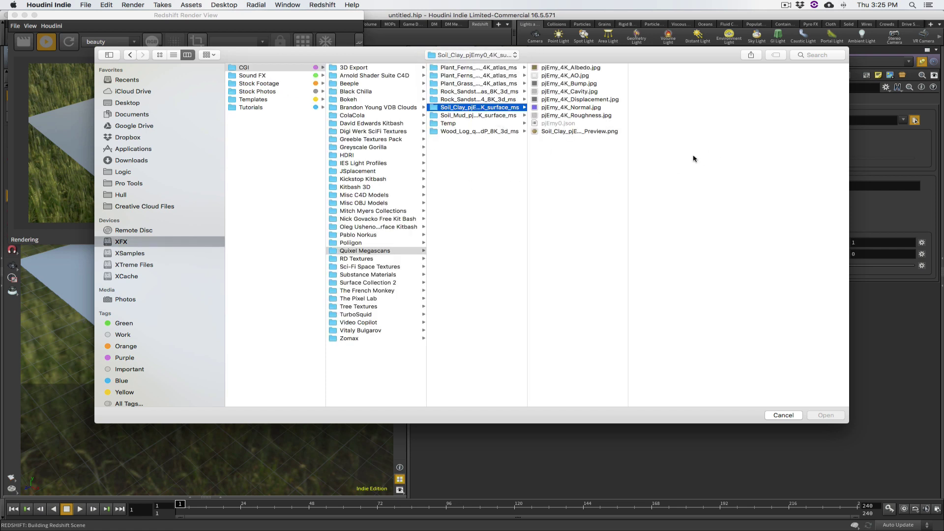
{"action": "left_click_drag", "start_coordinate": [628, 200], "coordinate": [716, 165]}
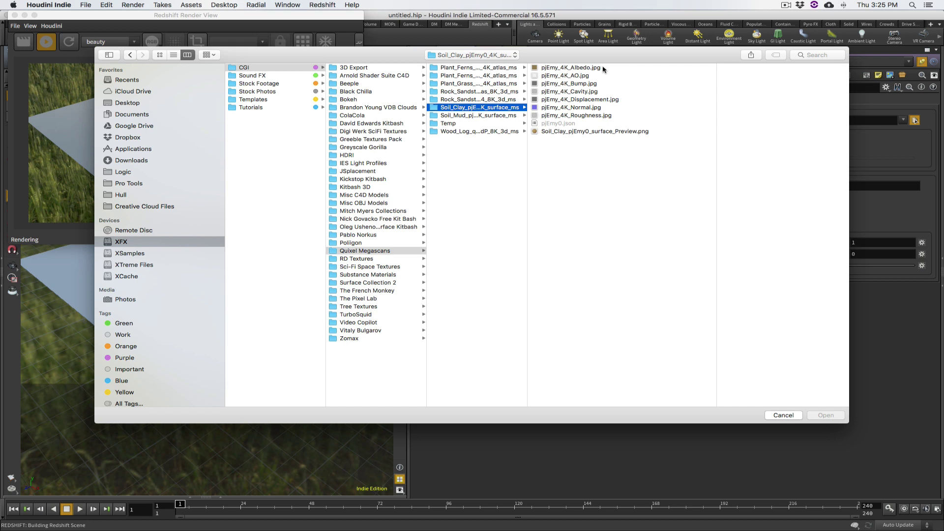
Step: Look through the scanned clay maps and load pjEmy_4K_Albedo.jpg into TextureSampler1
{"action": "left_click", "coordinate": [570, 67]}
{"action": "key", "text": "Down"}
{"action": "key", "text": "Down"}
{"action": "key", "text": "Down"}
{"action": "key", "text": "Down"}
{"action": "key", "text": "Down"}
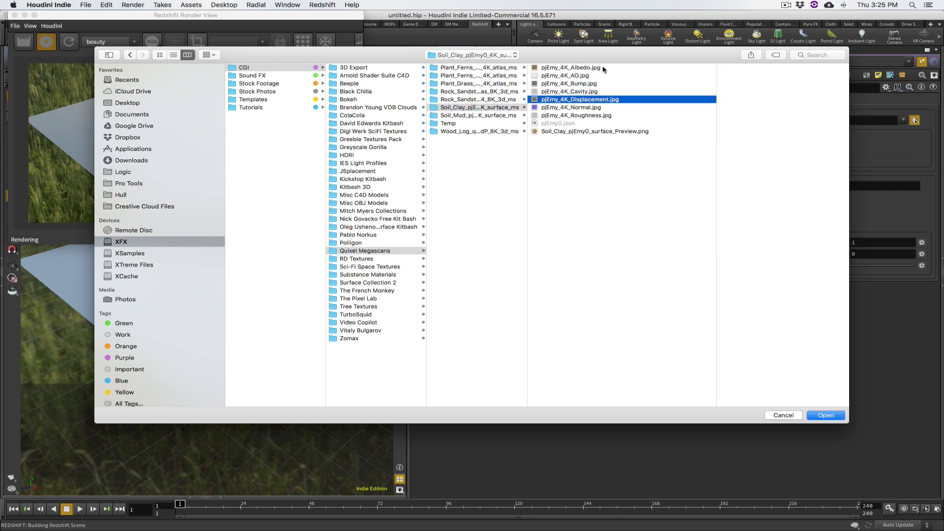
{"action": "key", "text": "Up"}
{"action": "key", "text": "Up"}
{"action": "key", "text": "Up"}
{"action": "key", "text": "Up"}
{"action": "key", "text": "Up"}
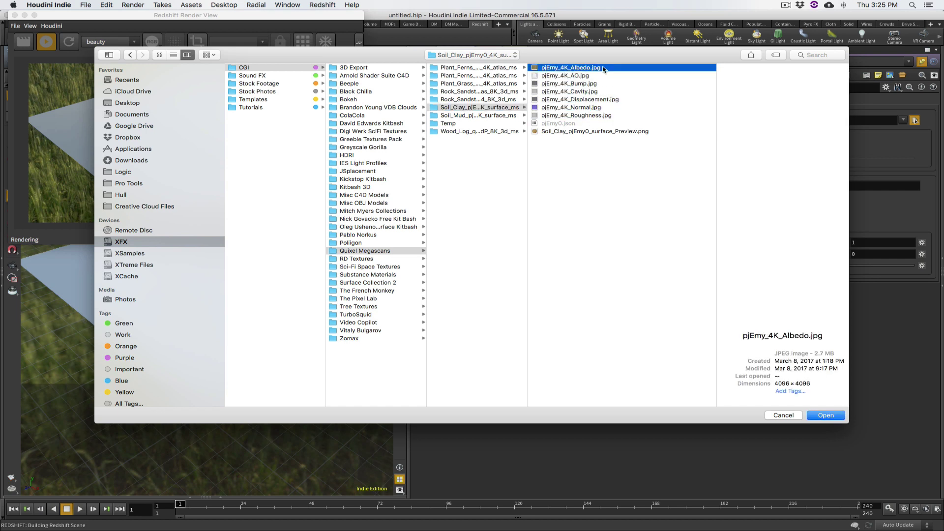
{"action": "left_click_drag", "start_coordinate": [610, 60], "coordinate": [547, 48]}
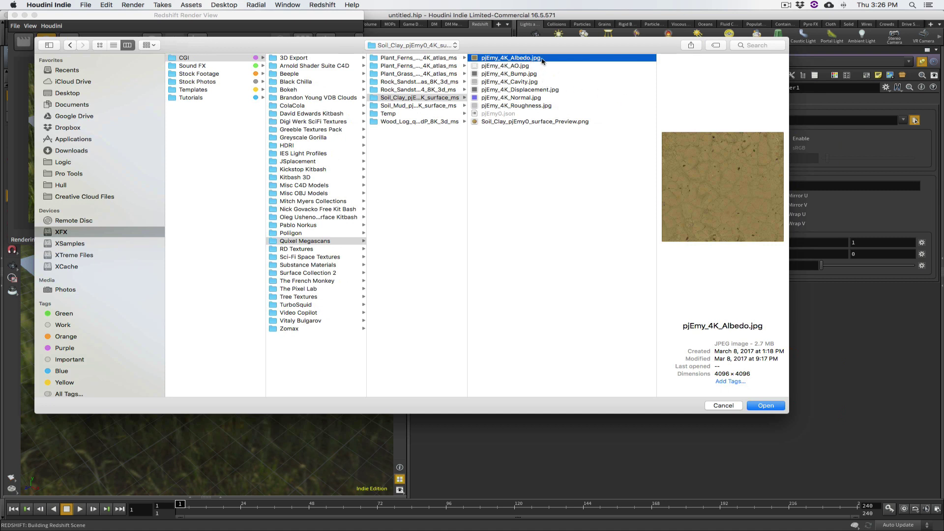
{"action": "left_click", "coordinate": [773, 406]}
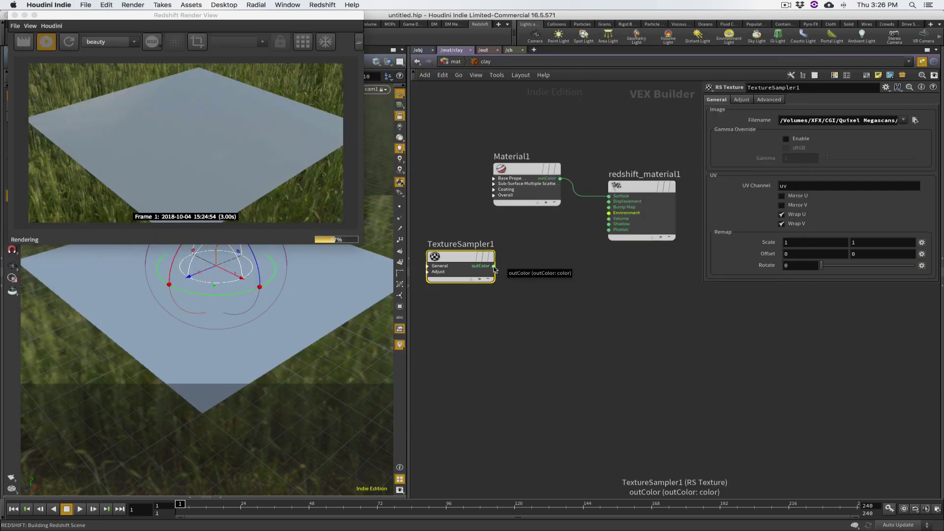
Step: Connect TextureSampler1's outColor to Material1's diffuse_color input and place the texture node beside Material1
{"action": "left_click", "coordinate": [493, 267]}
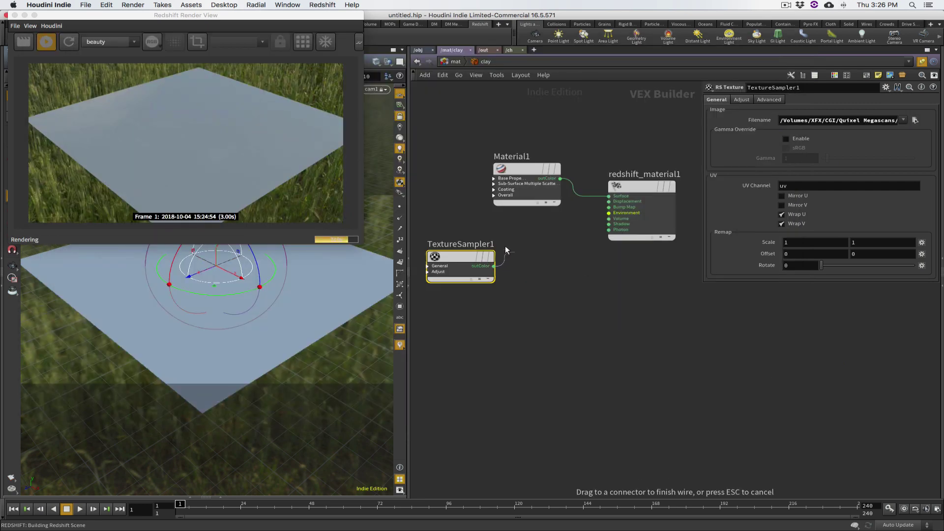
{"action": "left_click", "coordinate": [493, 179]}
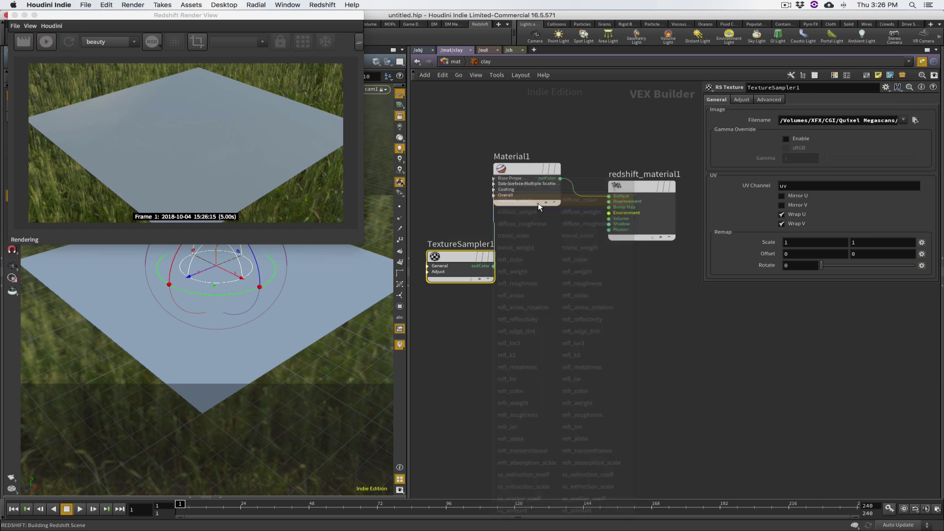
{"action": "left_click", "coordinate": [533, 201]}
{"action": "left_click_drag", "start_coordinate": [461, 257], "coordinate": [448, 187]}
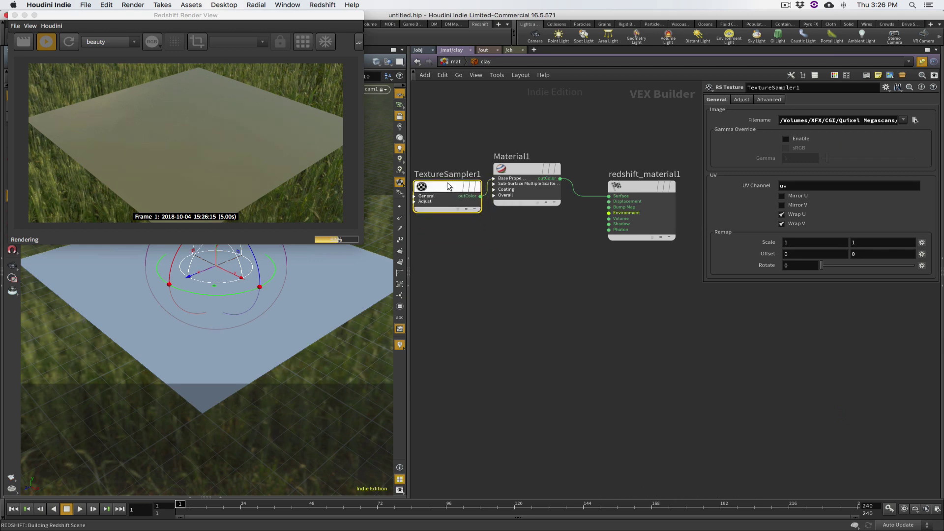
Step: Shift the camera slightly around the grid and examine how the albedo texture appears in the live render
{"action": "key", "text": "alt"}
{"action": "mouse_move", "coordinate": [274, 307]}
{"action": "left_mouse_down", "text": "alt"}
{"action": "mouse_move", "coordinate": [276, 297]}
{"action": "mouse_move", "coordinate": [276, 308]}
{"action": "left_mouse_up", "text": "alt"}
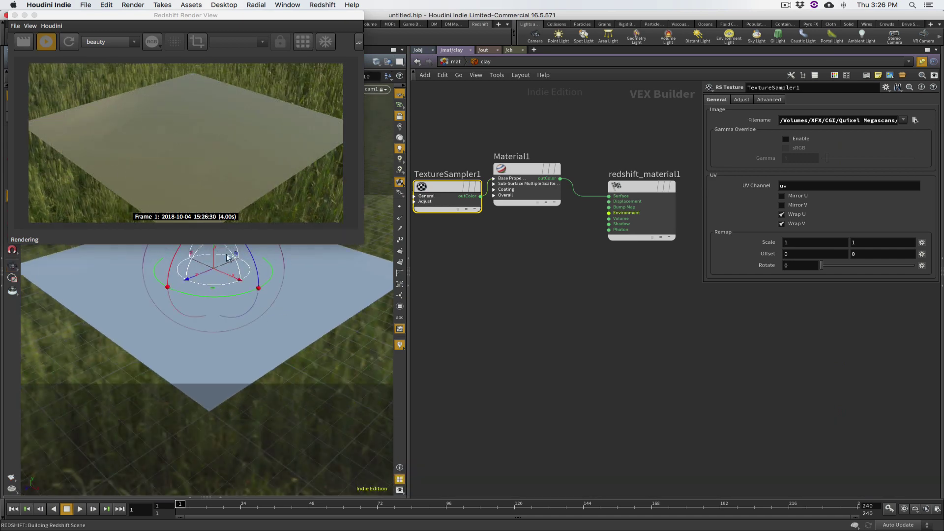
{"action": "left_click_drag", "start_coordinate": [297, 295], "coordinate": [292, 316], "text": "alt"}
{"action": "left_click", "coordinate": [245, 194]}
{"action": "left_click", "coordinate": [183, 151]}
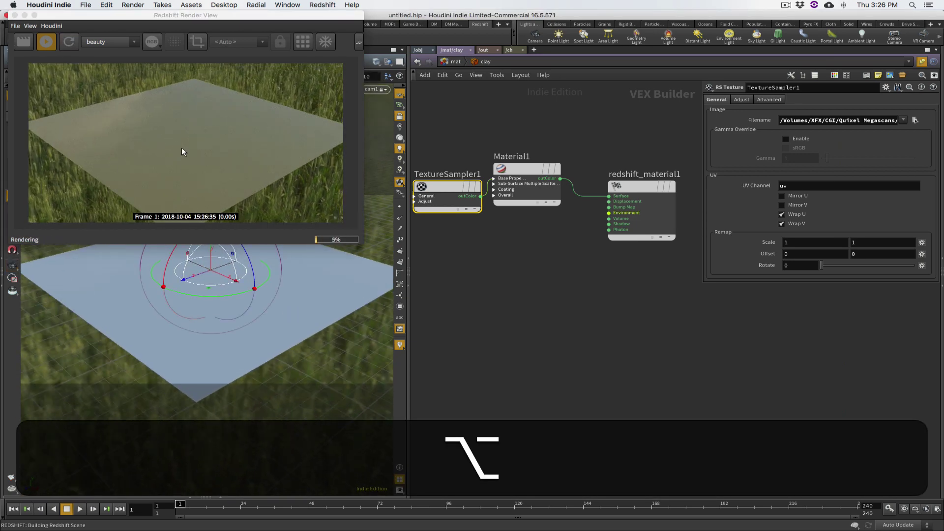
Step: Inside grid_object1, append a UV Texture node below grid1, align it and make it the displayed node
{"action": "left_click", "coordinate": [419, 50]}
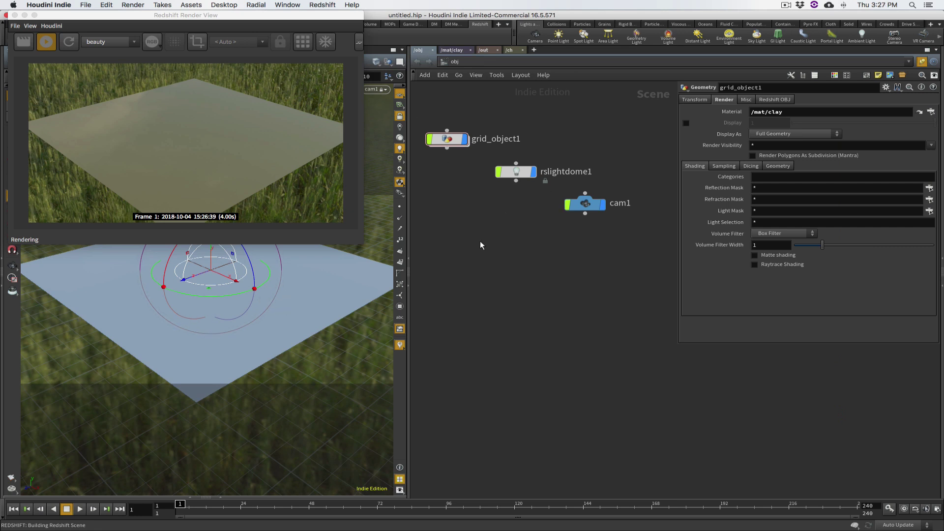
{"action": "double_click", "coordinate": [448, 138]}
{"action": "left_click_drag", "start_coordinate": [680, 292], "coordinate": [521, 136]}
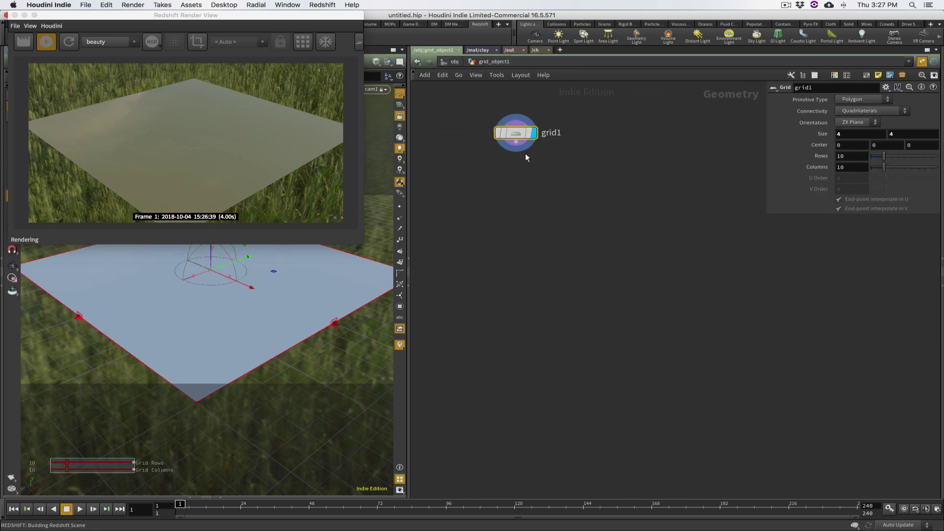
{"action": "left_click", "coordinate": [516, 143]}
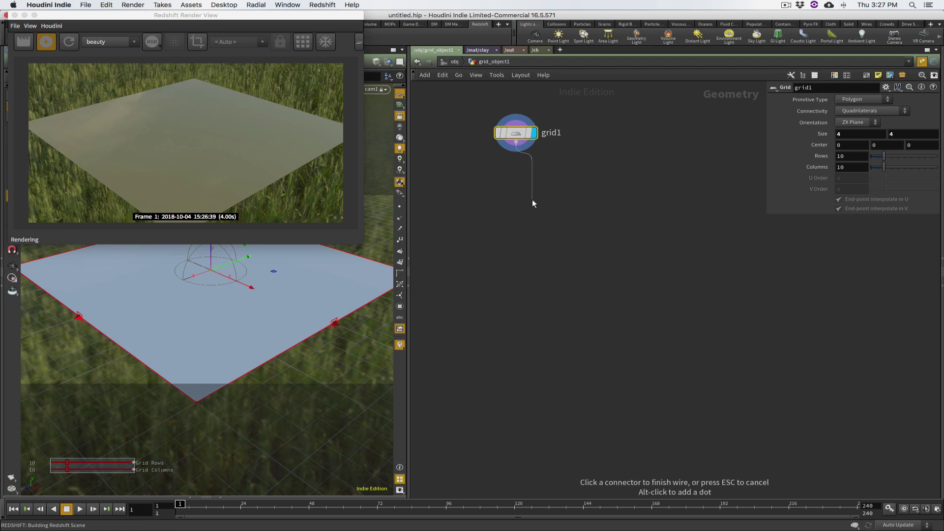
{"action": "left_click", "coordinate": [533, 203]}
{"action": "type", "text": "uv"}
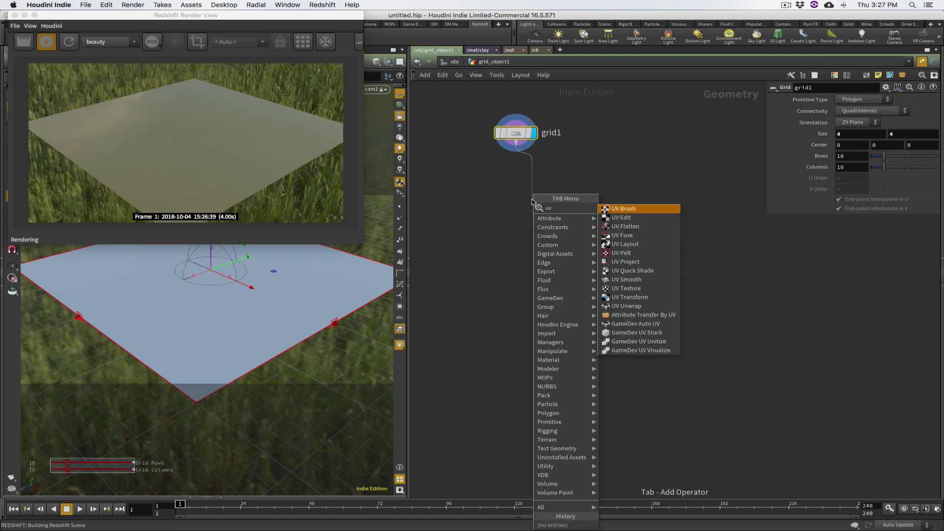
{"action": "type", "text": "t"}
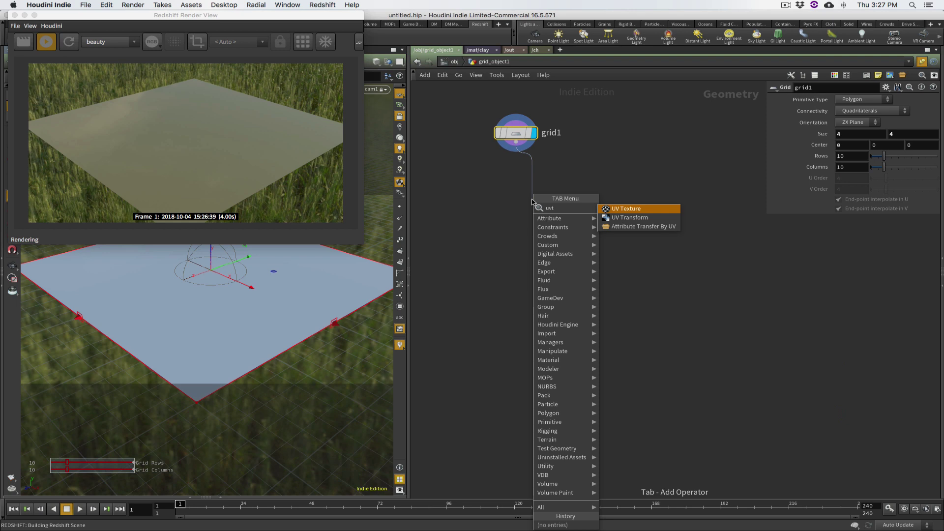
{"action": "key", "text": "BackSpace"}
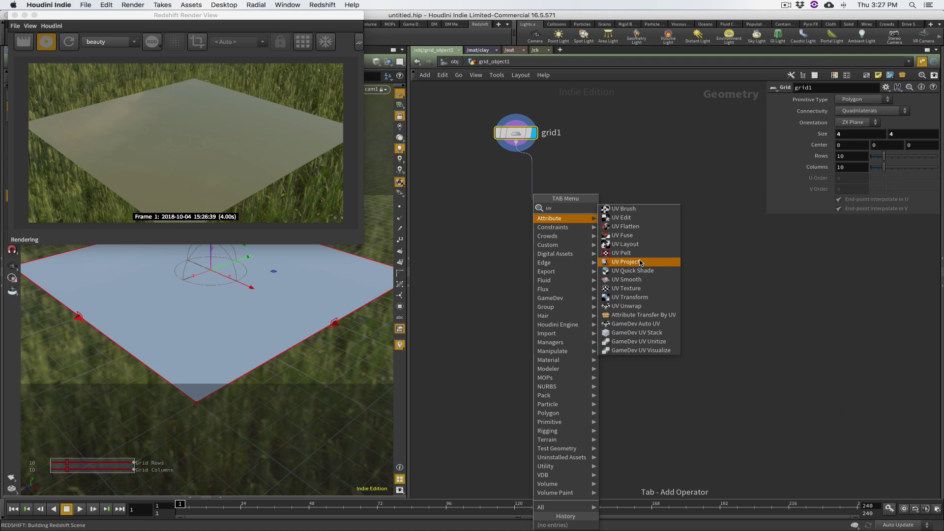
{"action": "left_click", "coordinate": [637, 290]}
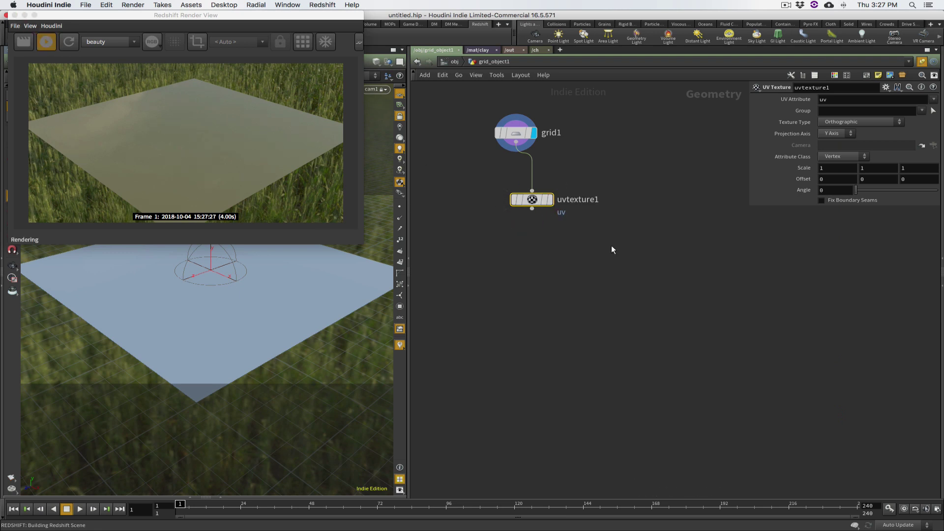
{"action": "left_click_drag", "start_coordinate": [528, 200], "coordinate": [510, 187]}
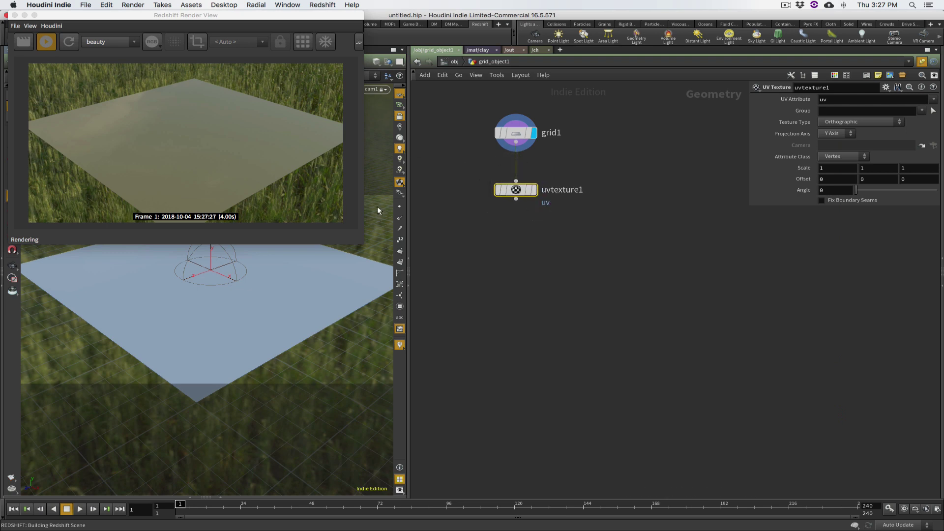
{"action": "left_click", "coordinate": [535, 191]}
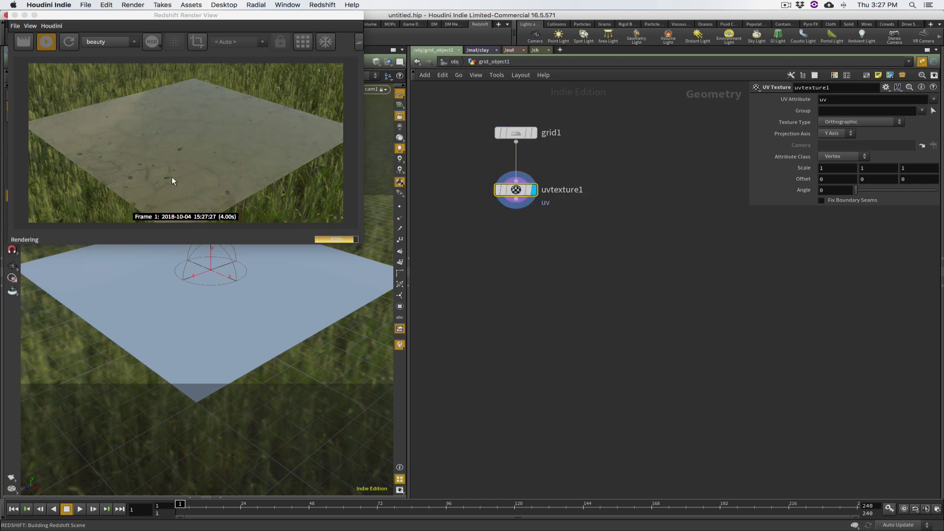
Step: Return to the obj level, move the camera closer to the grid, and enlarge the Redshift Render View with its scaling set to Fit Window
{"action": "left_click", "coordinate": [459, 61]}
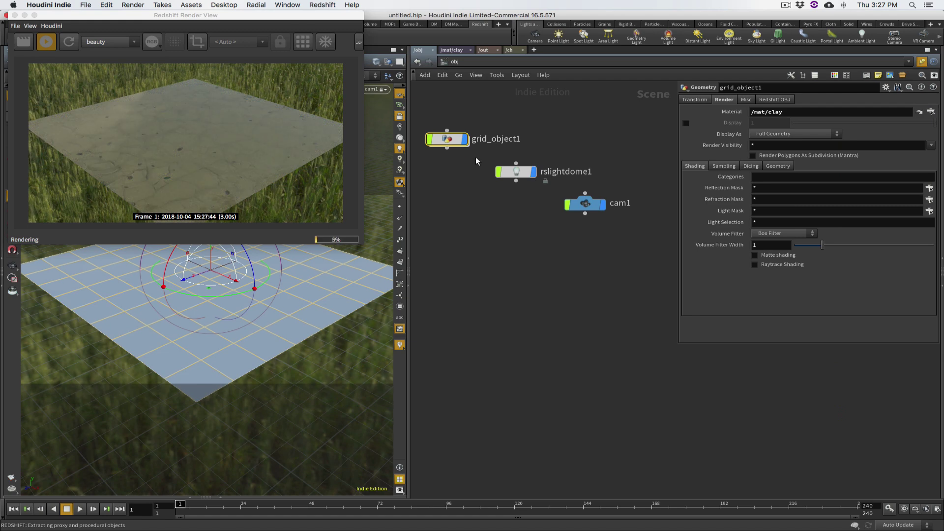
{"action": "scroll", "coordinate": [289, 324], "scroll_direction": "up", "scroll_amount": 5, "text": "alt"}
{"action": "left_click_drag", "start_coordinate": [362, 244], "coordinate": [575, 390]}
{"action": "left_click", "coordinate": [538, 44]}
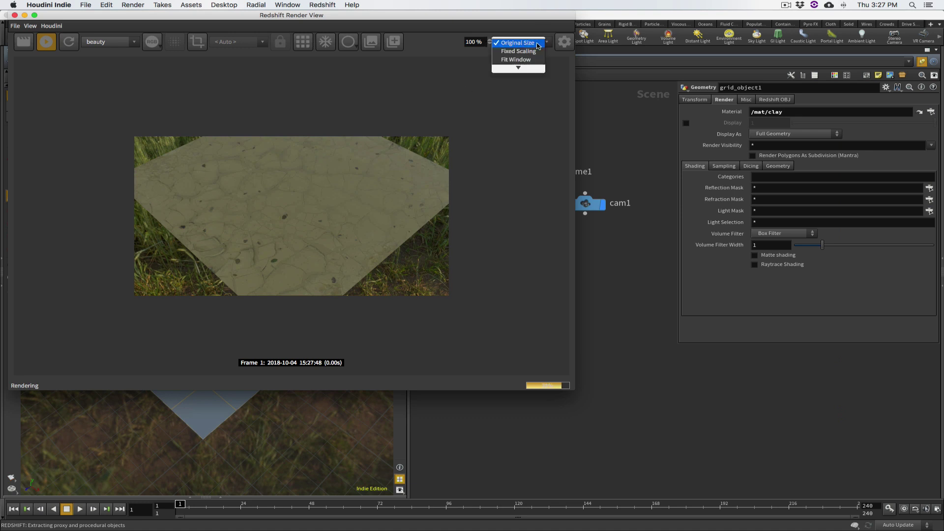
{"action": "left_click", "coordinate": [534, 60]}
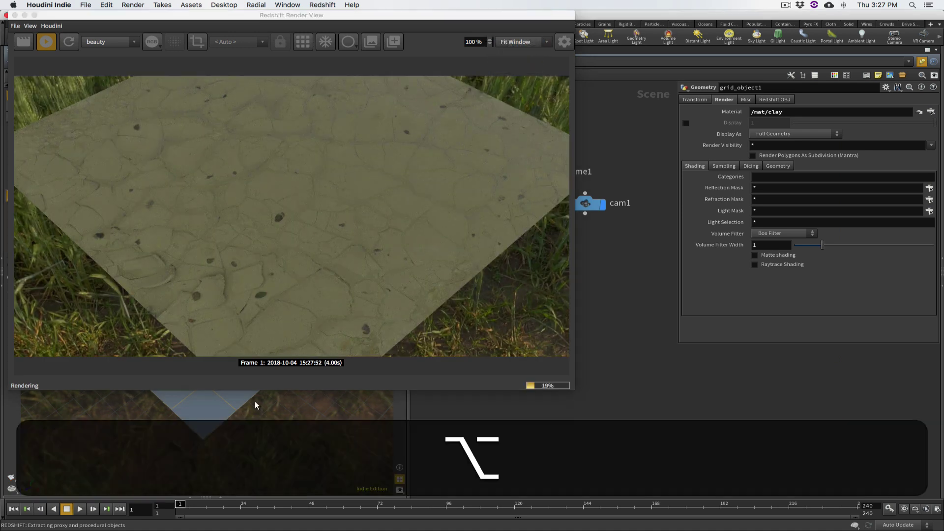
{"action": "left_click_drag", "start_coordinate": [254, 400], "coordinate": [249, 403], "text": "alt"}
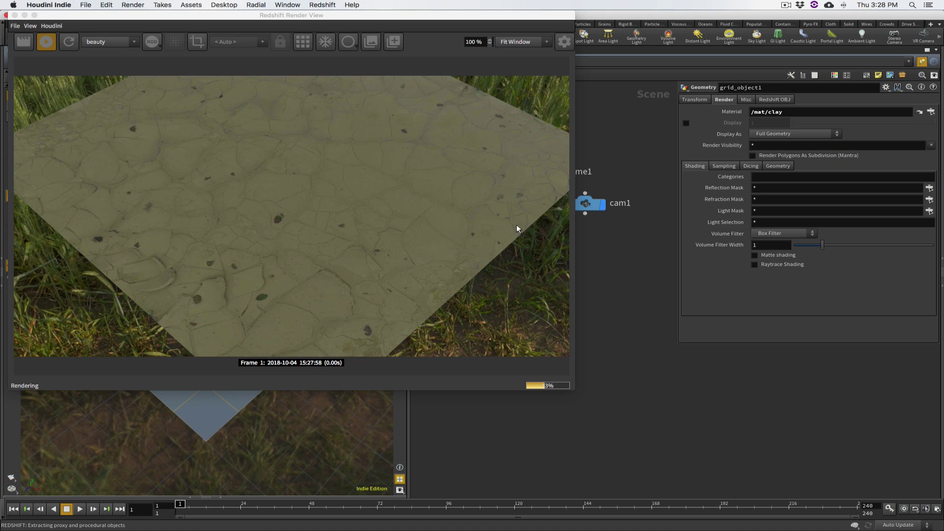
Step: Shrink the Redshift Render View window and pull the camera back to frame the whole grid
{"action": "left_click_drag", "start_coordinate": [574, 389], "coordinate": [427, 264]}
{"action": "left_click_drag", "start_coordinate": [240, 325], "coordinate": [237, 301], "text": "alt"}
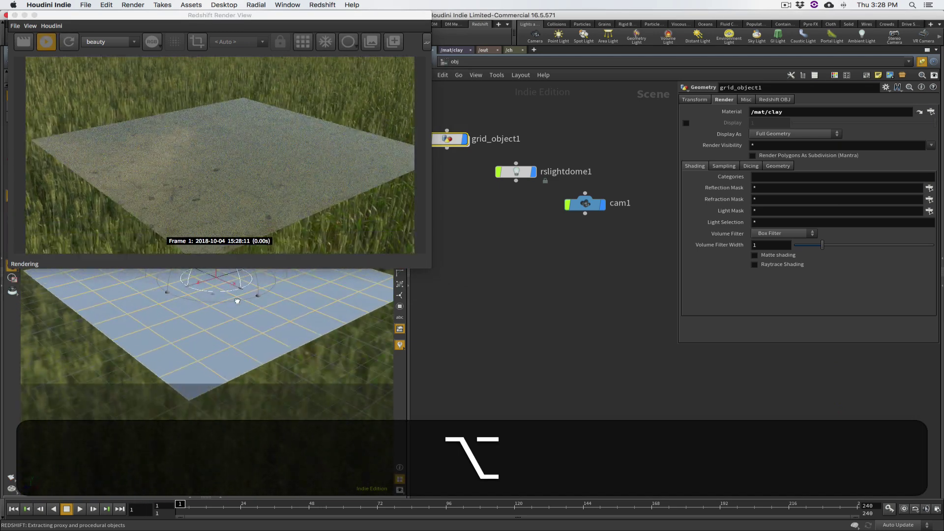
Step: Set the intensity multiplier of rslightdome1 to 2 and orbit the camera to view the grid from another side
{"action": "left_click", "coordinate": [516, 172]}
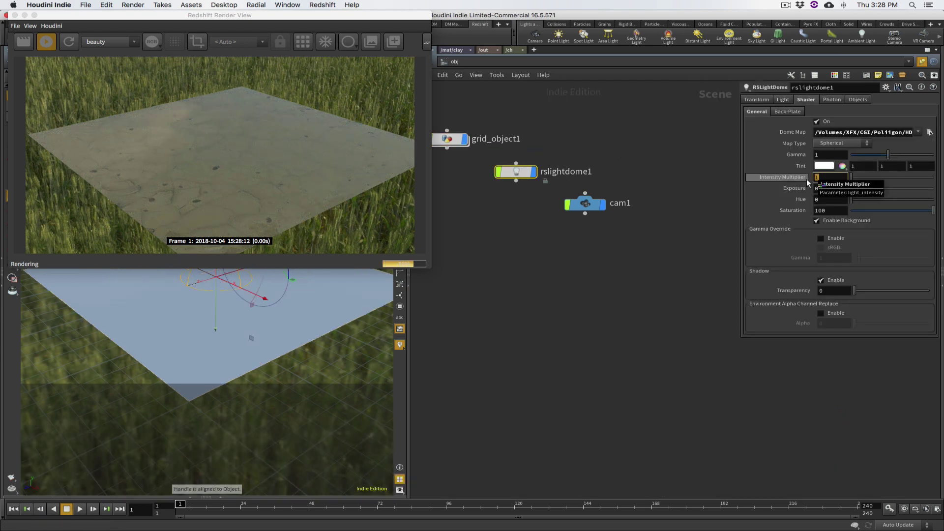
{"action": "key", "text": "Return"}
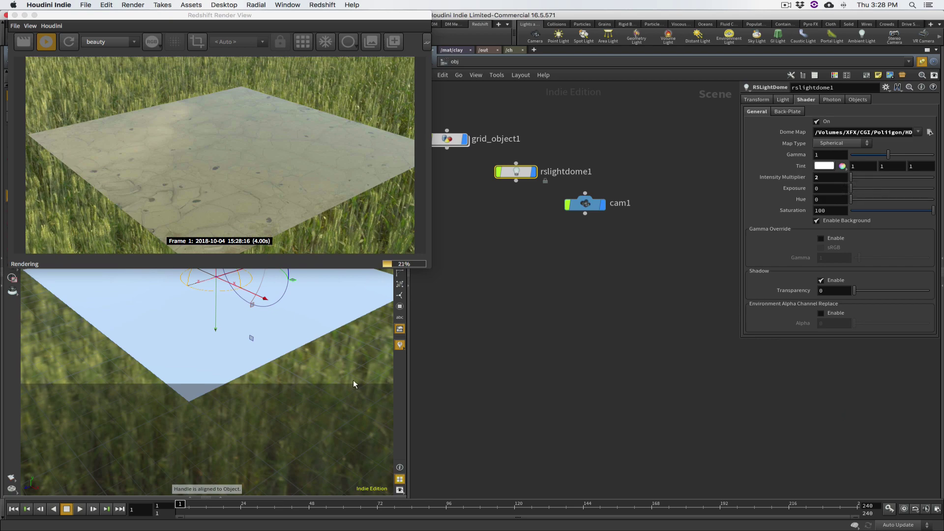
{"action": "left_click_drag", "start_coordinate": [270, 325], "coordinate": [187, 319], "text": "alt"}
{"action": "left_click_drag", "start_coordinate": [249, 320], "coordinate": [270, 339], "text": "alt"}
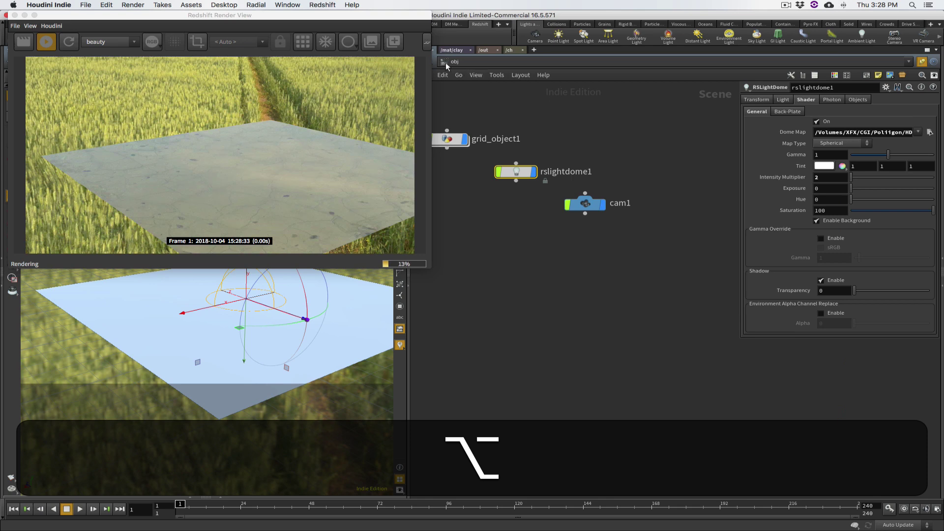
Step: Return to the clay material network and add a second RS Texture node below TextureSampler1
{"action": "left_click", "coordinate": [456, 50]}
{"action": "middle_click_drag", "start_coordinate": [559, 286], "coordinate": [607, 313]}
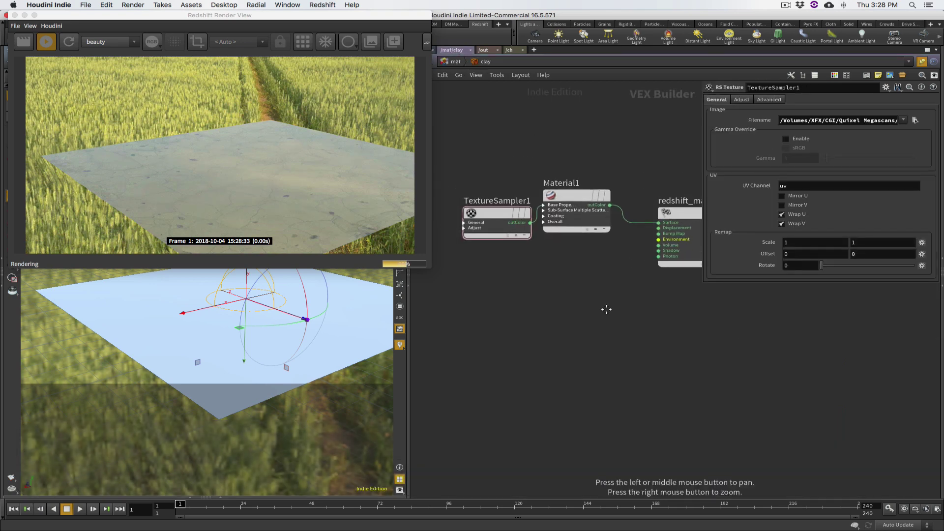
{"action": "left_click_drag", "start_coordinate": [526, 234], "coordinate": [518, 227]}
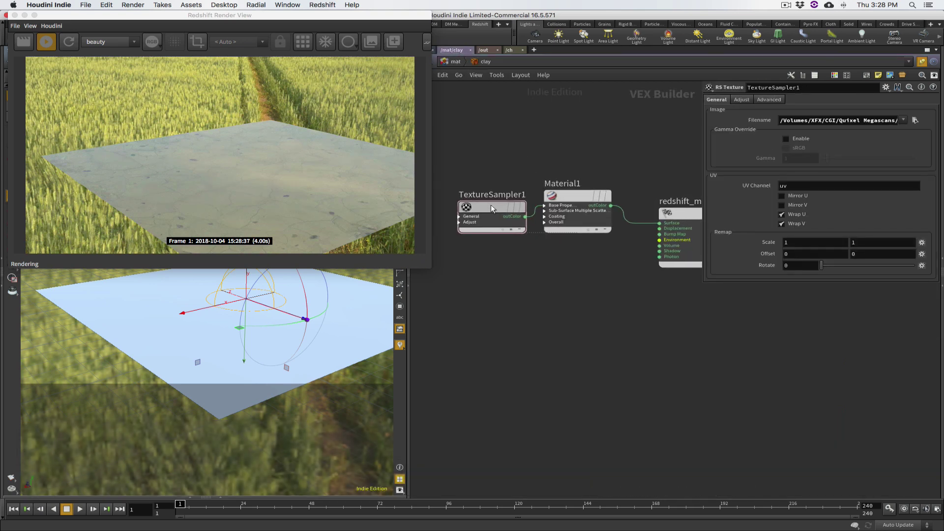
{"action": "key", "text": "Tab"}
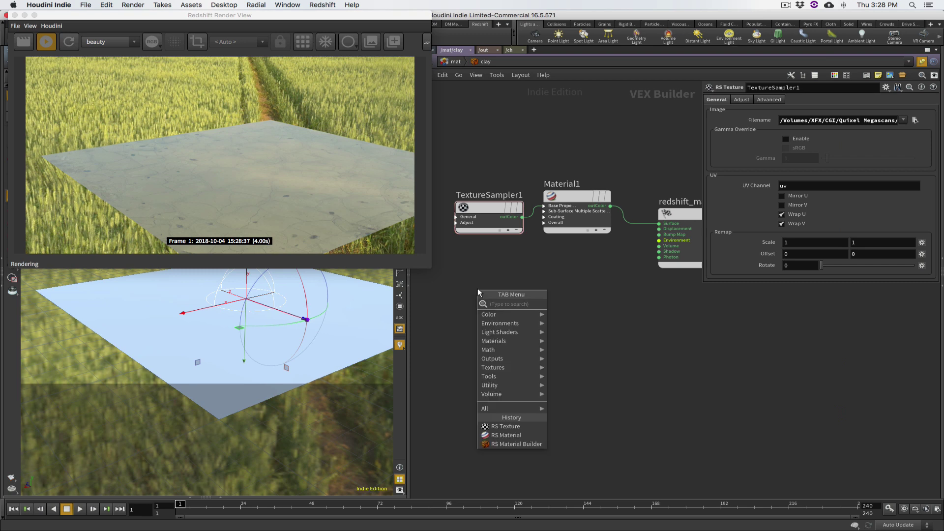
{"action": "mouse_move", "coordinate": [521, 367]}
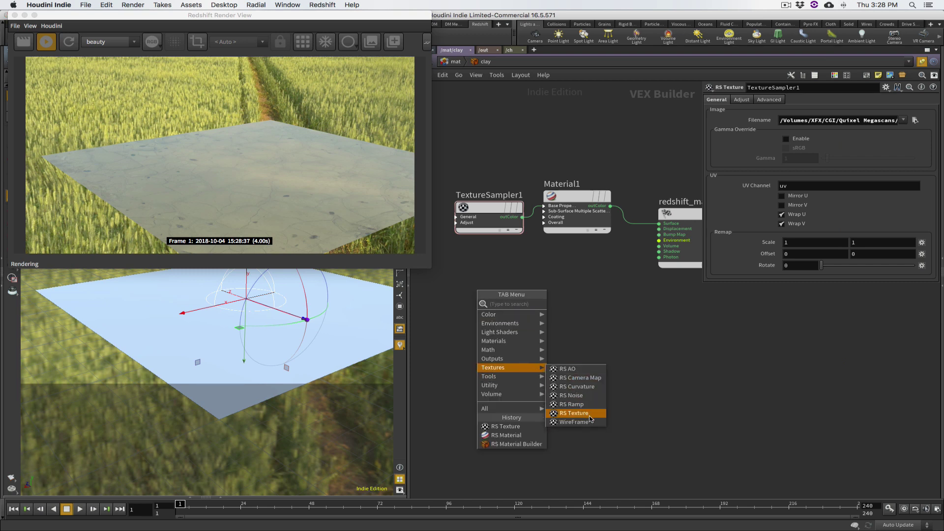
{"action": "left_click", "coordinate": [574, 413]}
{"action": "left_click", "coordinate": [492, 315]}
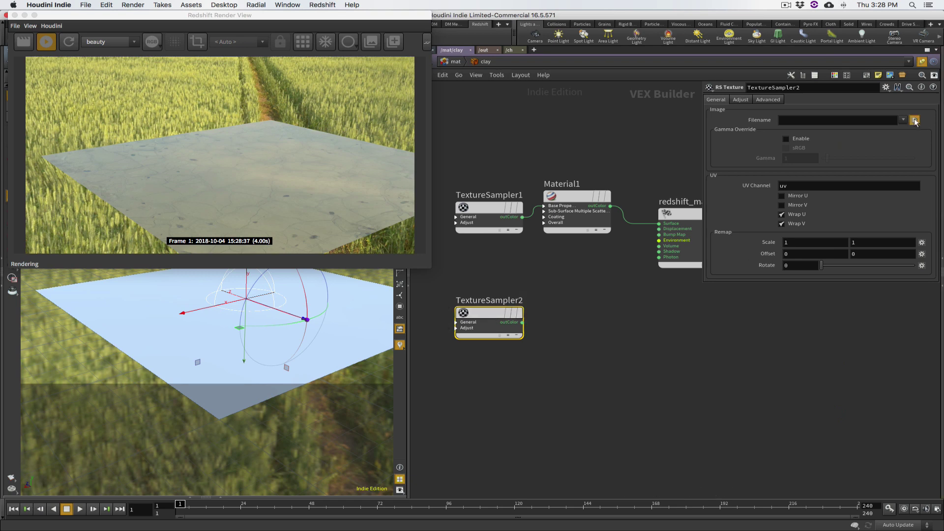
Step: Preview pjEmy_4K_Roughness.jpg at large size and load it as the image file of TextureSampler2
{"action": "left_click", "coordinate": [915, 120]}
{"action": "left_click_drag", "start_coordinate": [327, 176], "coordinate": [409, 181]}
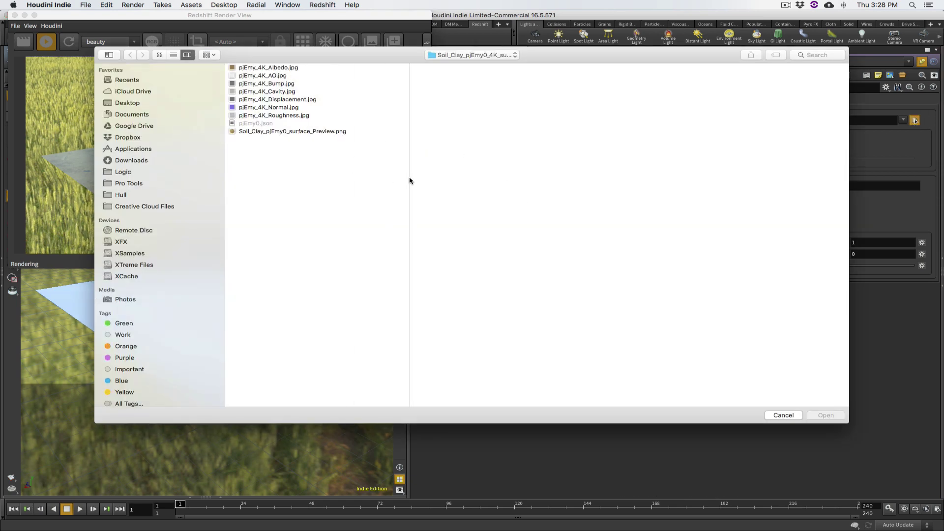
{"action": "left_click", "coordinate": [284, 115]}
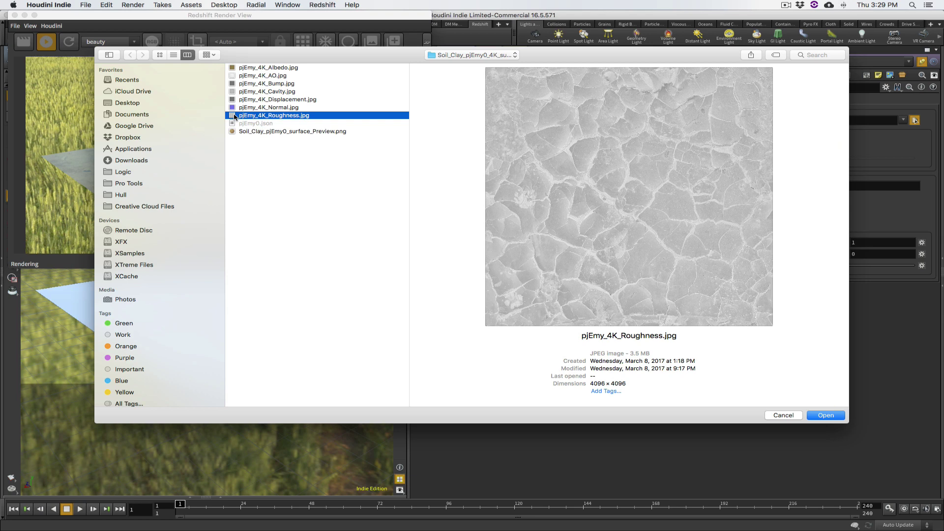
{"action": "key", "text": "space"}
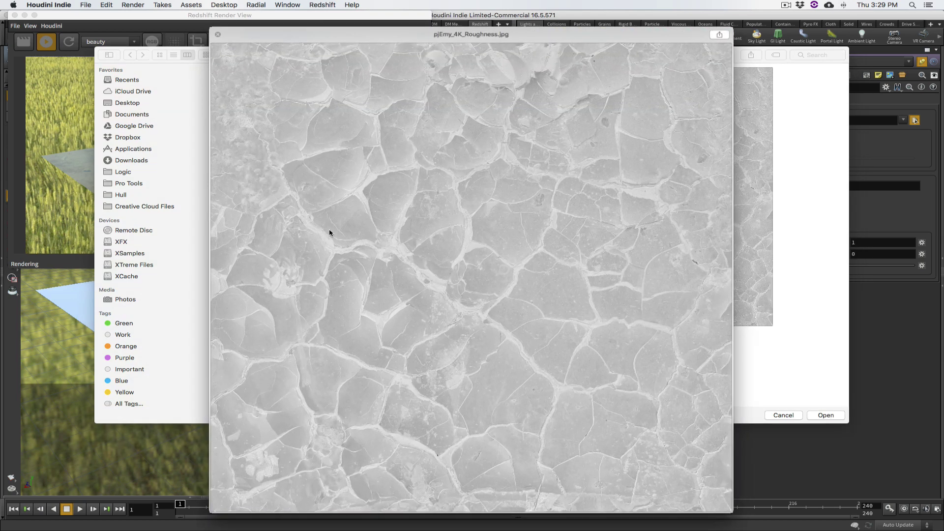
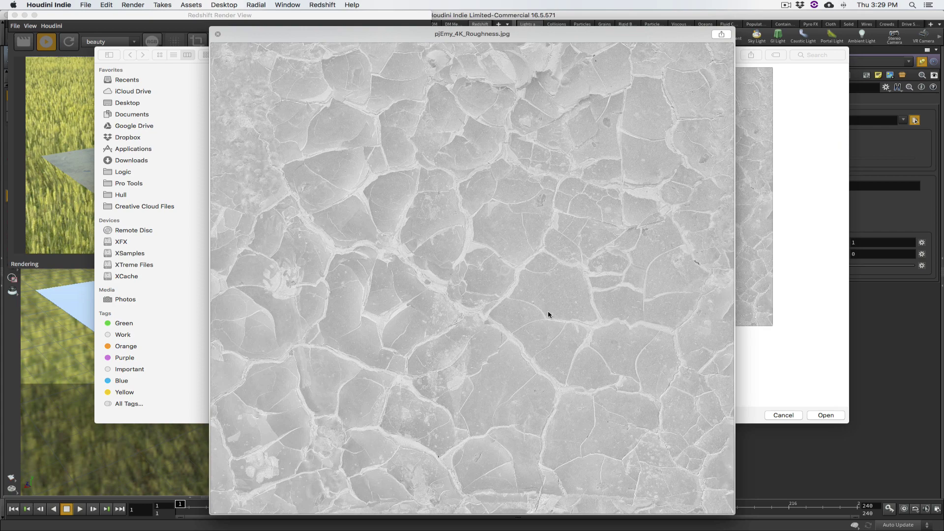
{"action": "key", "text": "space"}
{"action": "left_click", "coordinate": [836, 415]}
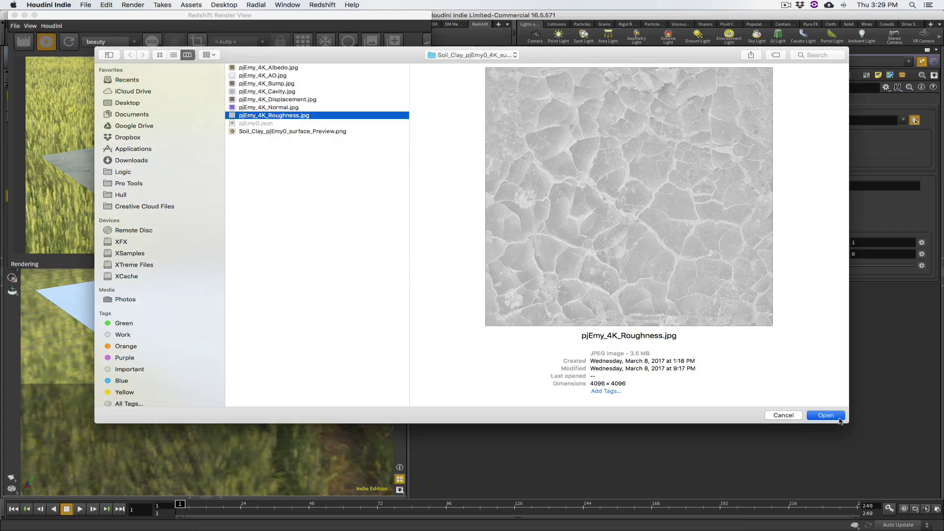
Step: Nudge TextureSampler2 up slightly, enable its Gamma Override, and turn the camera a little around the grid
{"action": "left_click_drag", "start_coordinate": [486, 309], "coordinate": [484, 306]}
{"action": "mouse_move", "coordinate": [484, 306]}
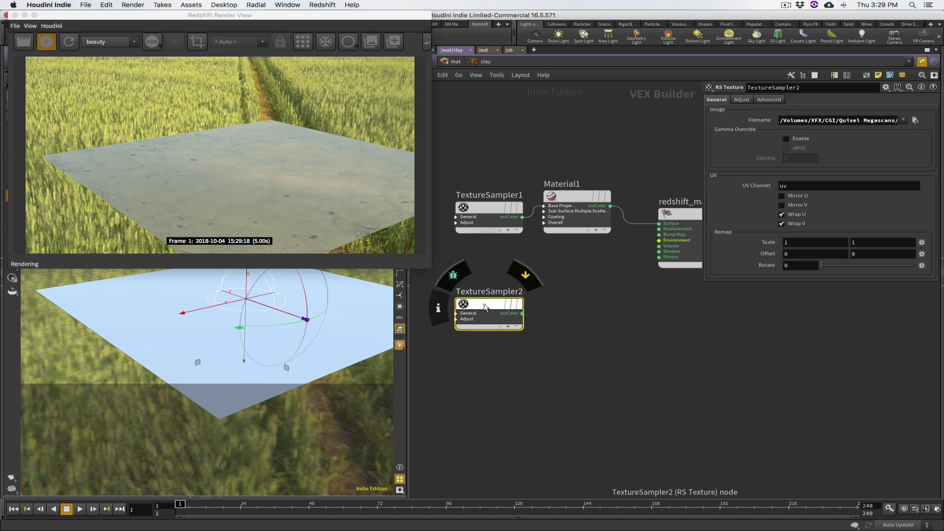
{"action": "left_click", "coordinate": [786, 139]}
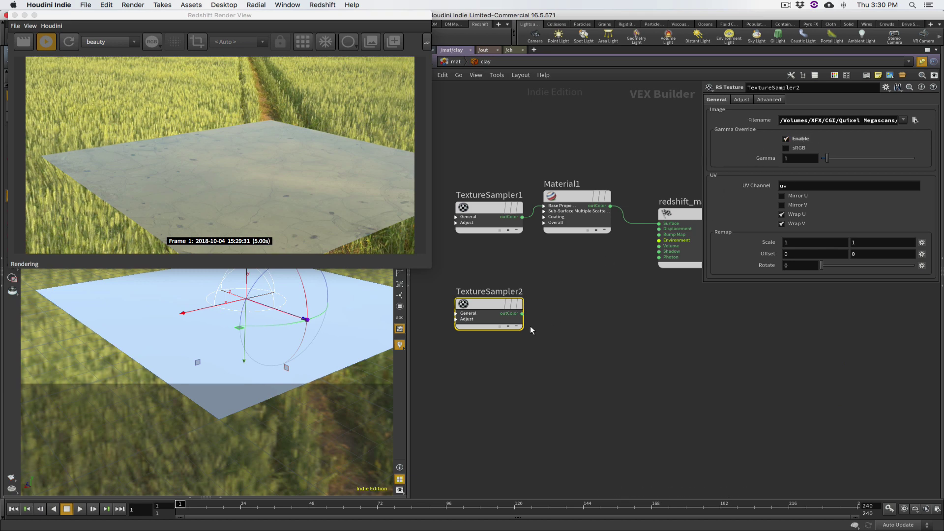
{"action": "left_click_drag", "start_coordinate": [236, 334], "coordinate": [209, 320], "text": "alt"}
Step: Move both texture samplers away from Material1 and connect TextureSampler2's outColor to the material's refl_roughness input under Base Properties
{"action": "left_click_drag", "start_coordinate": [483, 305], "coordinate": [466, 309]}
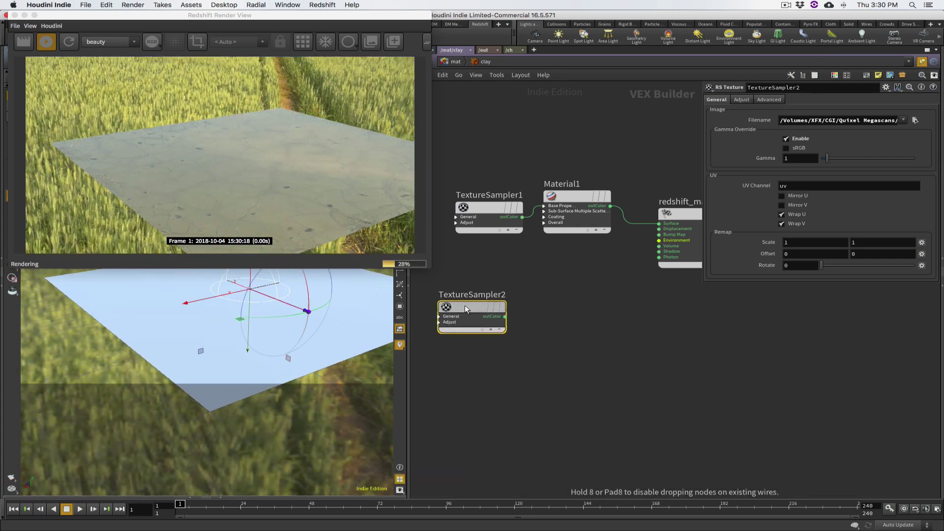
{"action": "left_click_drag", "start_coordinate": [492, 206], "coordinate": [472, 200]}
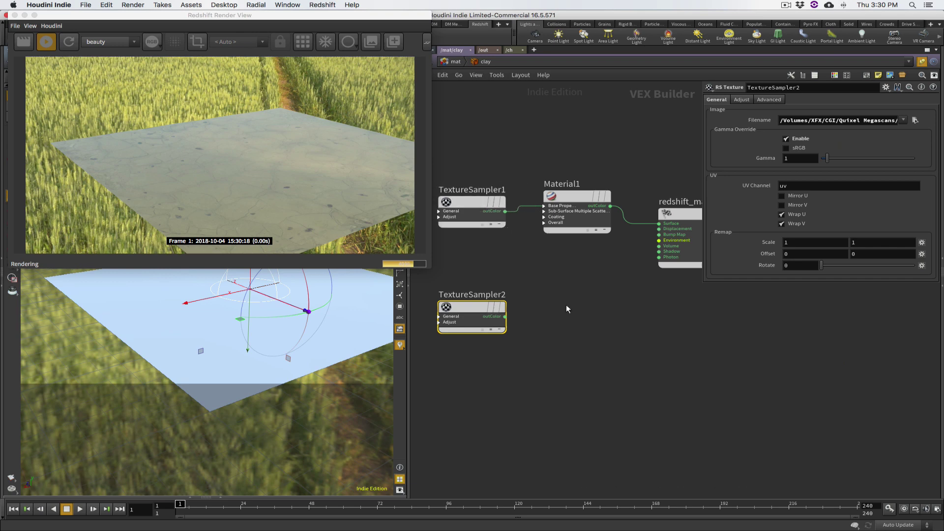
{"action": "left_click", "coordinate": [544, 205]}
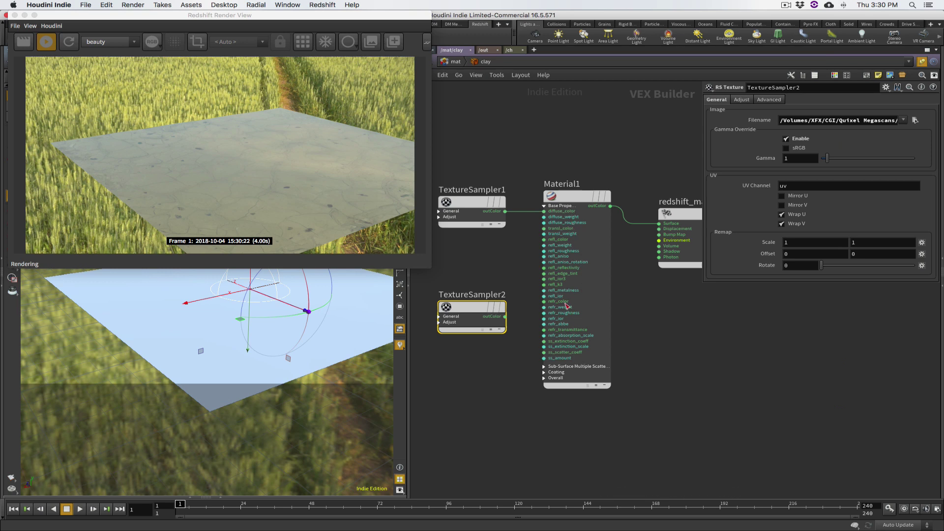
{"action": "mouse_move", "coordinate": [472, 310]}
{"action": "left_click_drag", "start_coordinate": [472, 310], "coordinate": [464, 311]}
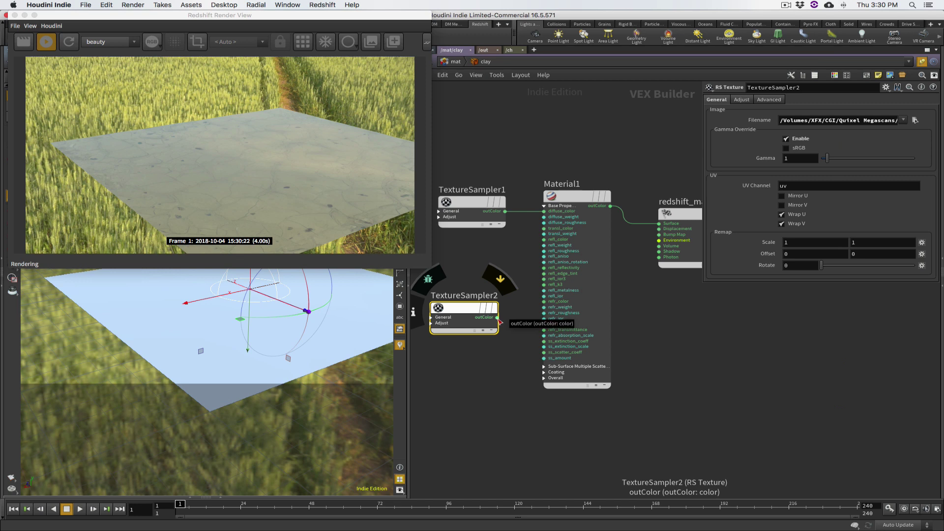
{"action": "left_click_drag", "start_coordinate": [498, 320], "coordinate": [544, 252]}
Step: Shift the image in the Redshift Render View, enlarge the window, and reposition it over the viewport
{"action": "key", "text": "alt"}
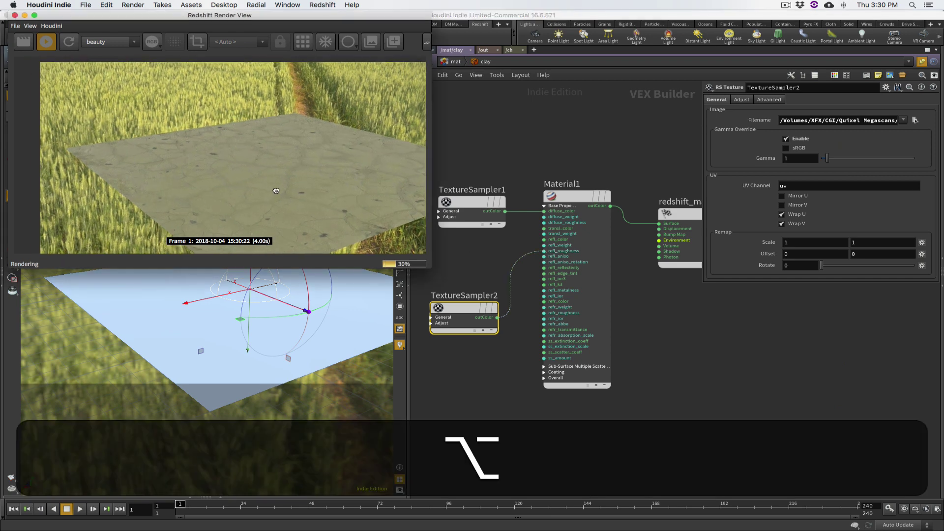
{"action": "left_click_drag", "start_coordinate": [276, 190], "coordinate": [253, 187], "text": "alt"}
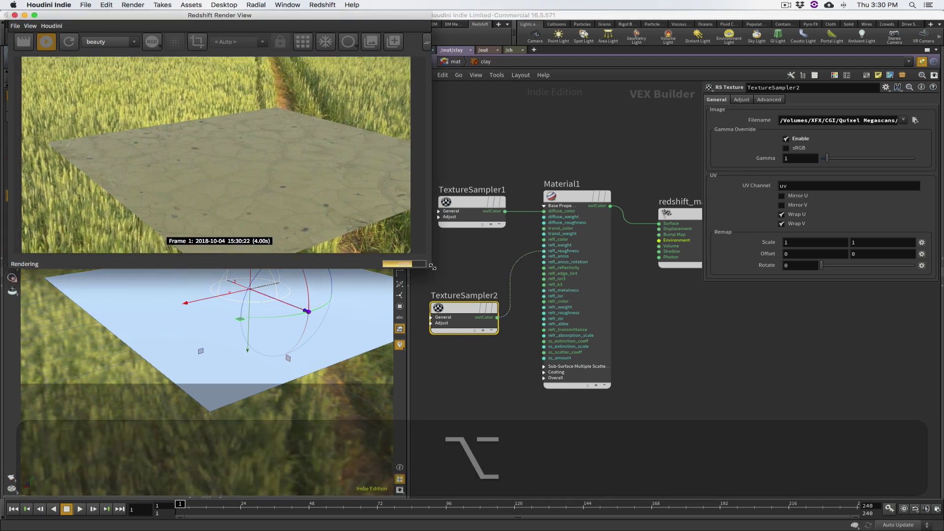
{"action": "left_click_drag", "start_coordinate": [432, 266], "coordinate": [594, 376]}
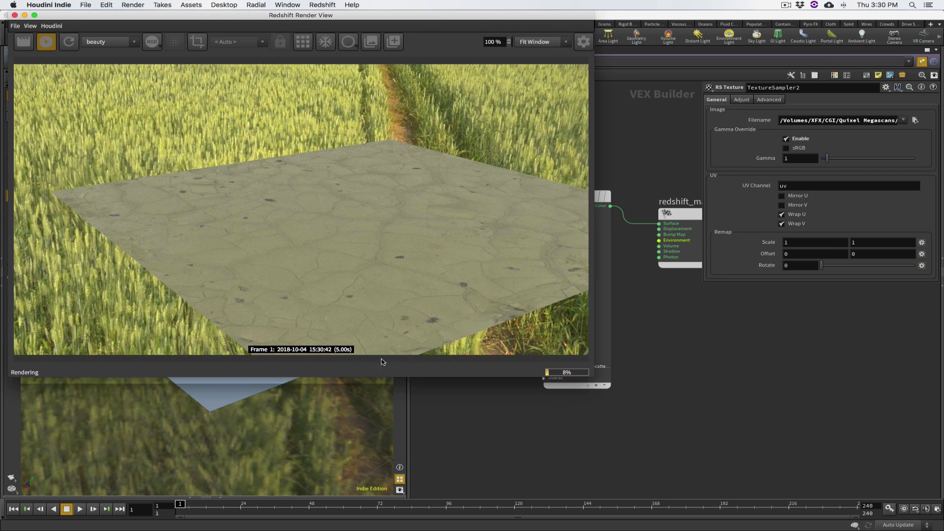
{"action": "left_click_drag", "start_coordinate": [384, 16], "coordinate": [462, 8]}
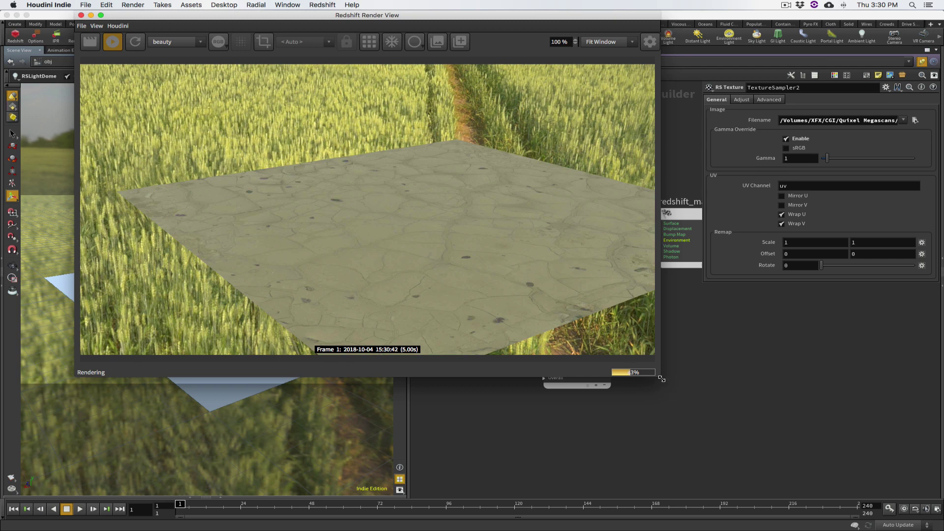
{"action": "left_click_drag", "start_coordinate": [662, 378], "coordinate": [648, 328]}
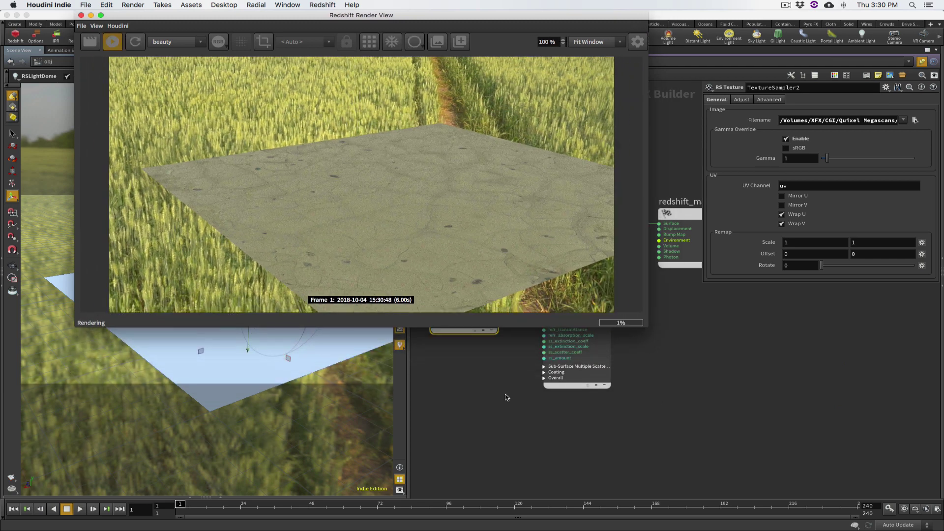
Step: Bypass TextureSampler2 and re-enable it to compare the render without and with the roughness map
{"action": "left_click", "coordinate": [507, 397]}
{"action": "middle_click_drag", "start_coordinate": [499, 424], "coordinate": [523, 465]}
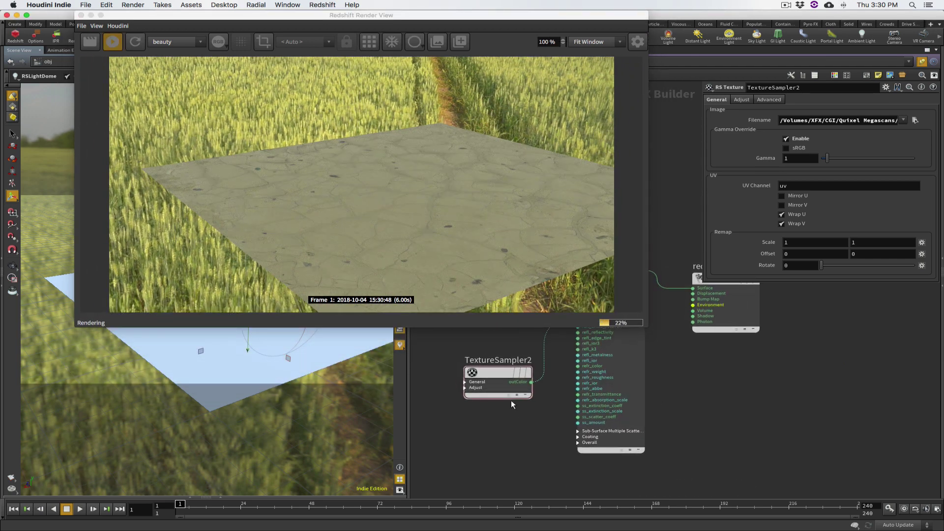
{"action": "left_click", "coordinate": [535, 346]}
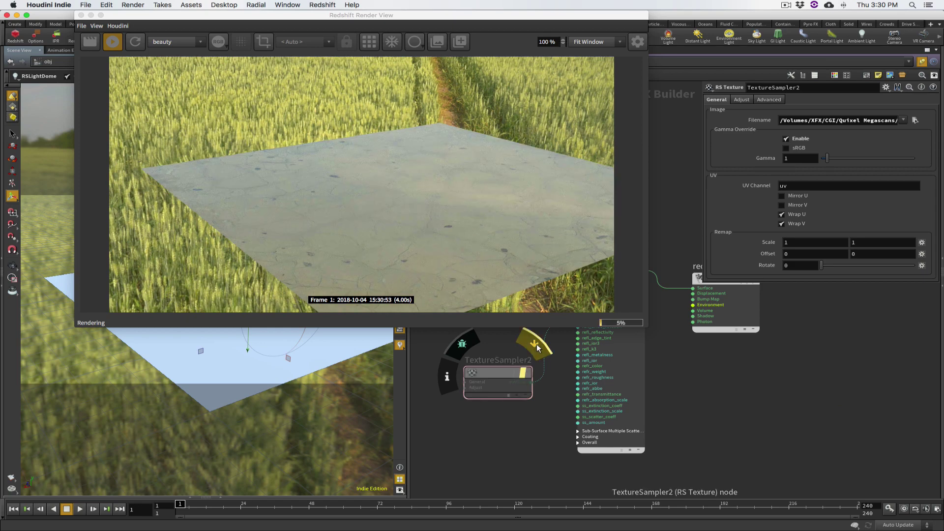
{"action": "left_click", "coordinate": [536, 346]}
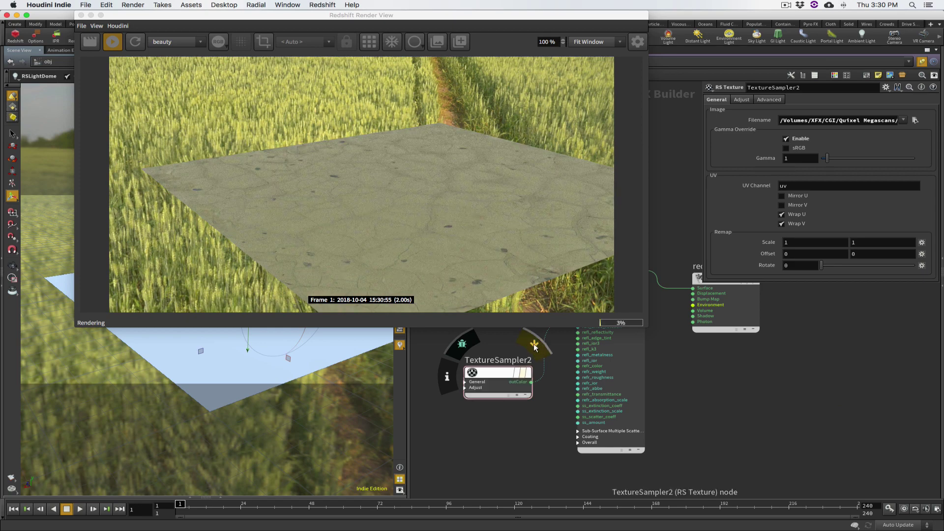
Step: Move the camera closer to the grid surface and adjust the Redshift Render View's IPR Undersampling setting
{"action": "left_click_drag", "start_coordinate": [248, 354], "coordinate": [232, 331], "text": "alt"}
{"action": "key", "text": "Return"}
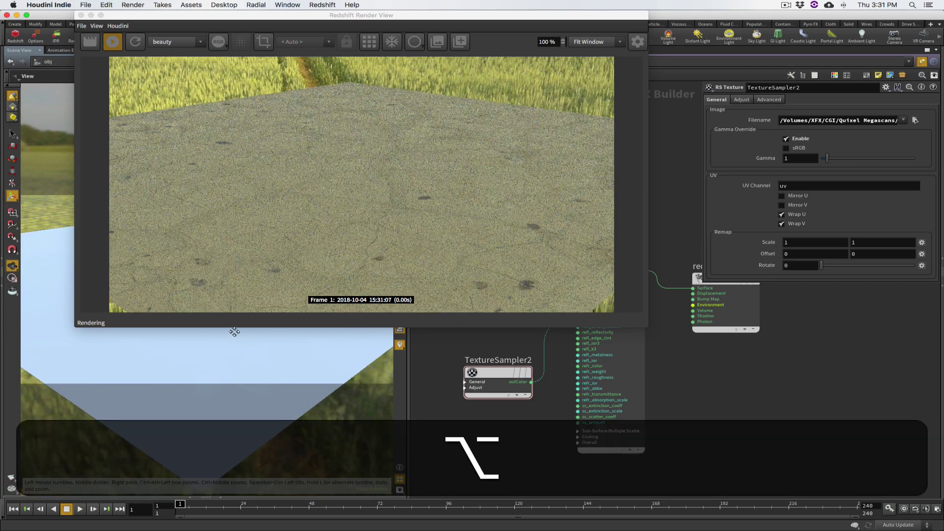
{"action": "left_click", "coordinate": [97, 25]}
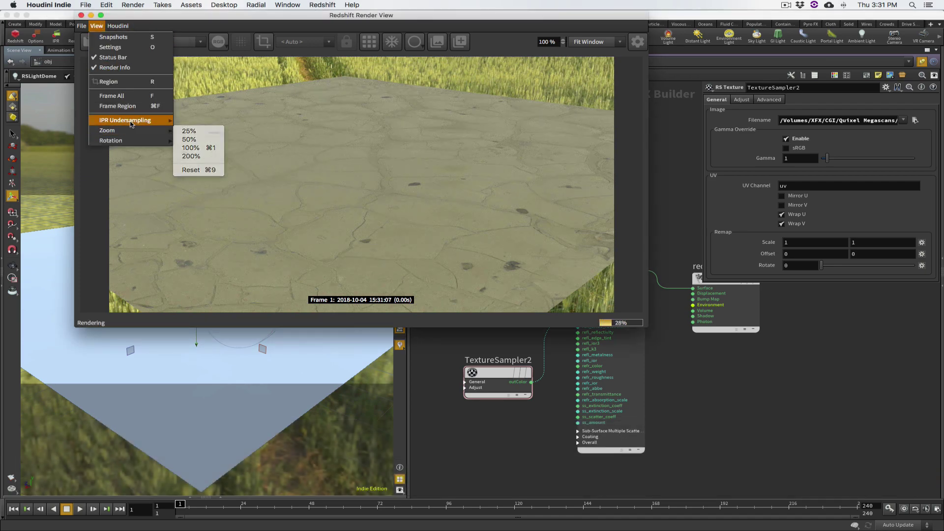
{"action": "mouse_move", "coordinate": [162, 120]}
{"action": "left_click", "coordinate": [184, 145]}
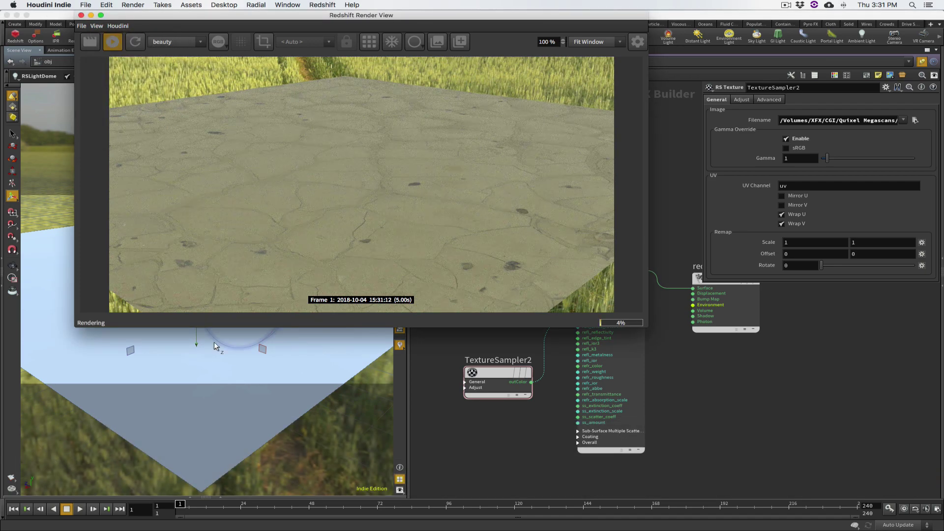
{"action": "left_click_drag", "start_coordinate": [216, 339], "coordinate": [219, 344], "text": "alt"}
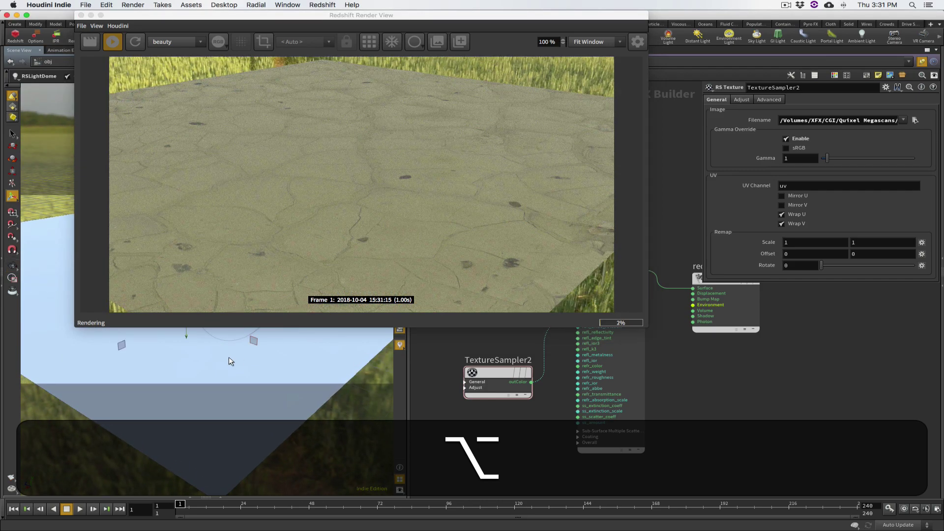
Step: Move the Redshift Render View aside and shrink it so the clay material's nodes are uncovered
{"action": "left_click_drag", "start_coordinate": [388, 23], "coordinate": [333, 10]}
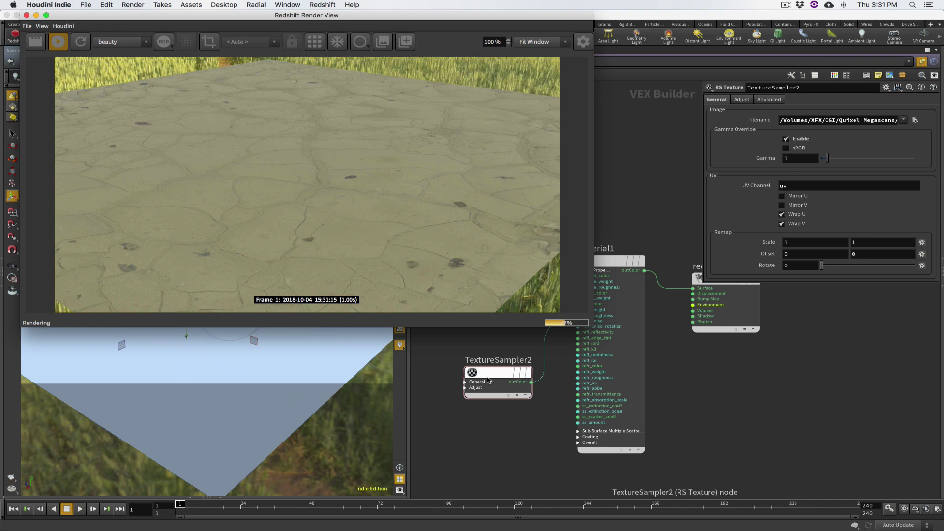
{"action": "left_click", "coordinate": [485, 444]}
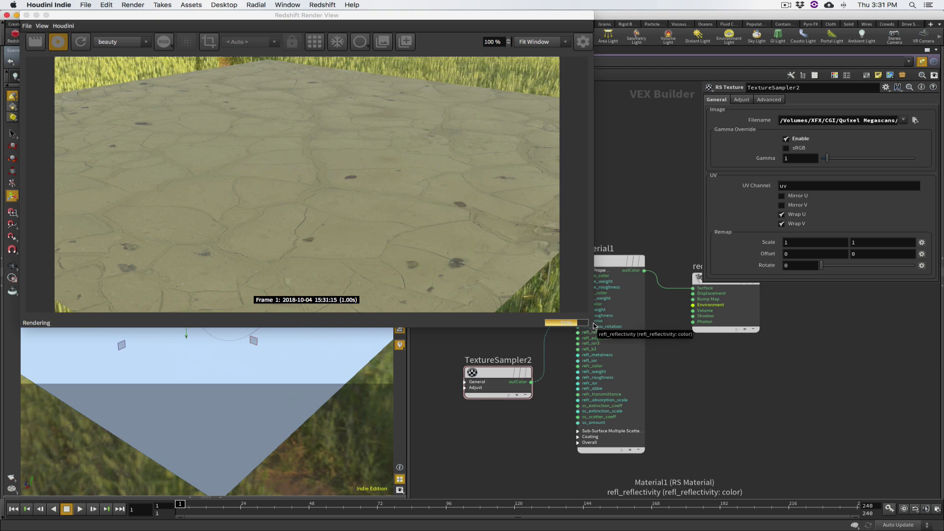
{"action": "left_click_drag", "start_coordinate": [586, 329], "coordinate": [477, 235]}
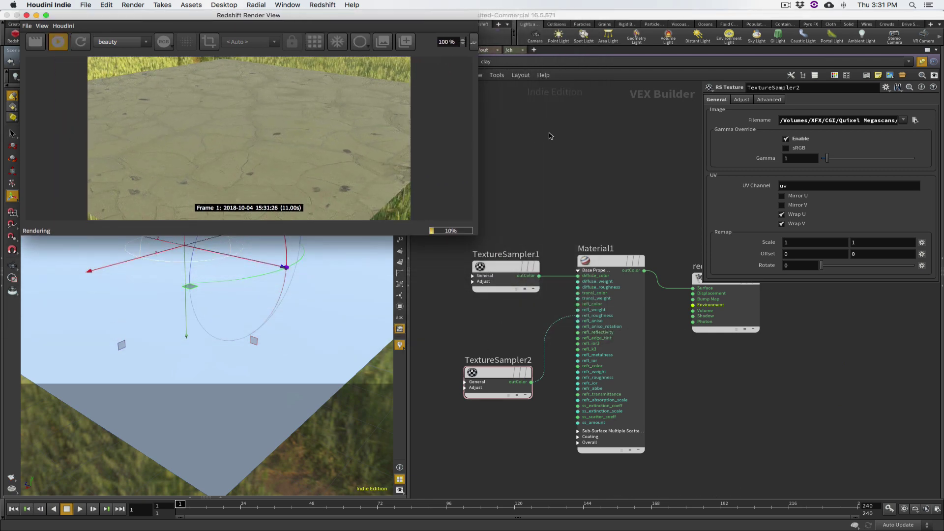
{"action": "left_click_drag", "start_coordinate": [534, 177], "coordinate": [547, 152]}
{"action": "middle_click_drag", "start_coordinate": [512, 344], "coordinate": [536, 304]}
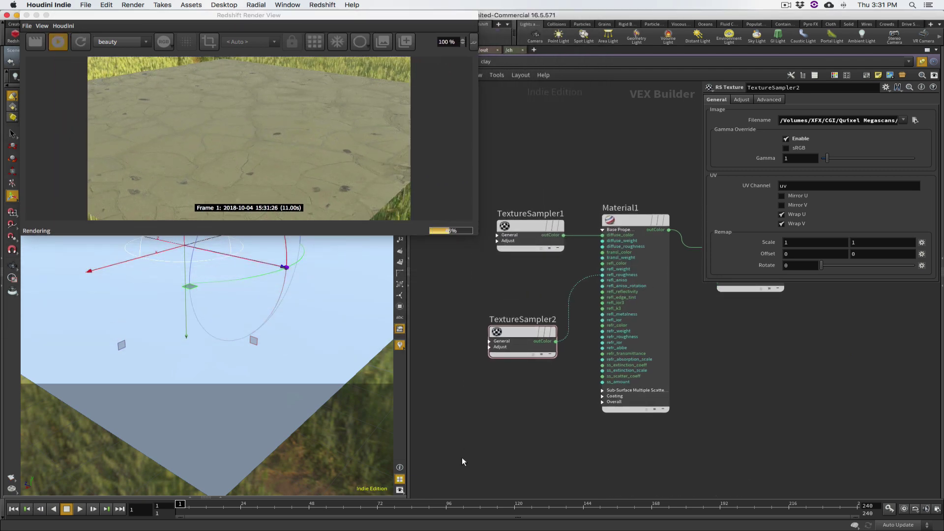
Step: Add a third RS Texture node to the clay material network below TextureSampler2
{"action": "key", "text": "Tab"}
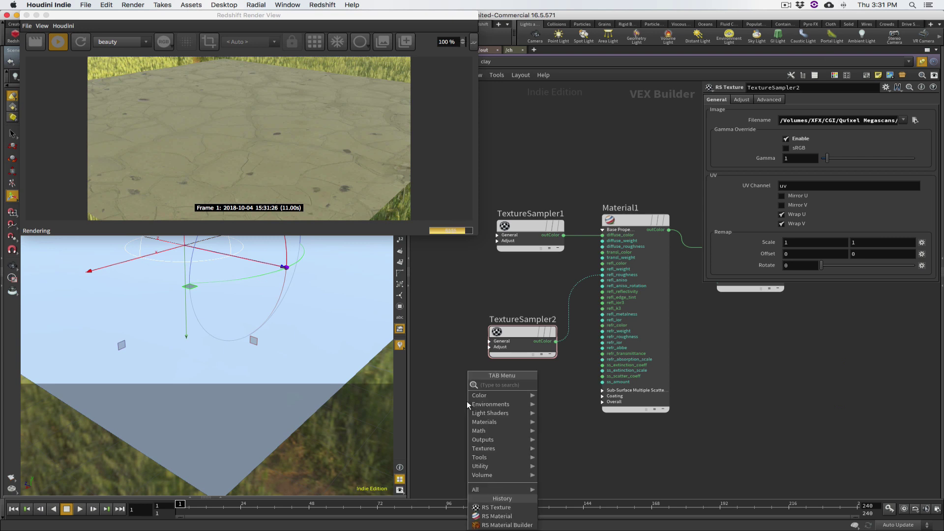
{"action": "type", "text": "rs tex"}
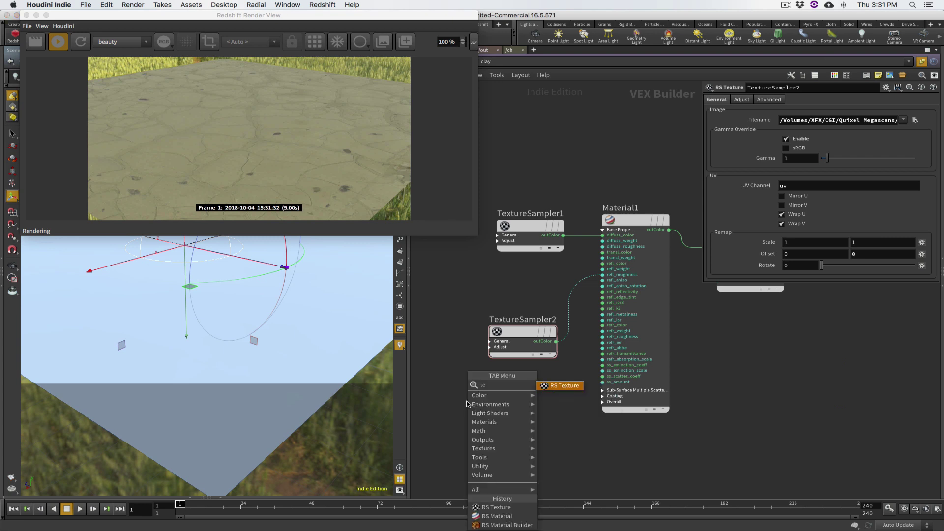
{"action": "key", "text": "Return"}
{"action": "left_click", "coordinate": [491, 418]}
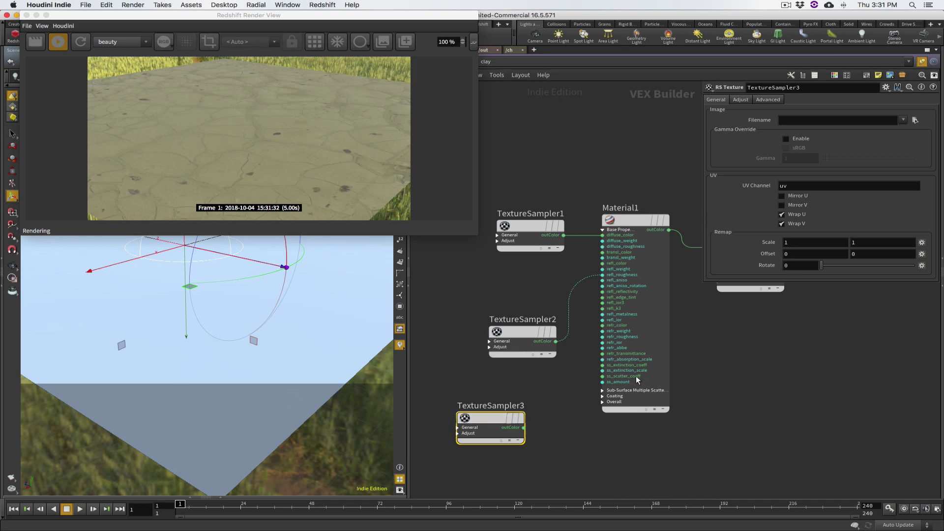
Step: Preview pjEmy_4K_AO.jpg at full size and load it as TextureSampler3's image file
{"action": "left_click", "coordinate": [914, 120]}
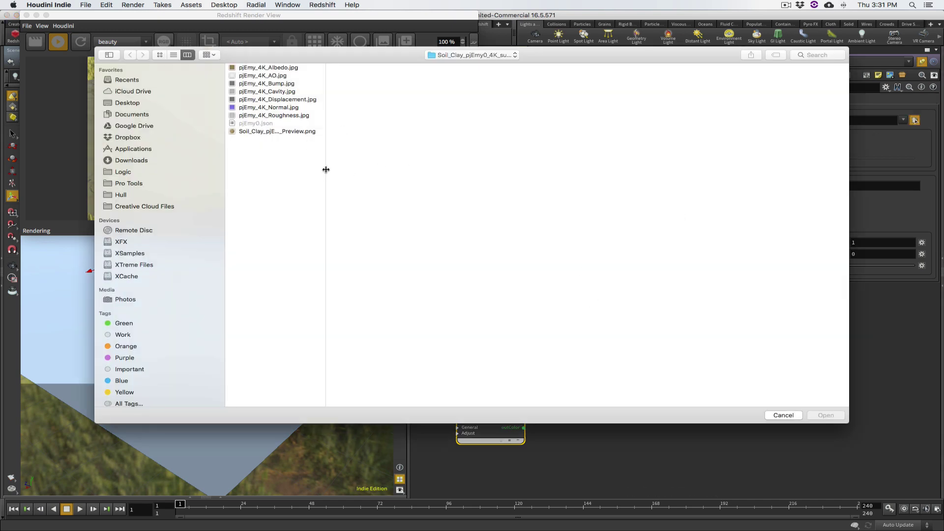
{"action": "left_click_drag", "start_coordinate": [325, 169], "coordinate": [448, 165]}
{"action": "left_click", "coordinate": [280, 77]}
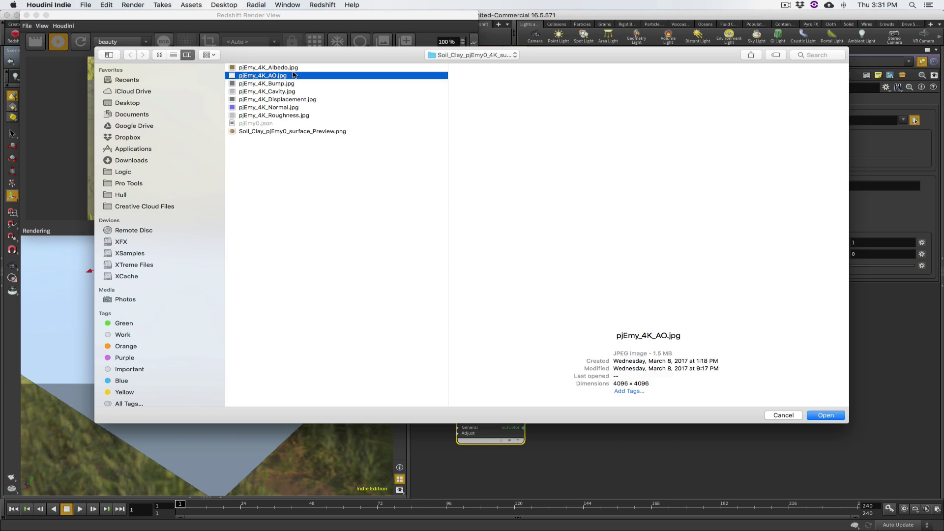
{"action": "key", "text": "space"}
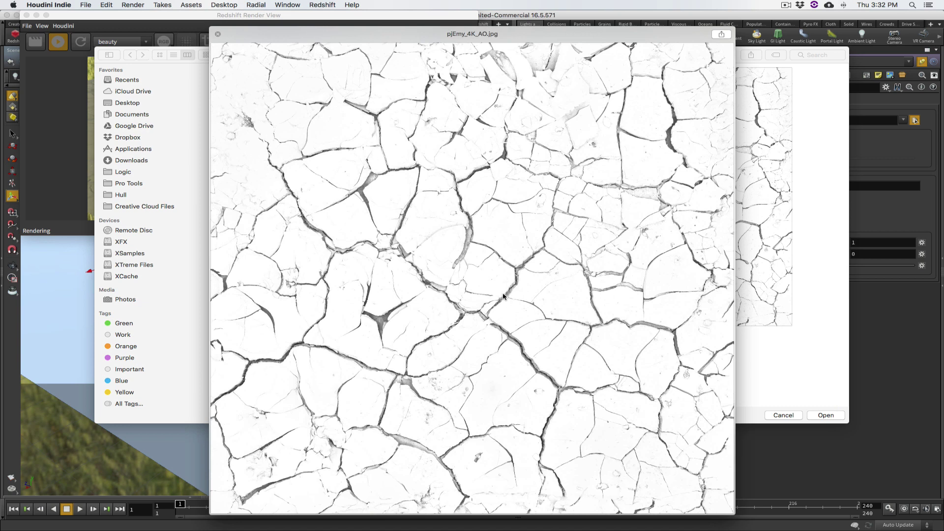
{"action": "key", "text": "space"}
{"action": "left_click", "coordinate": [825, 416]}
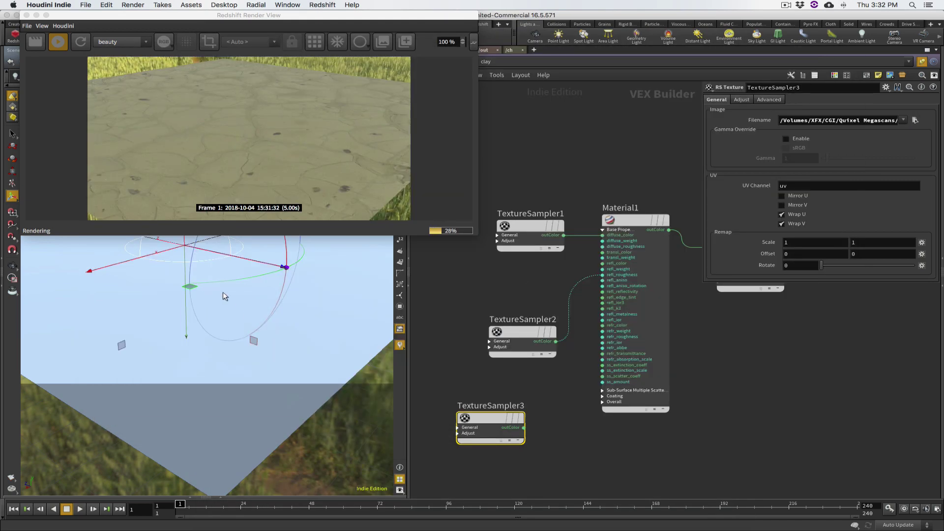
Step: Move the render camera closer to the clay surface and enable the gamma override on TextureSampler3
{"action": "left_click_drag", "start_coordinate": [223, 291], "coordinate": [316, 210], "text": "alt"}
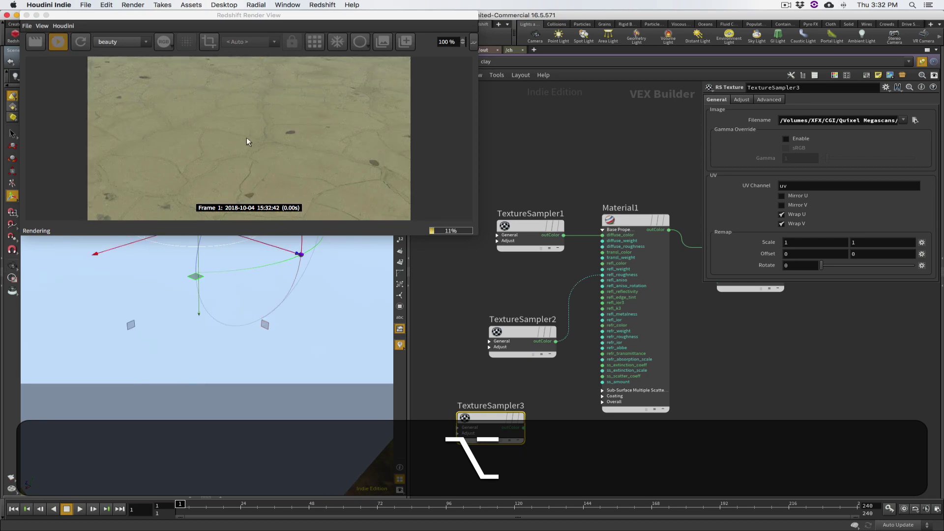
{"action": "left_click_drag", "start_coordinate": [498, 420], "coordinate": [482, 418]}
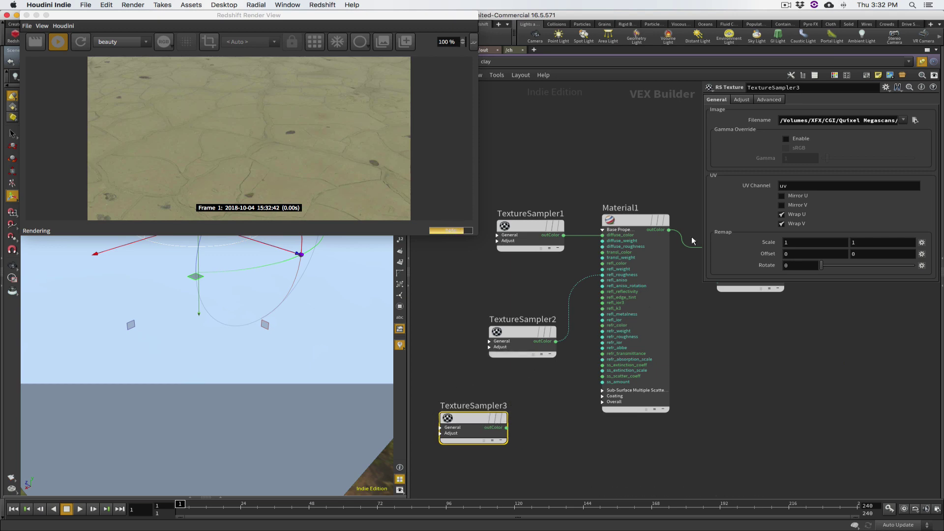
{"action": "left_click", "coordinate": [786, 139]}
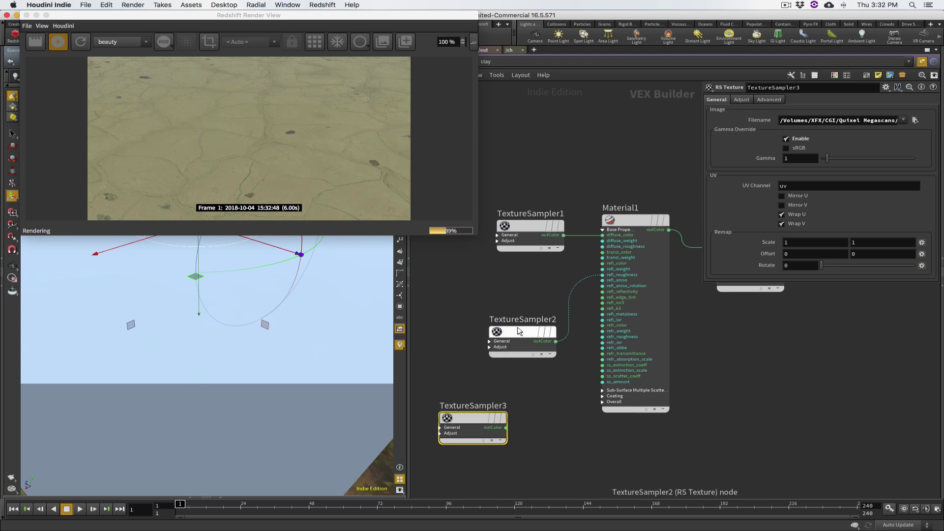
Step: Spread out the three texture nodes in a column beside Material1 and shift Material1 slightly away from them
{"action": "left_click_drag", "start_coordinate": [519, 331], "coordinate": [469, 302]}
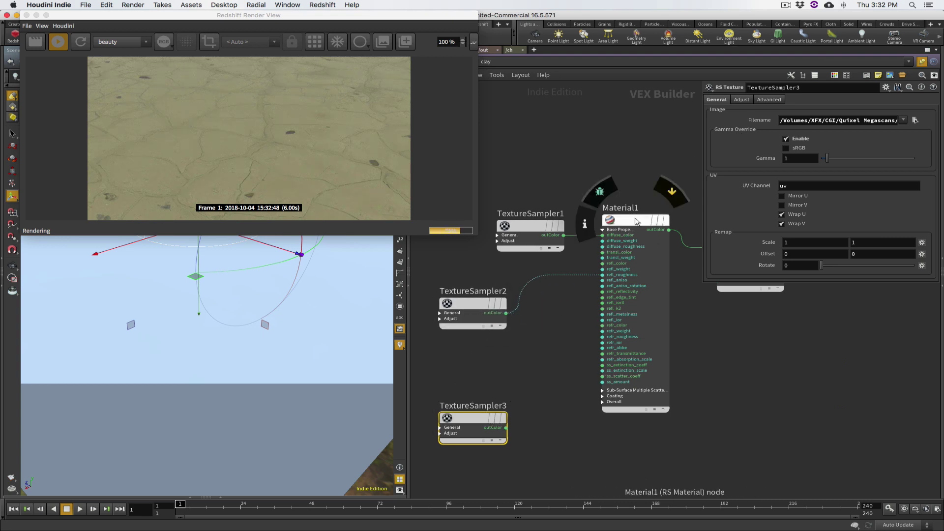
{"action": "left_click_drag", "start_coordinate": [636, 219], "coordinate": [656, 215]}
{"action": "left_click_drag", "start_coordinate": [529, 228], "coordinate": [494, 162]}
{"action": "left_click_drag", "start_coordinate": [477, 299], "coordinate": [499, 238]}
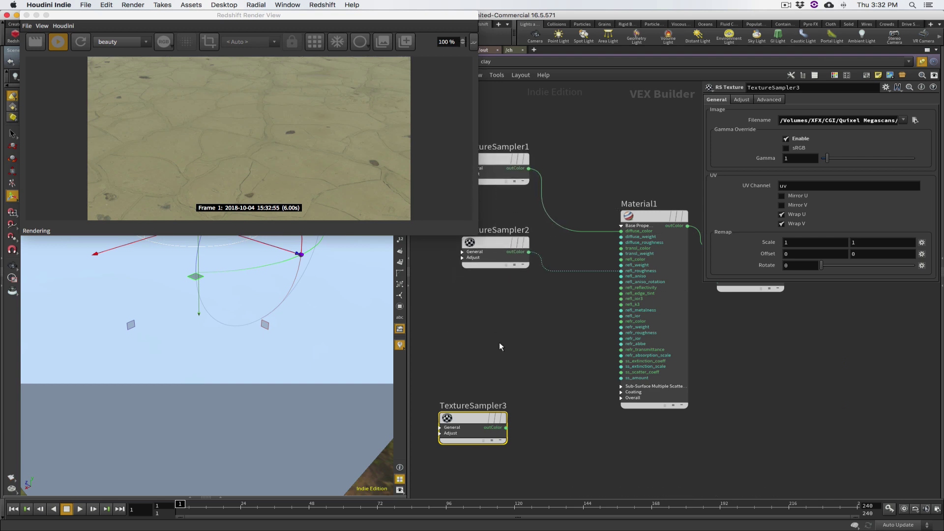
{"action": "left_click_drag", "start_coordinate": [474, 424], "coordinate": [476, 380]}
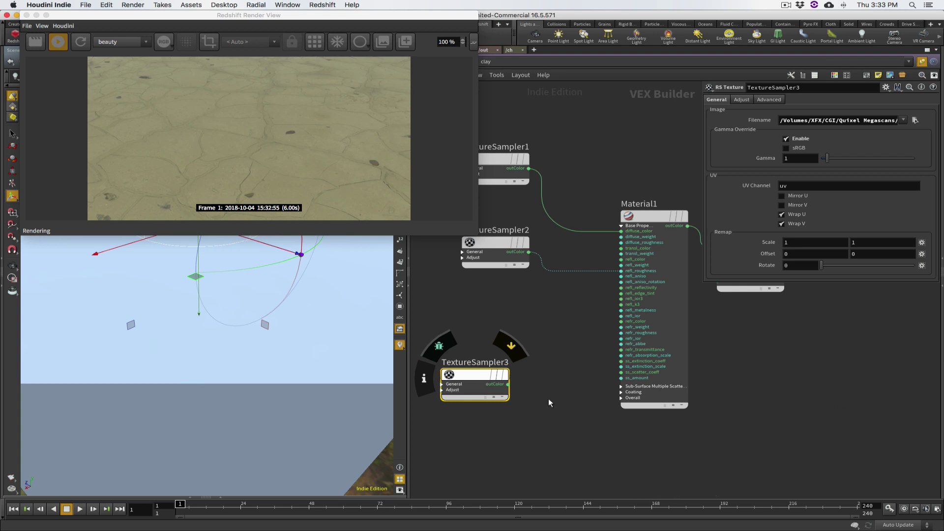
Step: Expand Material1's Overall inputs and connect TextureSampler3's outColor to overall_color
{"action": "left_click", "coordinate": [621, 398]}
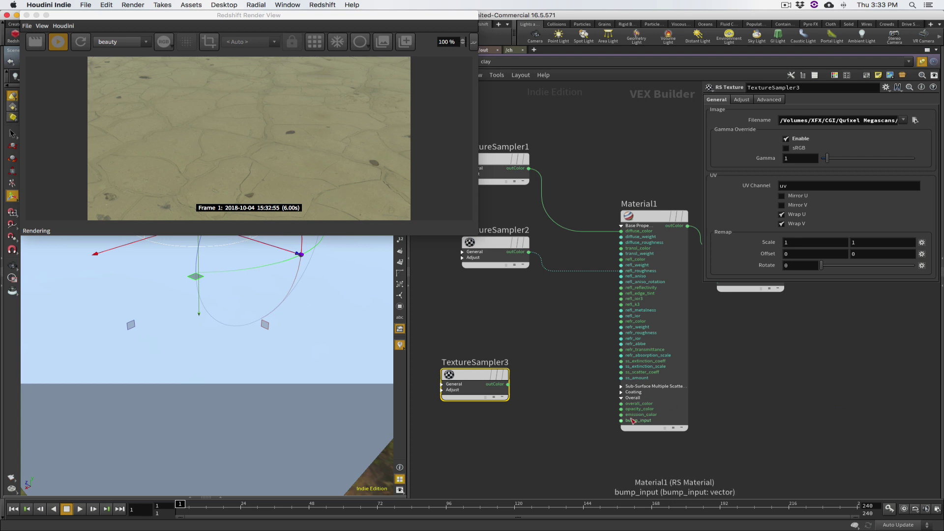
{"action": "left_click", "coordinate": [509, 385]}
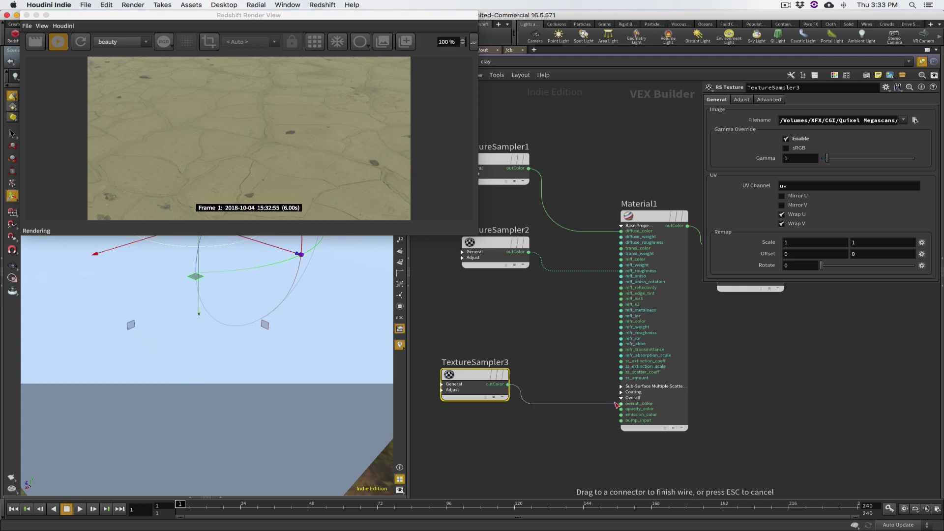
{"action": "left_click", "coordinate": [620, 404]}
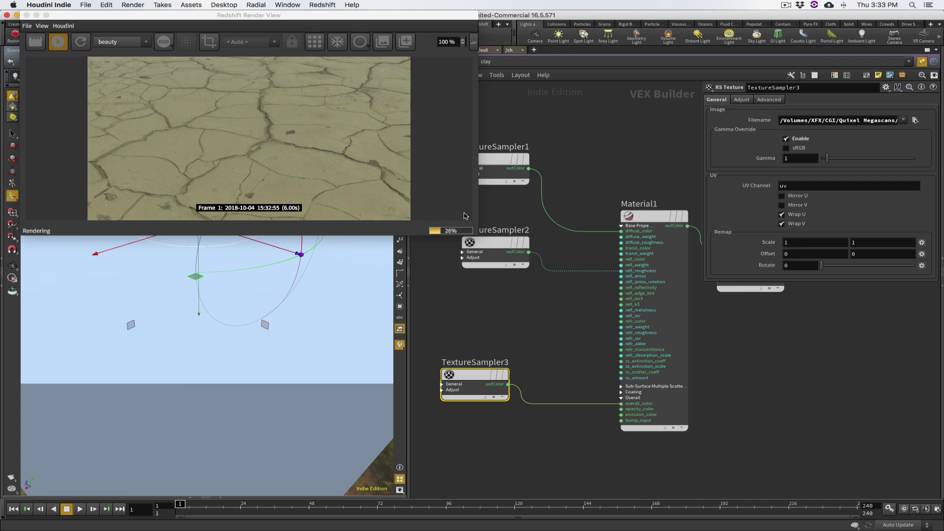
Step: Enlarge the Redshift Render View, then bypass and re-enable TextureSampler3 to compare the render without and with the AO map
{"action": "left_click_drag", "start_coordinate": [476, 235], "coordinate": [631, 339]}
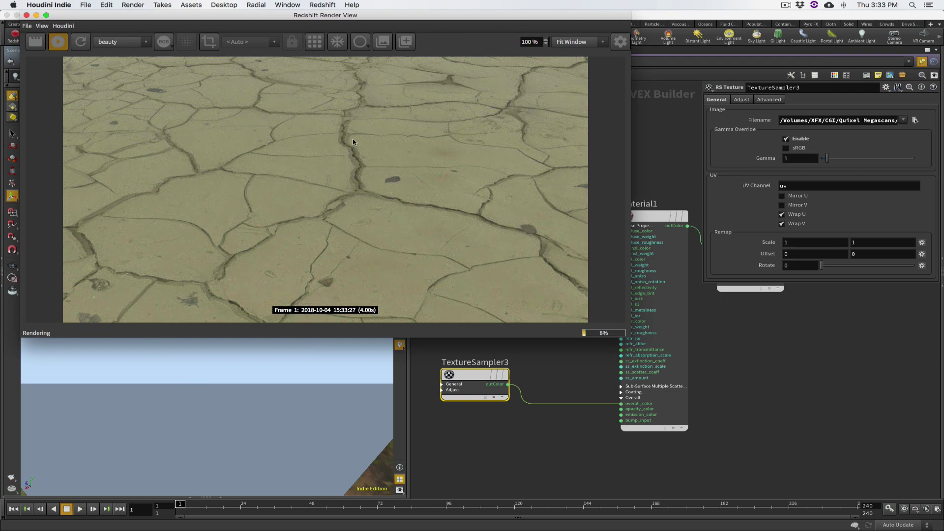
{"action": "left_click", "coordinate": [238, 358], "text": "alt"}
{"action": "left_click_drag", "start_coordinate": [238, 357], "coordinate": [236, 380], "text": "alt"}
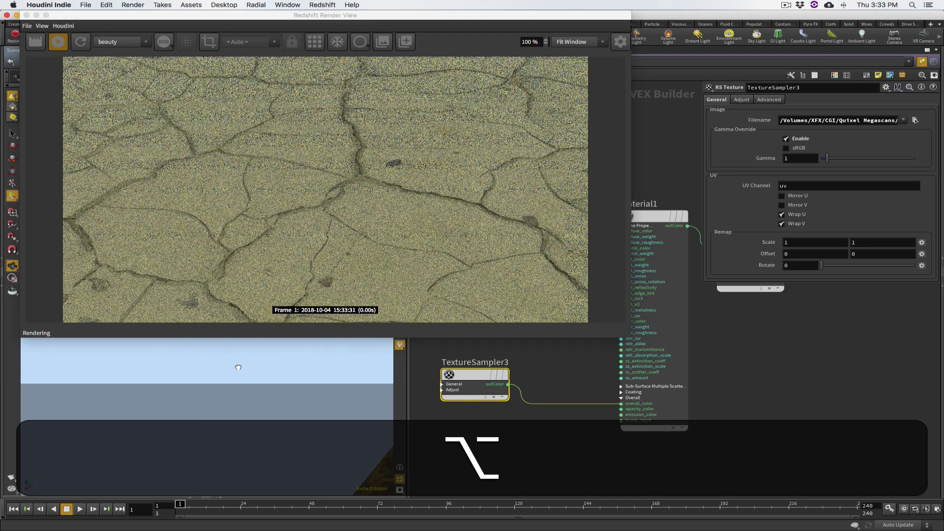
{"action": "left_click", "coordinate": [512, 349]}
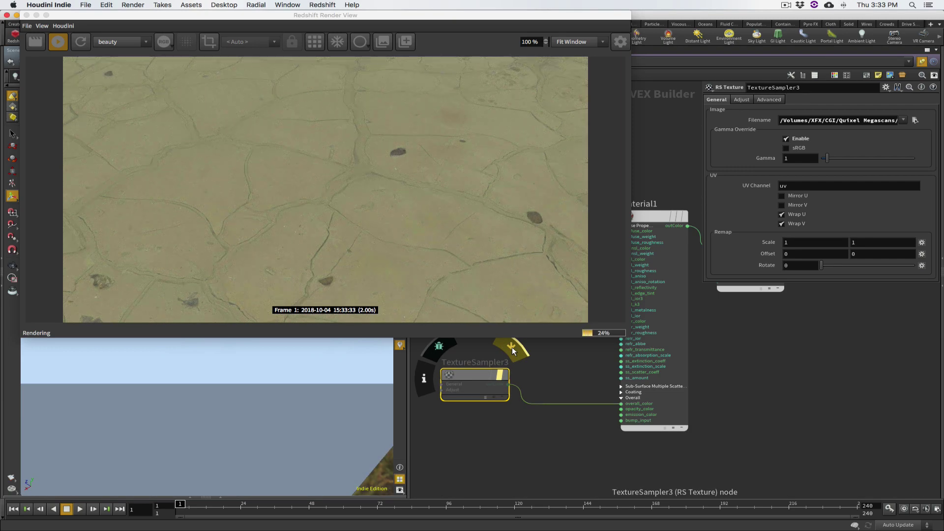
{"action": "left_click", "coordinate": [512, 349]}
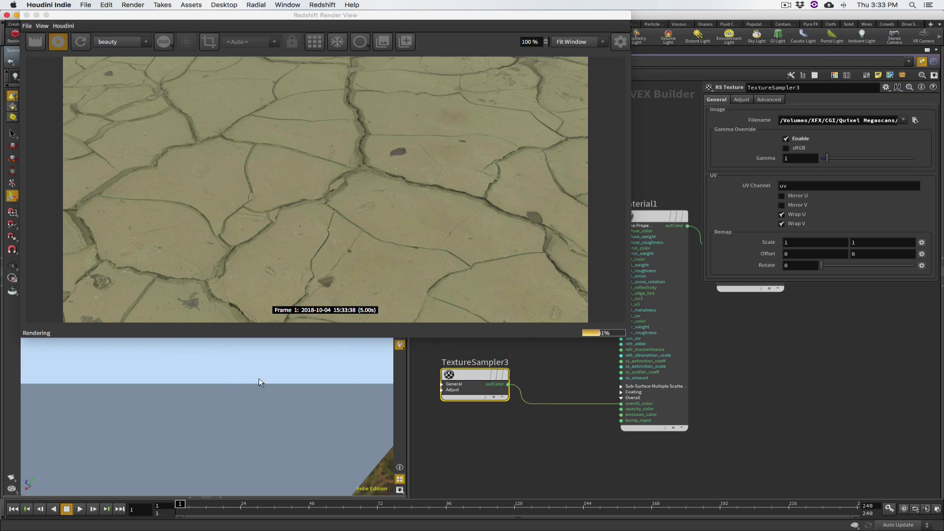
{"action": "left_click_drag", "start_coordinate": [268, 358], "coordinate": [268, 359], "text": "alt"}
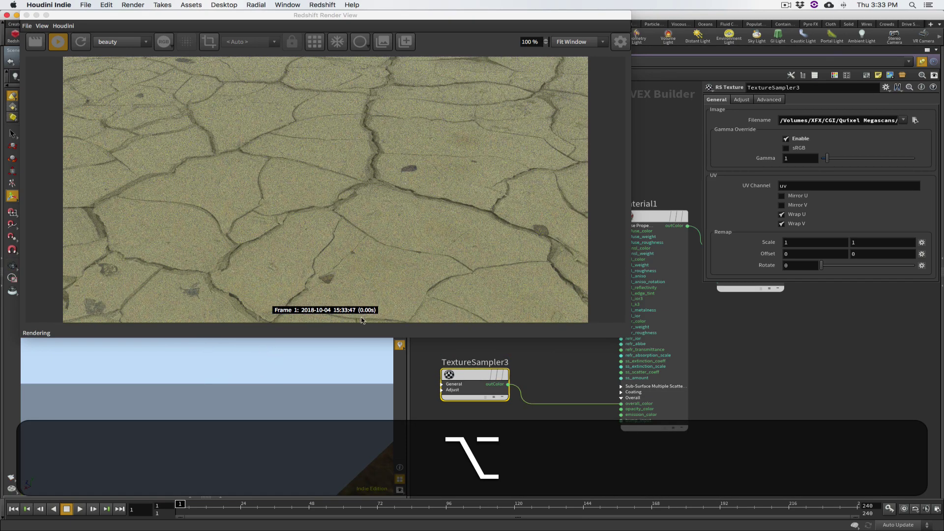
Step: Shrink the Redshift Render View and try TextureSampler3 on Material1's diffuse_weight instead of overall_color, cutting that wire again after checking the render
{"action": "left_click_drag", "start_coordinate": [631, 337], "coordinate": [416, 256]}
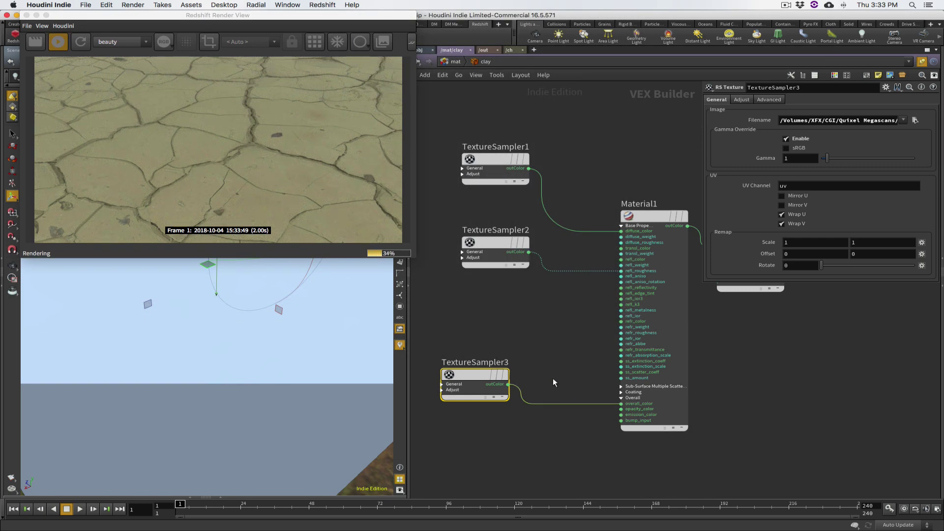
{"action": "key", "text": "y"}
{"action": "left_click_drag", "start_coordinate": [555, 379], "coordinate": [557, 423]}
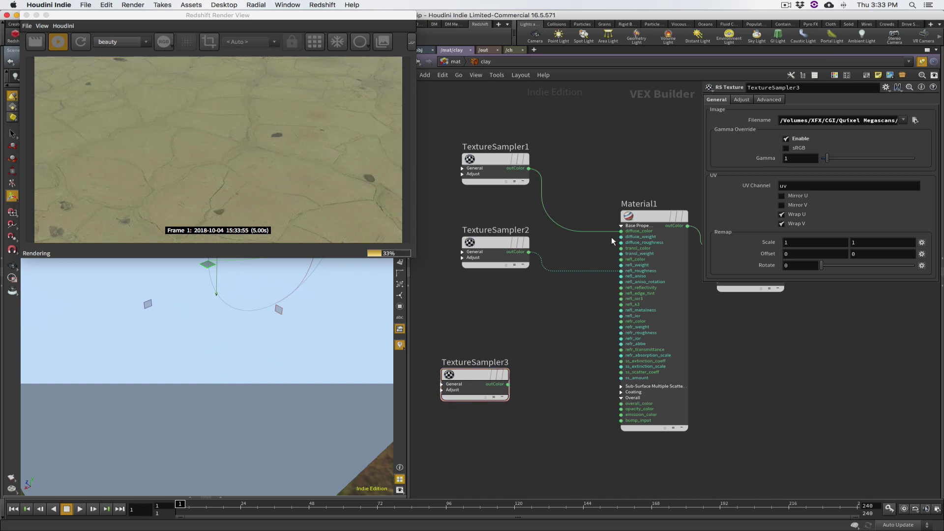
{"action": "left_click", "coordinate": [508, 384]}
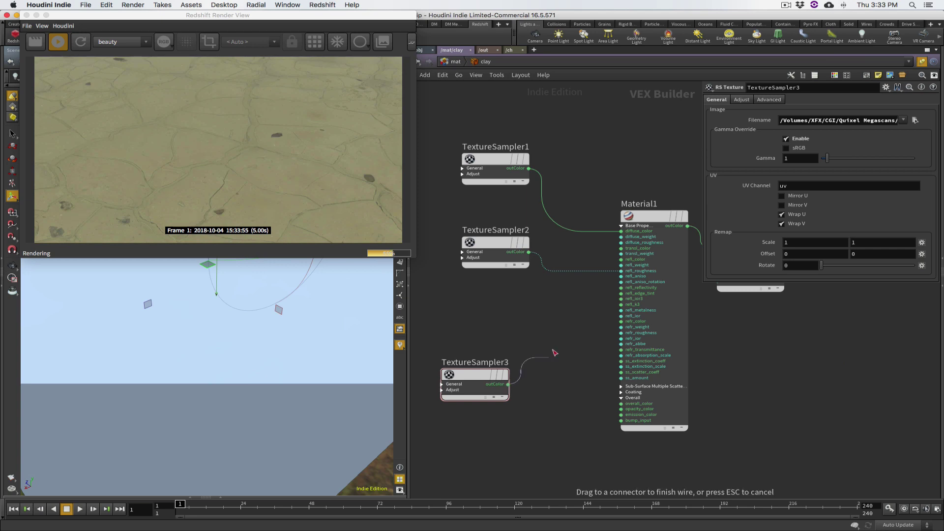
{"action": "left_click", "coordinate": [618, 239]}
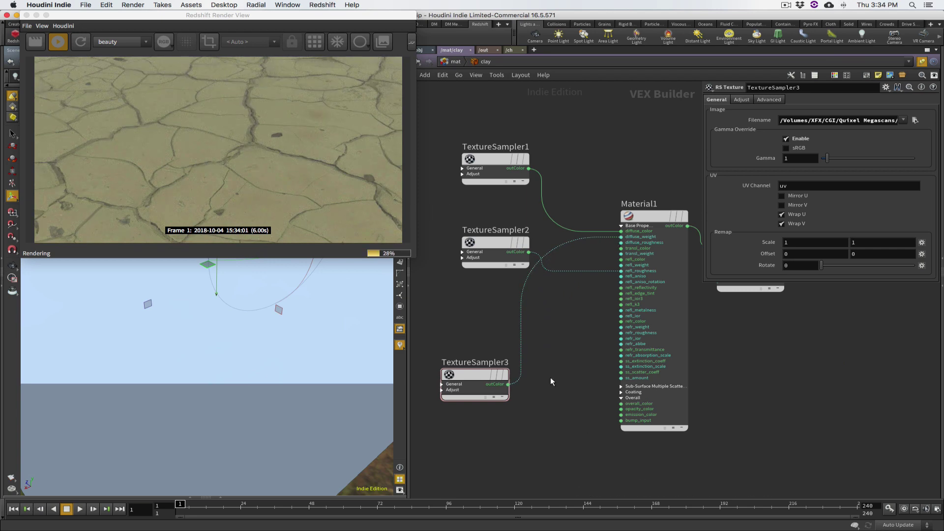
{"action": "key", "text": "y"}
{"action": "left_click_drag", "start_coordinate": [545, 317], "coordinate": [497, 326]}
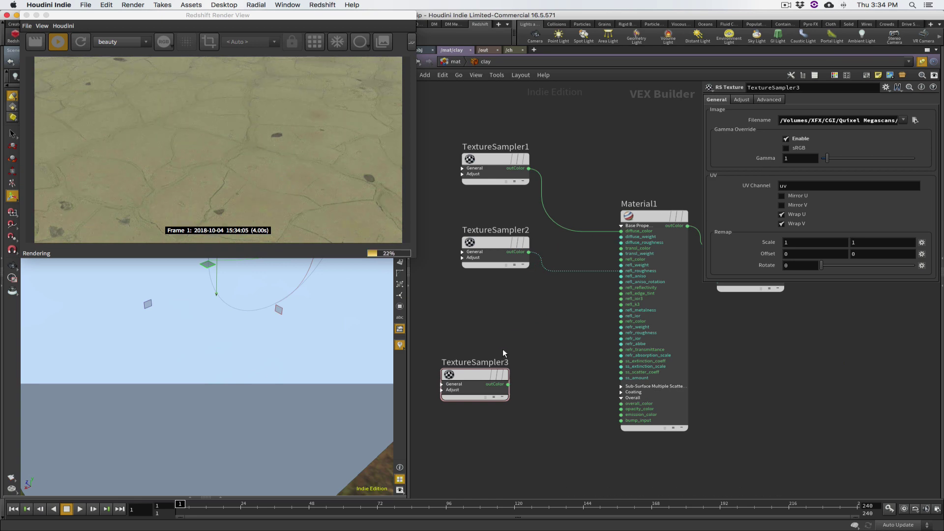
Step: Move TextureSampler1 higher above TextureSampler2 and connect TextureSampler3's outColor to Material1's overall_color
{"action": "left_click_drag", "start_coordinate": [495, 161], "coordinate": [475, 146]}
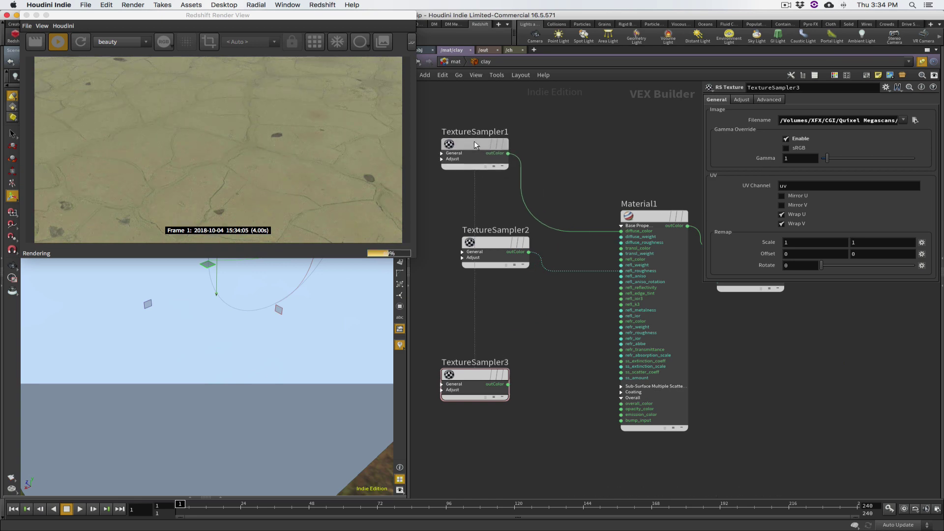
{"action": "left_click", "coordinate": [474, 146]}
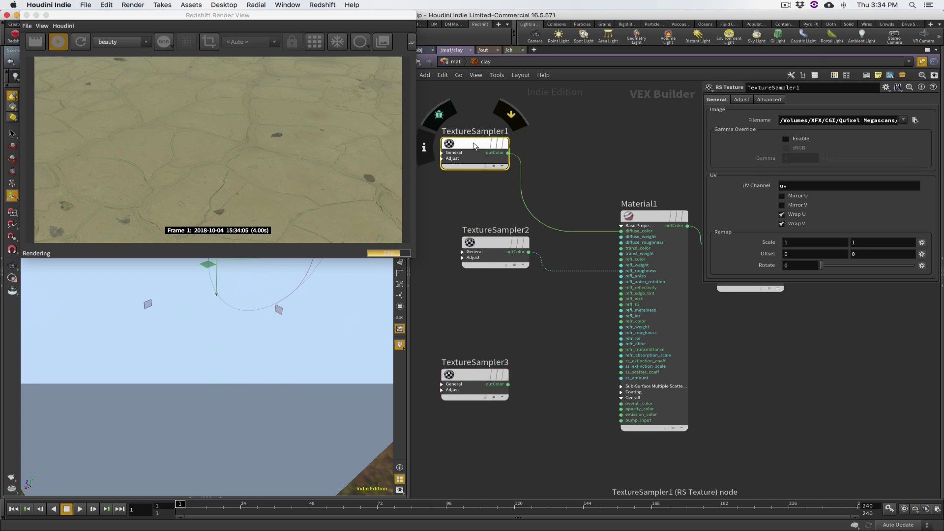
{"action": "left_click_drag", "start_coordinate": [477, 141], "coordinate": [497, 139]}
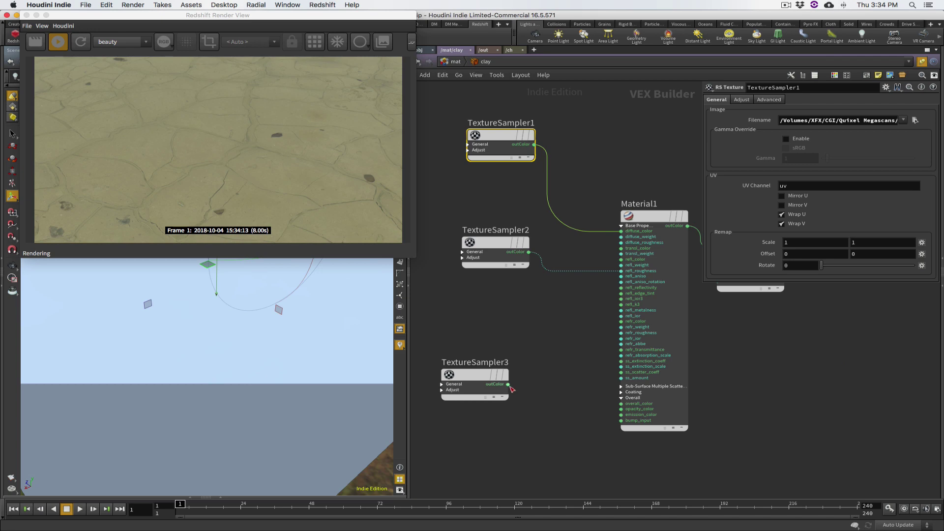
{"action": "left_click_drag", "start_coordinate": [509, 385], "coordinate": [621, 404]}
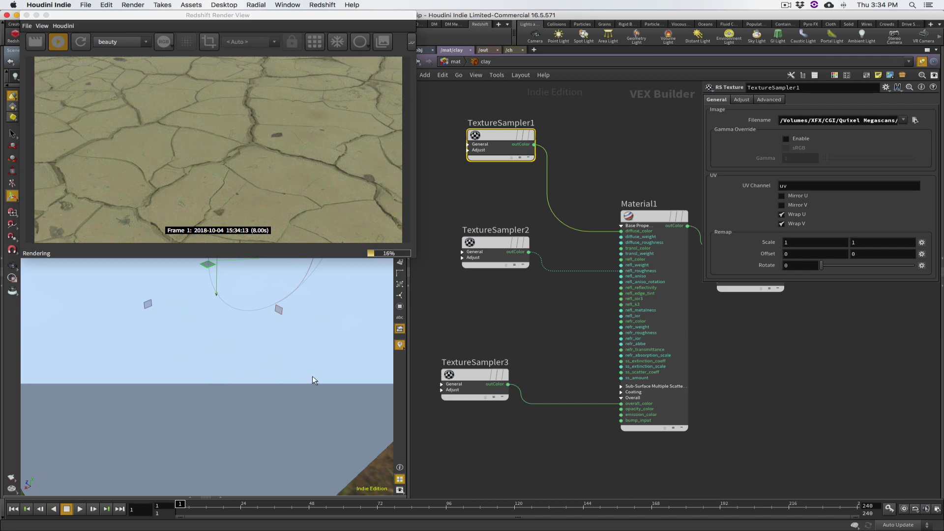
Step: Pull the camera back to show the grid's far edge and align TextureSampler3 directly beneath TextureSampler2
{"action": "left_click_drag", "start_coordinate": [312, 380], "coordinate": [230, 341], "text": "alt"}
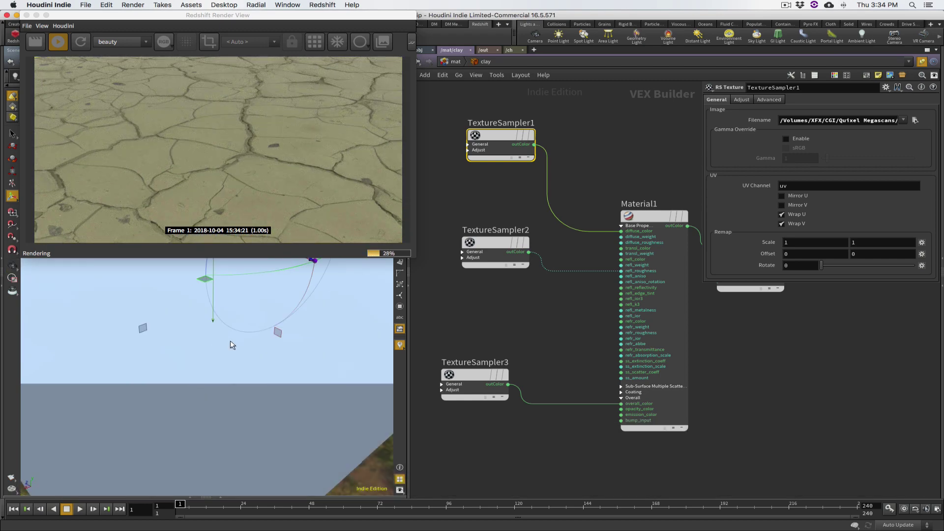
{"action": "left_click_drag", "start_coordinate": [274, 330], "coordinate": [281, 326], "text": "alt"}
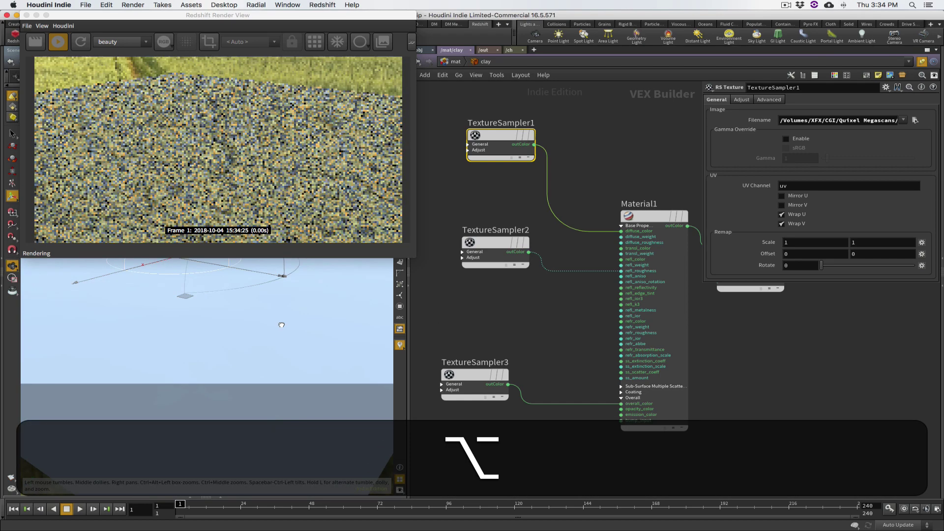
{"action": "left_click_drag", "start_coordinate": [482, 377], "coordinate": [502, 320]}
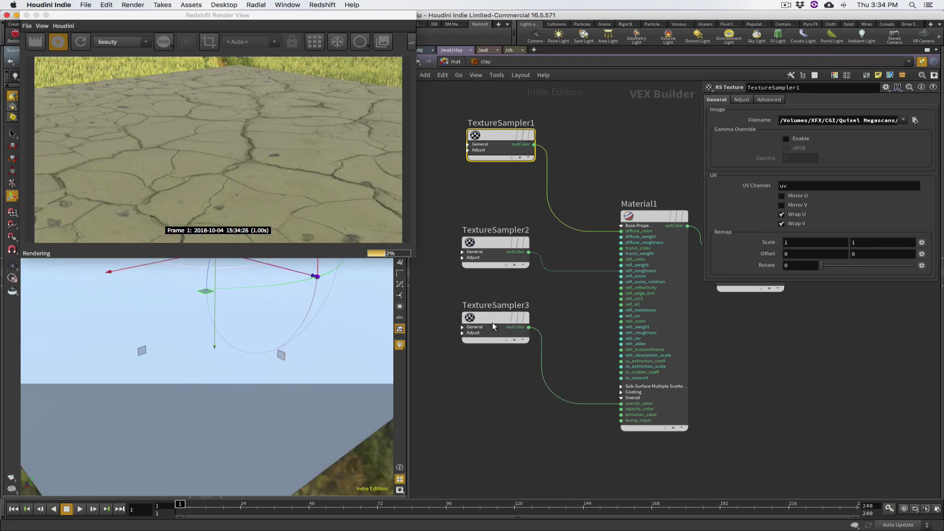
{"action": "left_click", "coordinate": [492, 323]}
Step: Add another RS Texture node to the clay network and place it below TextureSampler3
{"action": "left_click", "coordinate": [452, 399]}
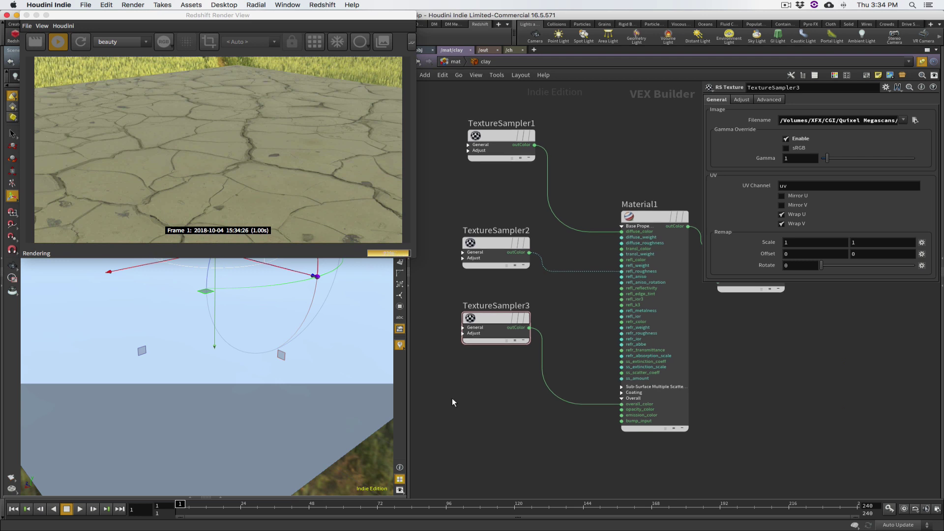
{"action": "key", "text": "Tab"}
{"action": "type", "text": "te"}
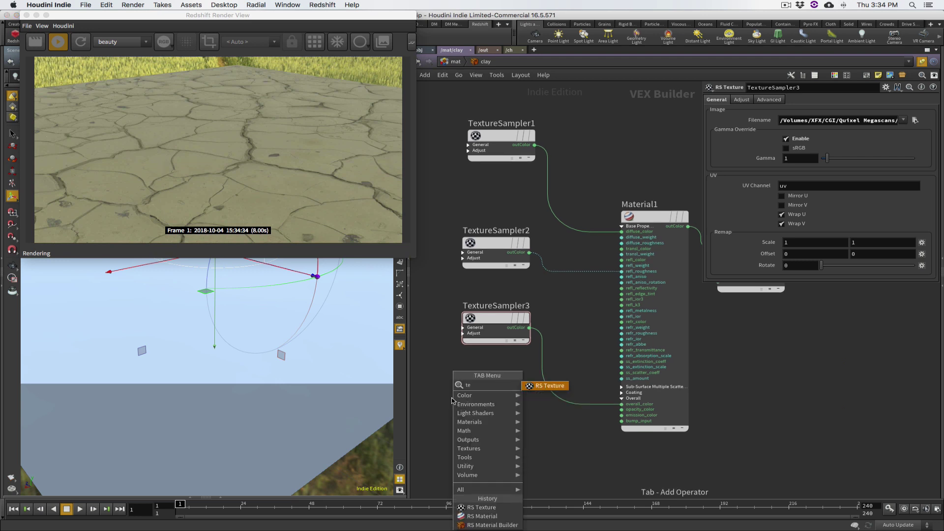
{"action": "key", "text": "Return"}
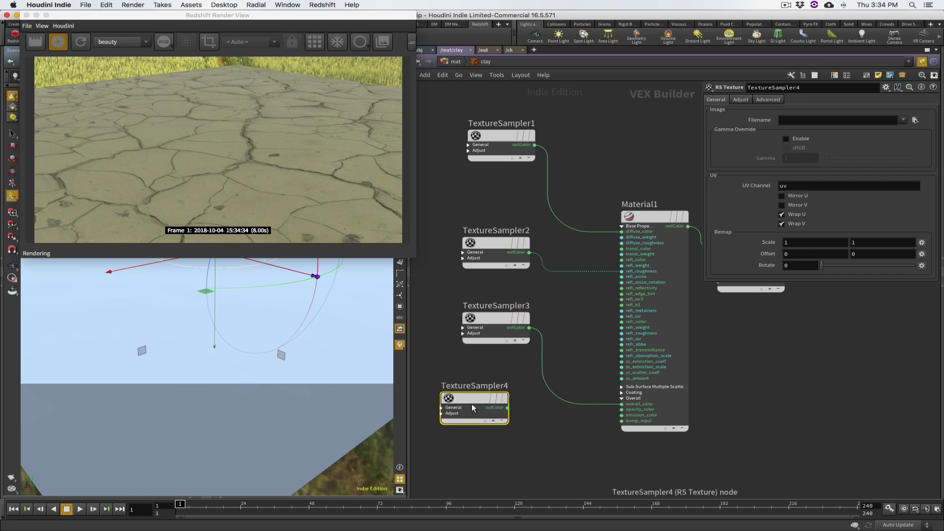
{"action": "left_click", "coordinate": [483, 411]}
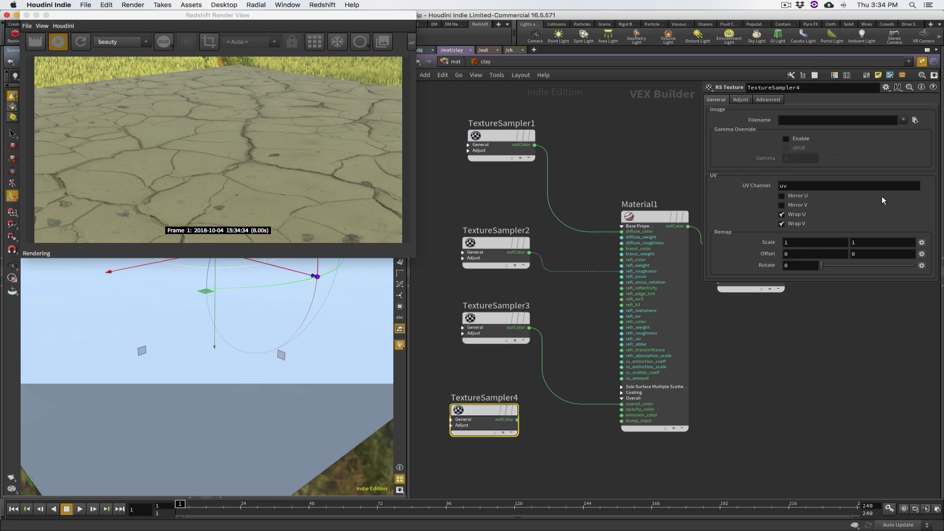
Step: Preview pjEmy_4K_Normal.jpg at full size and load it as TextureSampler4's image file
{"action": "left_click", "coordinate": [915, 120]}
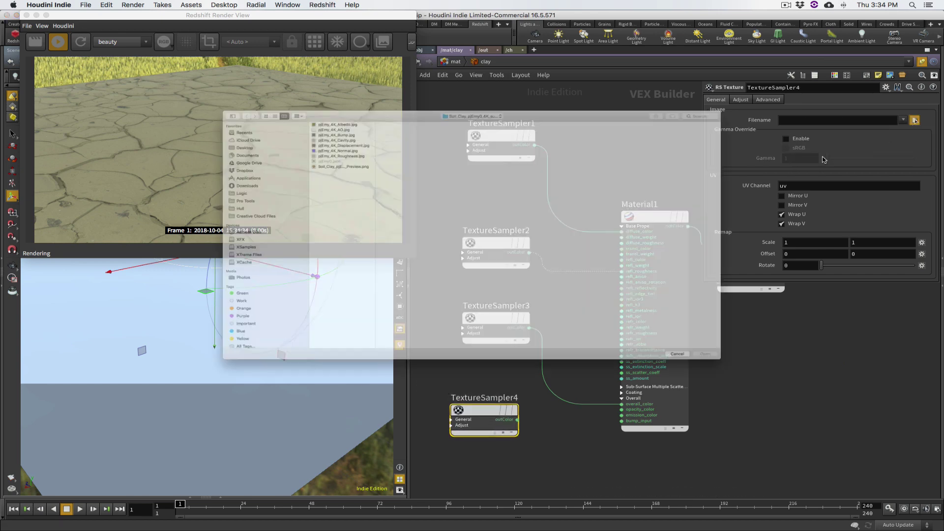
{"action": "left_click_drag", "start_coordinate": [325, 213], "coordinate": [436, 196]}
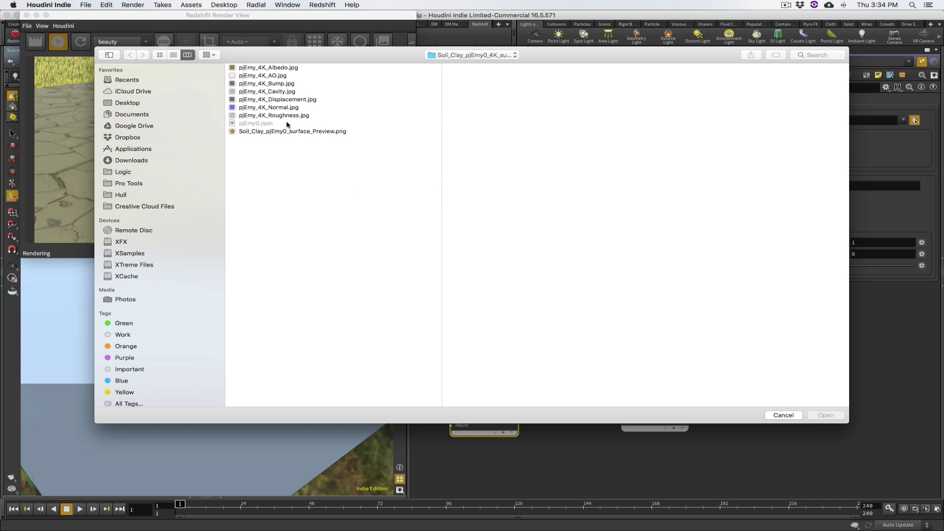
{"action": "left_click", "coordinate": [278, 109]}
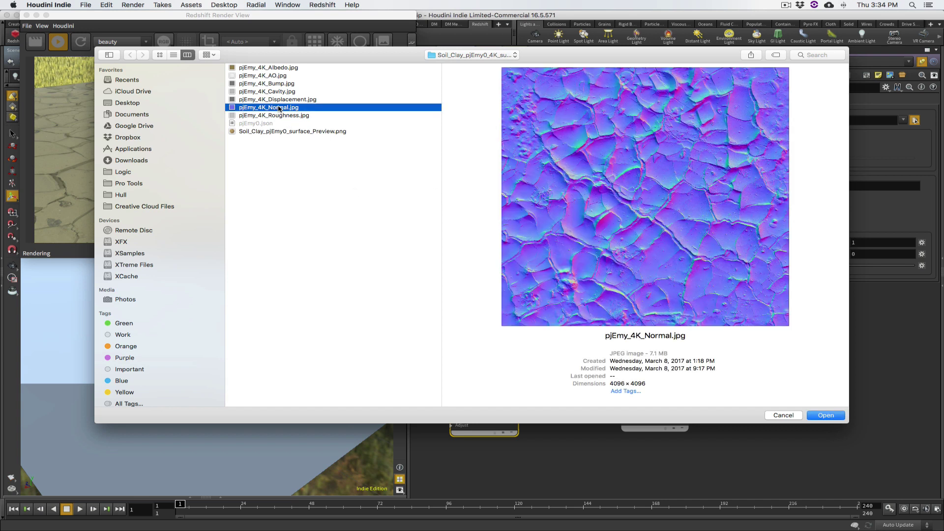
{"action": "key", "text": "space"}
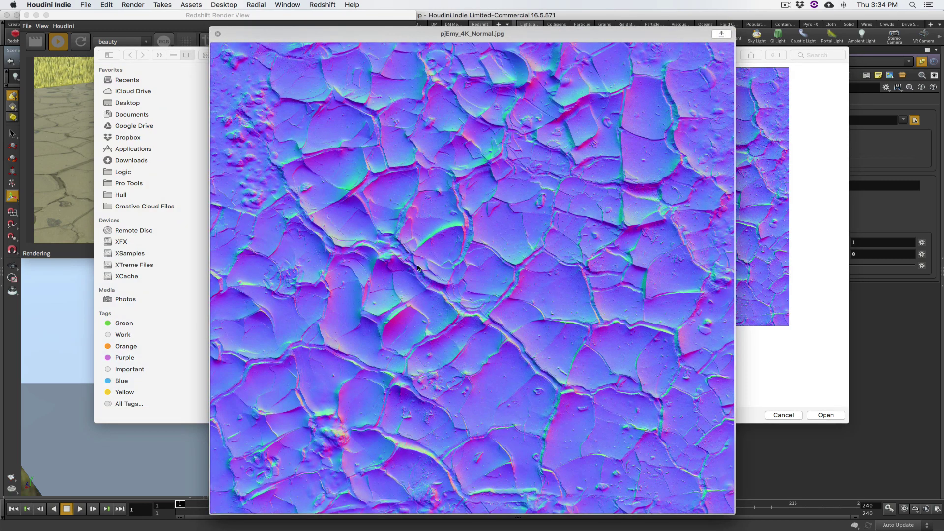
{"action": "key", "text": "space"}
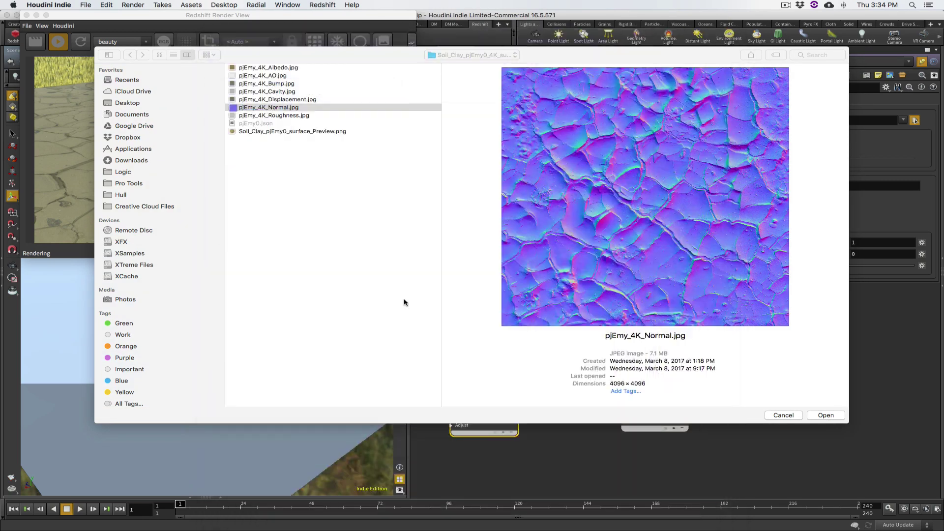
{"action": "left_click", "coordinate": [838, 418]}
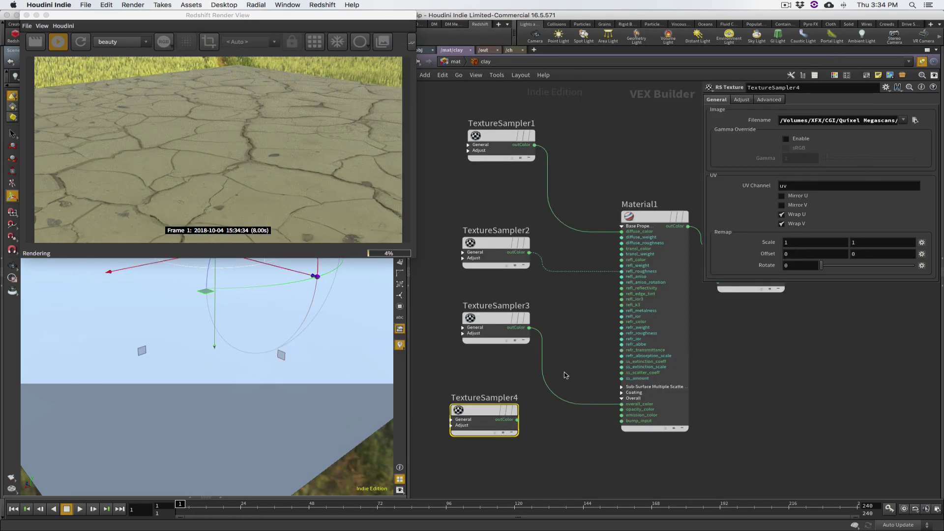
Step: Move TextureSampler4 further down and away from Material1 to leave room for a node between them
{"action": "left_click_drag", "start_coordinate": [579, 323], "coordinate": [603, 283]}
{"action": "scroll", "coordinate": [499, 344], "scroll_direction": "down", "scroll_amount": 5, "text": "alt"}
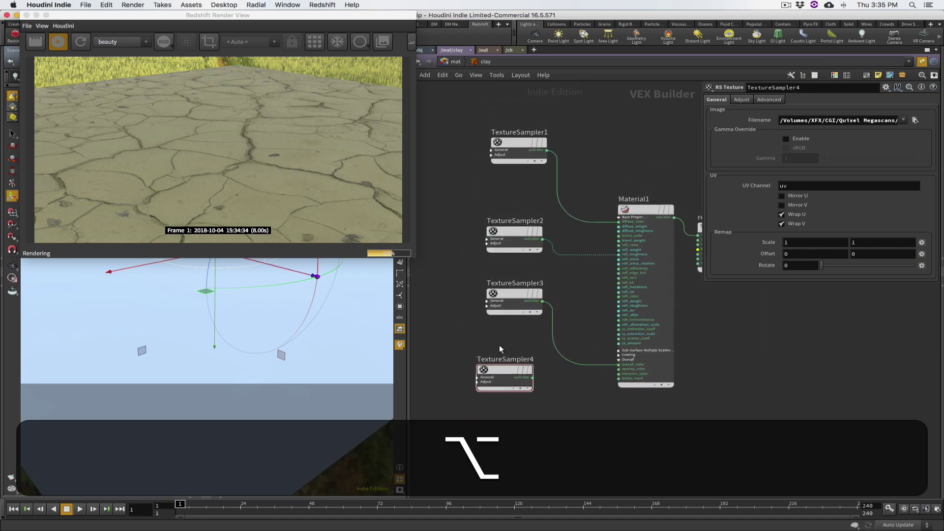
{"action": "left_click_drag", "start_coordinate": [491, 365], "coordinate": [457, 401]}
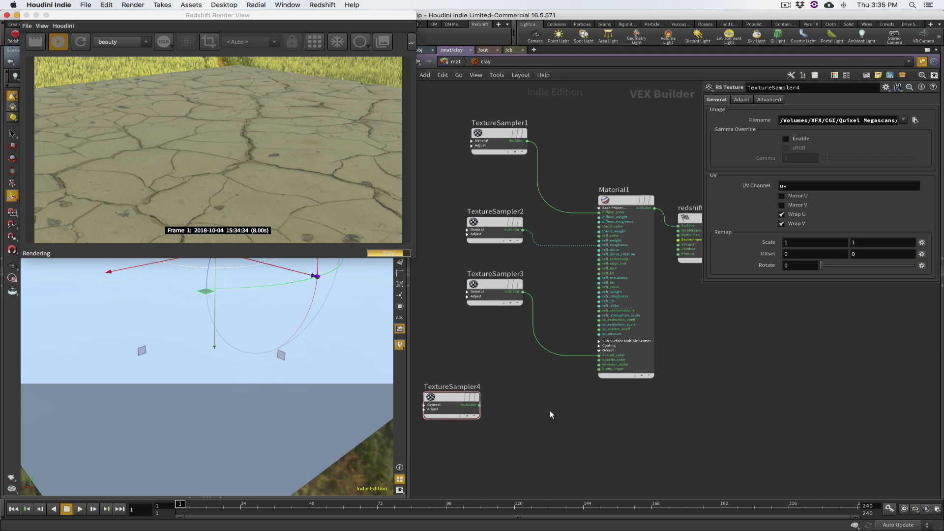
Step: Try an RS Normal Map node beside TextureSampler4 and delete it again
{"action": "key", "text": "Tab"}
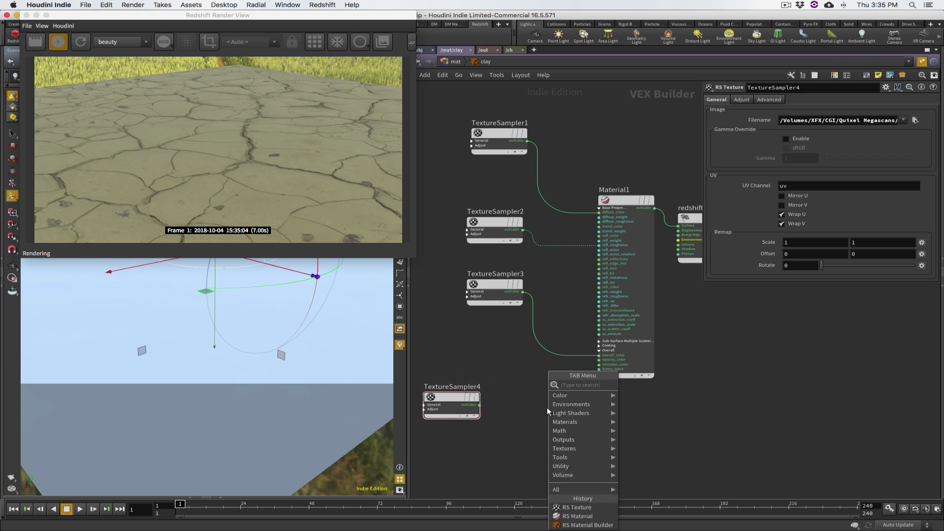
{"action": "type", "text": "norm"}
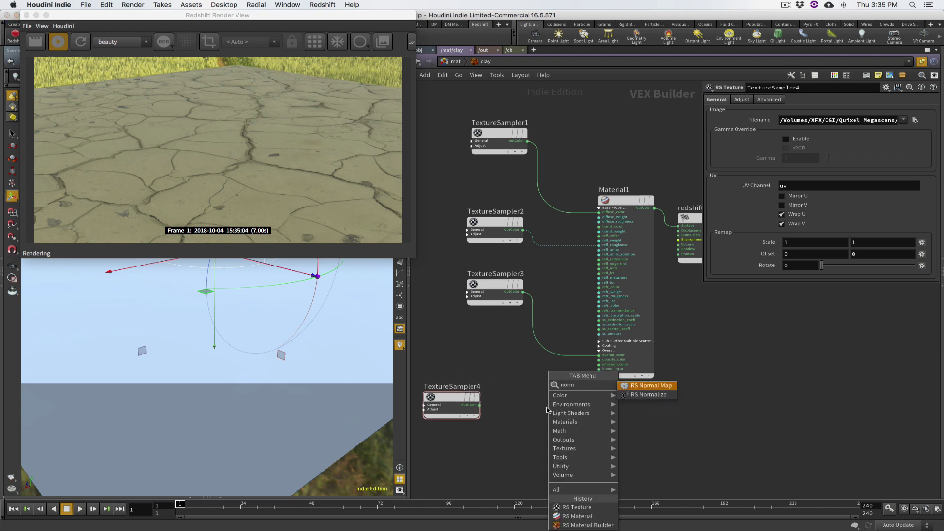
{"action": "left_click", "coordinate": [649, 386]}
{"action": "left_click", "coordinate": [554, 408]}
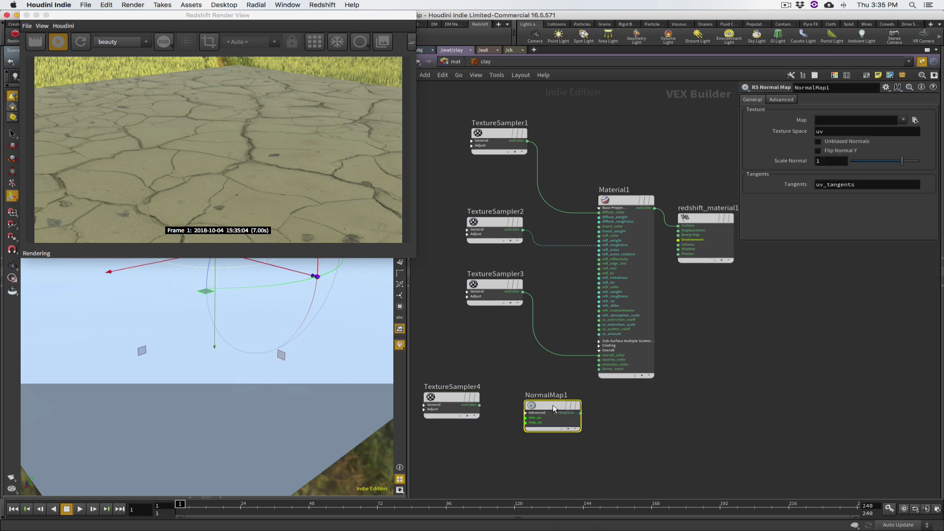
{"action": "left_click_drag", "start_coordinate": [554, 408], "coordinate": [565, 405]}
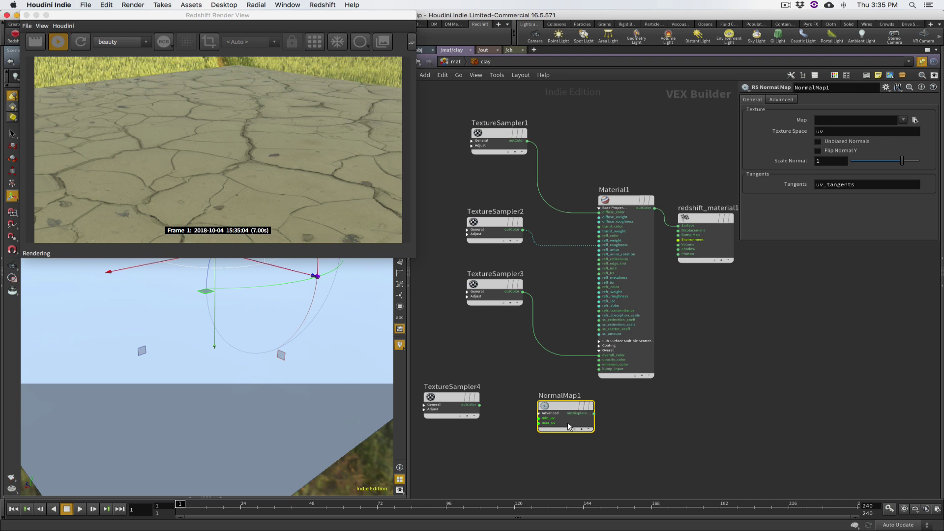
{"action": "left_click_drag", "start_coordinate": [522, 386], "coordinate": [573, 436]}
{"action": "key", "text": "Delete"}
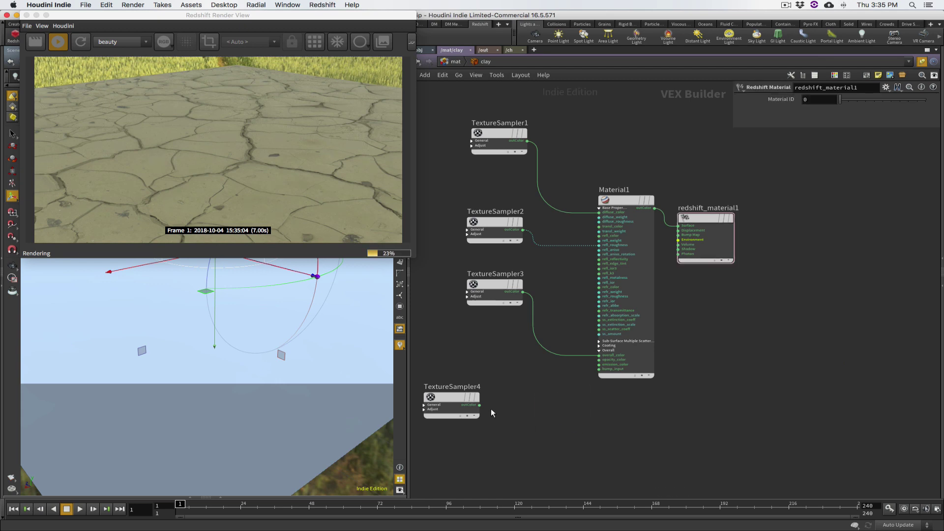
Step: Wire TextureSampler4's outColor into a new RS Bump Map node and align that node beside TextureSampler4
{"action": "left_click", "coordinate": [480, 405]}
{"action": "key", "text": "Tab"}
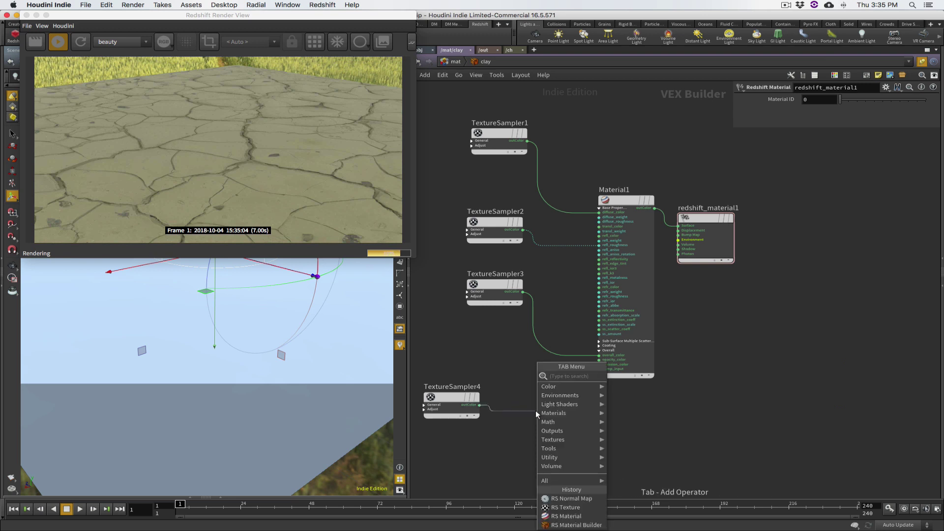
{"action": "type", "text": "bu"}
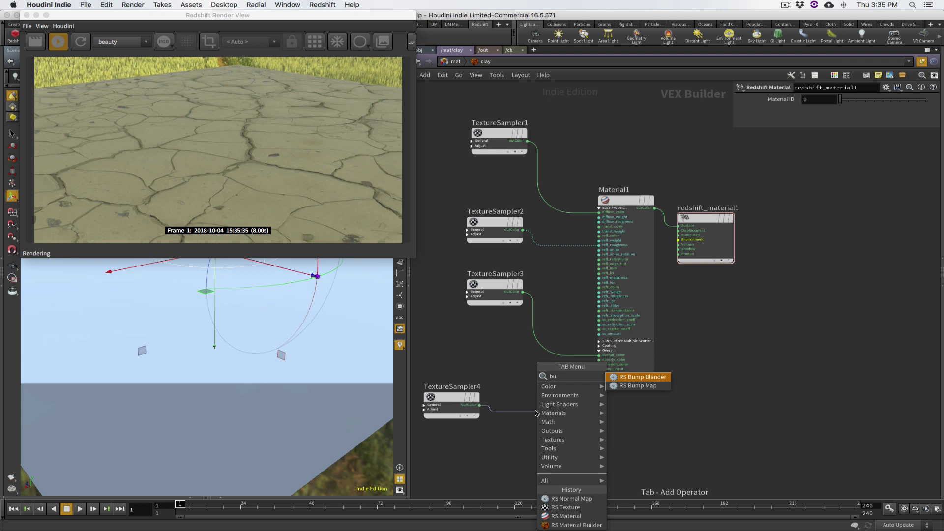
{"action": "key", "text": "Down"}
{"action": "key", "text": "Return"}
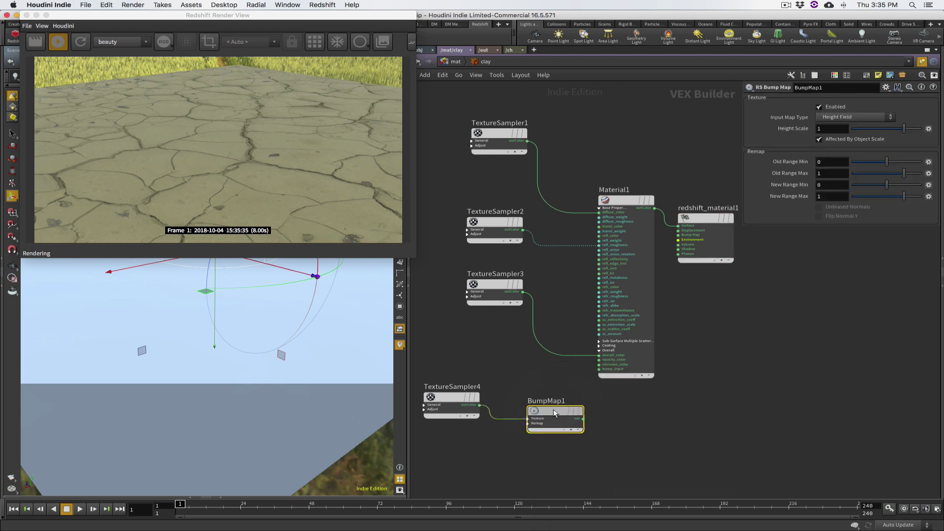
{"action": "mouse_move", "coordinate": [552, 413]}
{"action": "left_click_drag", "start_coordinate": [554, 413], "coordinate": [534, 399]}
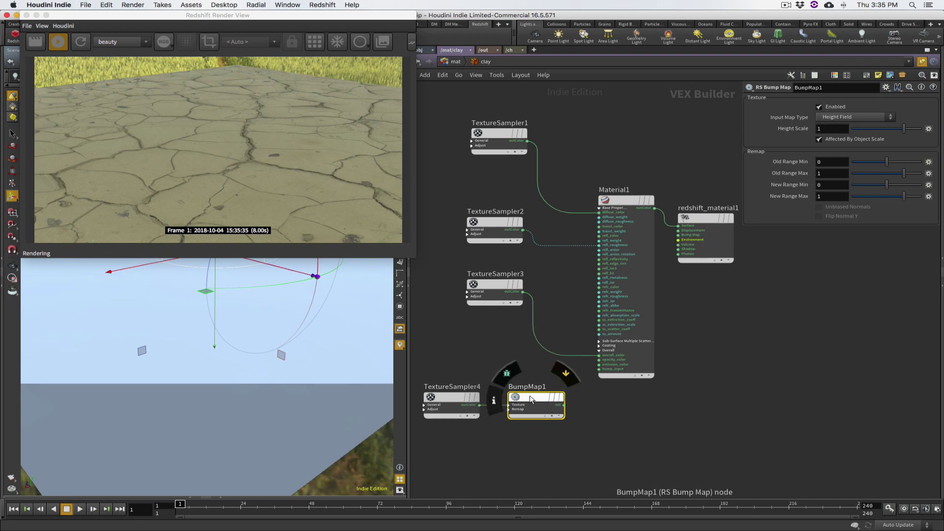
Step: Set BumpMap1's Input Map Type to Tangent-Space Normal and check TextureSampler4's gamma override settings
{"action": "left_click", "coordinate": [850, 118]}
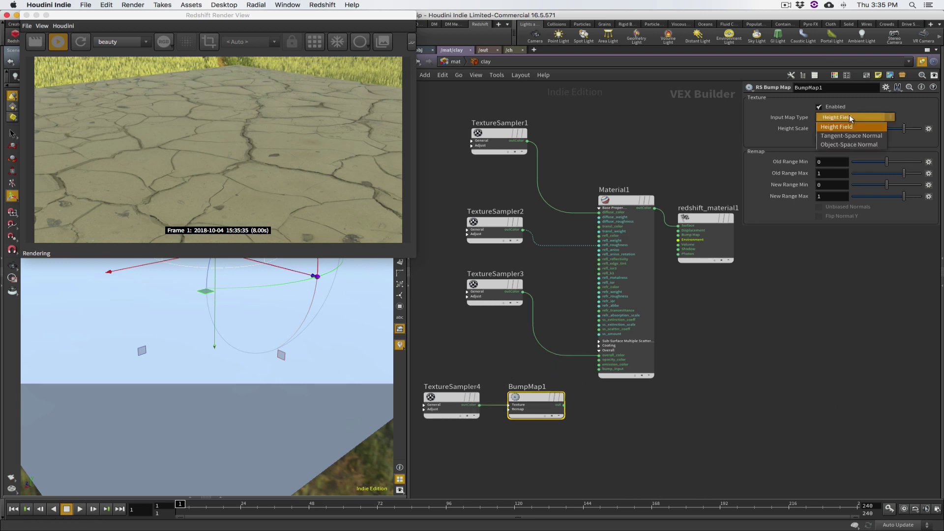
{"action": "left_click", "coordinate": [863, 136]}
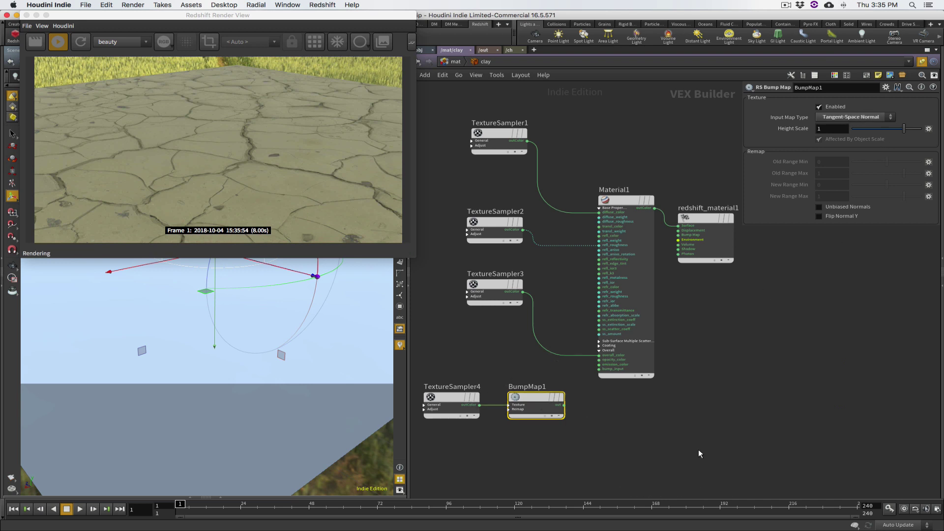
{"action": "left_click", "coordinate": [448, 401]}
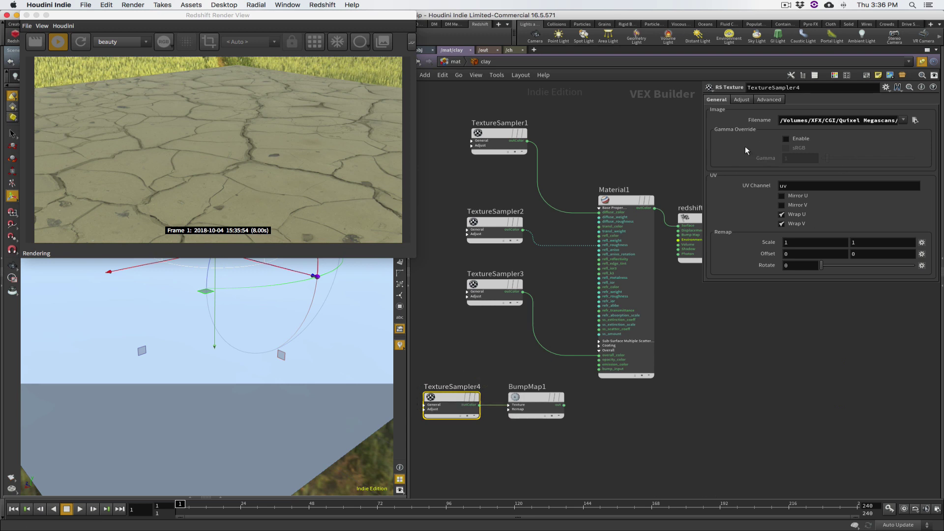
{"action": "left_click", "coordinate": [604, 435]}
Step: Move redshift_material1 down and further away from Material1, and nudge BumpMap1 closer to TextureSampler4
{"action": "left_click_drag", "start_coordinate": [697, 232], "coordinate": [787, 354]}
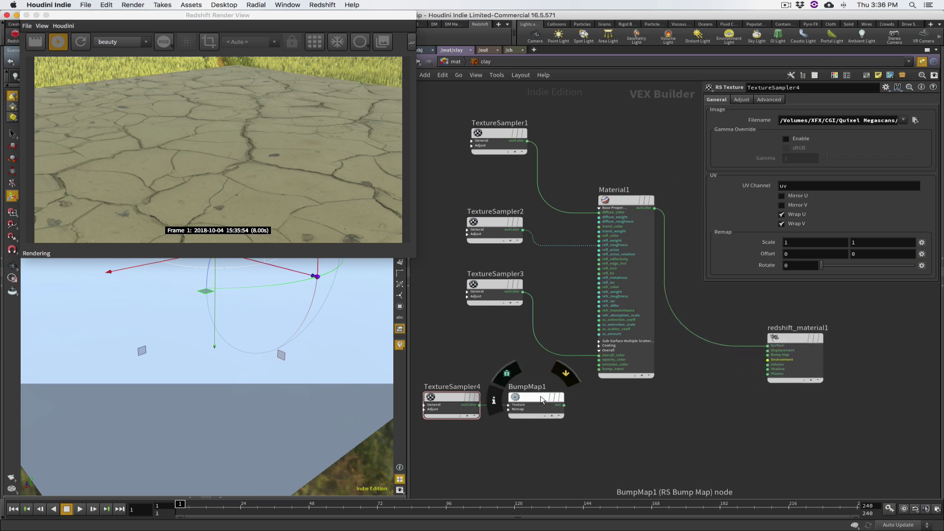
{"action": "left_click_drag", "start_coordinate": [540, 397], "coordinate": [532, 397]}
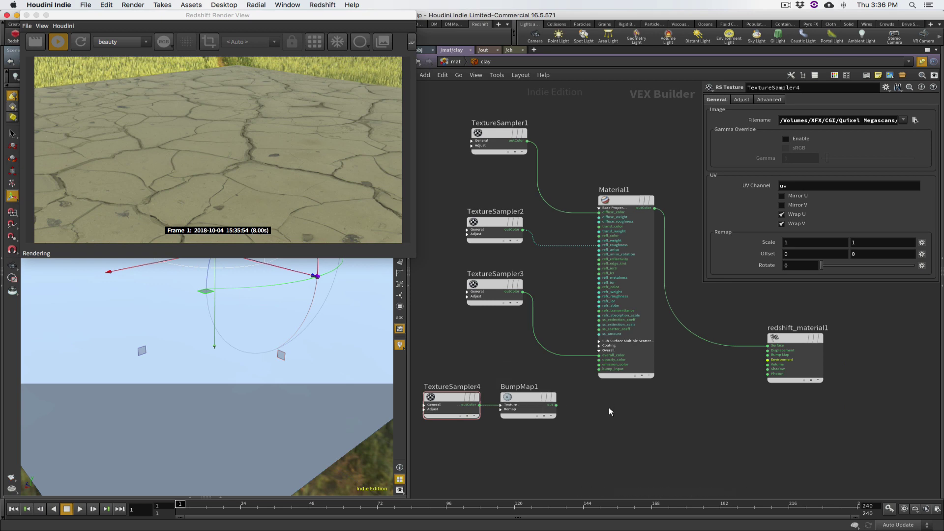
{"action": "scroll", "coordinate": [619, 394], "scroll_direction": "up", "scroll_amount": 4, "text": "alt"}
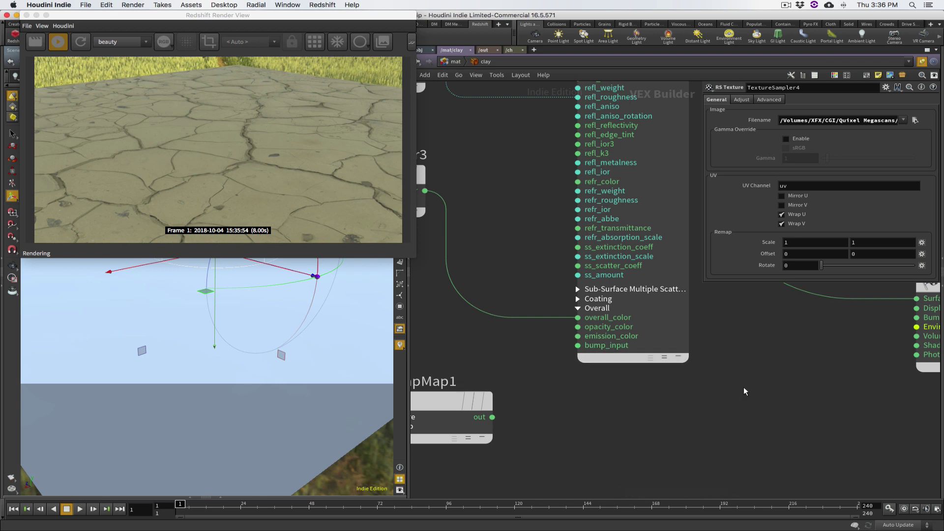
{"action": "left_click_drag", "start_coordinate": [754, 386], "coordinate": [492, 399]}
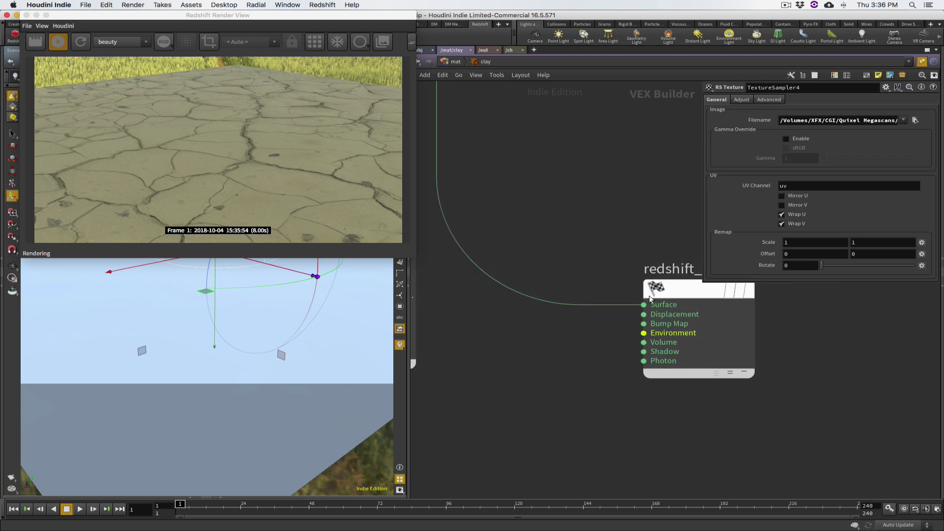
{"action": "left_click_drag", "start_coordinate": [689, 292], "coordinate": [624, 252]}
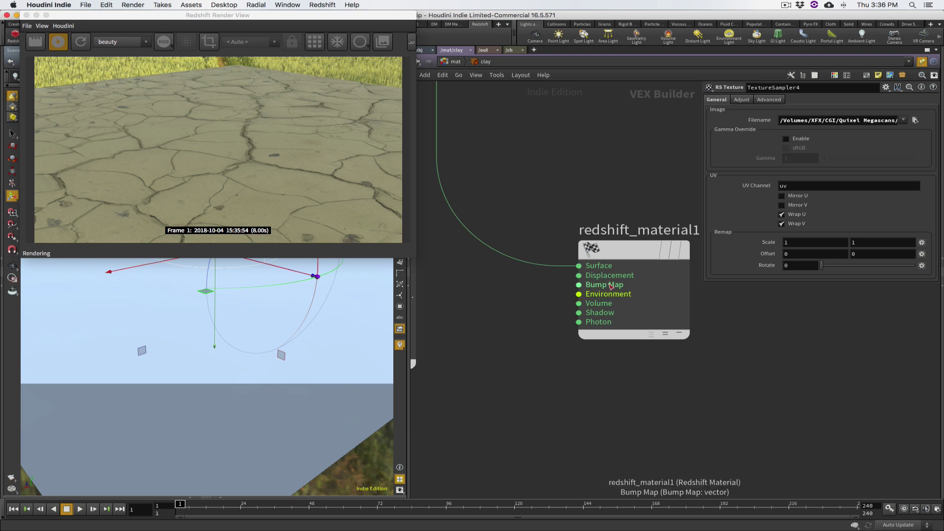
{"action": "left_click_drag", "start_coordinate": [605, 288], "coordinate": [662, 358]}
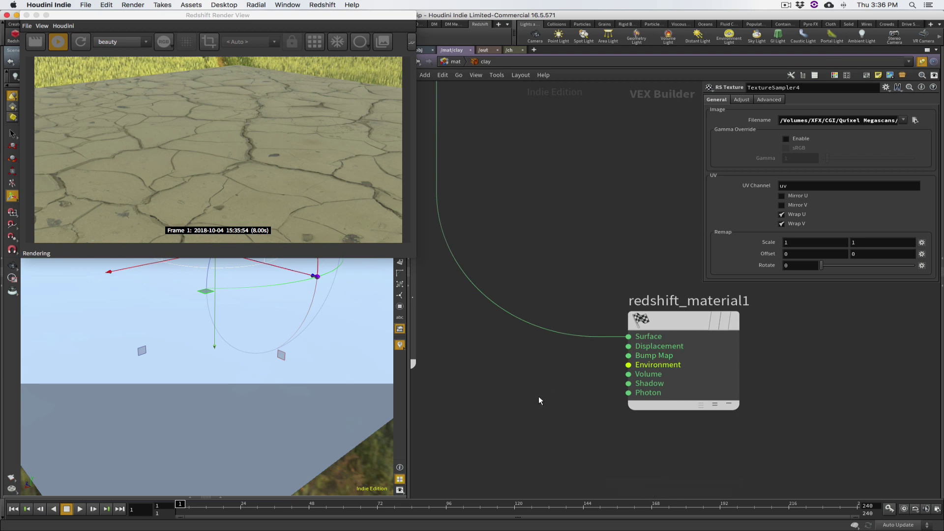
Step: Shift TextureSampler4 and BumpMap1 lower together and connect BumpMap1's out to redshift_material1's Bump Map input
{"action": "scroll", "coordinate": [552, 399], "scroll_direction": "down", "scroll_amount": 3}
{"action": "left_click_drag", "start_coordinate": [550, 399], "coordinate": [654, 358], "text": "alt"}
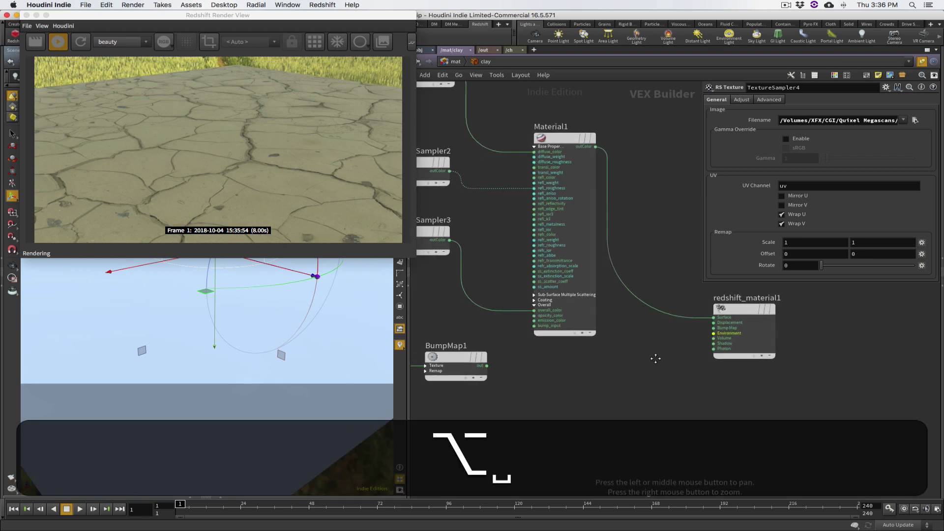
{"action": "left_click_drag", "start_coordinate": [575, 403], "coordinate": [618, 400], "text": "alt"}
{"action": "left_click_drag", "start_coordinate": [467, 395], "coordinate": [413, 347]}
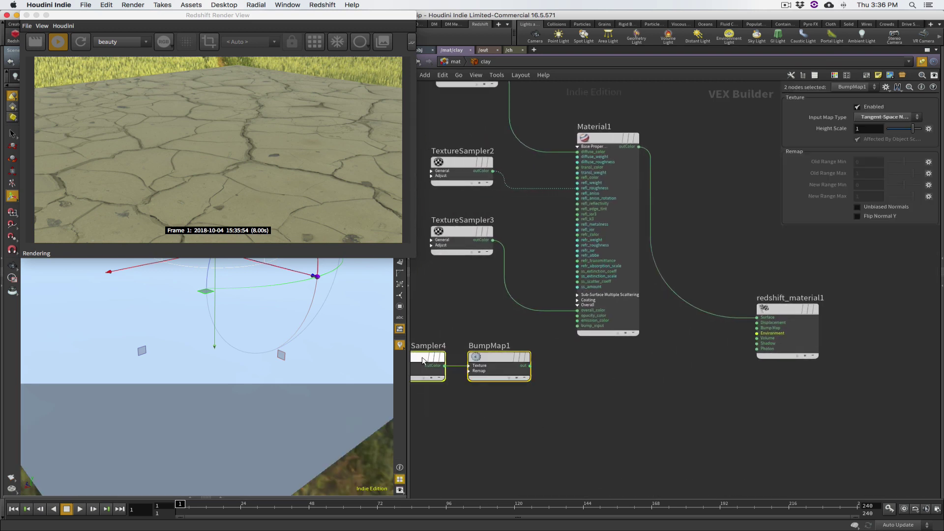
{"action": "left_click_drag", "start_coordinate": [512, 359], "coordinate": [754, 328]}
{"action": "left_click", "coordinate": [534, 406]}
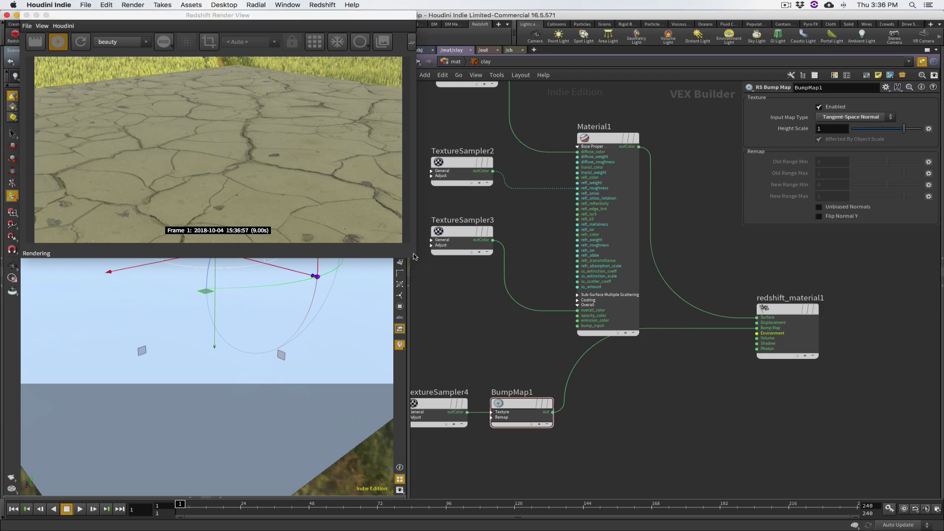
Step: Enlarge the Redshift Render View and refresh the IPR render to inspect the normal map's effect
{"action": "left_click_drag", "start_coordinate": [416, 258], "coordinate": [652, 420]}
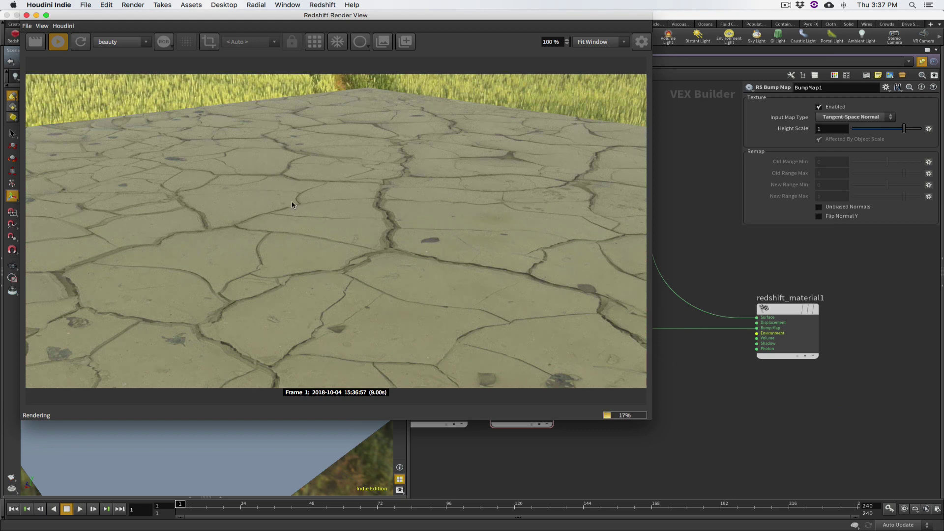
{"action": "left_click", "coordinate": [81, 43]}
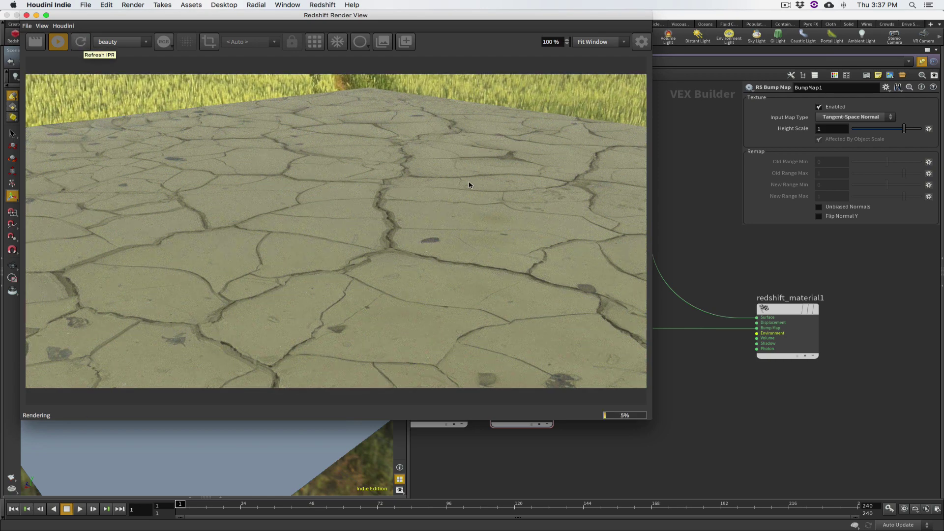
Step: Tilt the view up to bring the field's horizon into the render, and shift TextureSampler4 and BumpMap1 together slightly lower and to the right
{"action": "left_click_drag", "start_coordinate": [650, 418], "coordinate": [517, 330]}
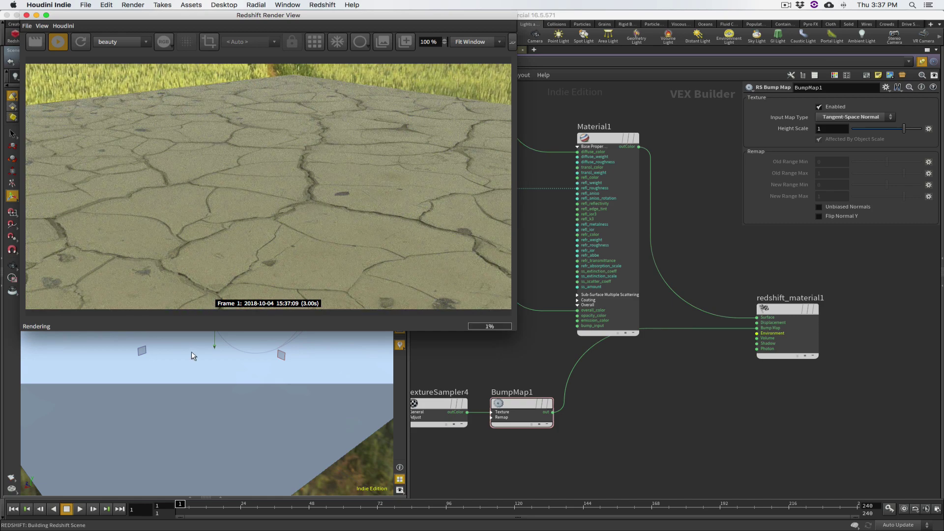
{"action": "left_click_drag", "start_coordinate": [222, 349], "coordinate": [275, 364], "text": "alt"}
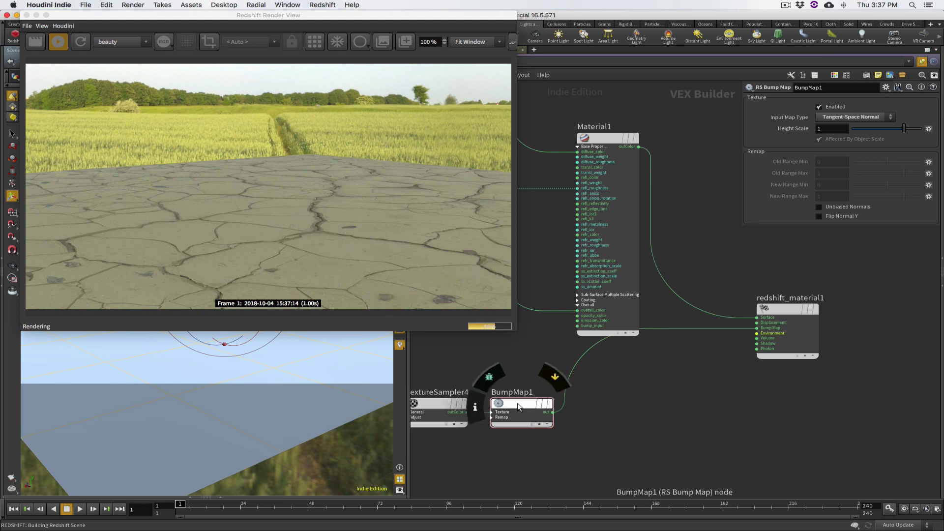
{"action": "left_click_drag", "start_coordinate": [560, 435], "coordinate": [409, 360]}
{"action": "left_click_drag", "start_coordinate": [529, 407], "coordinate": [575, 427]}
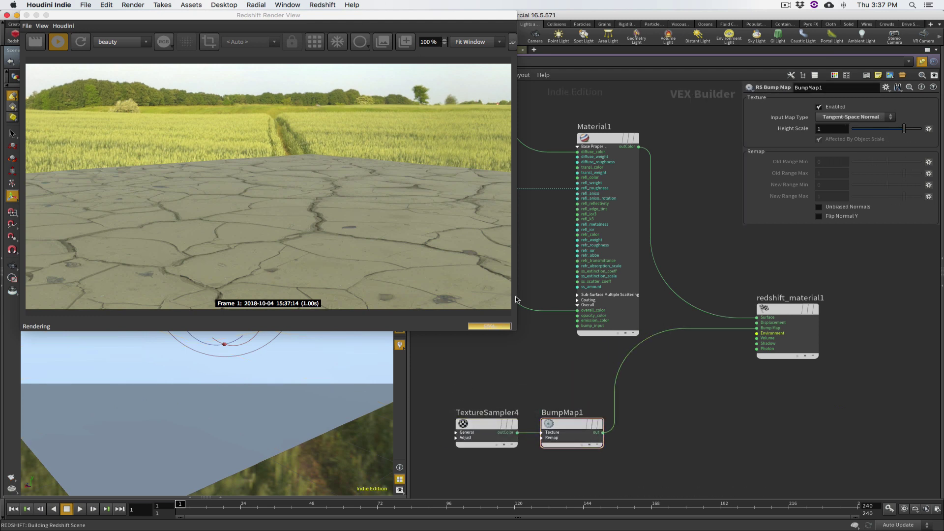
Step: Enable Compute Vertex Tangents from the object UV map in grid_object1's Redshift render settings and enlarge the Redshift Render View to inspect the result
{"action": "left_click_drag", "start_coordinate": [516, 332], "coordinate": [373, 281]}
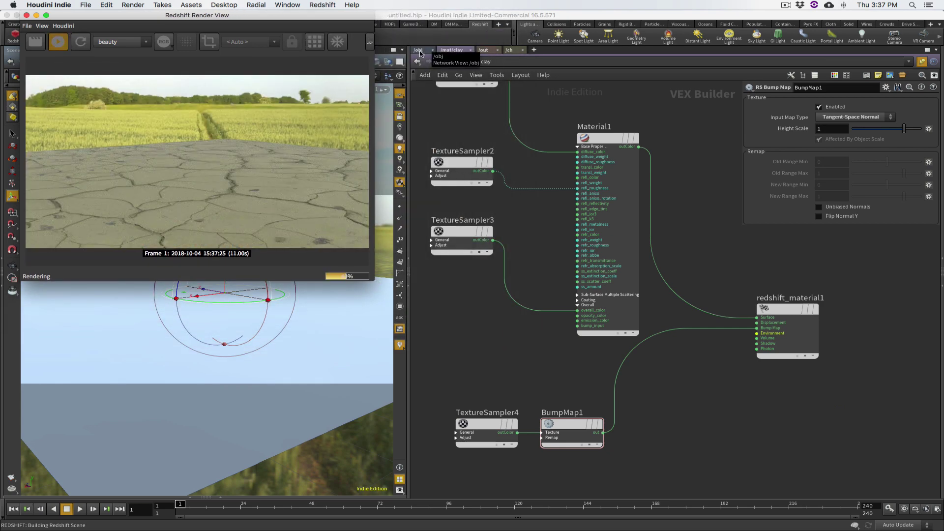
{"action": "left_click", "coordinate": [419, 51]}
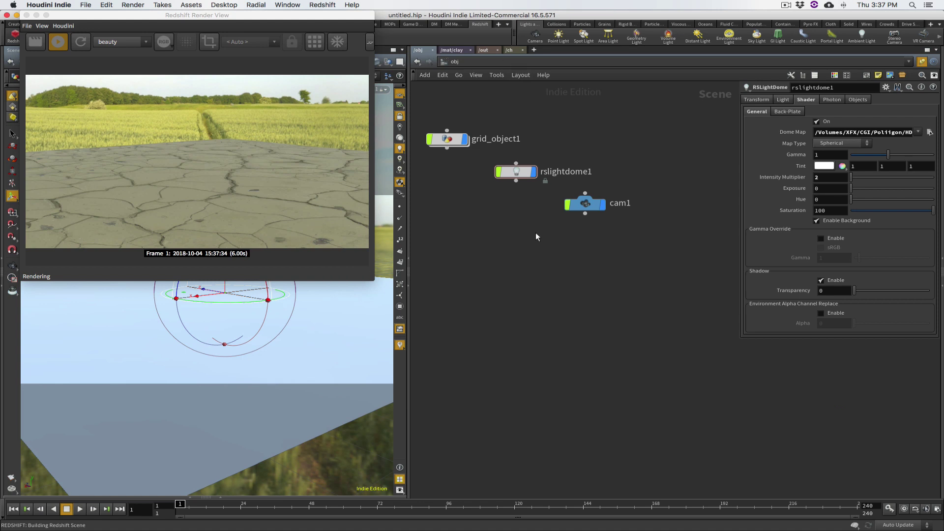
{"action": "mouse_move", "coordinate": [447, 139]}
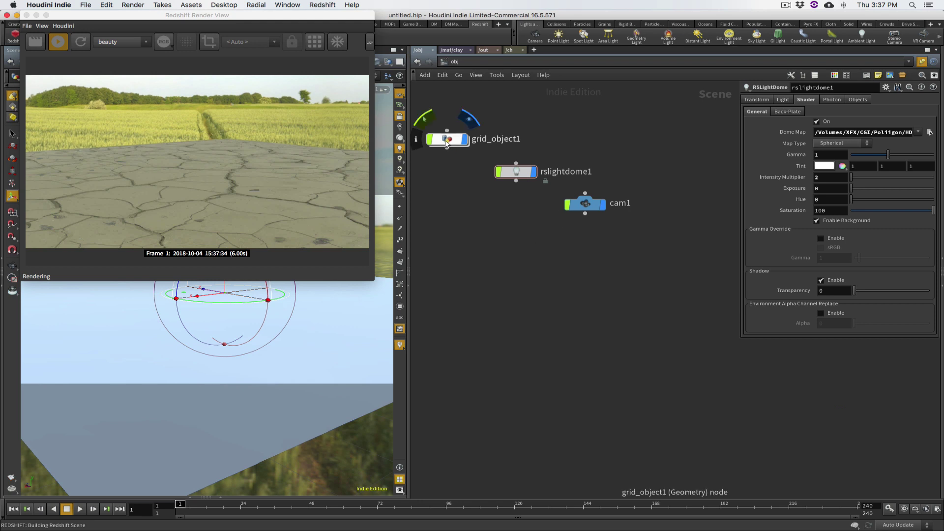
{"action": "left_click", "coordinate": [447, 140]}
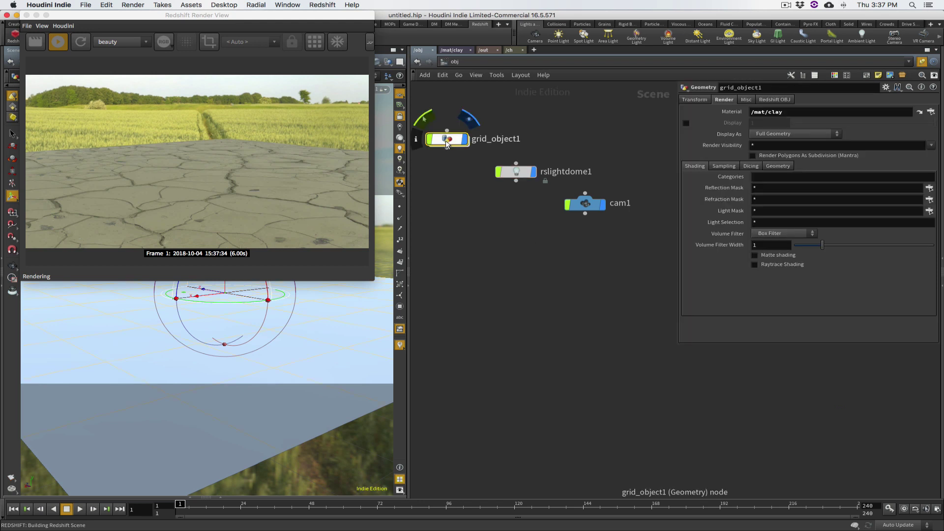
{"action": "left_click", "coordinate": [775, 100]}
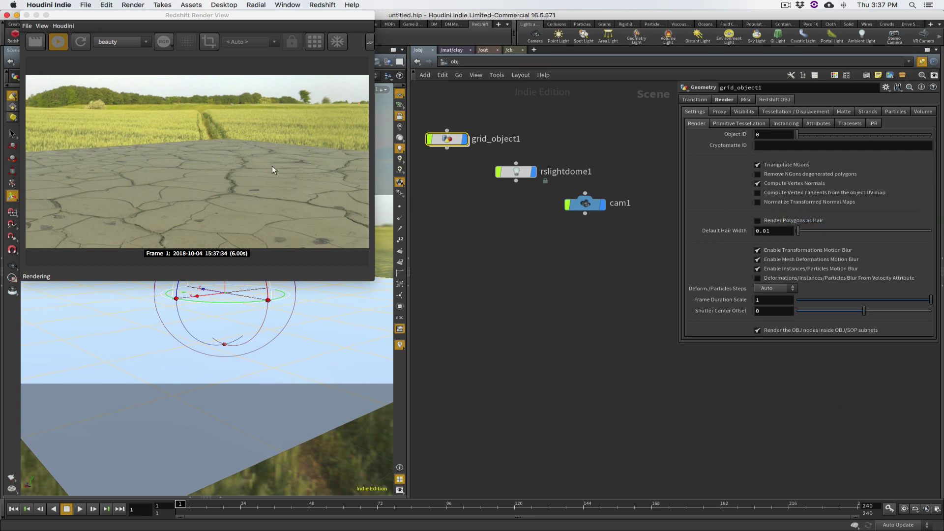
{"action": "left_click", "coordinate": [757, 192]}
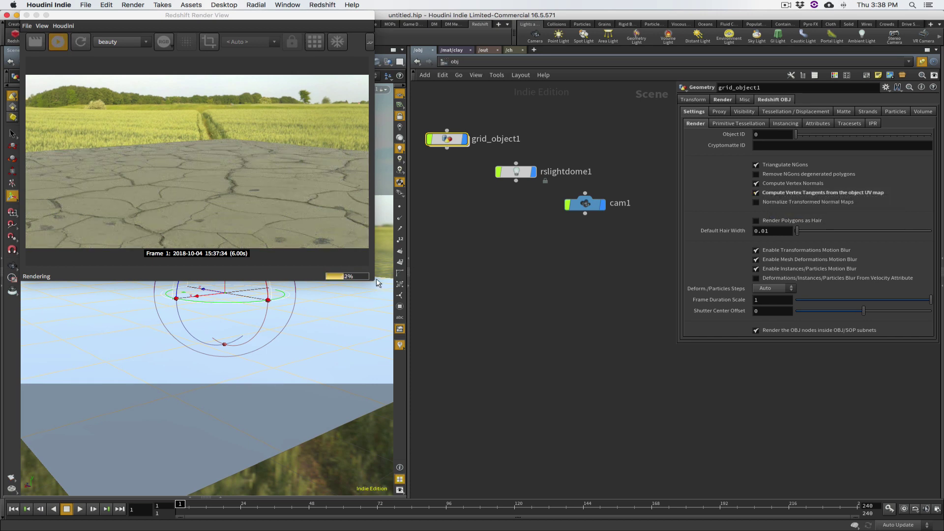
{"action": "left_click_drag", "start_coordinate": [372, 280], "coordinate": [652, 432]}
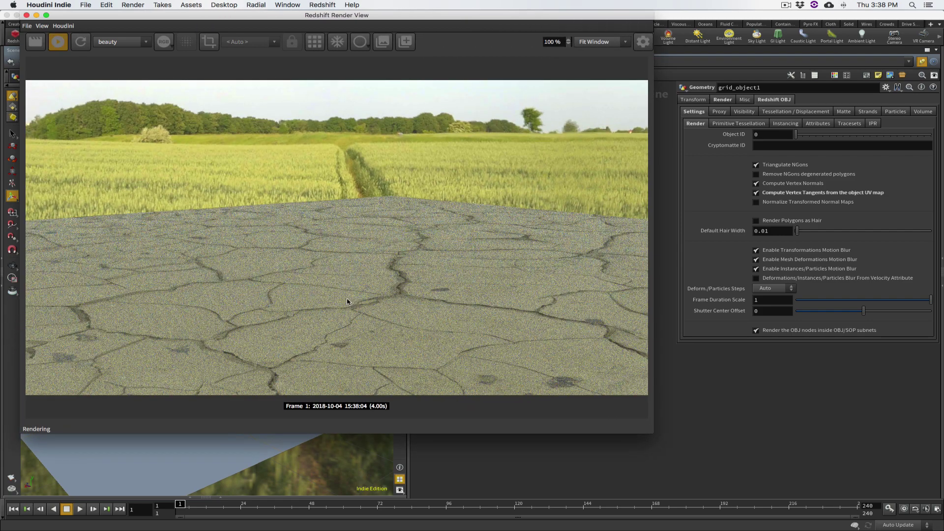
Step: Restart the ground render, shrink the Redshift render window and open the clay material's node network
{"action": "left_click", "coordinate": [80, 42]}
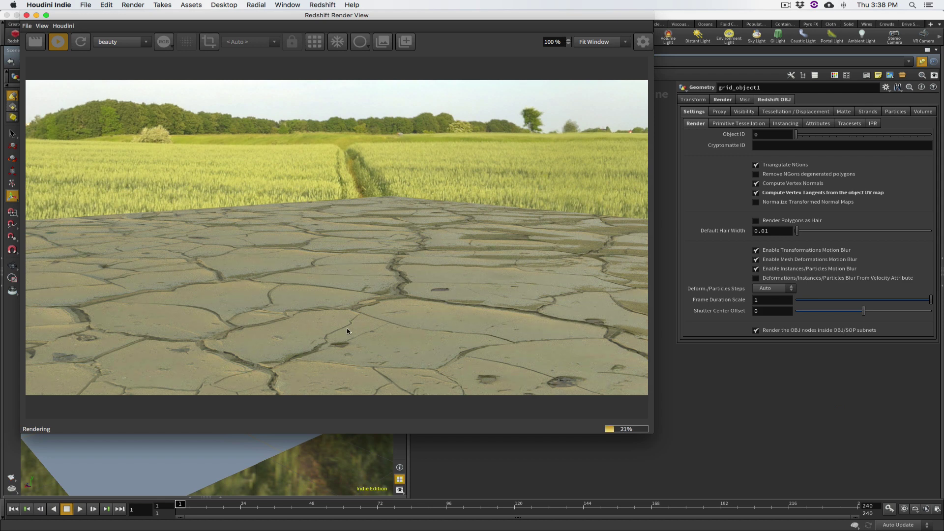
{"action": "left_click_drag", "start_coordinate": [268, 437], "coordinate": [280, 450], "text": "alt"}
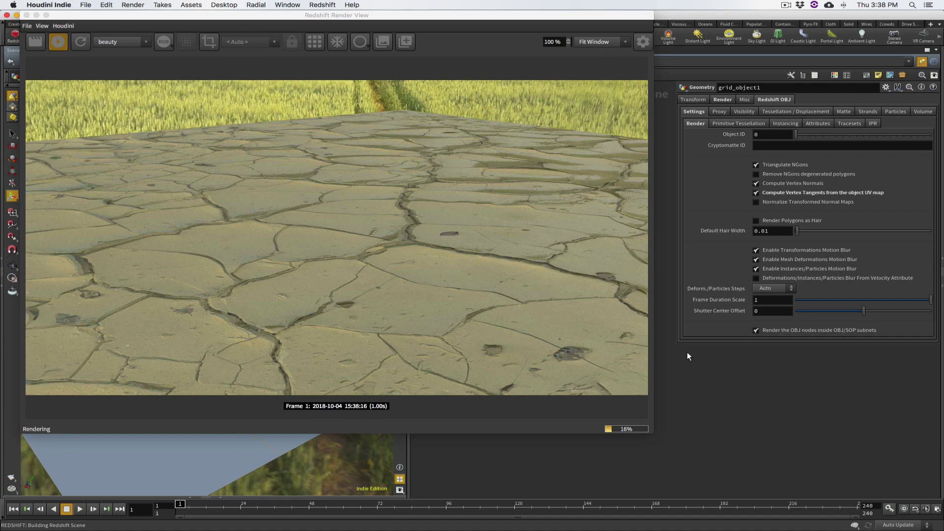
{"action": "left_click_drag", "start_coordinate": [653, 433], "coordinate": [412, 281]}
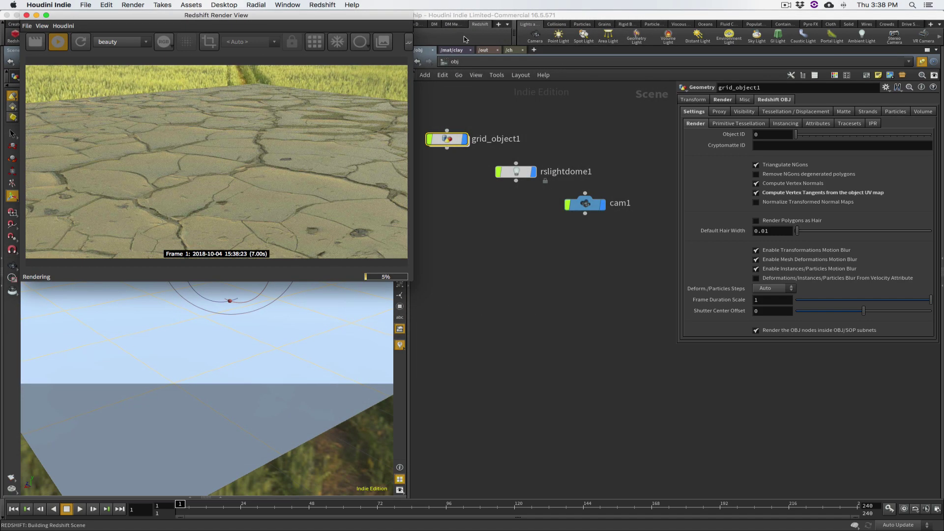
{"action": "left_click", "coordinate": [458, 51]}
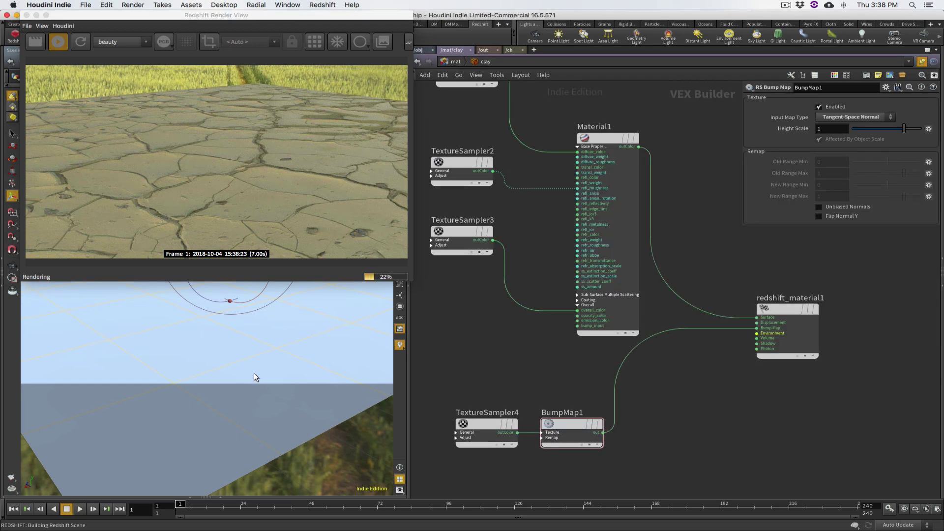
{"action": "left_click_drag", "start_coordinate": [254, 373], "coordinate": [267, 339], "text": "alt"}
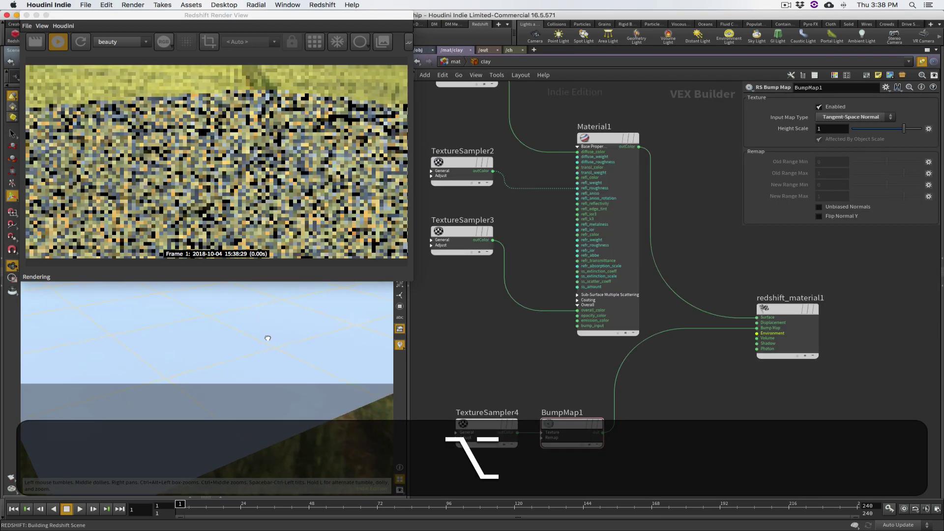
Step: Try Height Scale values of 2 and 50 on the BumpMap1 node, and reset the parameter to its default
{"action": "mouse_move", "coordinate": [580, 423]}
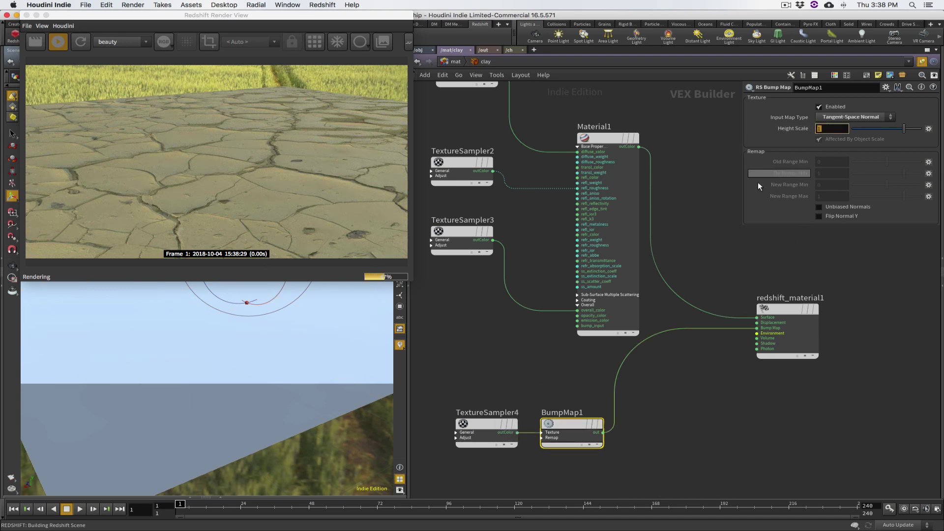
{"action": "type", "text": "2"}
{"action": "key", "text": "Return"}
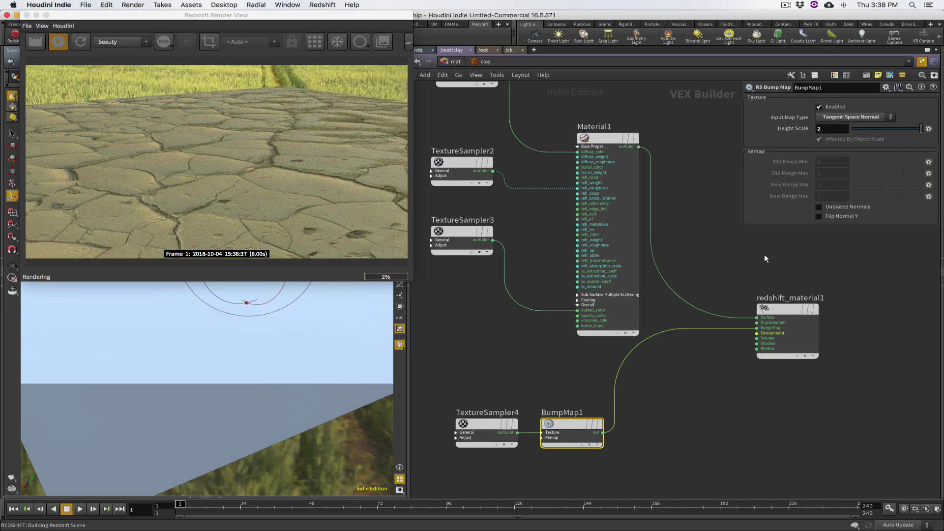
{"action": "double_click", "coordinate": [828, 128]}
{"action": "type", "text": "50"}
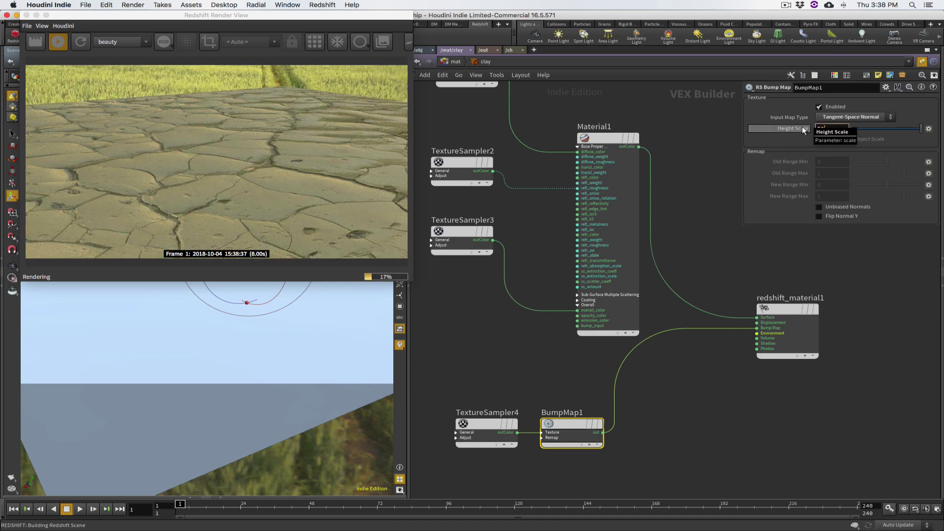
{"action": "key", "text": "Return"}
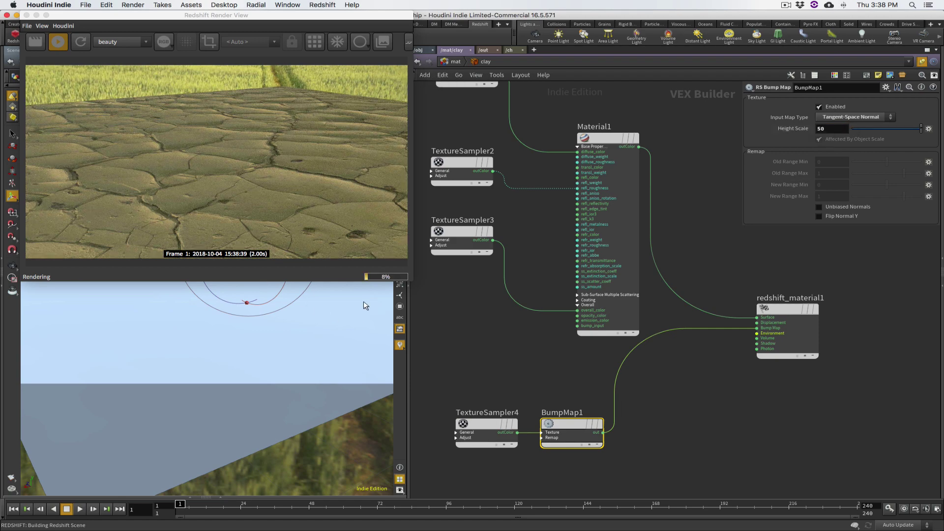
{"action": "left_click_drag", "start_coordinate": [363, 301], "coordinate": [317, 334], "text": "alt"}
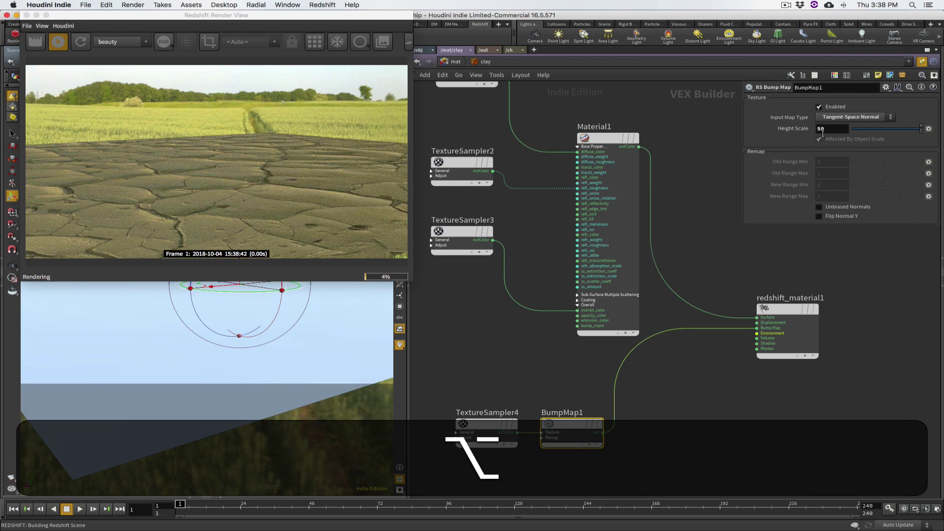
{"action": "middle_click", "coordinate": [802, 128], "text": "ctrl"}
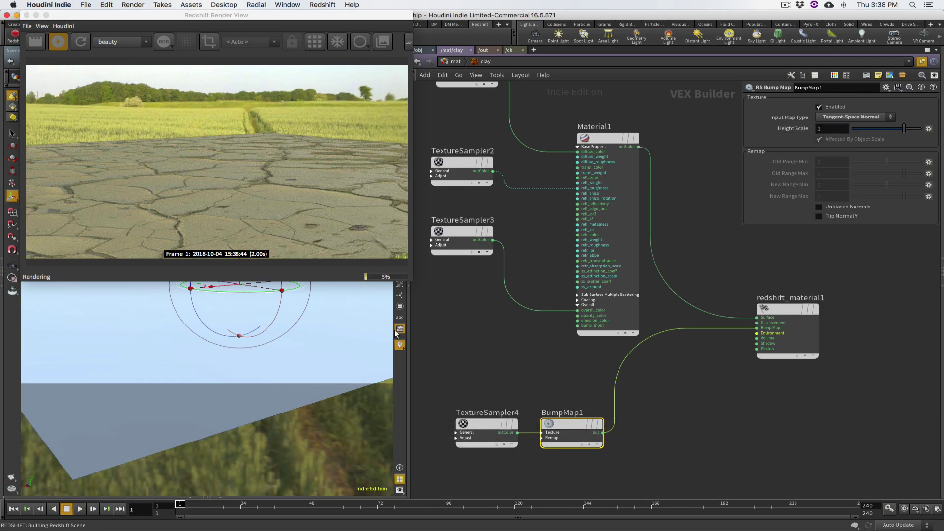
Step: Set the BumpMap1 node's Height Scale to 2 and check the cracked ground from another angle
{"action": "key", "text": "alt"}
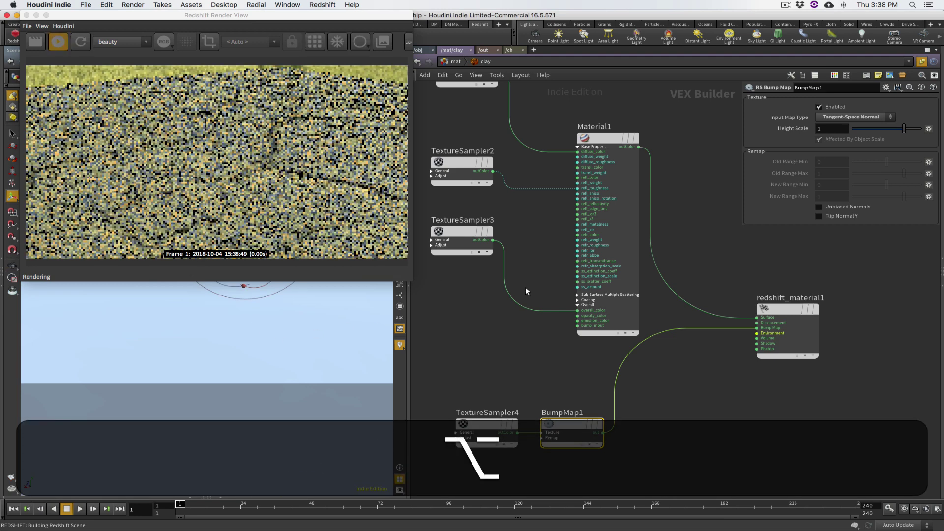
{"action": "mouse_move", "coordinate": [500, 426]}
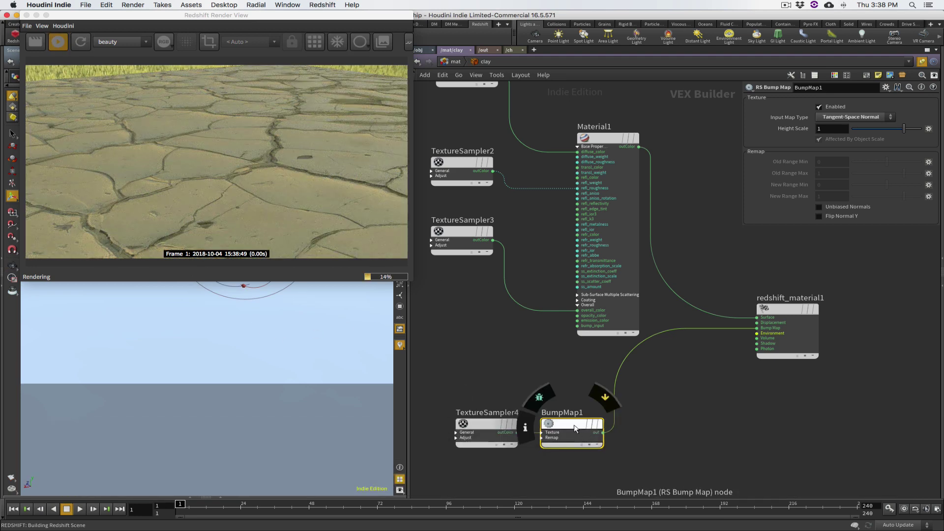
{"action": "left_click_drag", "start_coordinate": [214, 331], "coordinate": [228, 328], "text": "alt"}
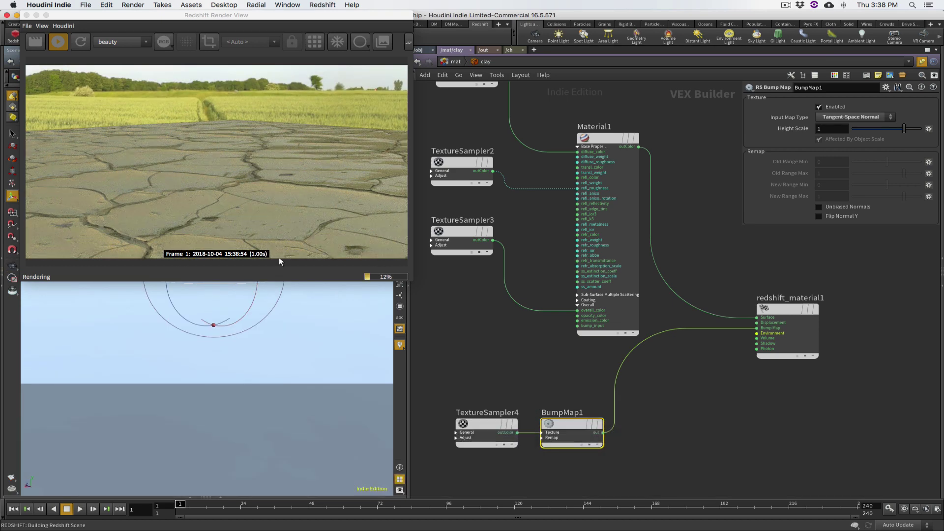
{"action": "left_click_drag", "start_coordinate": [278, 326], "coordinate": [233, 327], "text": "alt"}
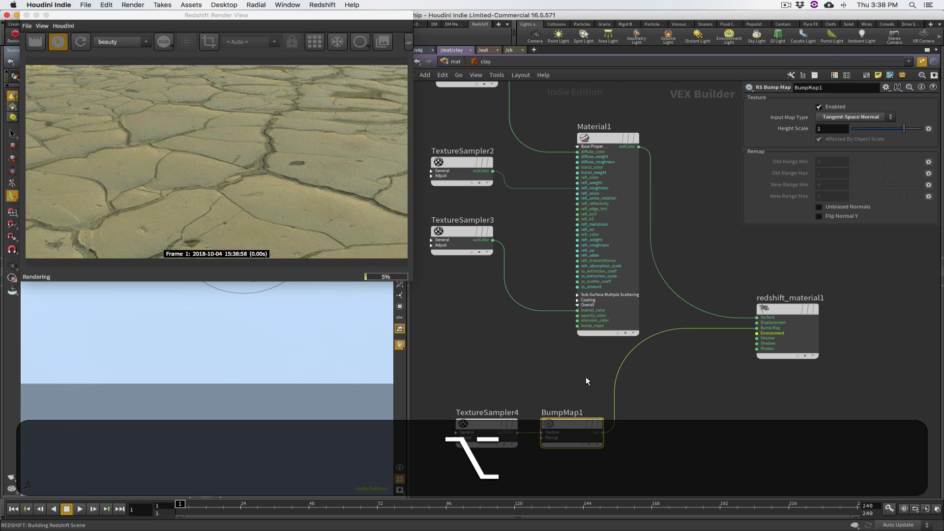
{"action": "left_click", "coordinate": [816, 128]}
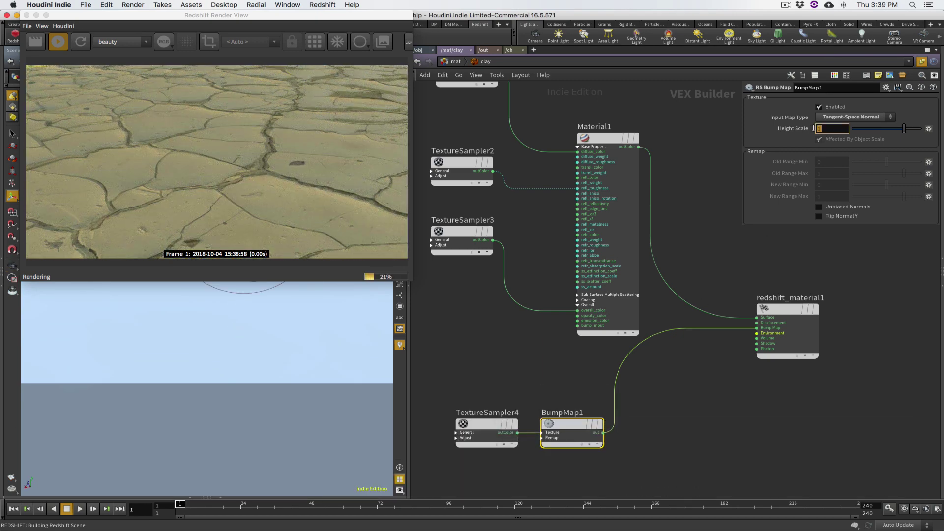
{"action": "type", "text": "2"}
{"action": "key", "text": "Return"}
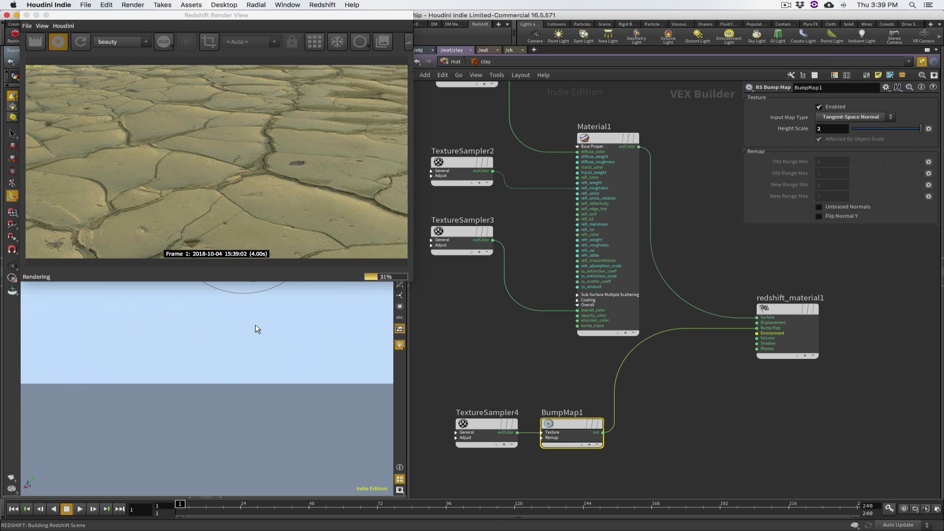
{"action": "left_click_drag", "start_coordinate": [255, 324], "coordinate": [244, 319], "text": "alt"}
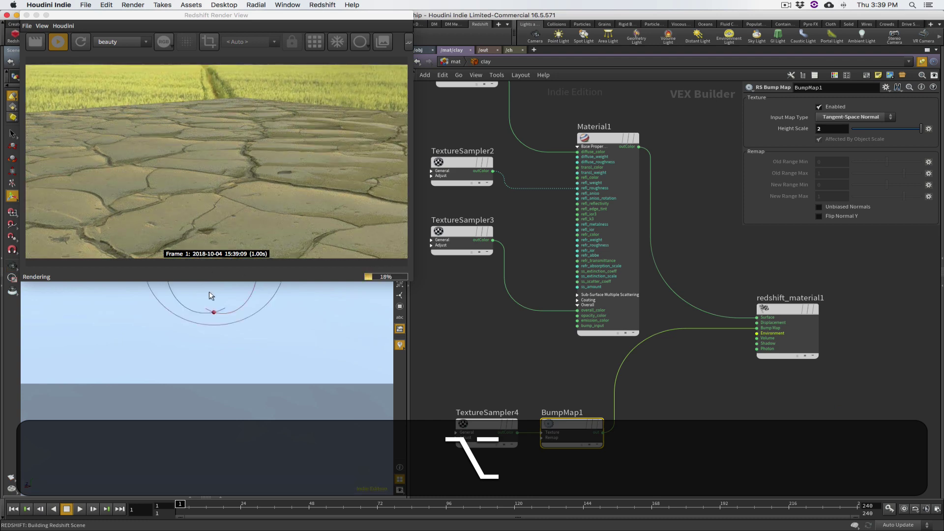
Step: Compare the ground in an enlarged render window with the BumpMap1 node disabled and enabled again
{"action": "left_click_drag", "start_coordinate": [412, 282], "coordinate": [589, 425]}
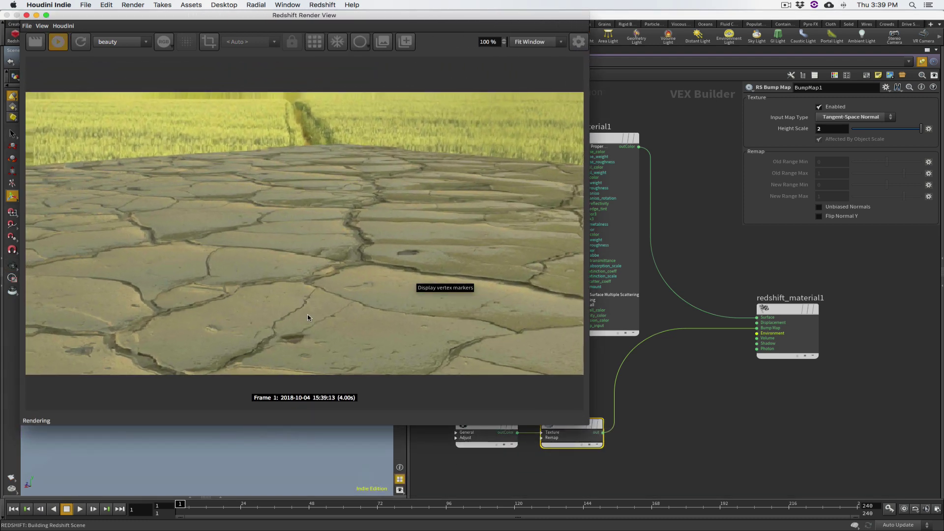
{"action": "middle_click_drag", "start_coordinate": [617, 460], "coordinate": [632, 476]}
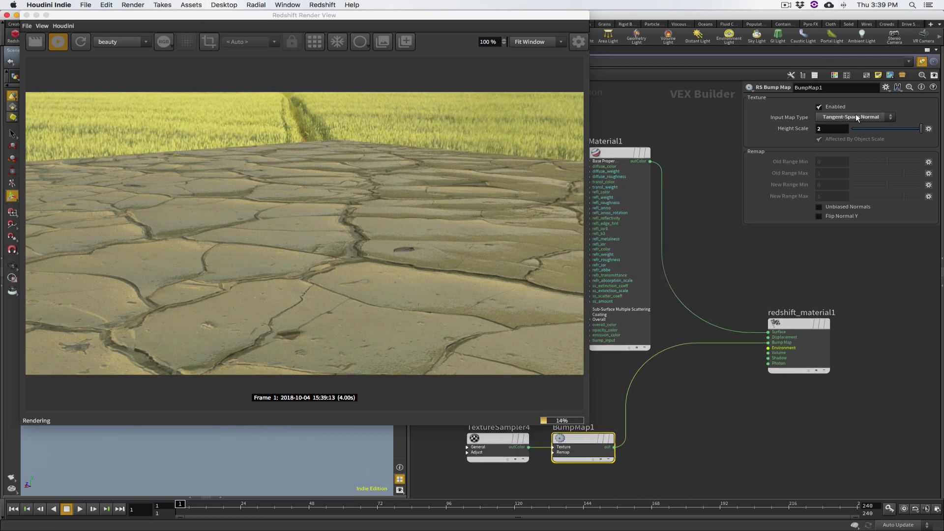
{"action": "left_click", "coordinate": [818, 108]}
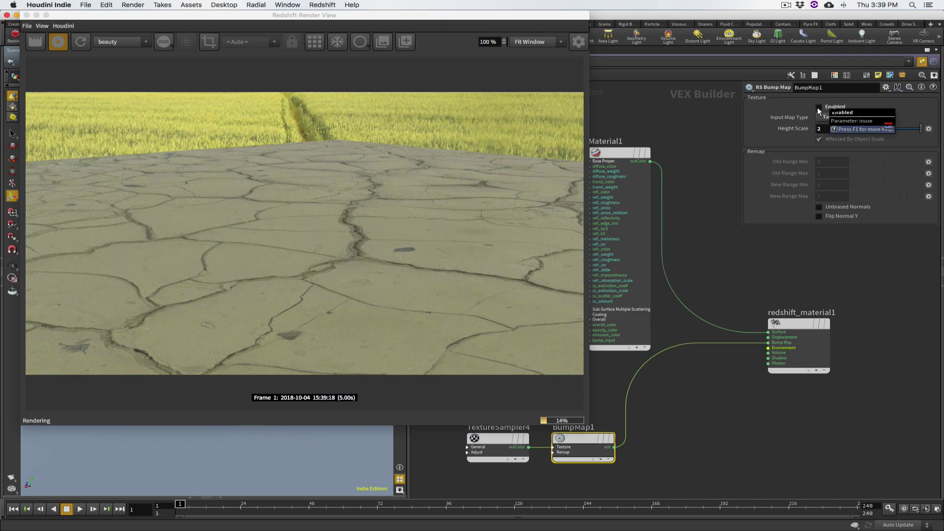
{"action": "left_click", "coordinate": [819, 107]}
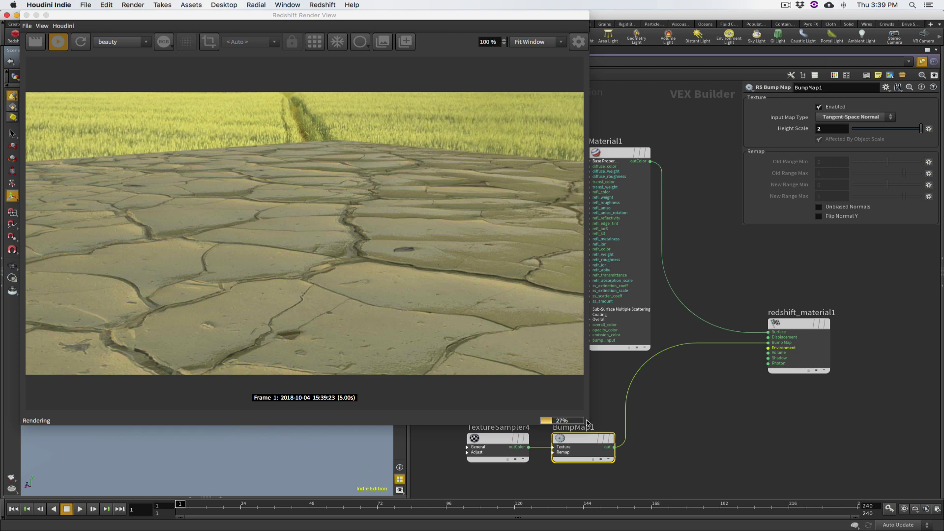
Step: Shrink the render window and move the TextureSampler4 and BumpMap1 nodes closer beneath TextureSampler3 to free space below them
{"action": "left_click_drag", "start_coordinate": [586, 423], "coordinate": [493, 274]}
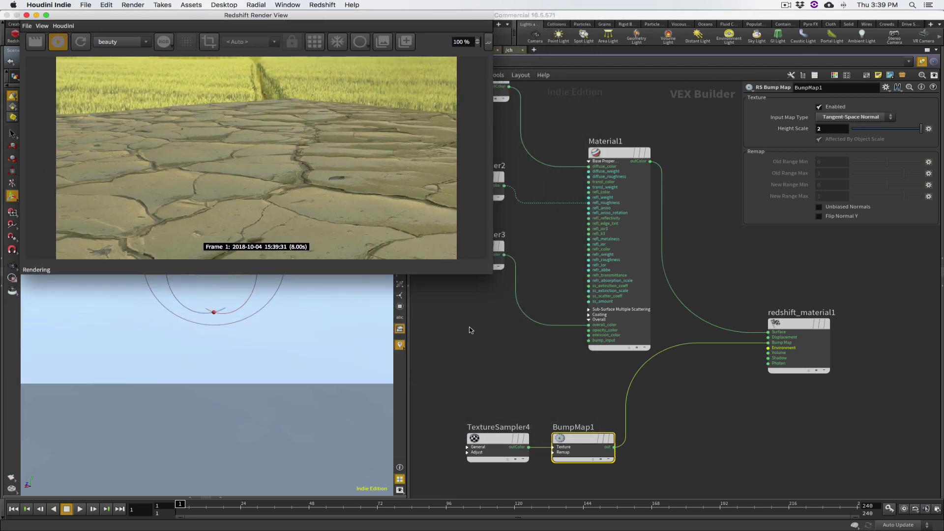
{"action": "left_click", "coordinate": [500, 358]}
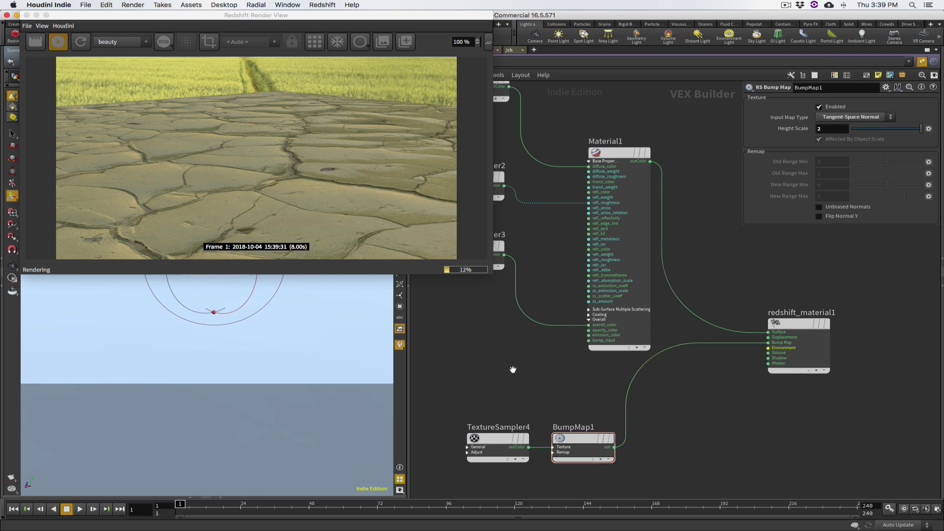
{"action": "middle_click_drag", "start_coordinate": [513, 369], "coordinate": [598, 337]}
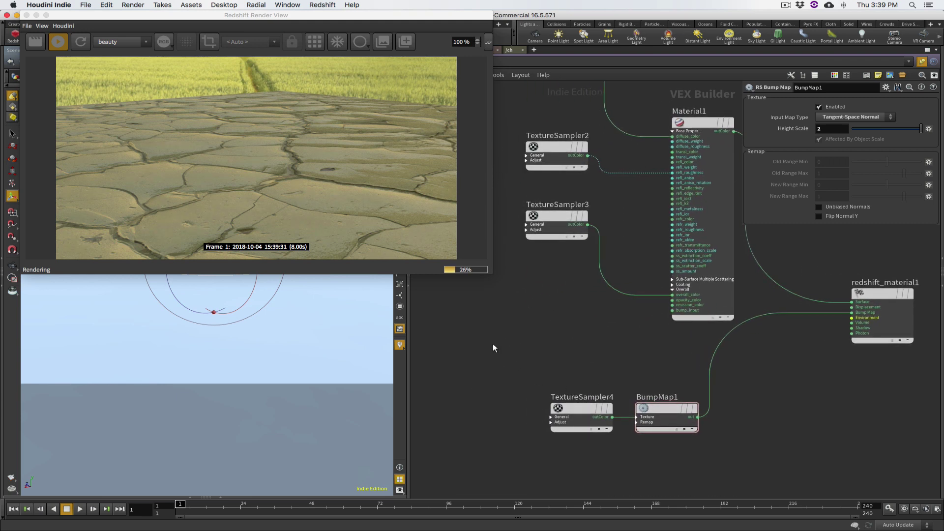
{"action": "left_click_drag", "start_coordinate": [669, 451], "coordinate": [465, 326]}
Step: Add an RS Texture node to the clay material network below TextureSampler4
{"action": "left_click", "coordinate": [472, 404]}
{"action": "key", "text": "Tab"}
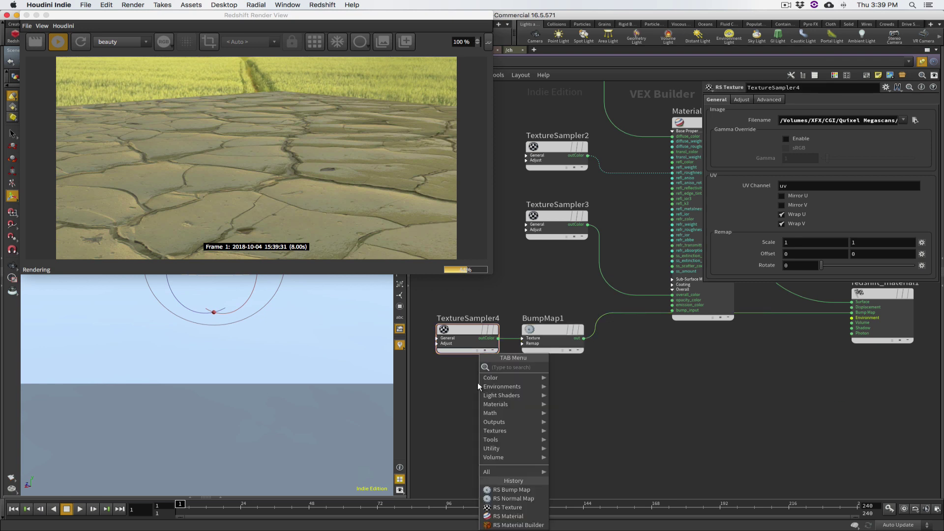
{"action": "type", "text": "te"}
{"action": "key", "text": "Return"}
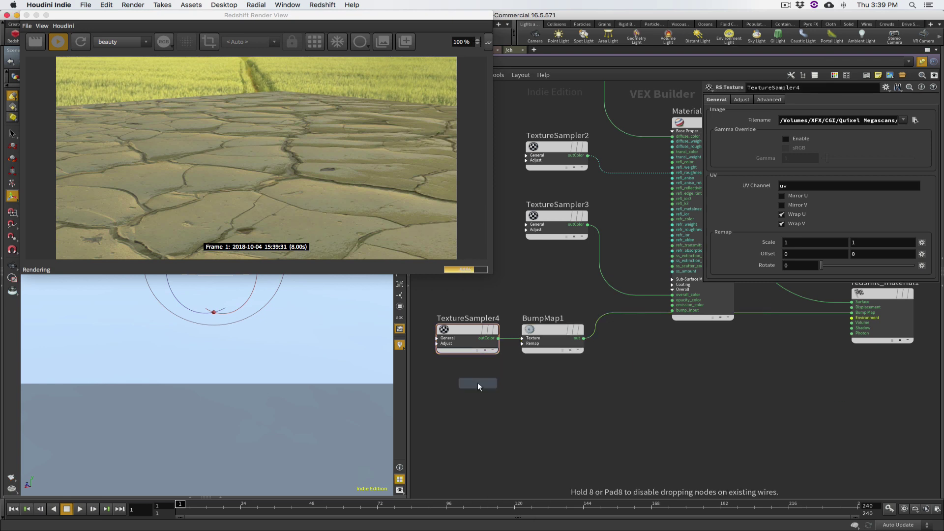
{"action": "left_click", "coordinate": [492, 421]}
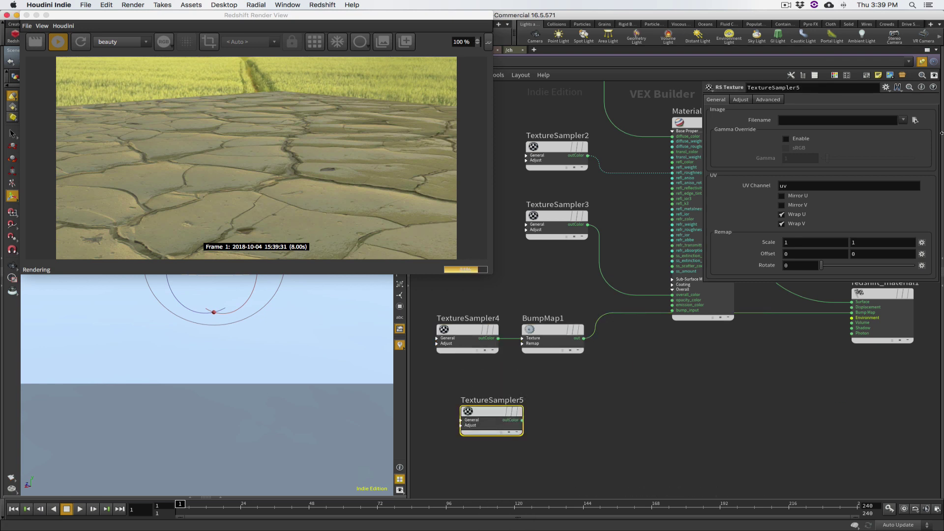
Step: Load pjEmy_4K_Bump.jpg into the new texture node and align the node directly under TextureSampler4
{"action": "left_click", "coordinate": [915, 120]}
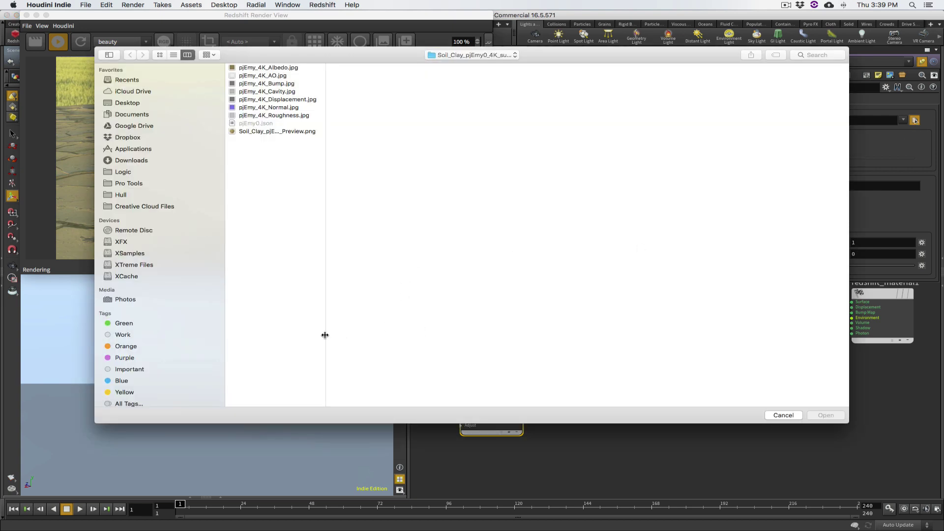
{"action": "left_click_drag", "start_coordinate": [326, 333], "coordinate": [439, 332]}
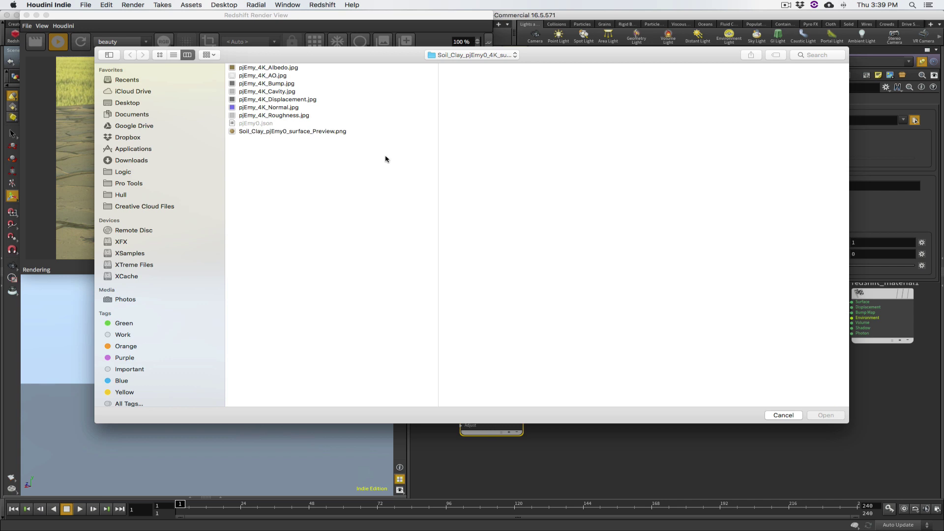
{"action": "left_click", "coordinate": [295, 84]}
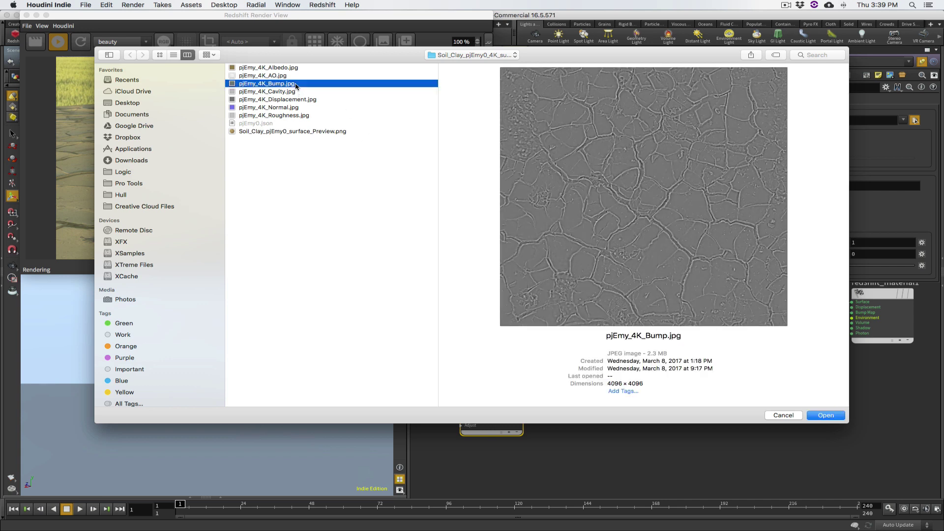
{"action": "key", "text": "space"}
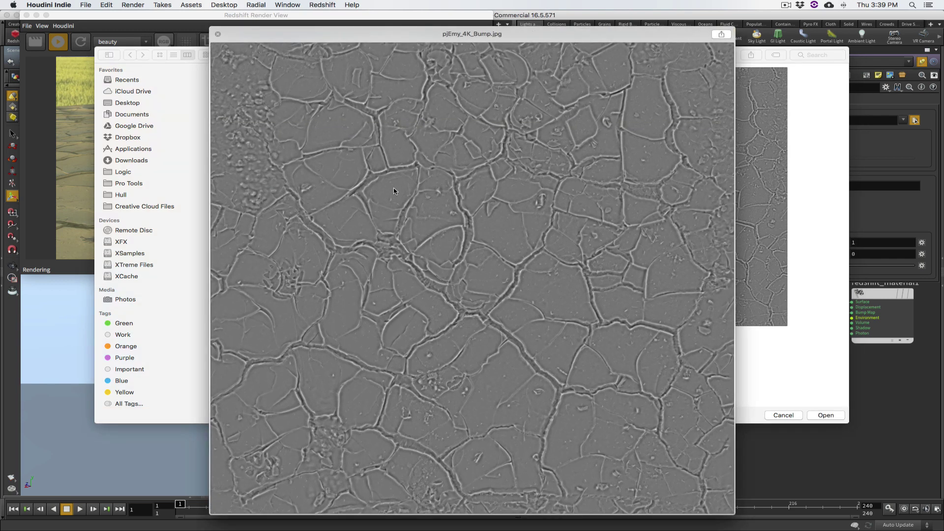
{"action": "key", "text": "space"}
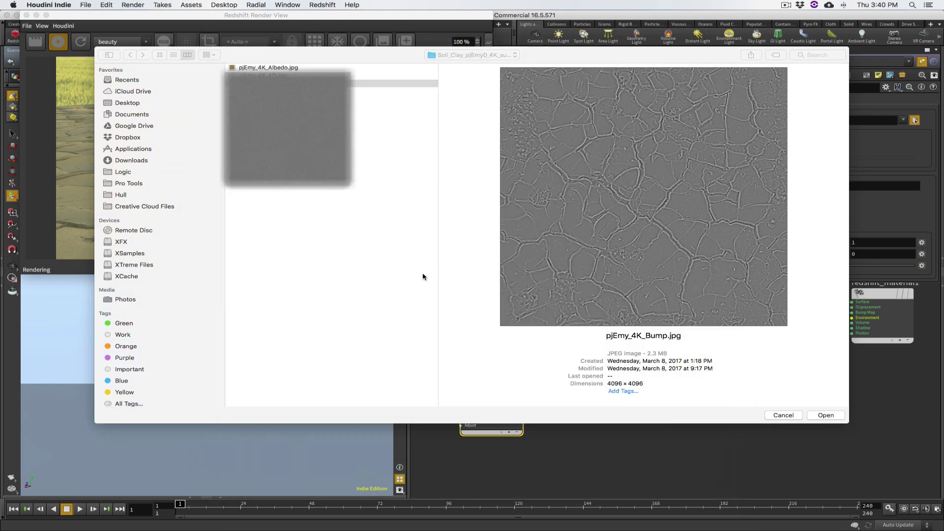
{"action": "left_click", "coordinate": [825, 415]}
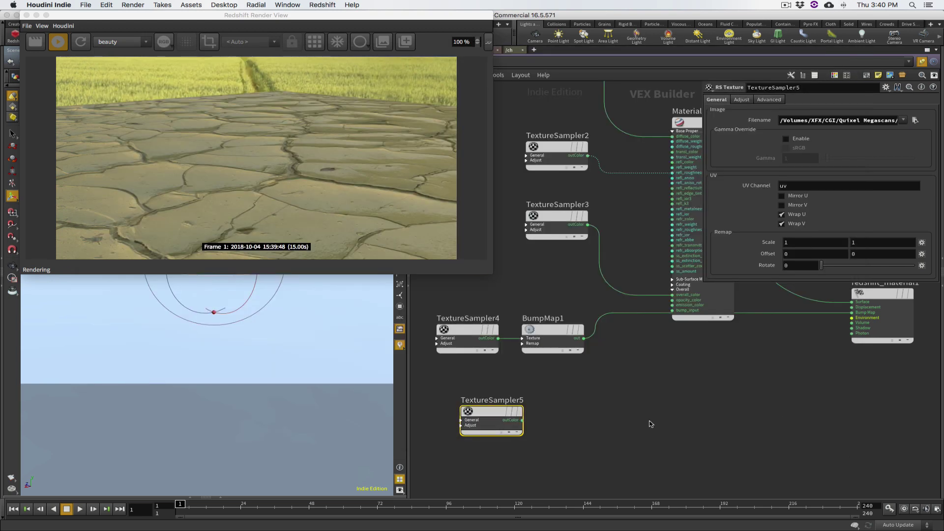
{"action": "left_click_drag", "start_coordinate": [488, 411], "coordinate": [464, 406]}
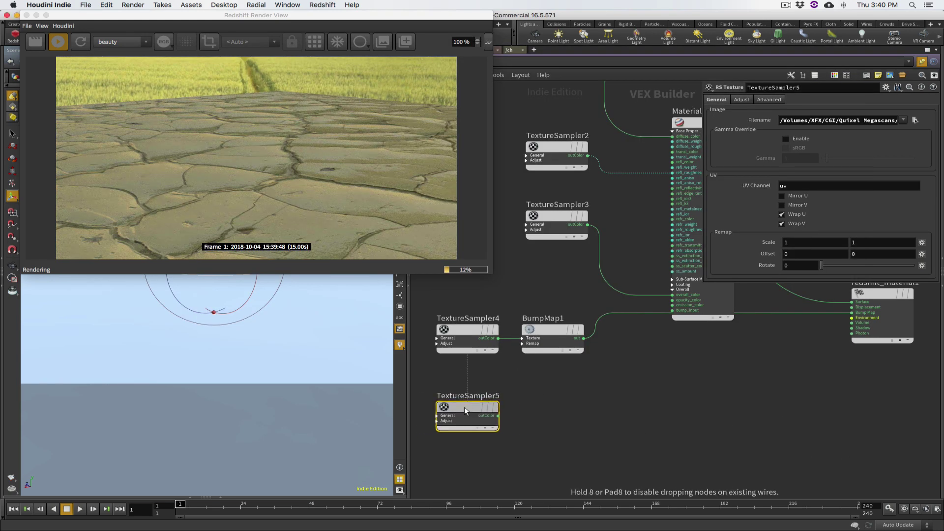
Step: Move BumpMap1 slightly farther from TextureSampler4 and check the clay ground in a temporarily enlarged render window
{"action": "mouse_move", "coordinate": [467, 409]}
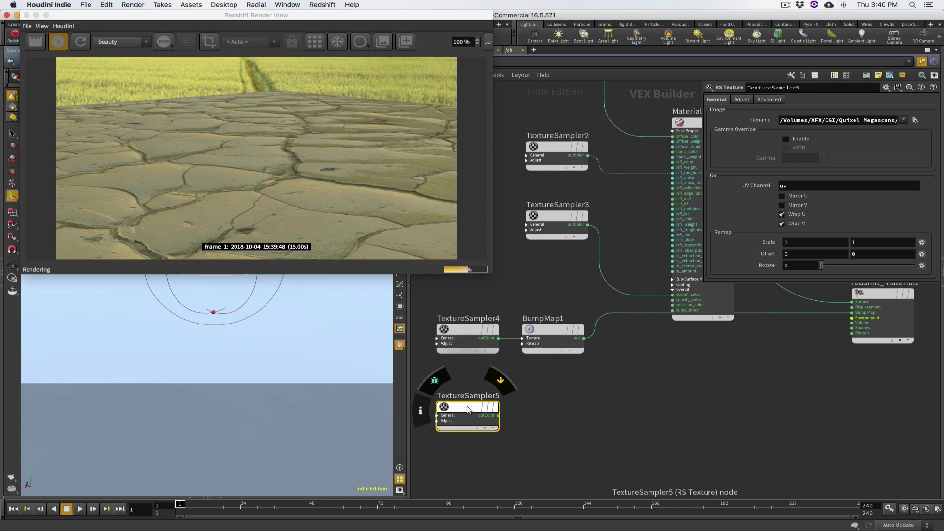
{"action": "left_click_drag", "start_coordinate": [543, 330], "coordinate": [559, 330]}
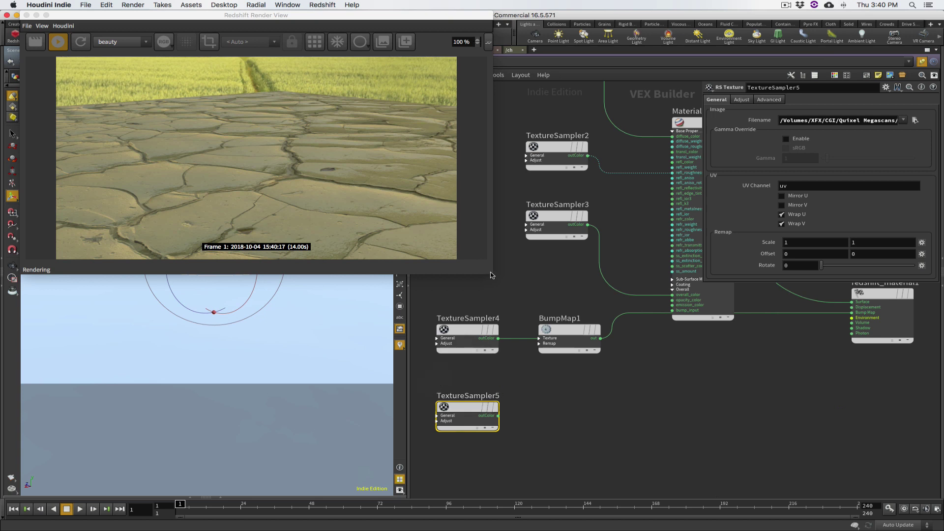
{"action": "left_click_drag", "start_coordinate": [497, 276], "coordinate": [543, 322]}
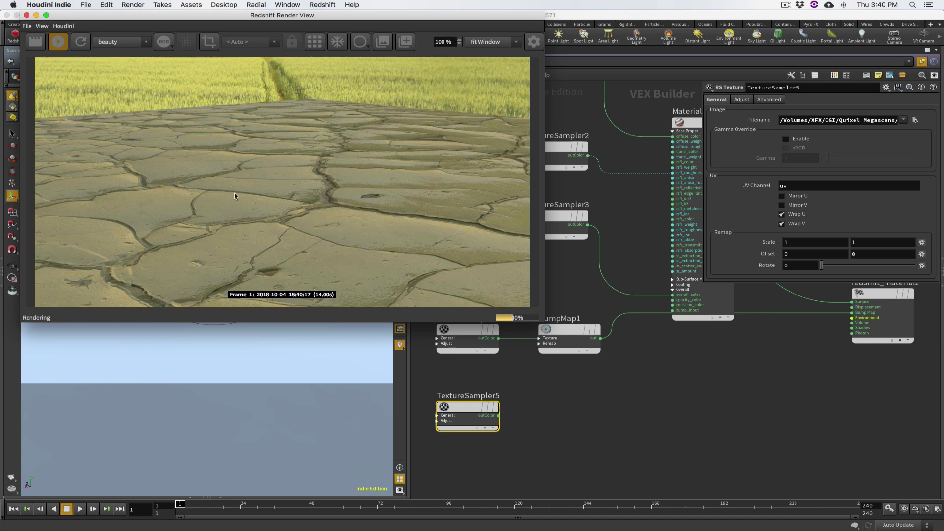
{"action": "mouse_move", "coordinate": [543, 319]}
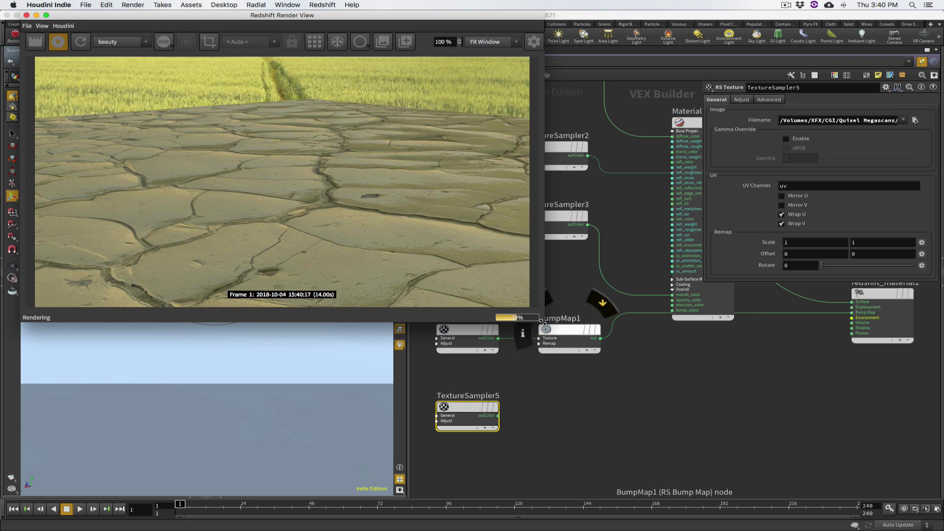
{"action": "left_click_drag", "start_coordinate": [542, 321], "coordinate": [444, 284]}
{"action": "left_click", "coordinate": [531, 427]}
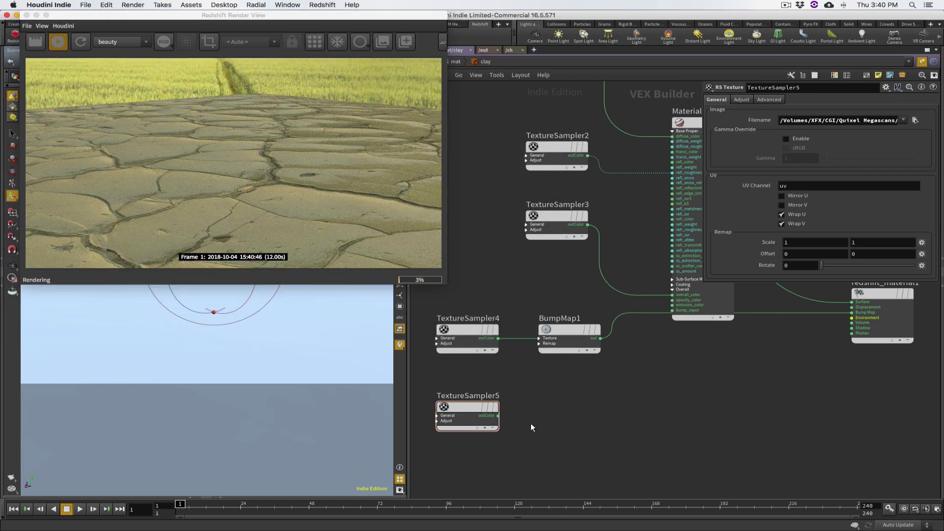
Step: Add an RS Bump Map node beside TextureSampler5, with the sampler's outColor wired into its Texture input
{"action": "left_click", "coordinate": [499, 416]}
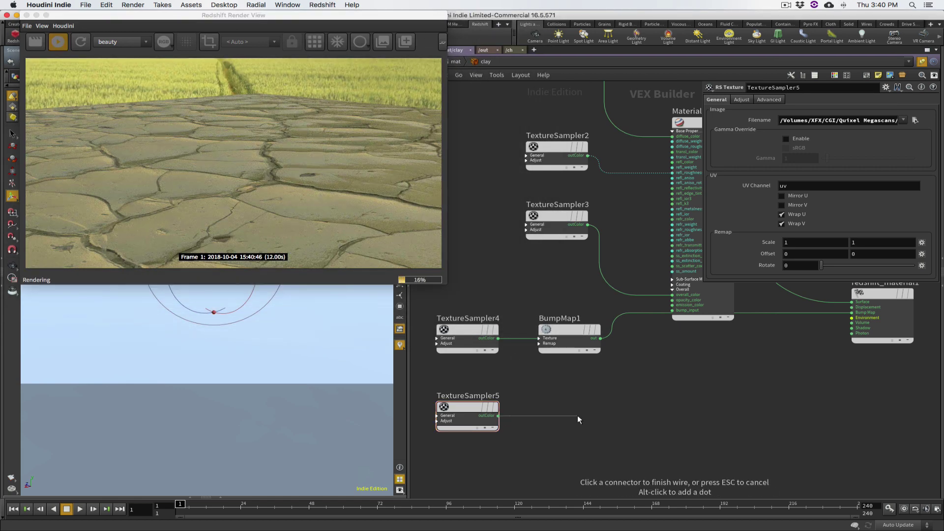
{"action": "key", "text": "Tab"}
{"action": "type", "text": "bum"}
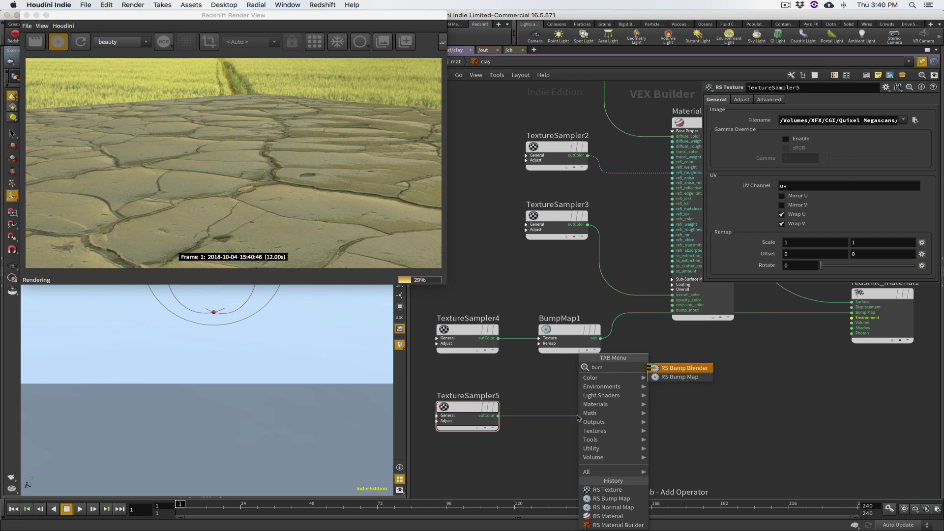
{"action": "type", "text": "p"}
{"action": "key", "text": "Down"}
{"action": "key", "text": "Return"}
{"action": "left_click", "coordinate": [577, 415]}
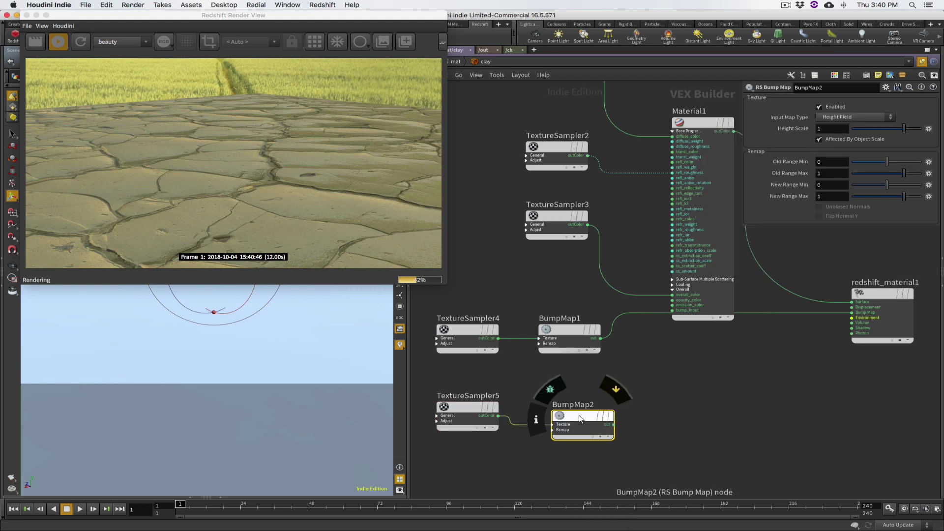
Step: Enable the gamma override on TextureSampler5 and check BumpMap2's input map type, keeping Height Field
{"action": "left_click", "coordinate": [471, 408]}
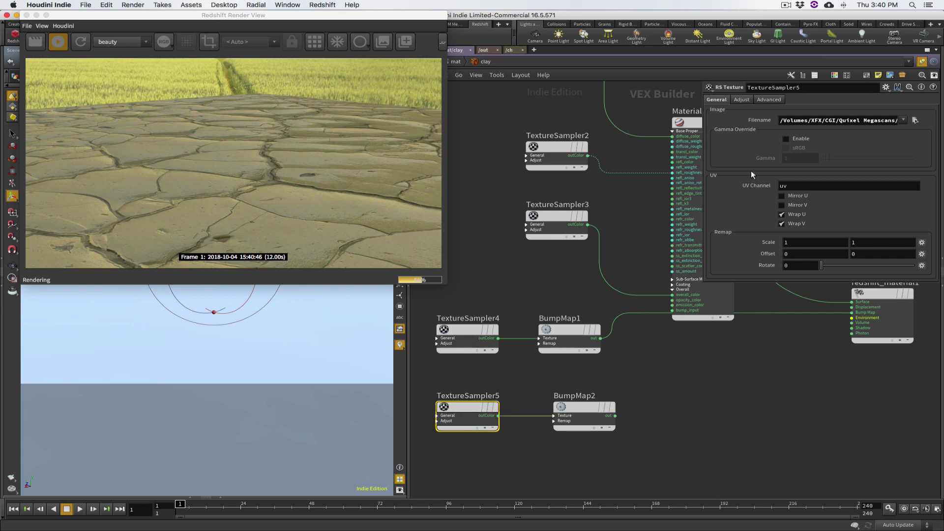
{"action": "left_click", "coordinate": [785, 138]}
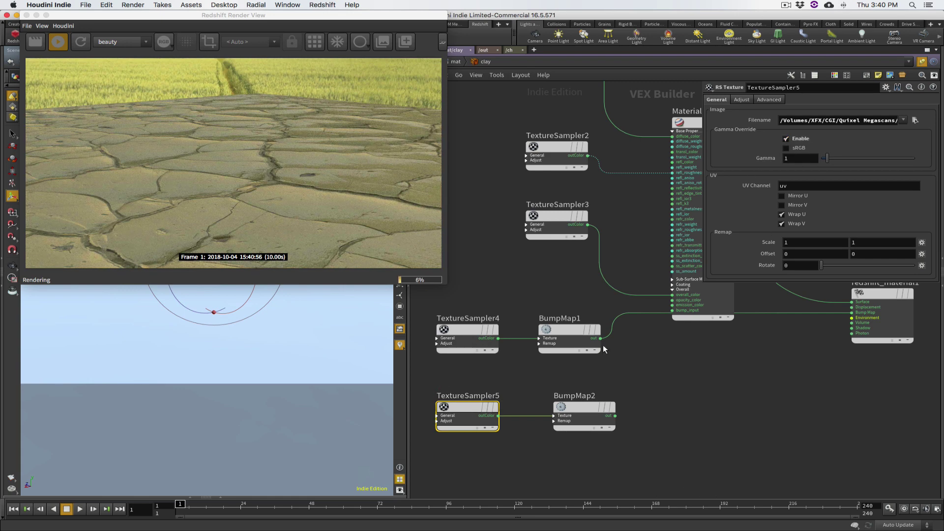
{"action": "left_click", "coordinate": [585, 406]}
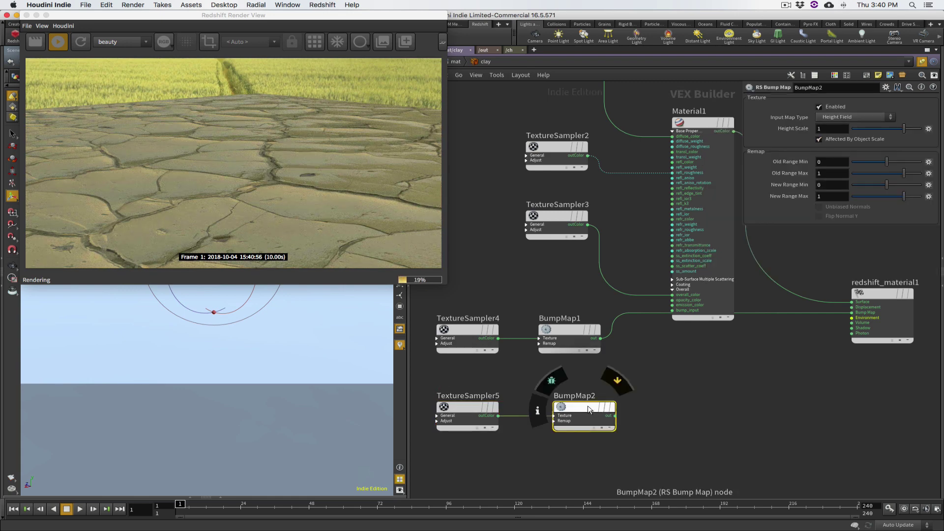
{"action": "left_click", "coordinate": [875, 116]}
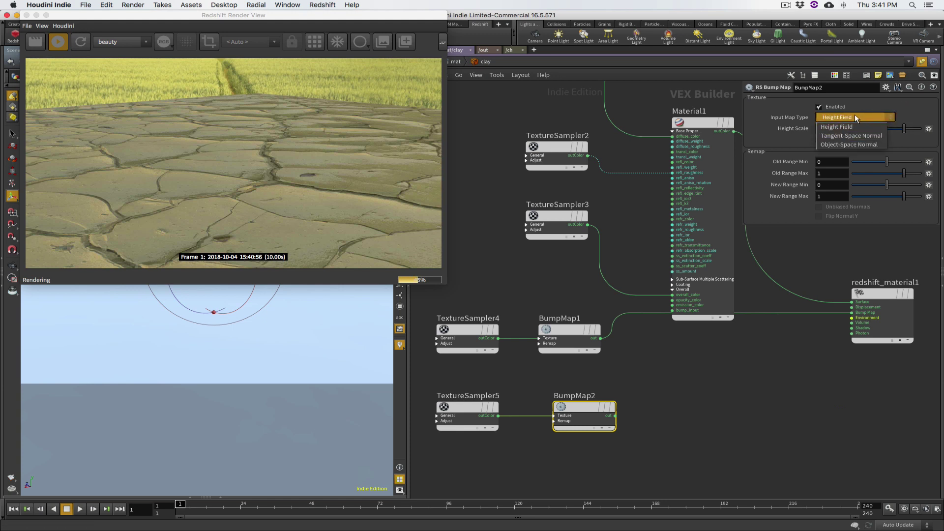
{"action": "left_click", "coordinate": [765, 122]}
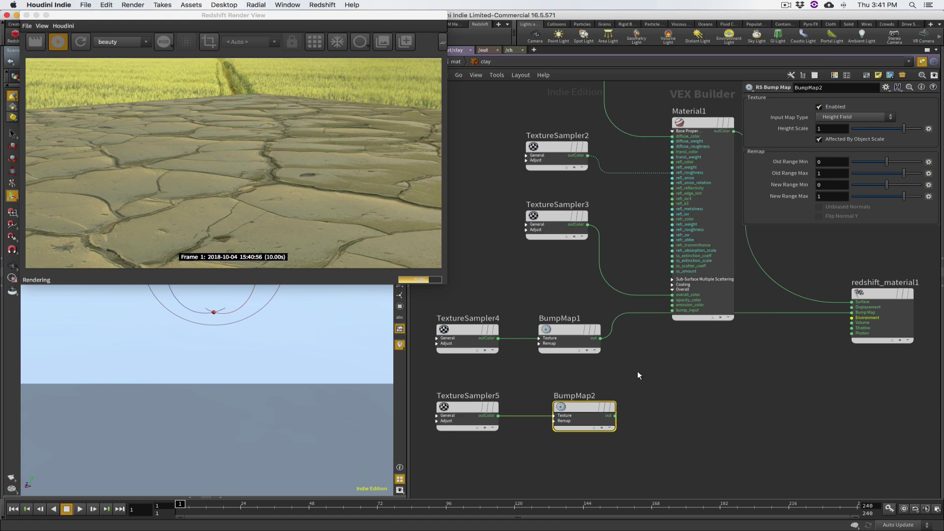
Step: Cut the wire from BumpMap1 to redshift_material1 and connect BumpMap2's output to the Bump Map input instead
{"action": "left_click_drag", "start_coordinate": [334, 340], "coordinate": [274, 331], "text": "alt"}
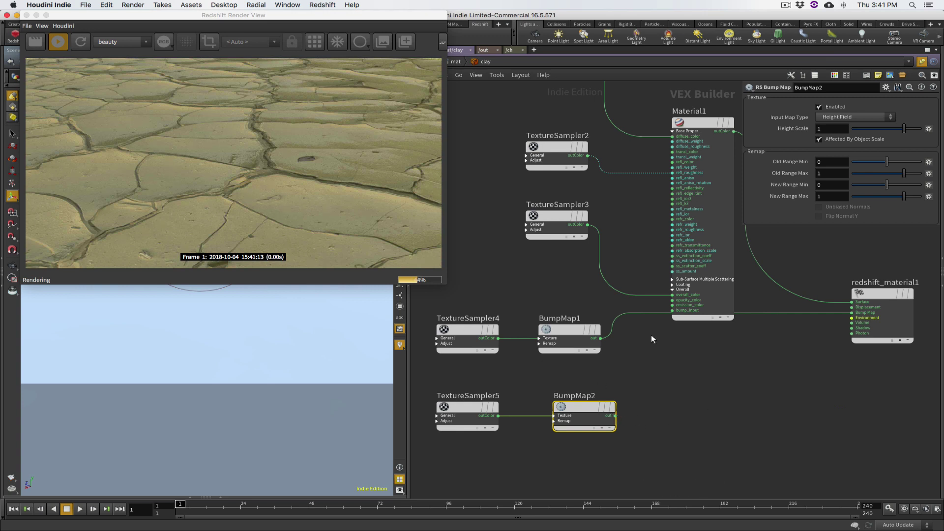
{"action": "key", "text": "y"}
{"action": "left_click_drag", "start_coordinate": [623, 304], "coordinate": [647, 320]}
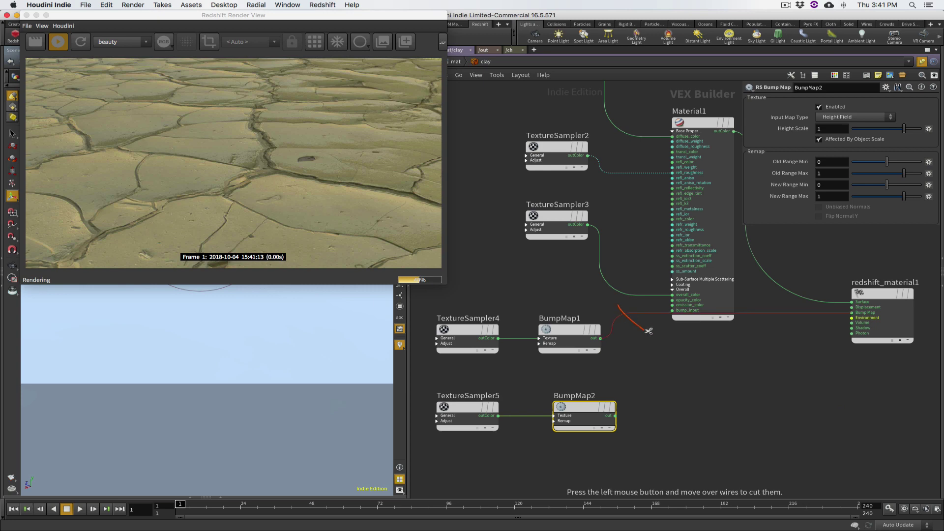
{"action": "left_click", "coordinate": [615, 416]}
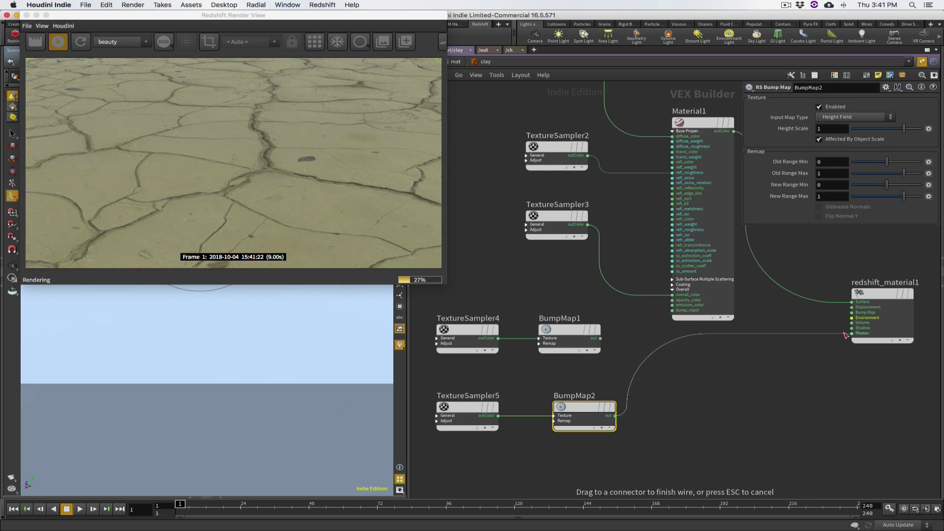
{"action": "left_click", "coordinate": [853, 313]}
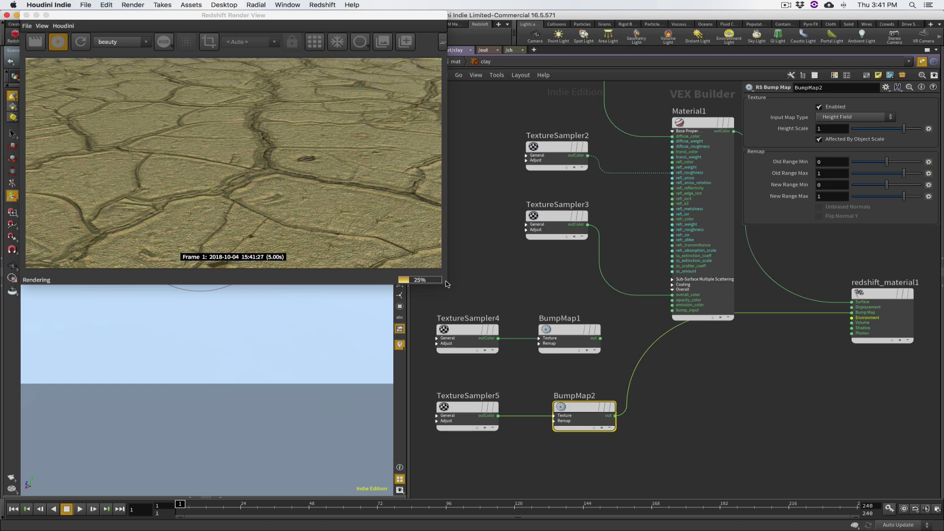
Step: Inspect the ground's bump detail in an enlarged render window and from a different camera angle
{"action": "left_click_drag", "start_coordinate": [445, 284], "coordinate": [771, 466]}
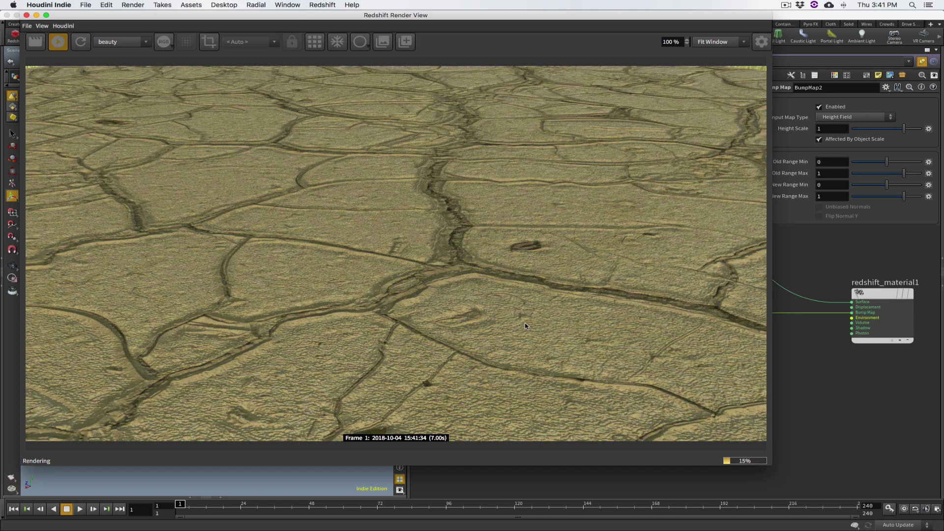
{"action": "left_click_drag", "start_coordinate": [770, 464], "coordinate": [484, 310]}
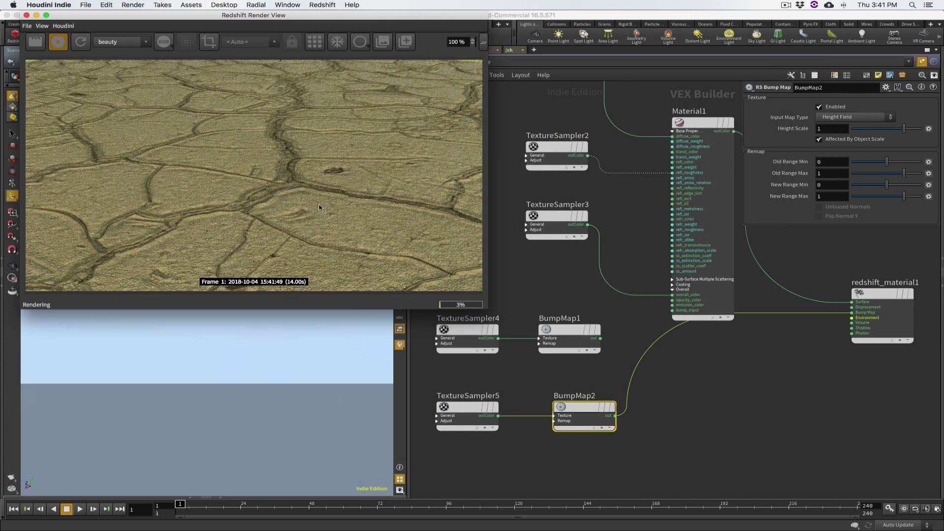
{"action": "left_click_drag", "start_coordinate": [255, 335], "coordinate": [238, 327], "text": "alt"}
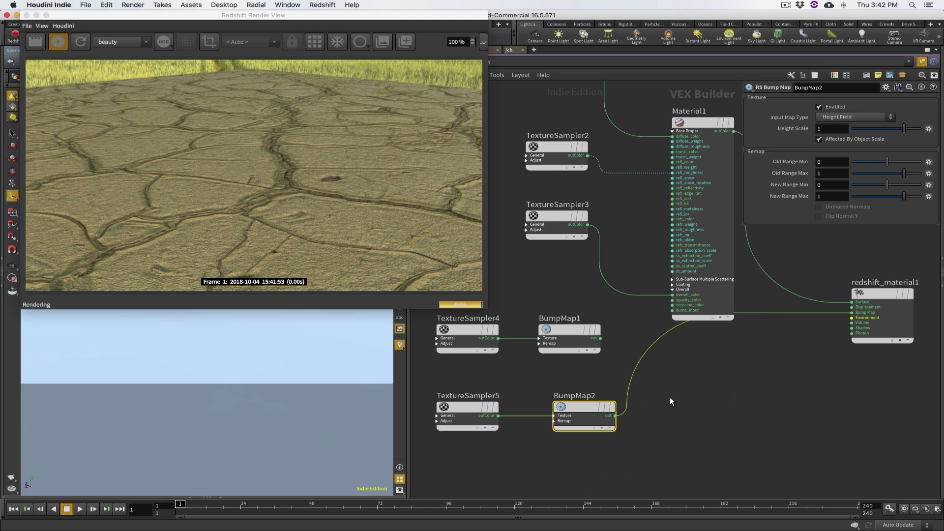
Step: Add an RS Bump Blender node with BumpMap1 wired into its Base input, and align BumpMap2 directly under BumpMap1
{"action": "left_click", "coordinate": [601, 338]}
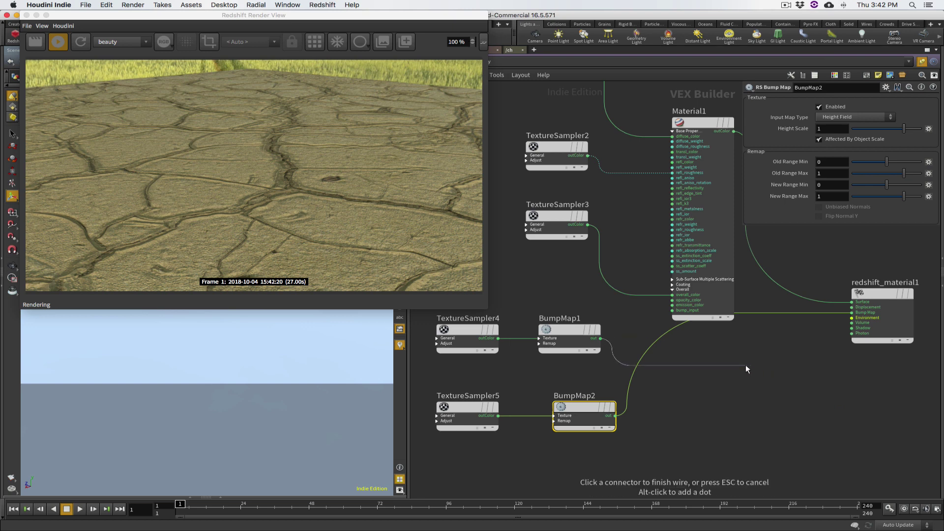
{"action": "key", "text": "Tab"}
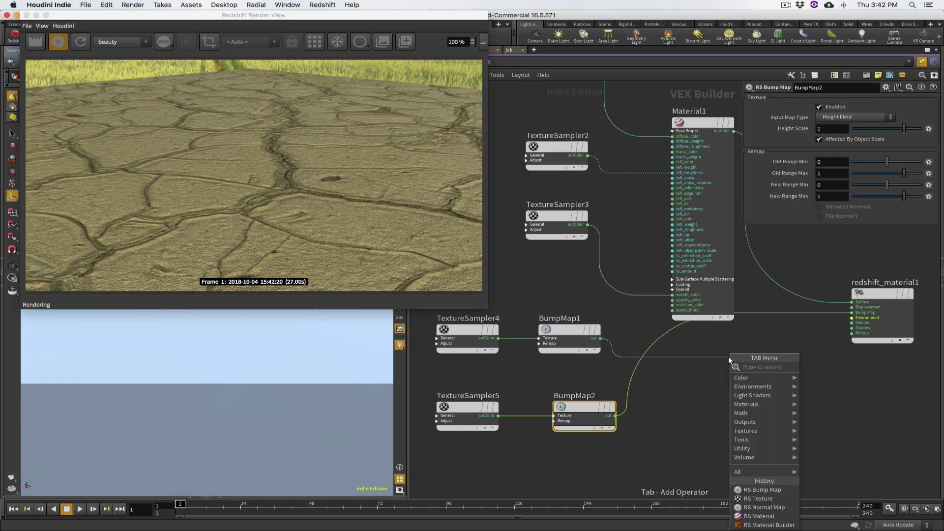
{"action": "type", "text": "bump"}
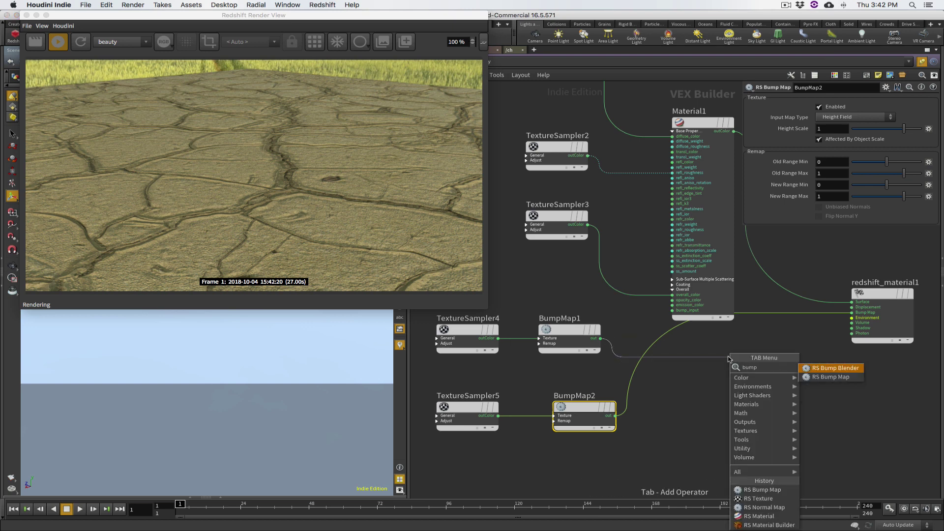
{"action": "left_click", "coordinate": [830, 369]}
{"action": "left_click", "coordinate": [729, 361]}
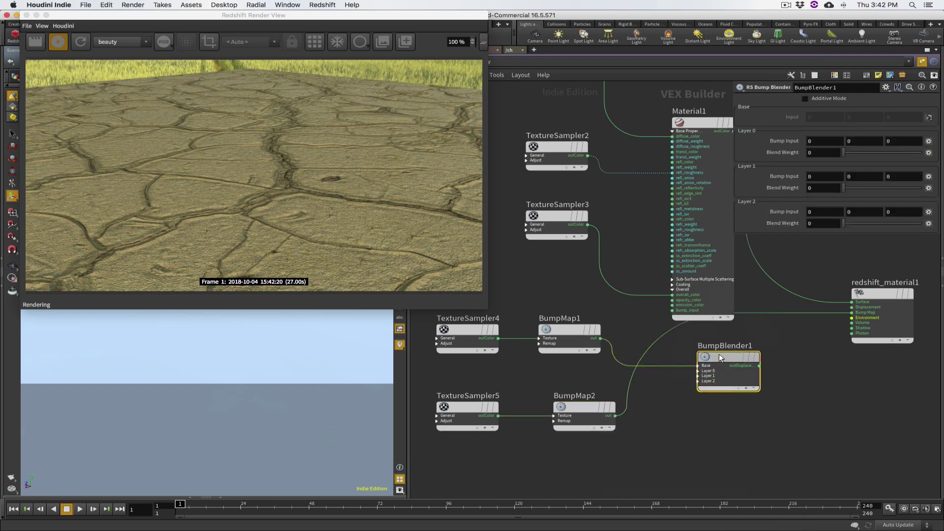
{"action": "left_click_drag", "start_coordinate": [729, 362], "coordinate": [714, 358]}
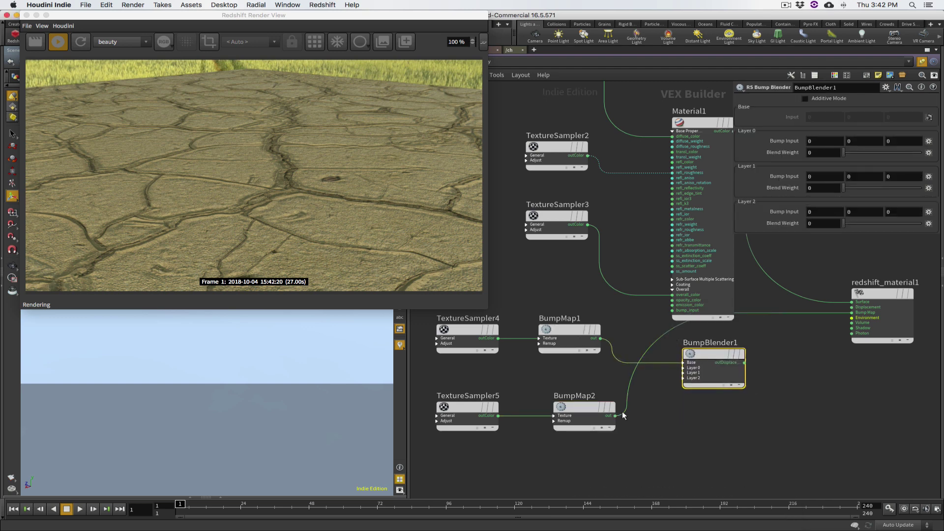
{"action": "mouse_move", "coordinate": [574, 409]}
{"action": "left_click_drag", "start_coordinate": [553, 406], "coordinate": [559, 406]}
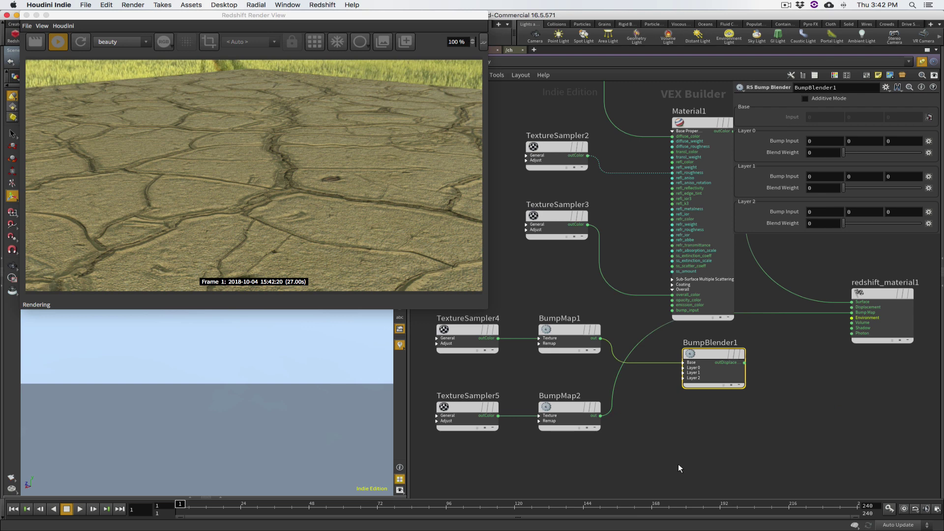
Step: Delete the wire from BumpMap2 to redshift_material1 and connect BumpMap2 to the Bump Blender's Layer 0 bumpInput0
{"action": "mouse_move", "coordinate": [713, 356]}
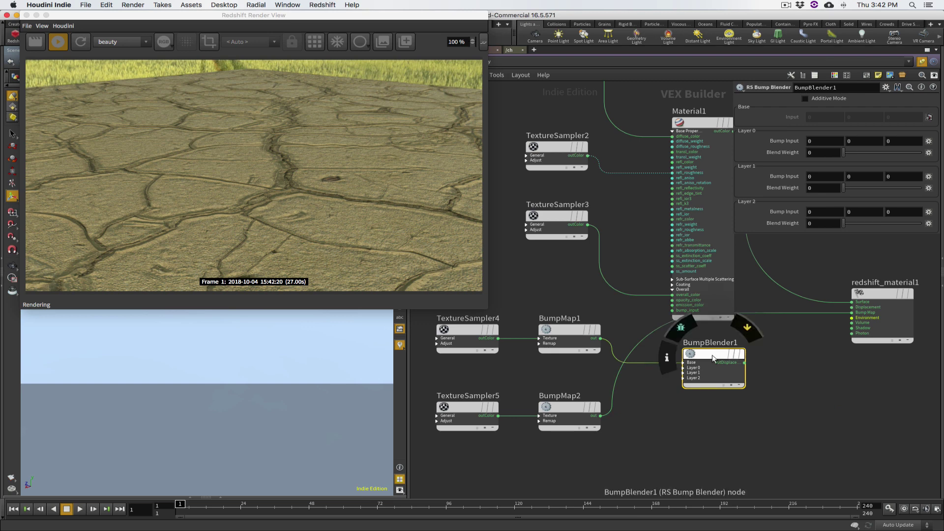
{"action": "left_click", "coordinate": [779, 313]}
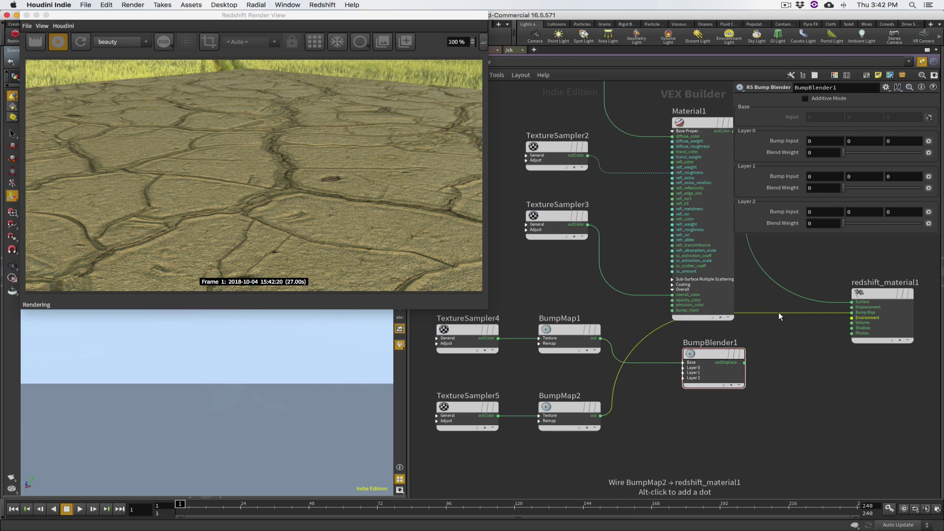
{"action": "key", "text": "Delete"}
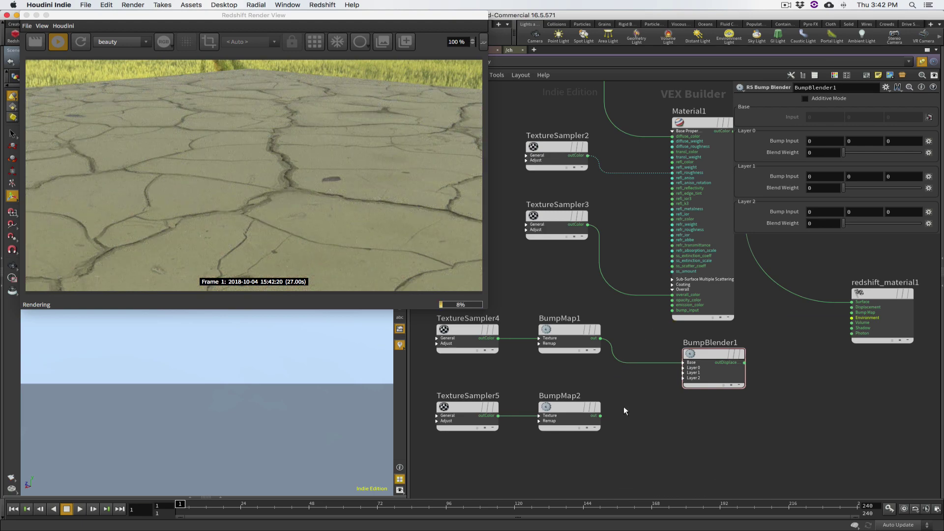
{"action": "left_click", "coordinate": [600, 415]}
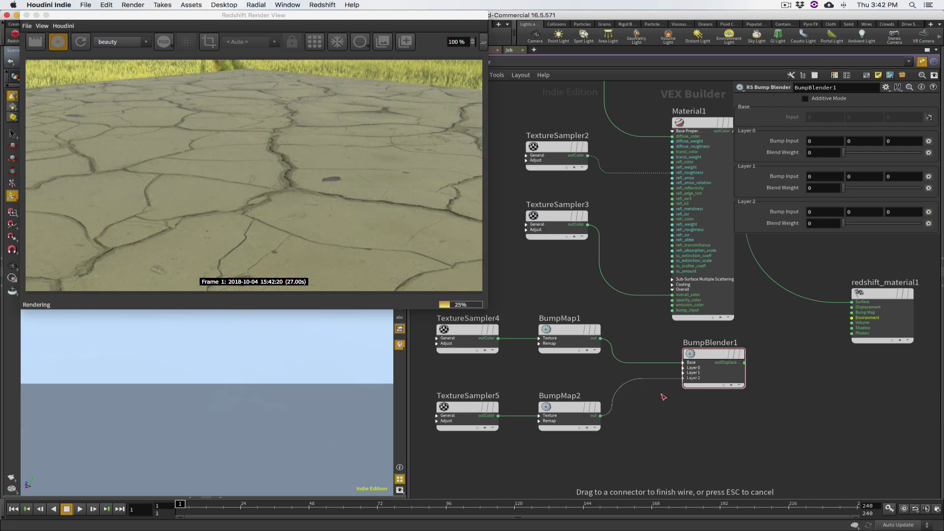
{"action": "left_click", "coordinate": [681, 370]}
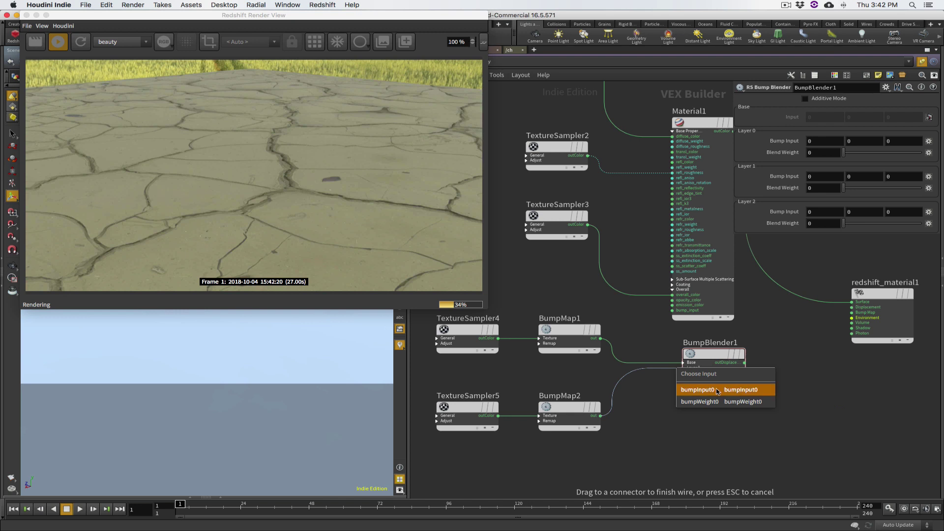
{"action": "left_click", "coordinate": [716, 390]}
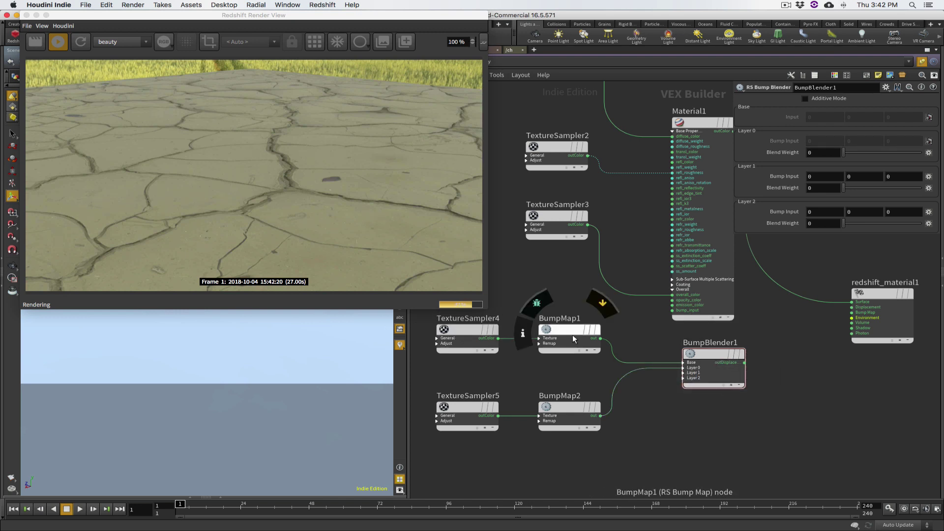
{"action": "scroll", "coordinate": [690, 352], "scroll_direction": "up", "scroll_amount": 5, "text": "alt"}
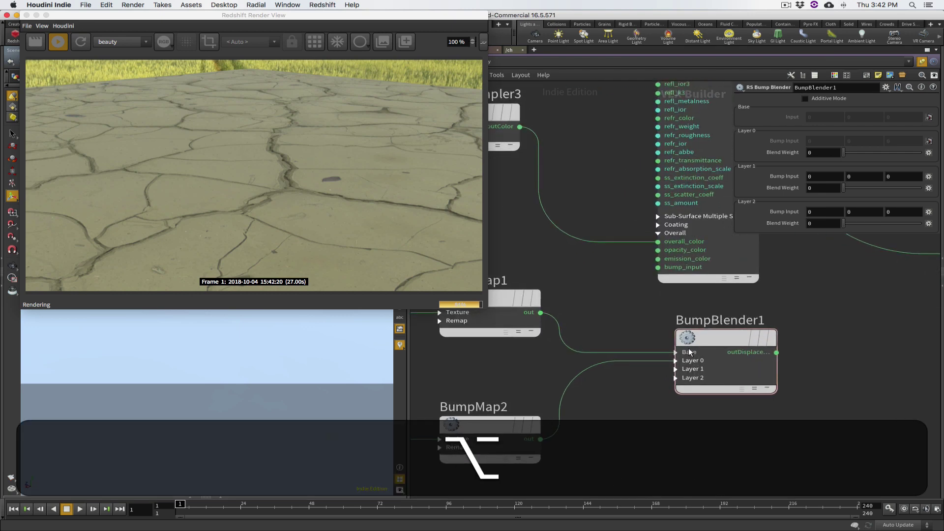
{"action": "scroll", "coordinate": [693, 370], "scroll_direction": "up", "scroll_amount": 3, "text": "alt"}
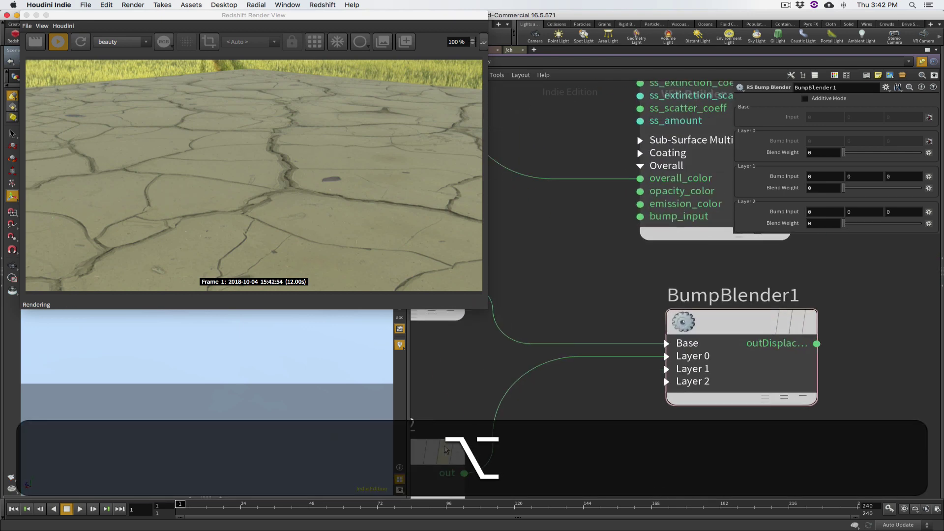
{"action": "scroll", "coordinate": [696, 368], "scroll_direction": "down", "scroll_amount": 4, "text": "alt"}
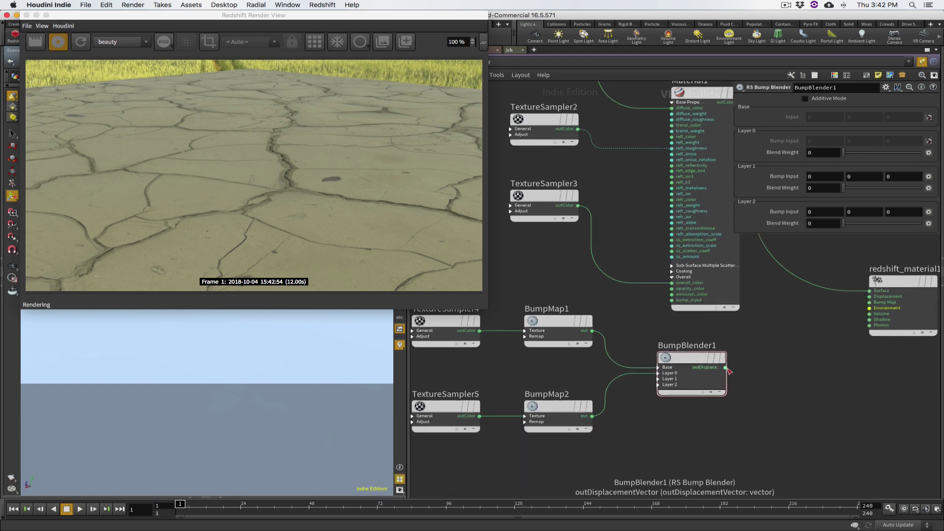
Step: Connect BumpBlender1's output to the Bump Map input of redshift_material1
{"action": "left_click", "coordinate": [726, 368]}
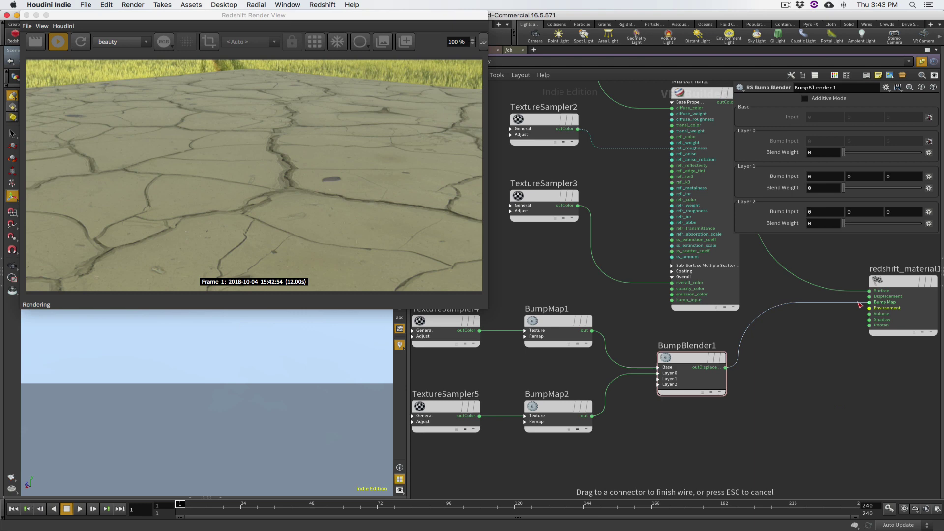
{"action": "left_click", "coordinate": [858, 303]}
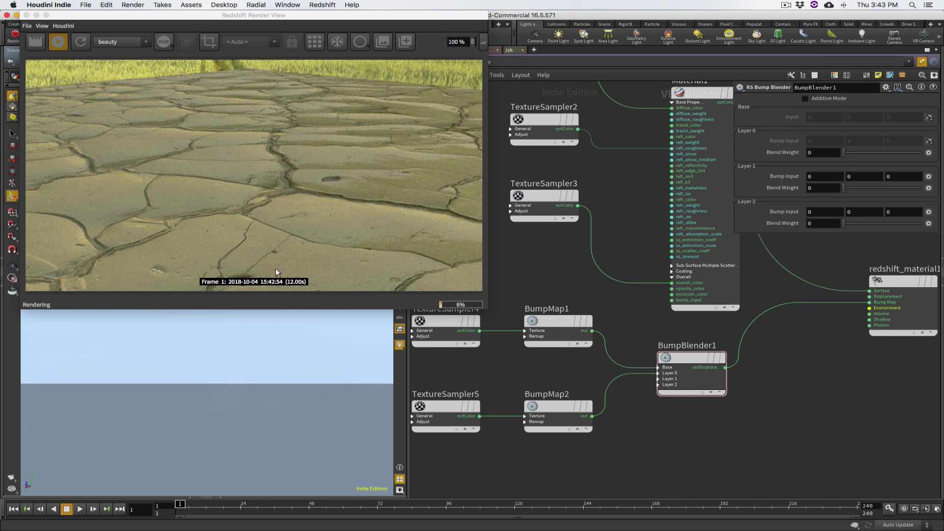
{"action": "left_click", "coordinate": [555, 402]}
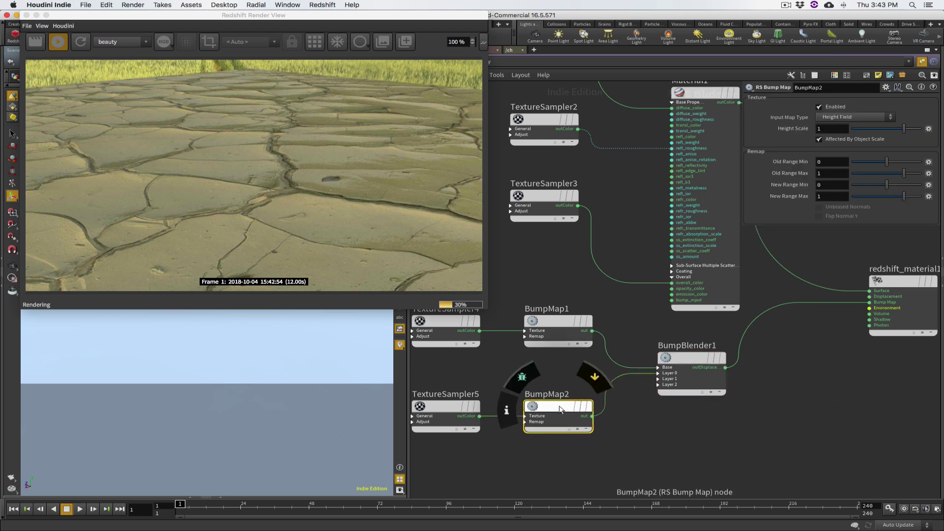
Step: Enlarge the render window and set BumpBlender1's Layer 0 Blend Weight to .5
{"action": "left_click", "coordinate": [682, 361]}
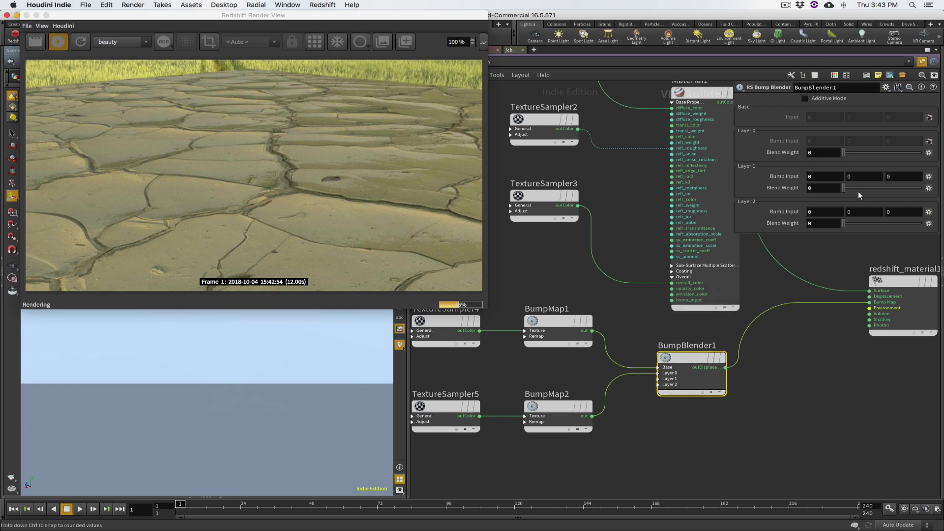
{"action": "left_click", "coordinate": [807, 153]}
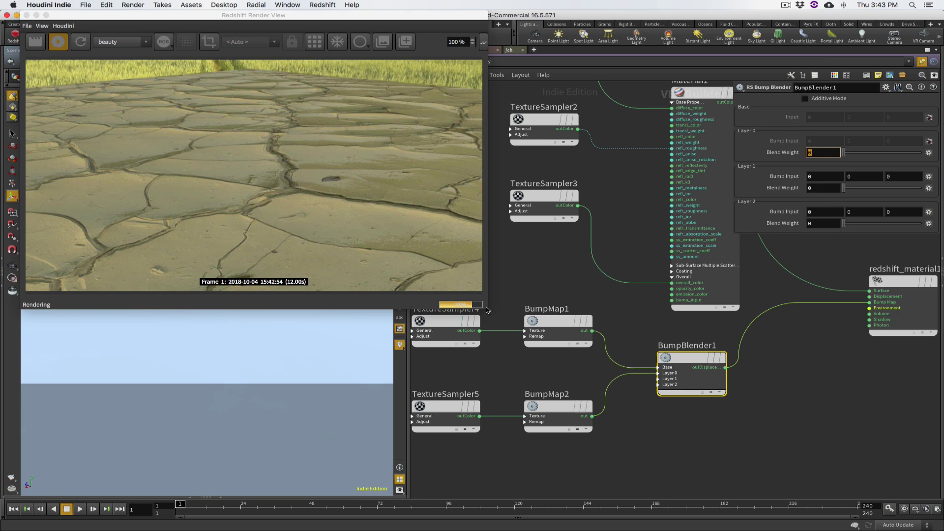
{"action": "left_click_drag", "start_coordinate": [486, 309], "coordinate": [671, 443]}
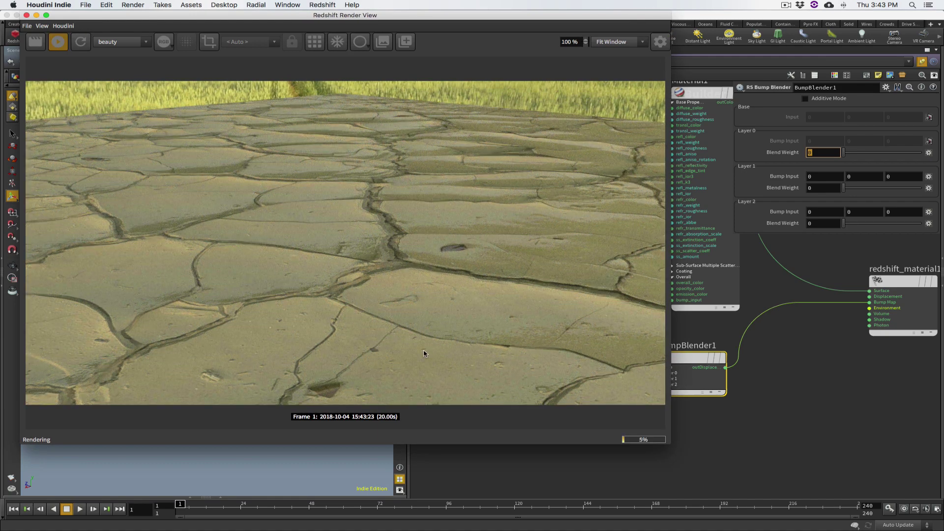
{"action": "left_click", "coordinate": [833, 140]}
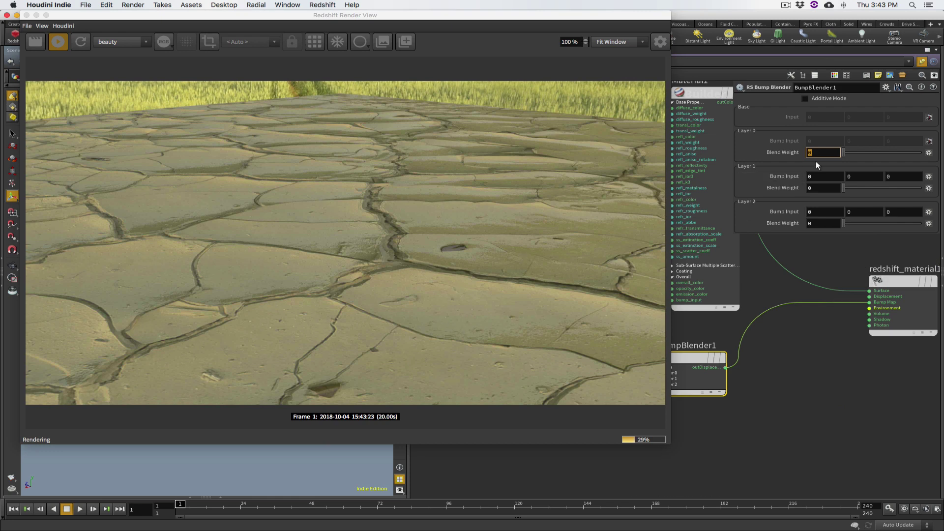
{"action": "type", "text": "5"}
{"action": "key", "text": "Return"}
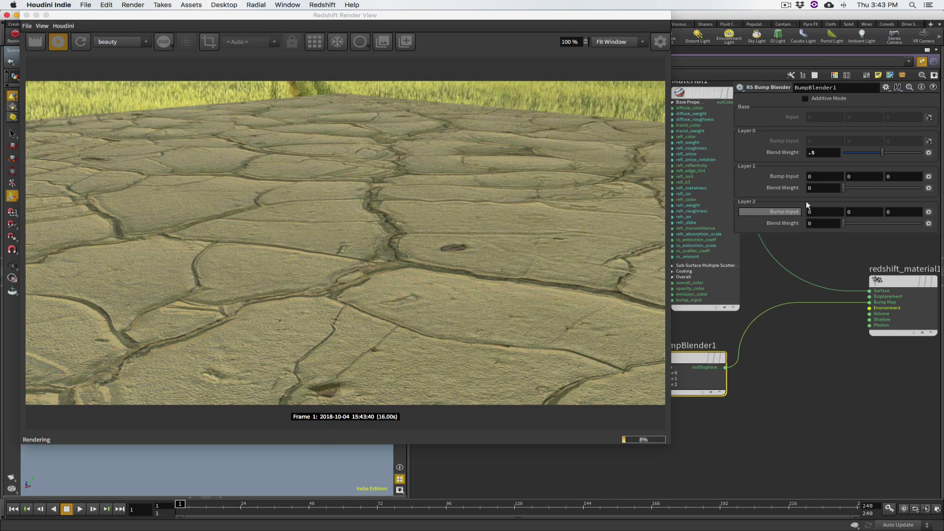
Step: Raise BumpBlender1's Layer 0 Blend Weight to 1 and try Additive Mode on and off
{"action": "type", "text": "1"}
{"action": "key", "text": "Return"}
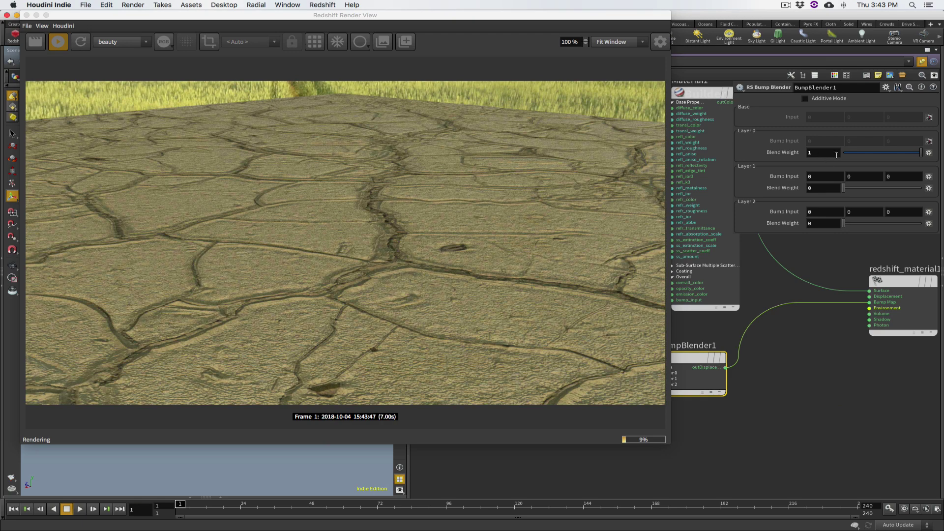
{"action": "left_click", "coordinate": [804, 97]}
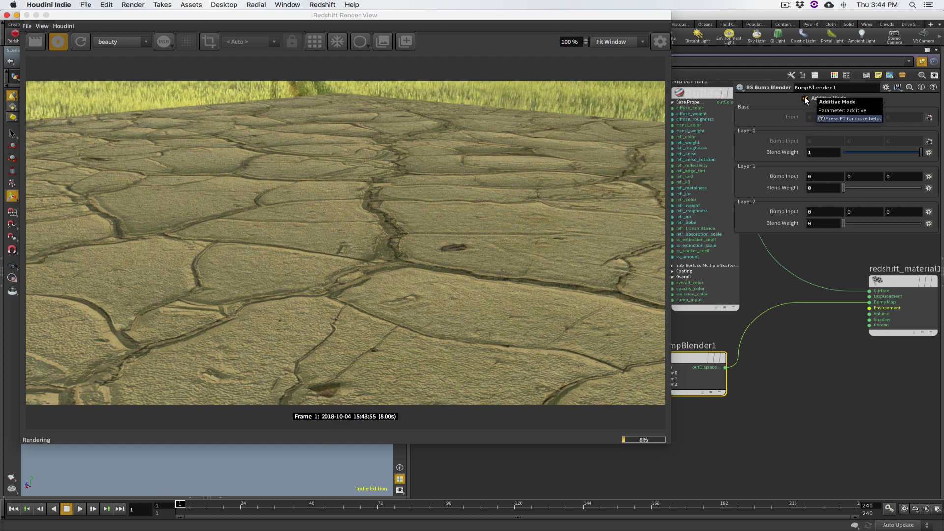
{"action": "left_click", "coordinate": [804, 98]}
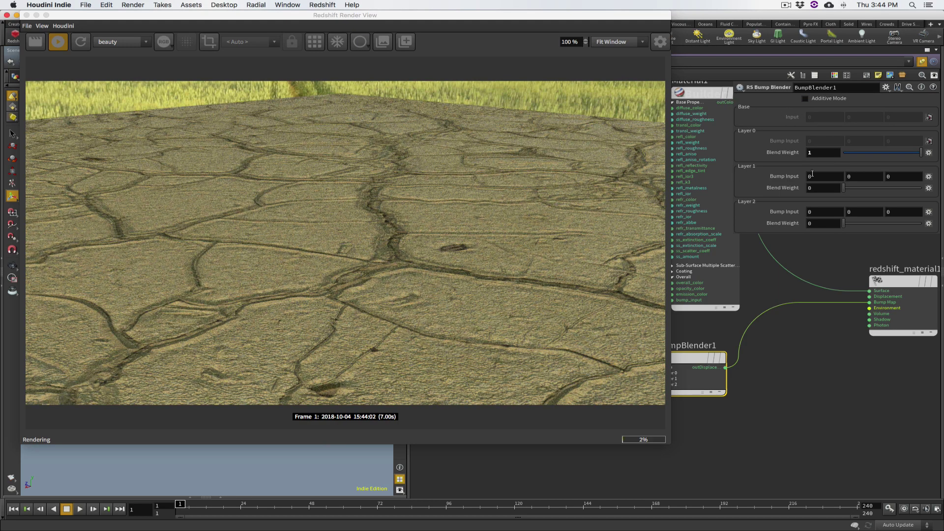
Step: Set BumpBlender1's Layer 0 Blend Weight to .4 and shrink the render window to uncover the node network
{"action": "double_click", "coordinate": [821, 153]}
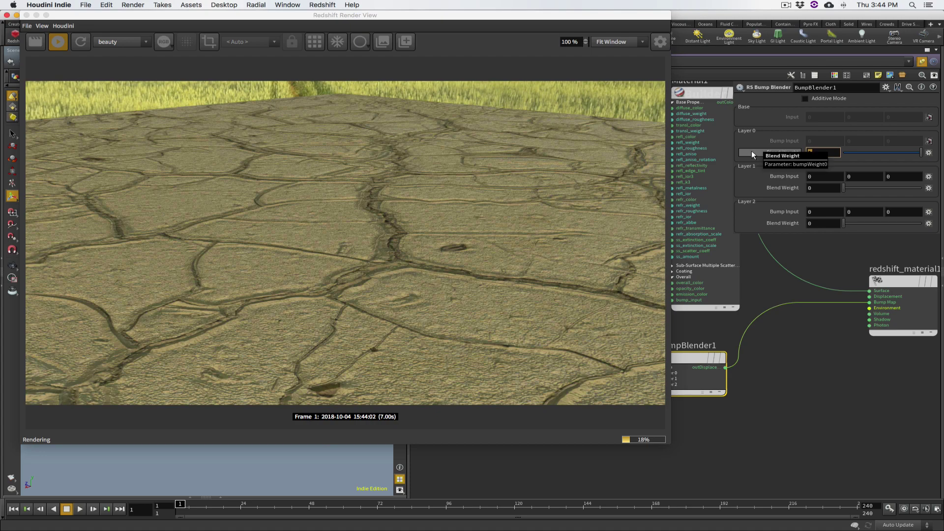
{"action": "key", "text": "Return"}
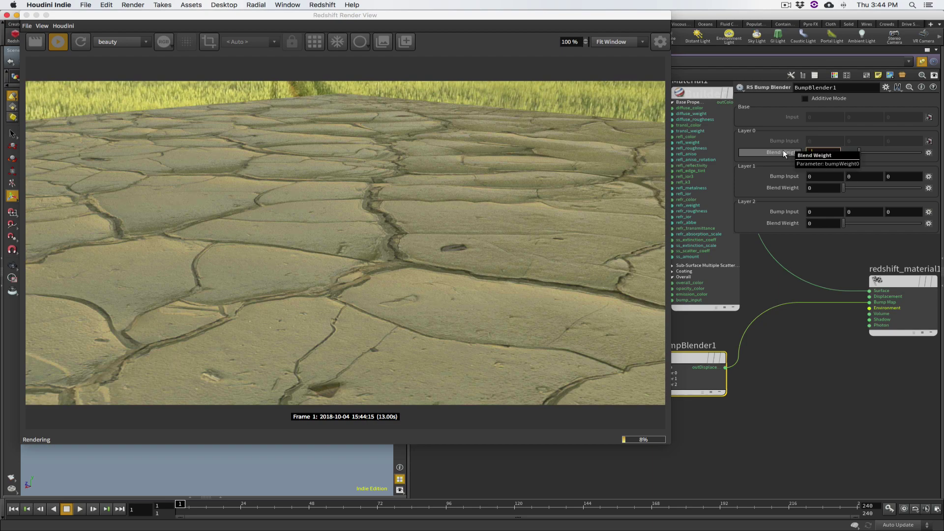
{"action": "key", "text": "Return"}
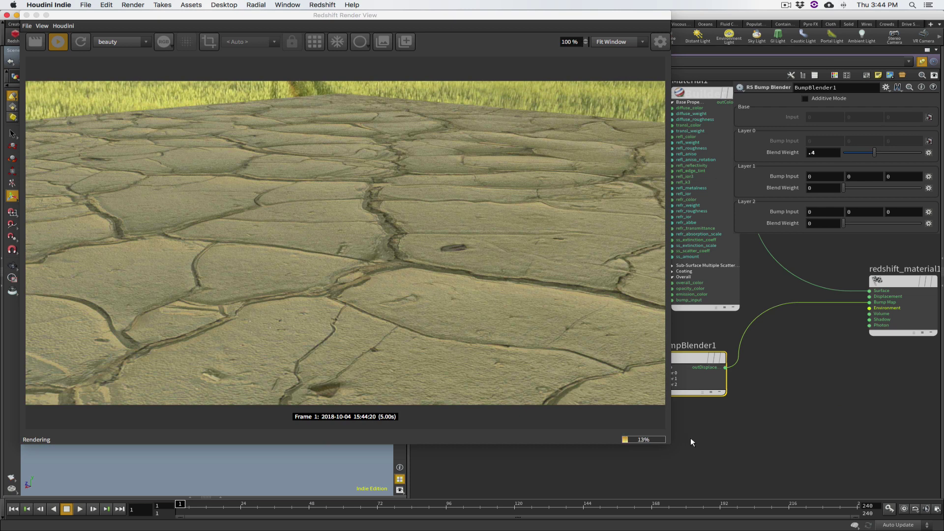
{"action": "left_click_drag", "start_coordinate": [671, 444], "coordinate": [497, 322]}
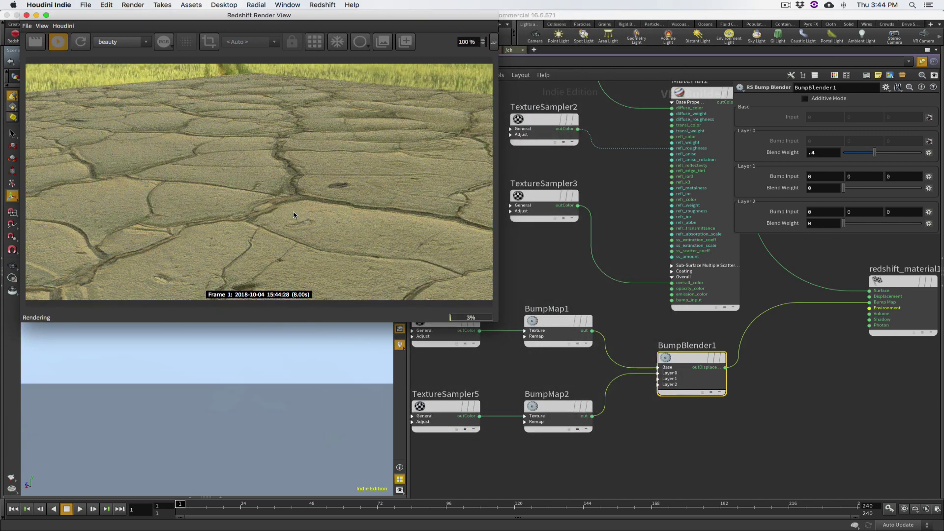
Step: Toggle BumpMap1's Enabled option off and back on to compare the render with and without the normal map
{"action": "left_click", "coordinate": [459, 358]}
{"action": "key", "text": "space"}
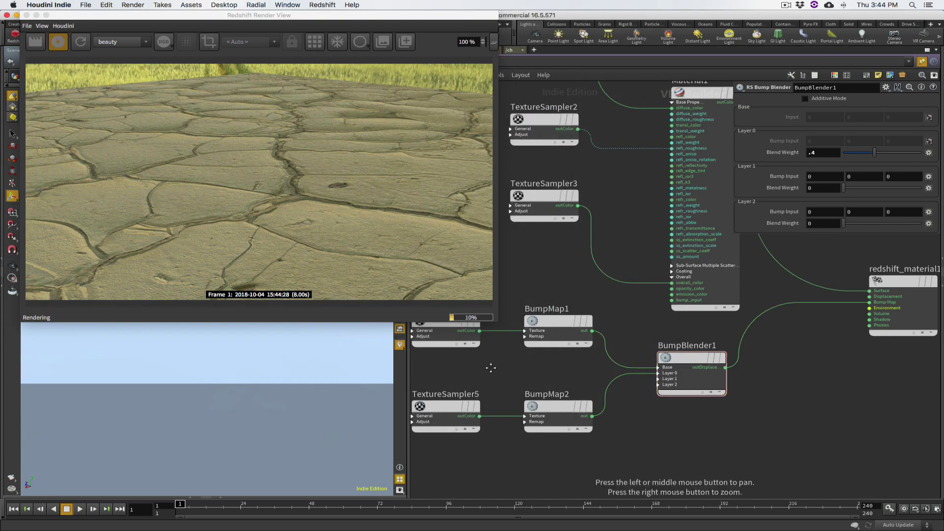
{"action": "left_click_drag", "start_coordinate": [491, 368], "coordinate": [512, 390]}
{"action": "left_click", "coordinate": [571, 342]}
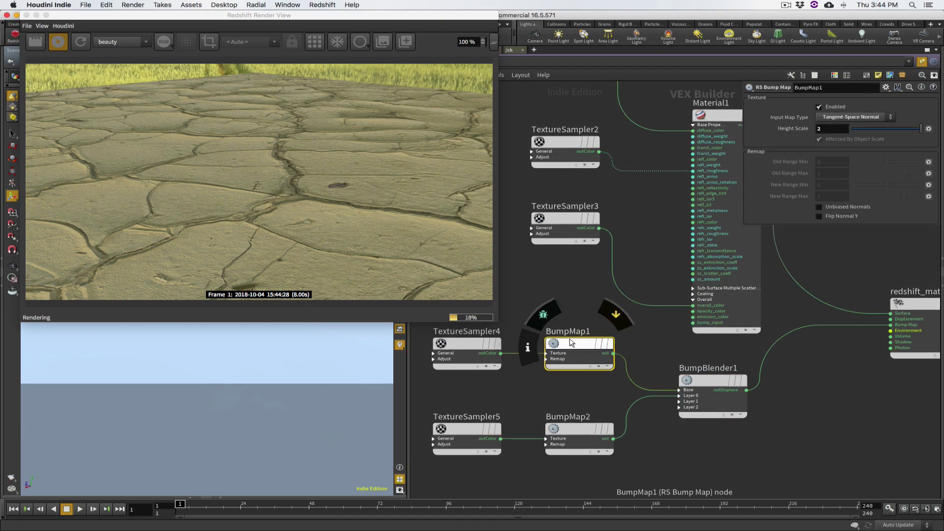
{"action": "left_click", "coordinate": [819, 106]}
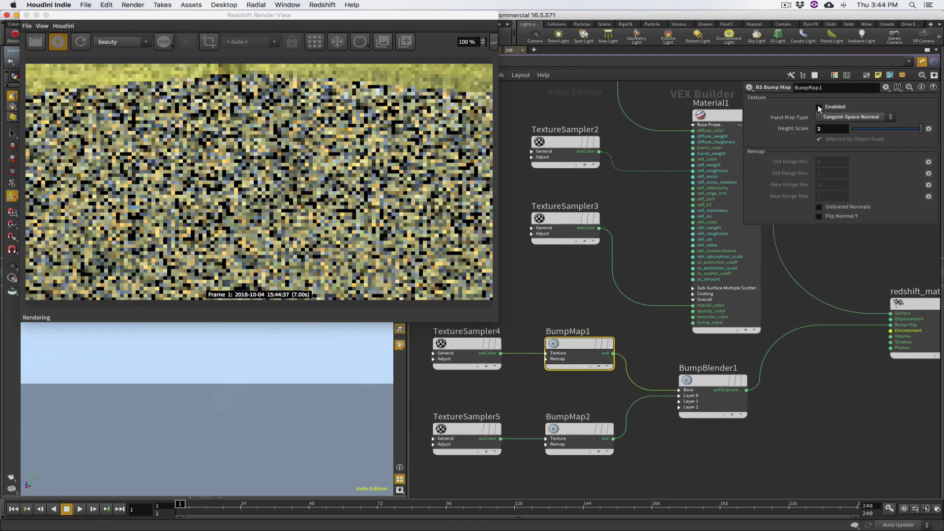
{"action": "left_click", "coordinate": [818, 107]}
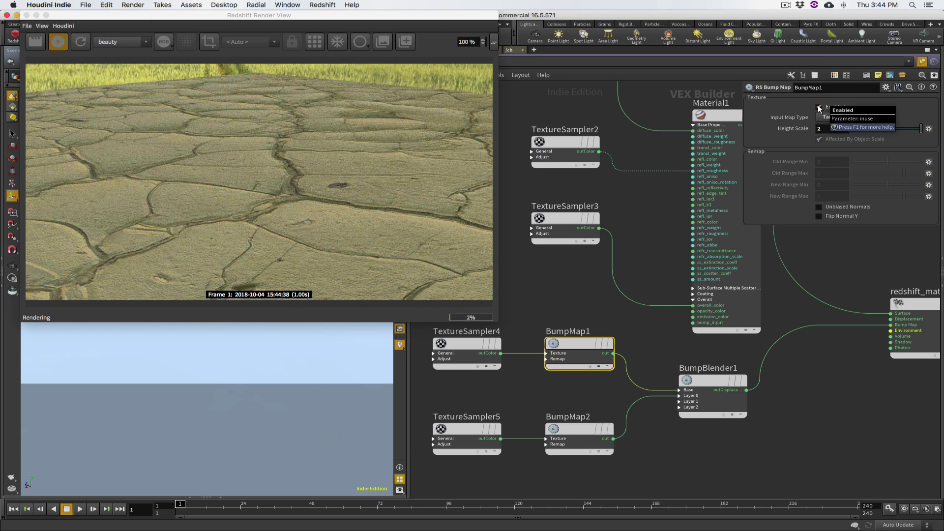
{"action": "left_click", "coordinate": [819, 107]}
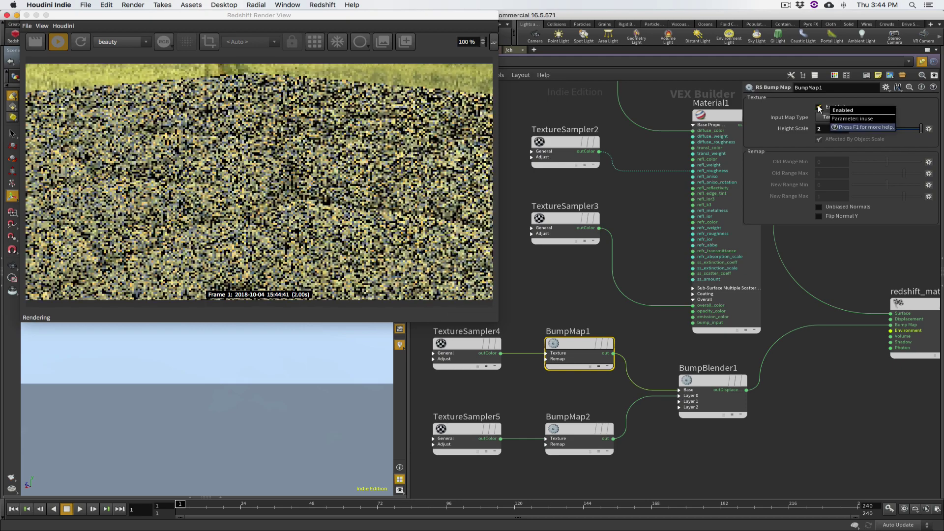
Step: Toggle BumpMap2's Enabled option off and back on to compare the render with and without the bump texture
{"action": "left_click", "coordinate": [579, 429]}
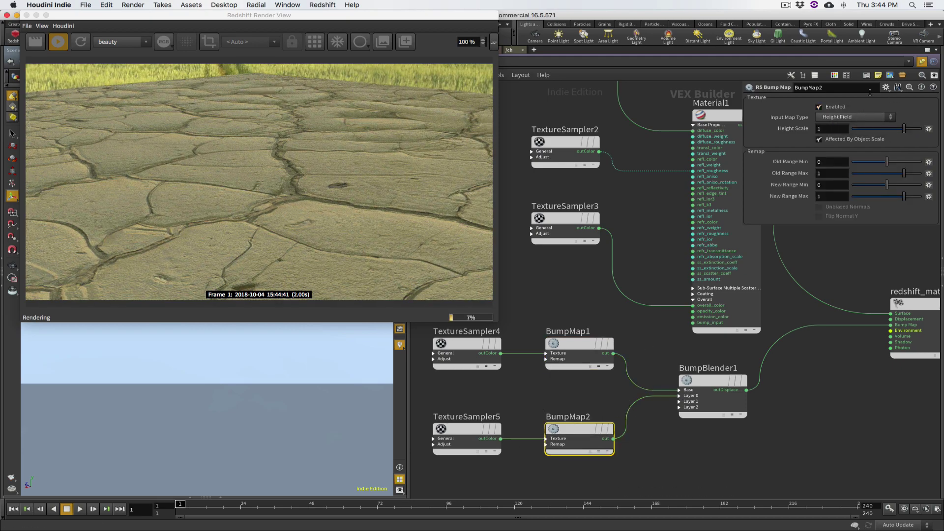
{"action": "left_click", "coordinate": [818, 107]}
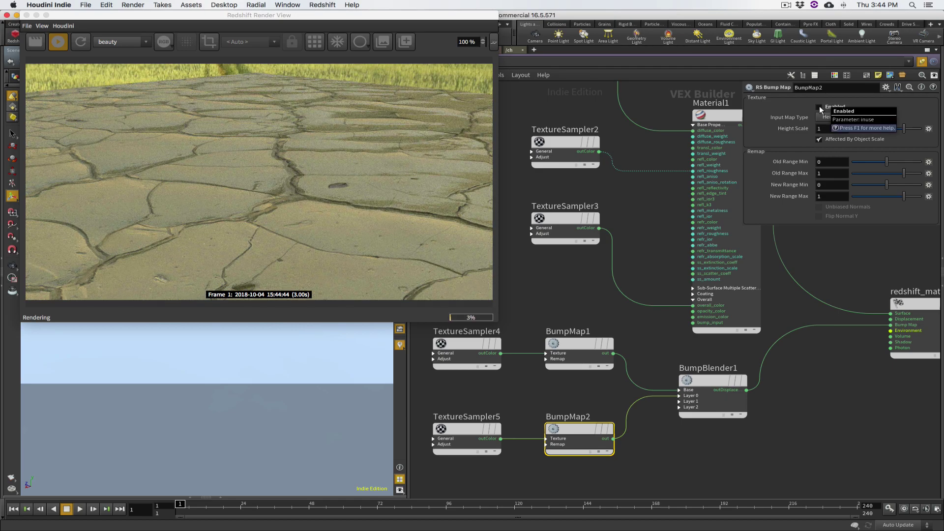
{"action": "left_click", "coordinate": [819, 107]}
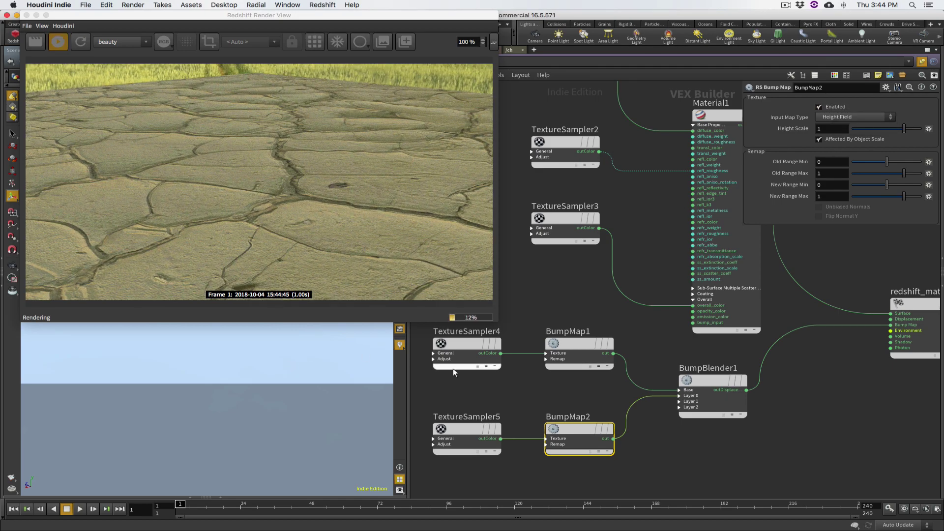
Step: Add an RS Texture node directly below TextureSampler5
{"action": "left_click_drag", "start_coordinate": [546, 399], "coordinate": [548, 340]}
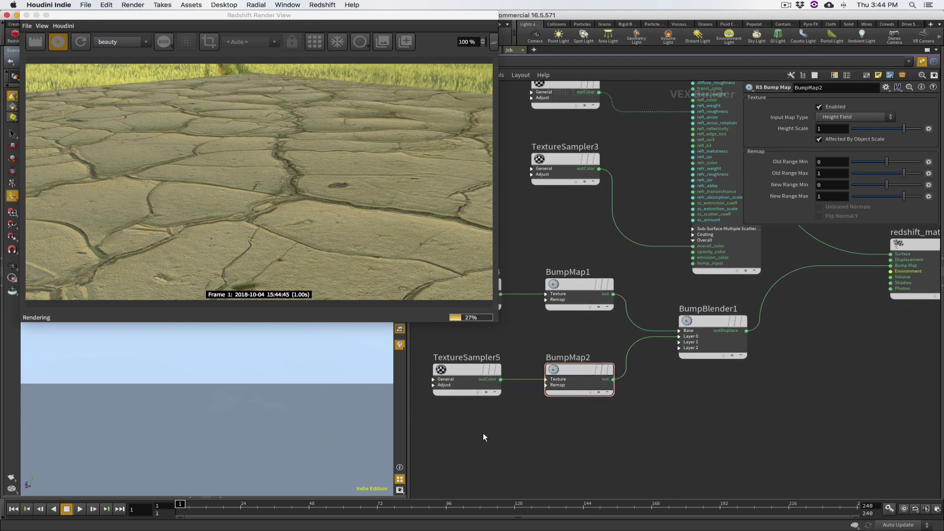
{"action": "key", "text": "Tab"}
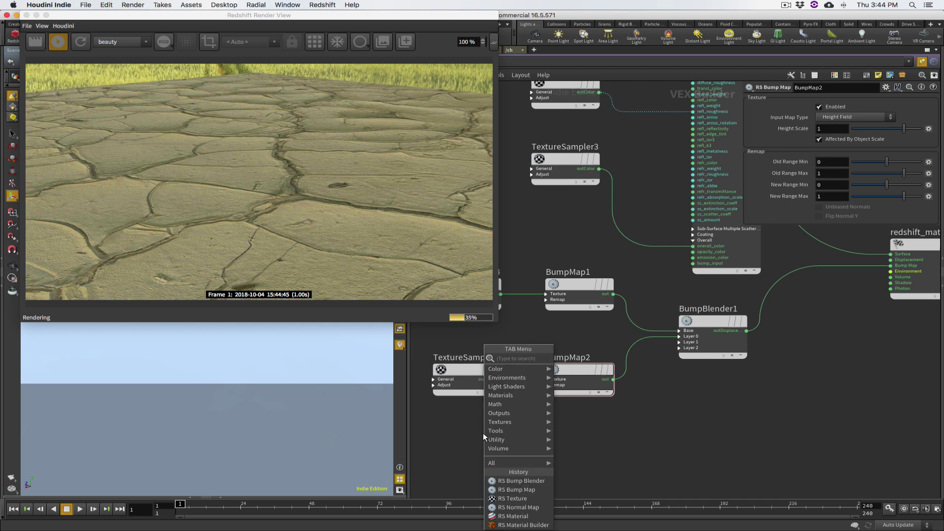
{"action": "type", "text": "te"}
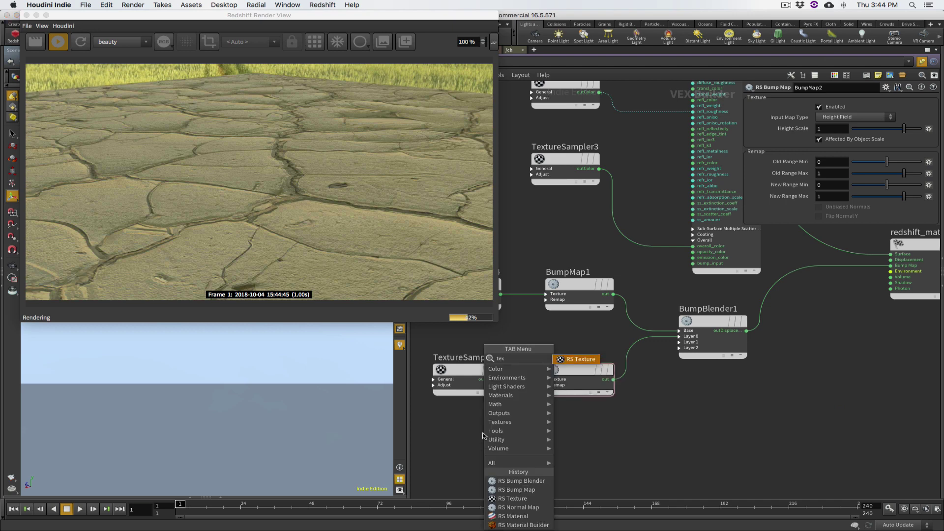
{"action": "type", "text": "x"}
{"action": "key", "text": "Return"}
{"action": "left_click", "coordinate": [465, 438]}
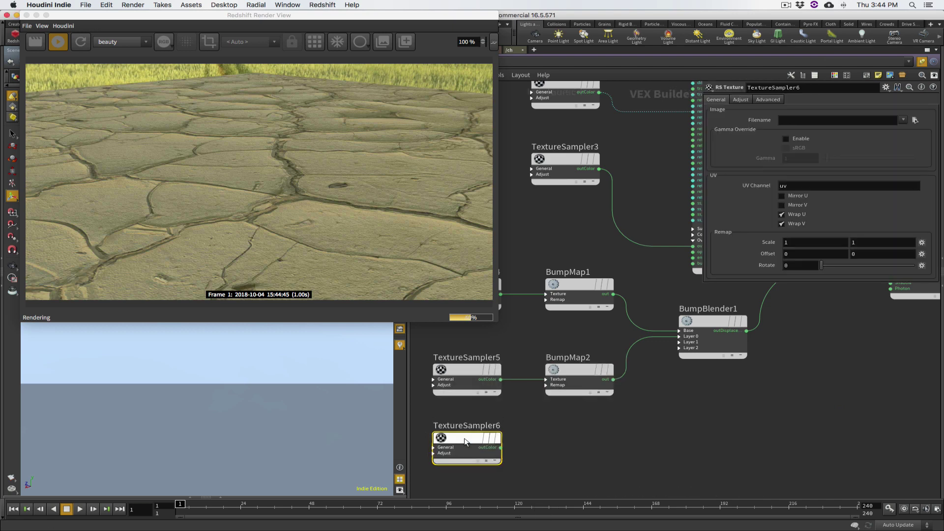
Step: Preview the displacement and cavity maps, load pjEmy_4K_Cavity.jpg into the new texture node, and enable its Gamma Override
{"action": "left_click", "coordinate": [915, 120]}
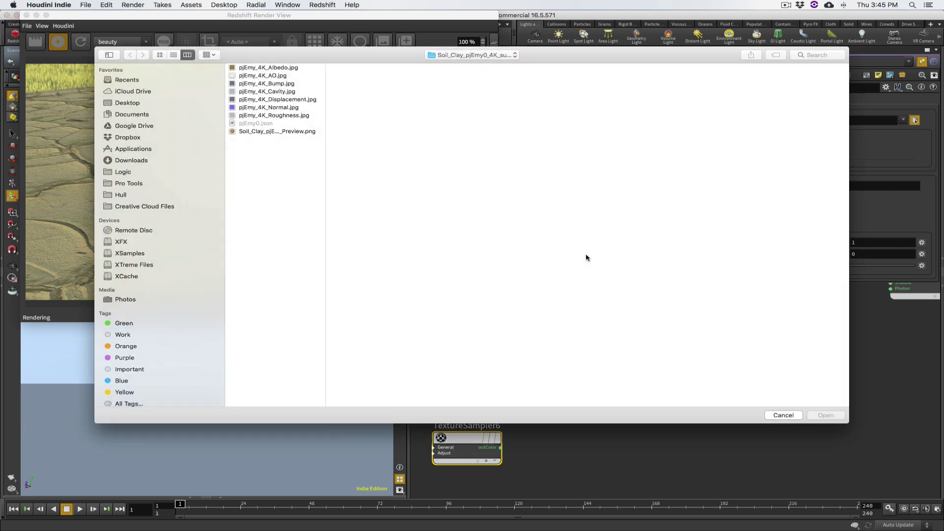
{"action": "left_click_drag", "start_coordinate": [325, 234], "coordinate": [455, 232]}
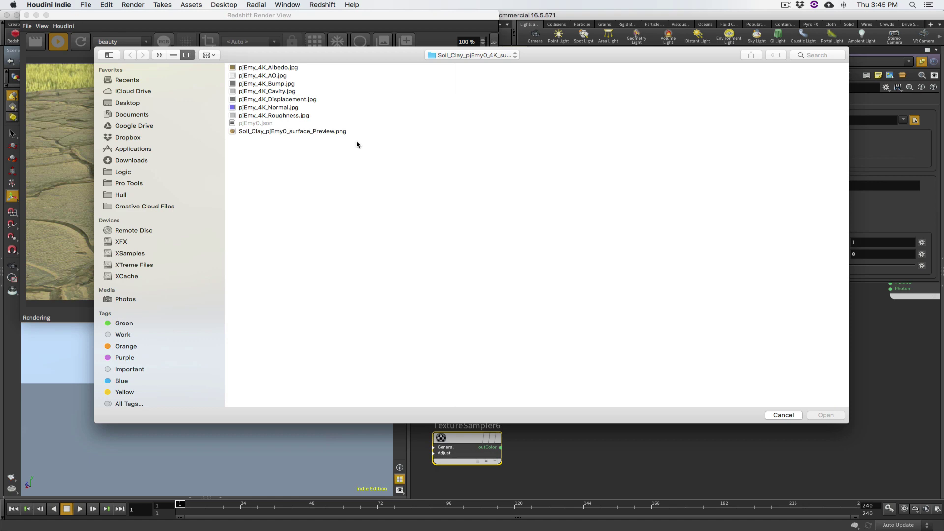
{"action": "left_click", "coordinate": [302, 99]}
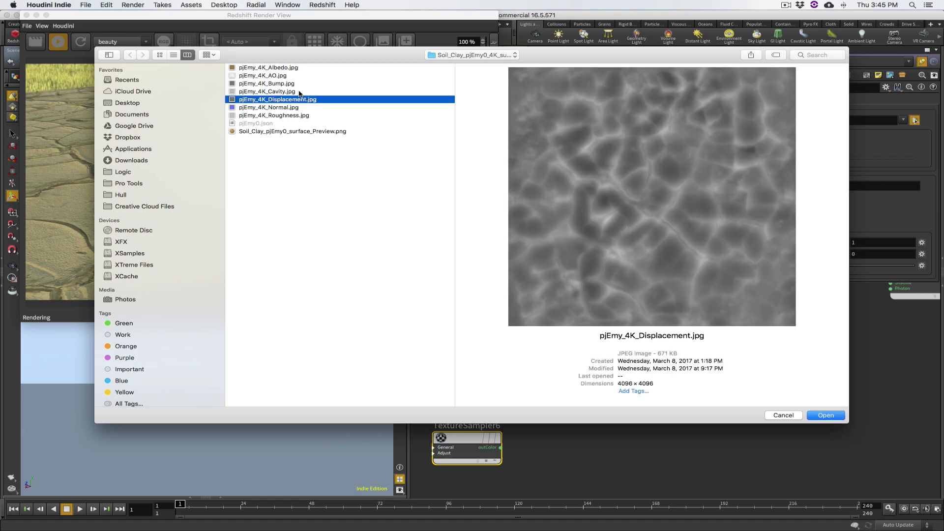
{"action": "left_click", "coordinate": [290, 91]}
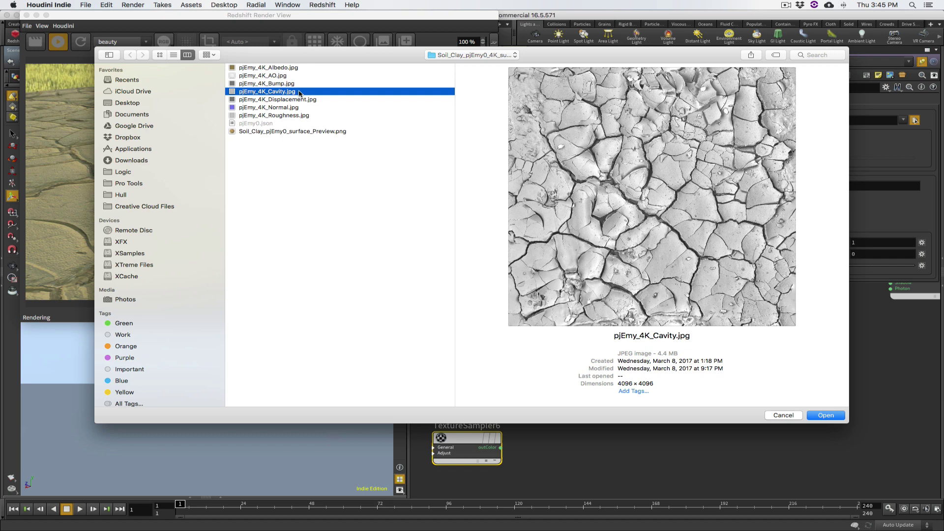
{"action": "key", "text": "space"}
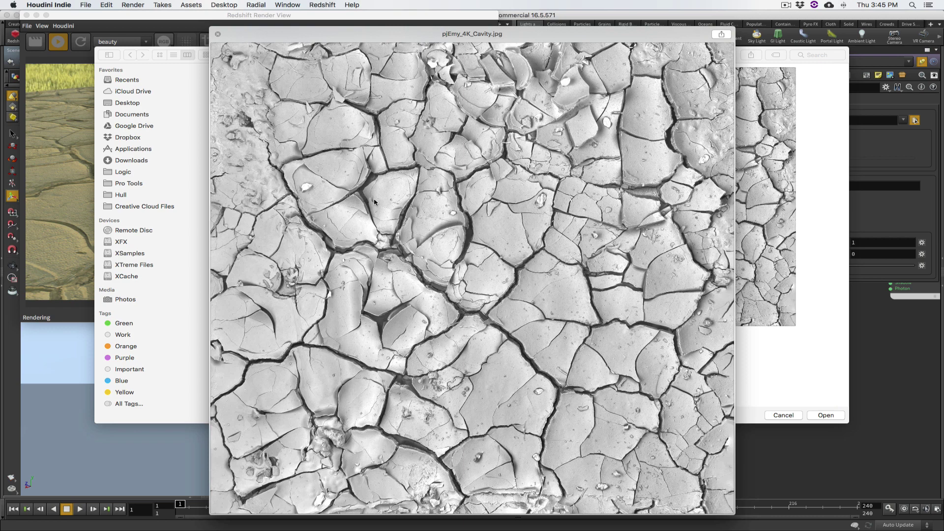
{"action": "key", "text": "space"}
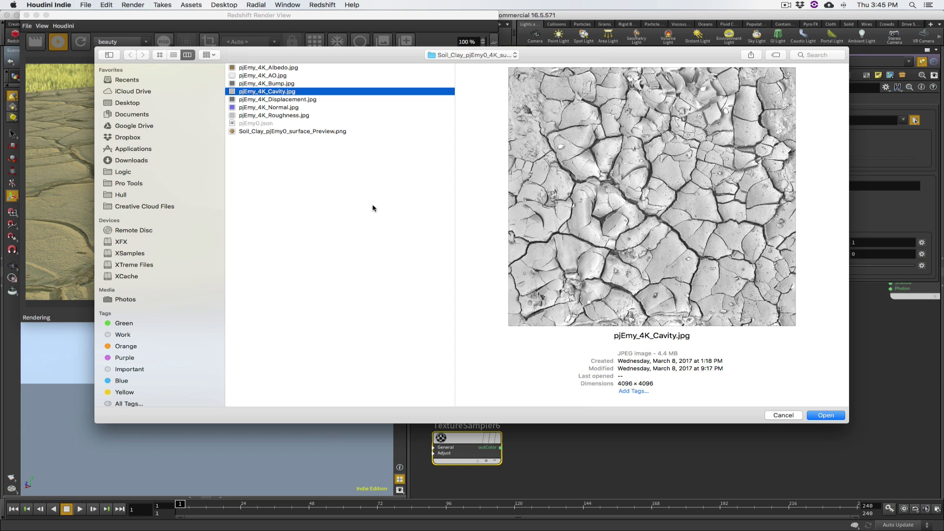
{"action": "left_click", "coordinate": [832, 418]}
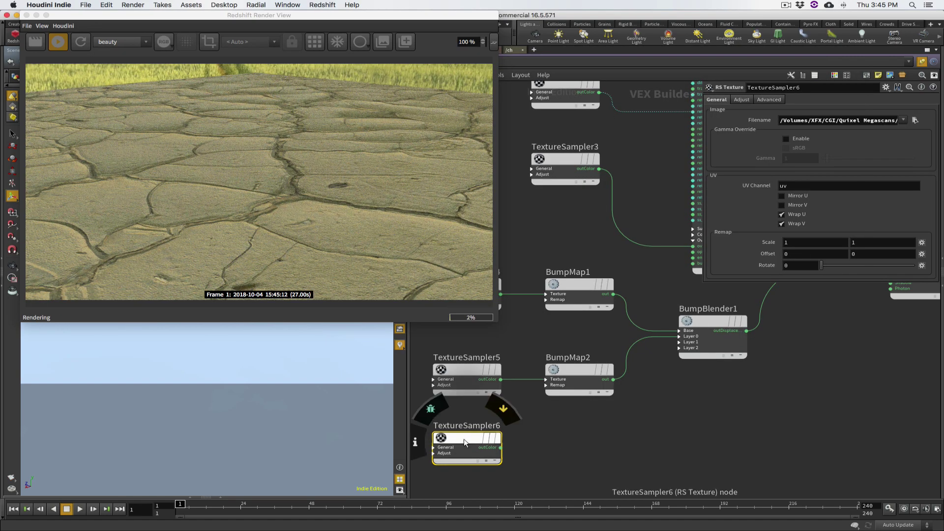
{"action": "left_click", "coordinate": [785, 139]}
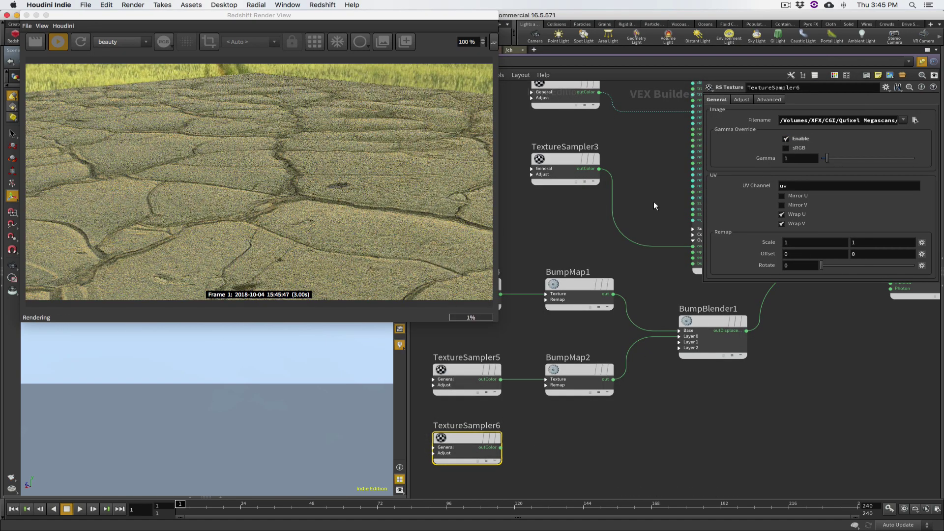
Step: Move the cavity texture node TextureSampler6 above TextureSampler4, and shift TextureSampler2 and TextureSampler3 down to free space beside Material1
{"action": "scroll", "coordinate": [597, 244], "scroll_direction": "down", "scroll_amount": 3, "text": "alt"}
{"action": "scroll", "coordinate": [597, 244], "scroll_direction": "down", "scroll_amount": 1, "text": "alt"}
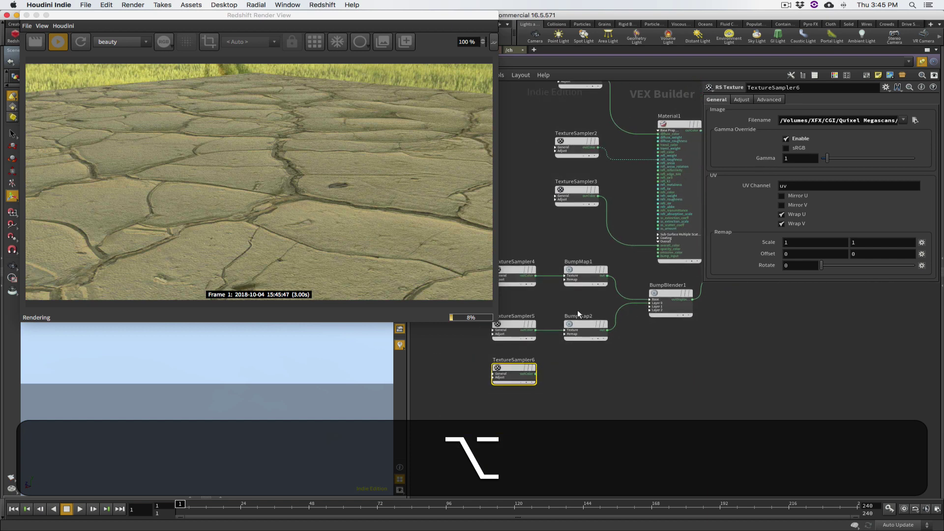
{"action": "left_click_drag", "start_coordinate": [519, 369], "coordinate": [527, 225]}
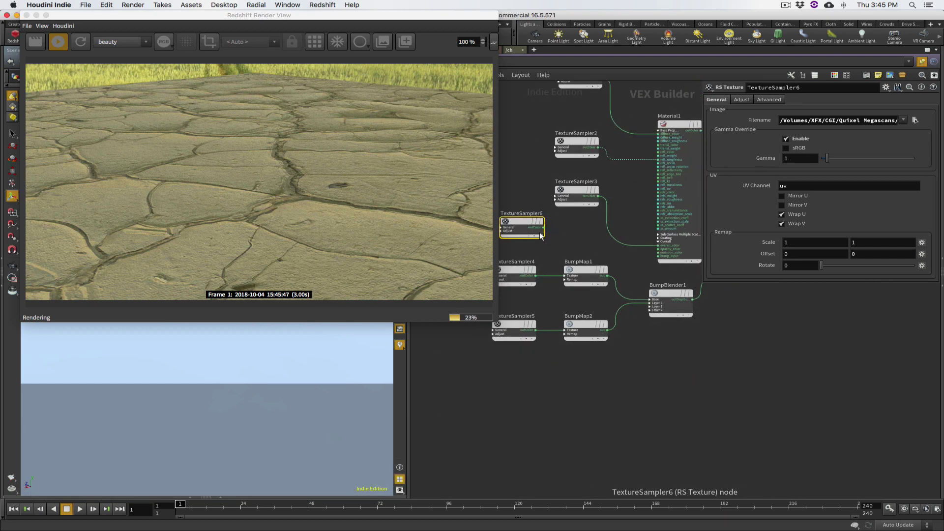
{"action": "left_click_drag", "start_coordinate": [575, 191], "coordinate": [579, 231]}
{"action": "left_click_drag", "start_coordinate": [576, 137], "coordinate": [576, 185]}
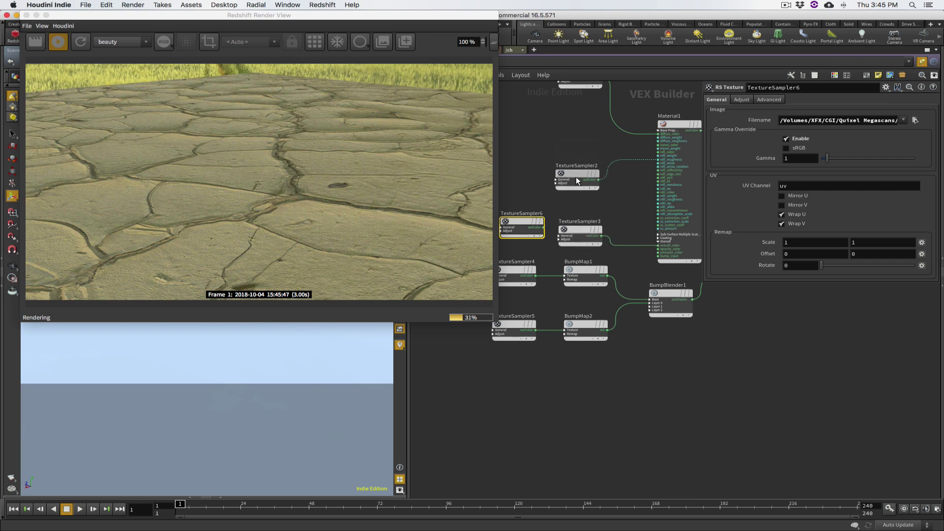
Step: Connect TextureSampler6's colour output to Material1's diffuse_weight input and inspect the cracks in the render up close
{"action": "left_click_drag", "start_coordinate": [543, 229], "coordinate": [655, 140]}
{"action": "mouse_move", "coordinate": [592, 155]}
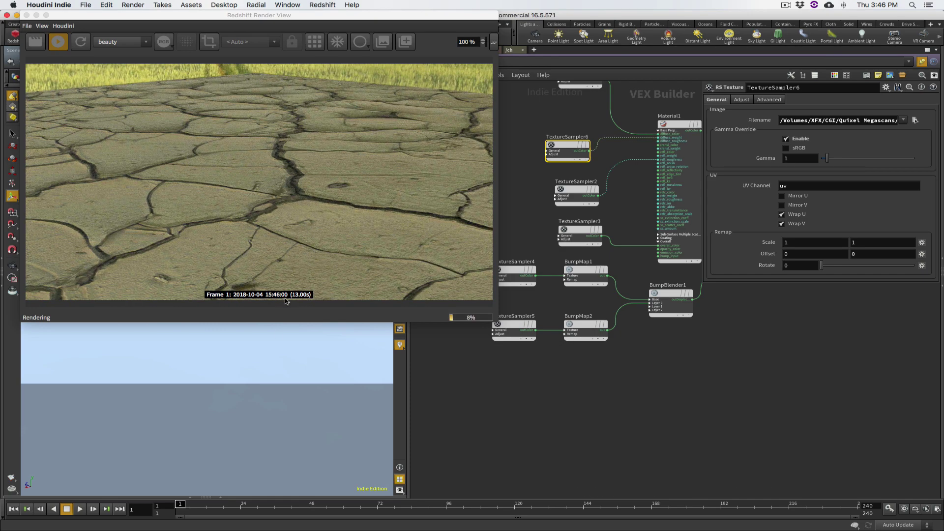
{"action": "middle_click_drag", "start_coordinate": [276, 344], "coordinate": [259, 349], "text": "alt"}
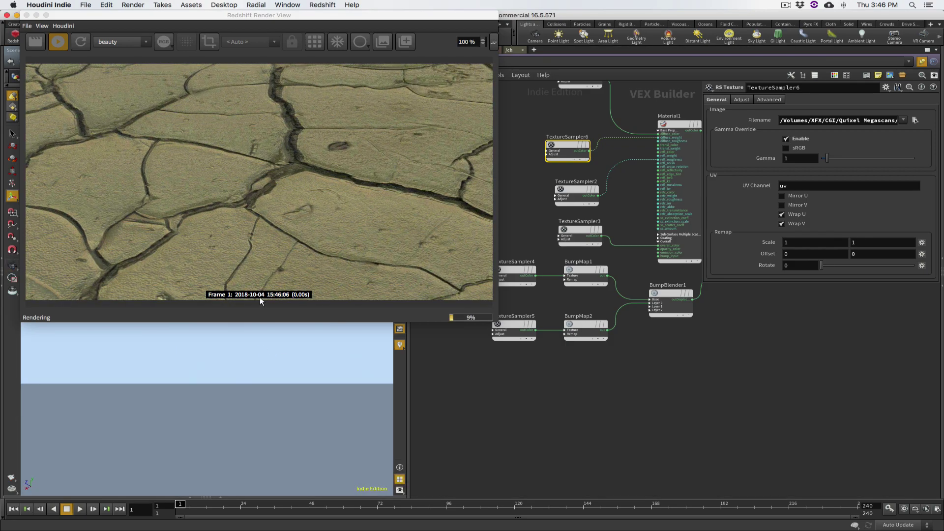
{"action": "middle_click_drag", "start_coordinate": [253, 348], "coordinate": [277, 352], "text": "alt"}
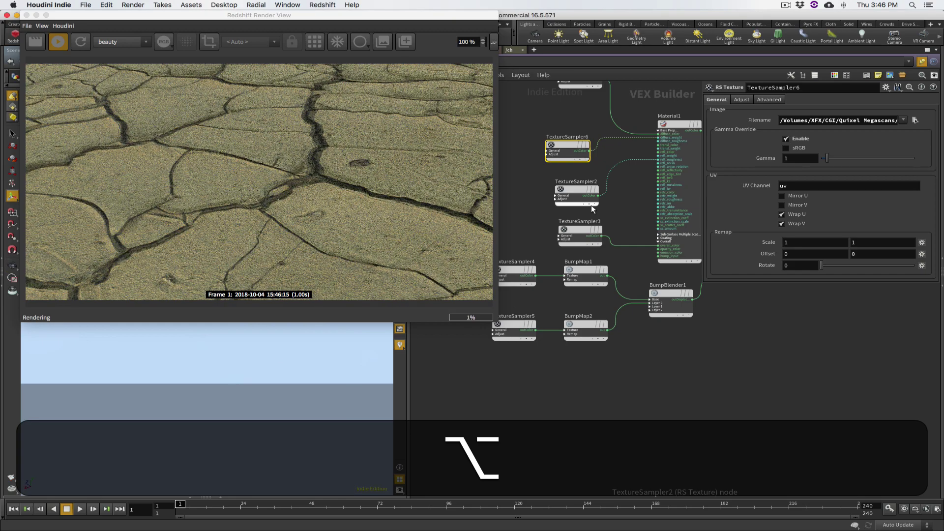
Step: Cut the wire between TextureSampler6 and Material1, and move the cavity texture node aside
{"action": "left_click_drag", "start_coordinate": [570, 149], "coordinate": [543, 150]}
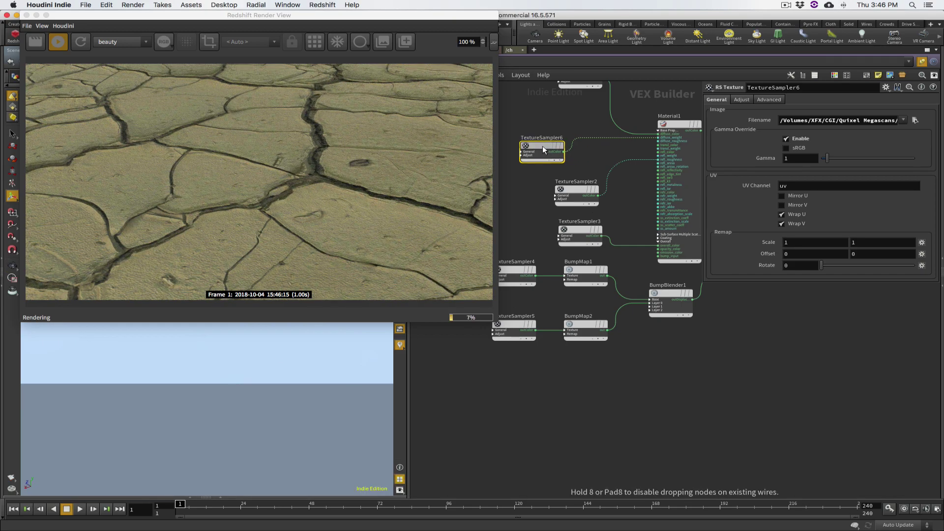
{"action": "key", "text": "y"}
{"action": "left_click_drag", "start_coordinate": [604, 142], "coordinate": [606, 150]}
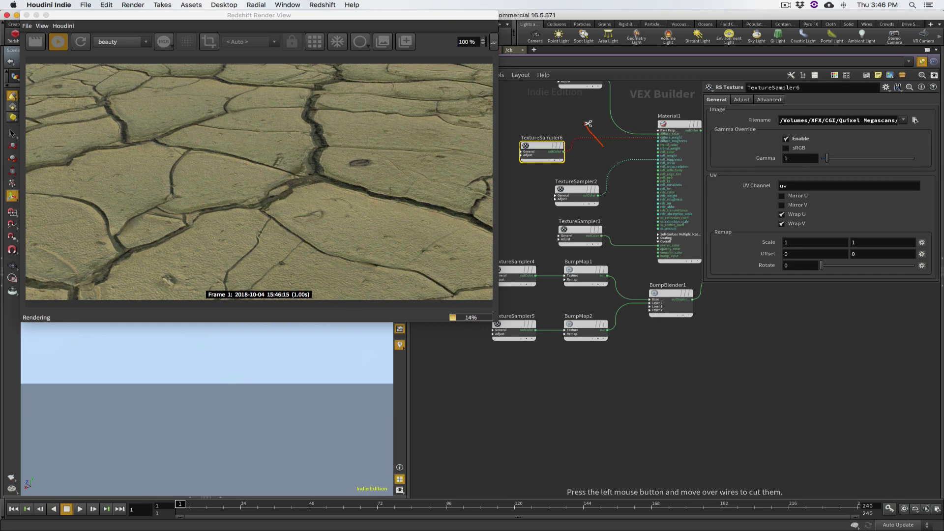
{"action": "mouse_move", "coordinate": [549, 144]}
{"action": "left_click_drag", "start_coordinate": [548, 144], "coordinate": [538, 136]}
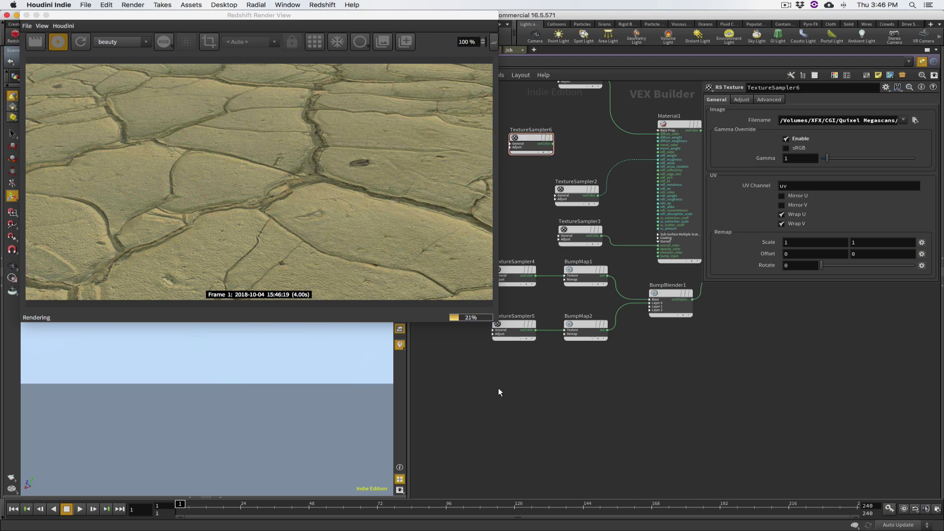
Step: Add another RS Texture node below TextureSampler5 for the displacement map
{"action": "key", "text": "Tab"}
{"action": "type", "text": "tex"}
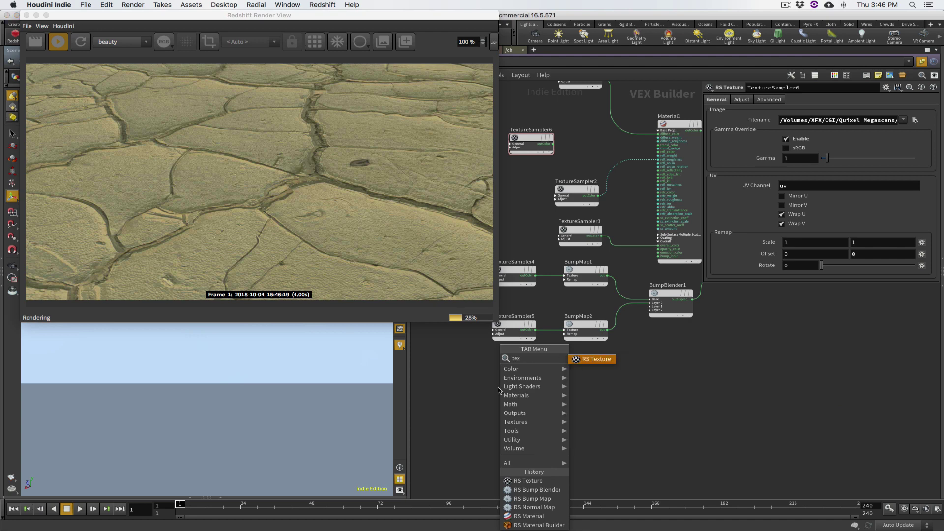
{"action": "key", "text": "Return"}
{"action": "left_click", "coordinate": [507, 401]}
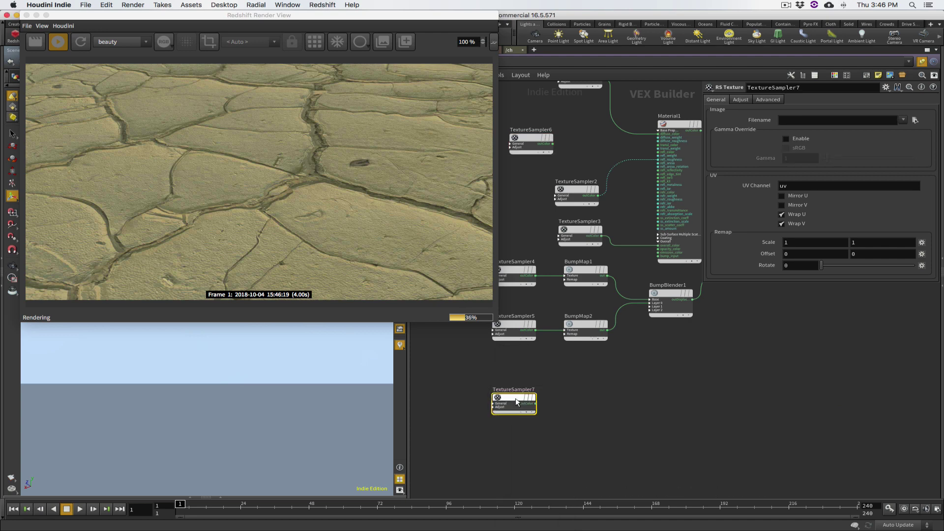
Step: Preview pjEmy_4K_Displacement.jpg at large size and load it into TextureSampler7
{"action": "left_click", "coordinate": [915, 121]}
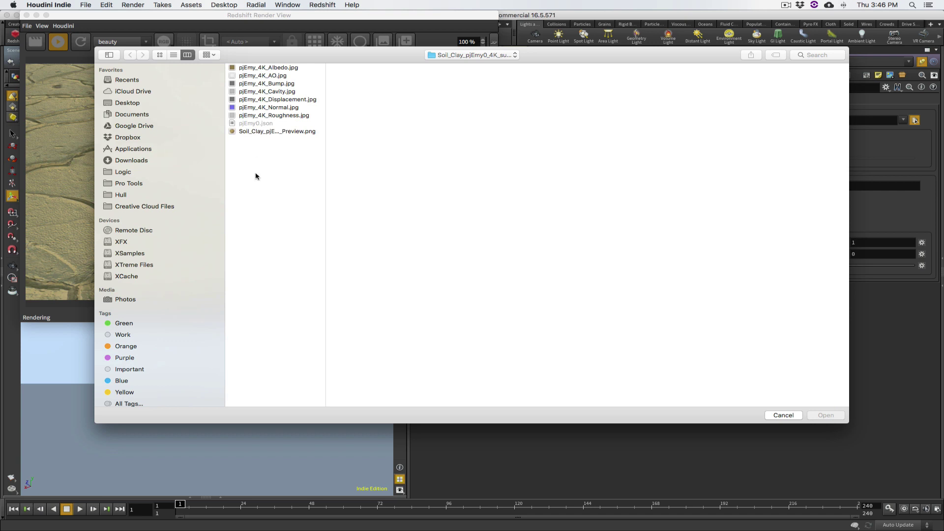
{"action": "left_click", "coordinate": [278, 100]}
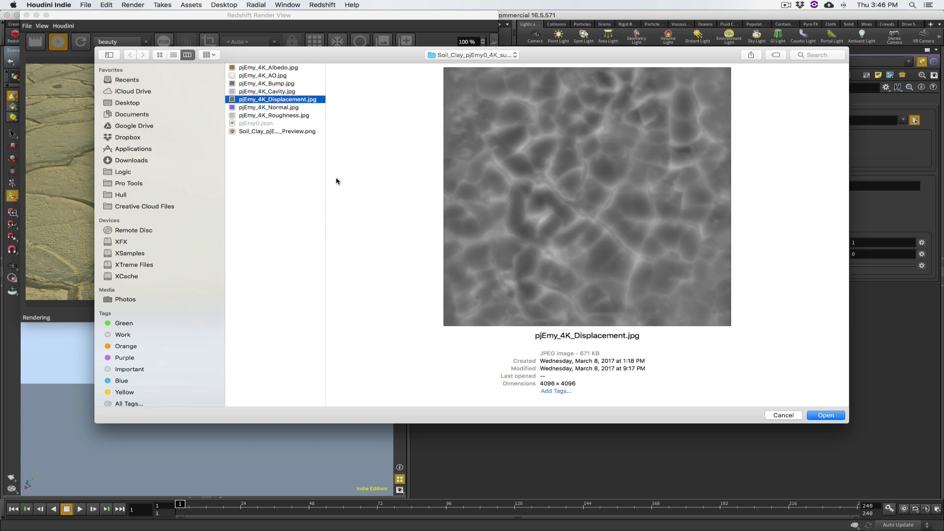
{"action": "left_click_drag", "start_coordinate": [329, 181], "coordinate": [390, 176]}
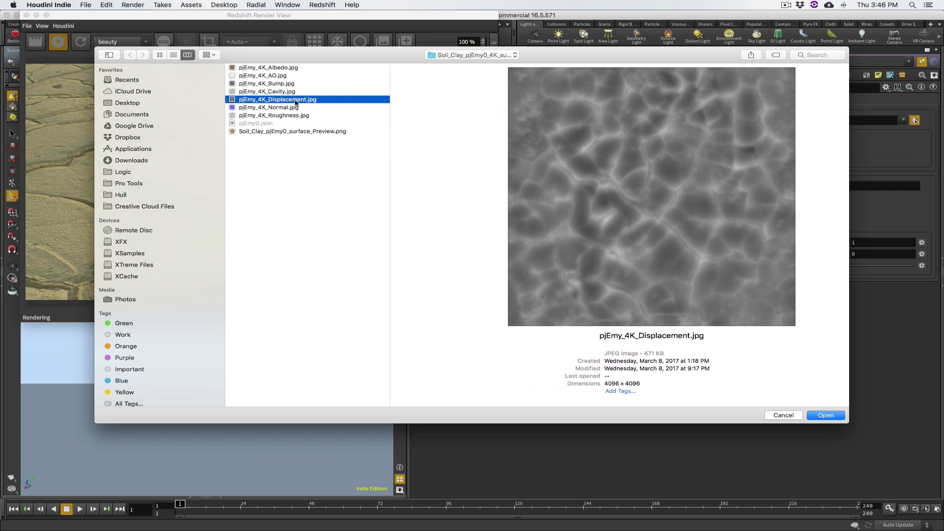
{"action": "key", "text": "space"}
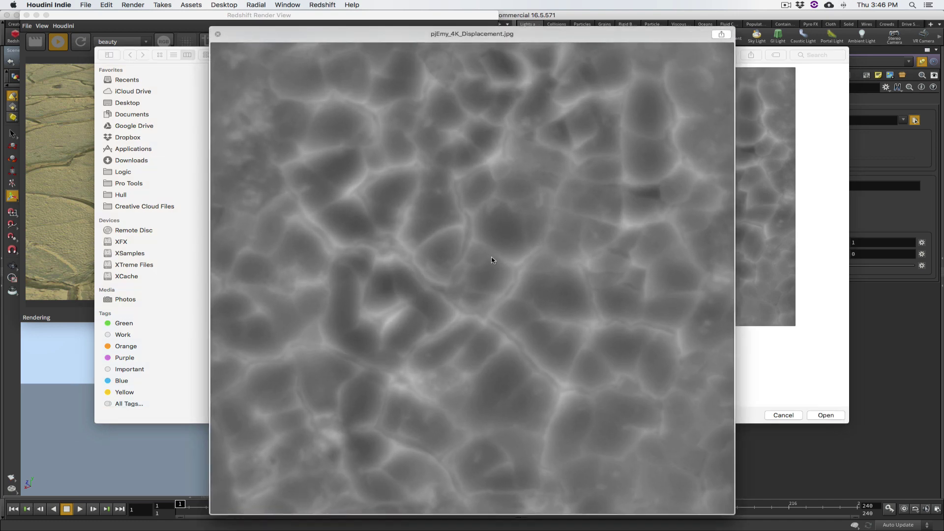
{"action": "key", "text": "space"}
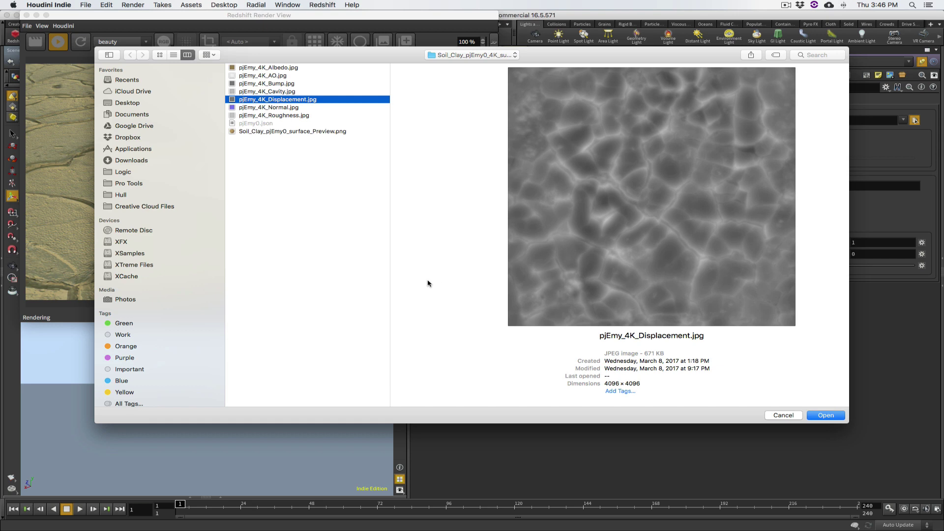
{"action": "left_click", "coordinate": [841, 416]}
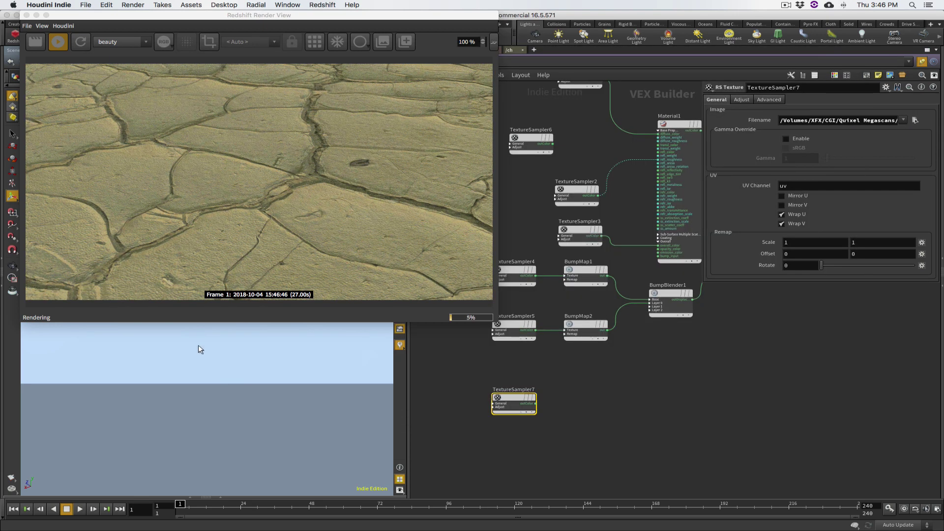
Step: Orbit the camera to a higher view of the ground plane and enable Gamma Override on TextureSampler7
{"action": "left_click_drag", "start_coordinate": [207, 348], "coordinate": [274, 331], "text": "alt"}
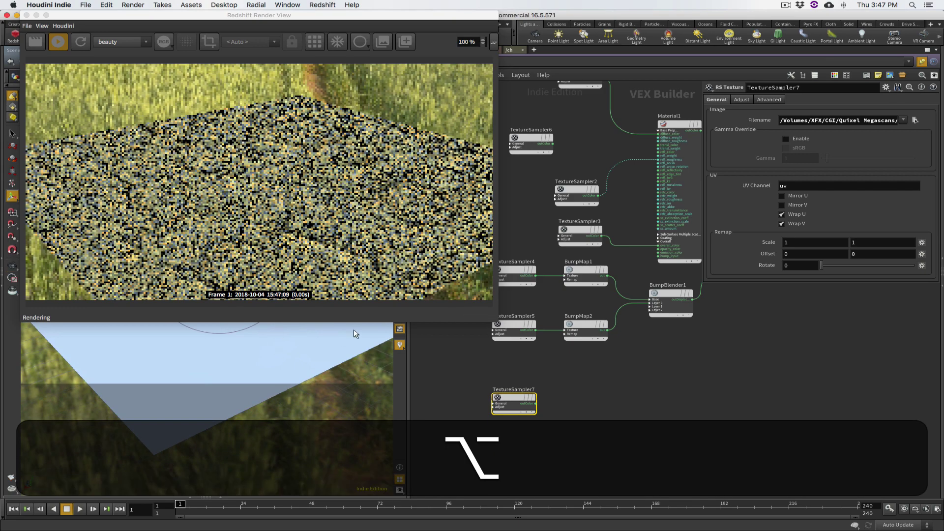
{"action": "mouse_move", "coordinate": [517, 397]}
{"action": "left_click_drag", "start_coordinate": [517, 397], "coordinate": [500, 396]}
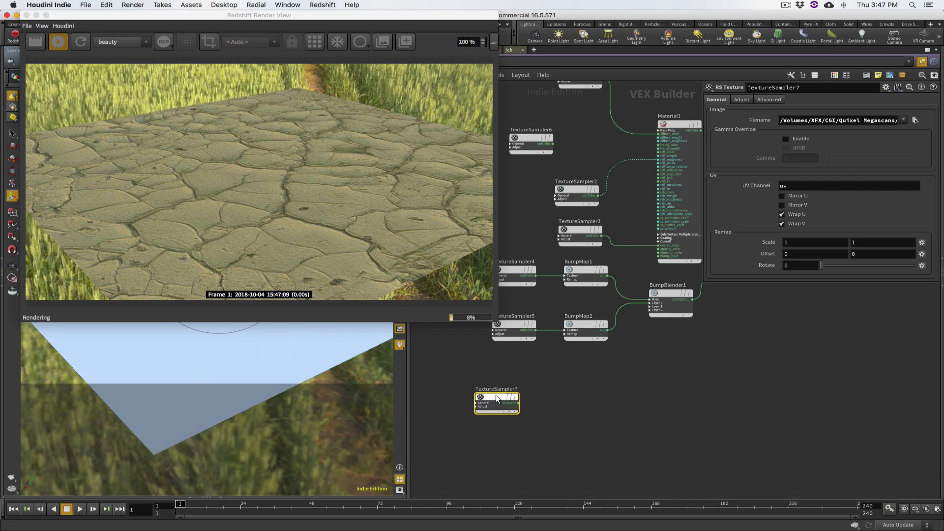
{"action": "left_click", "coordinate": [785, 139]}
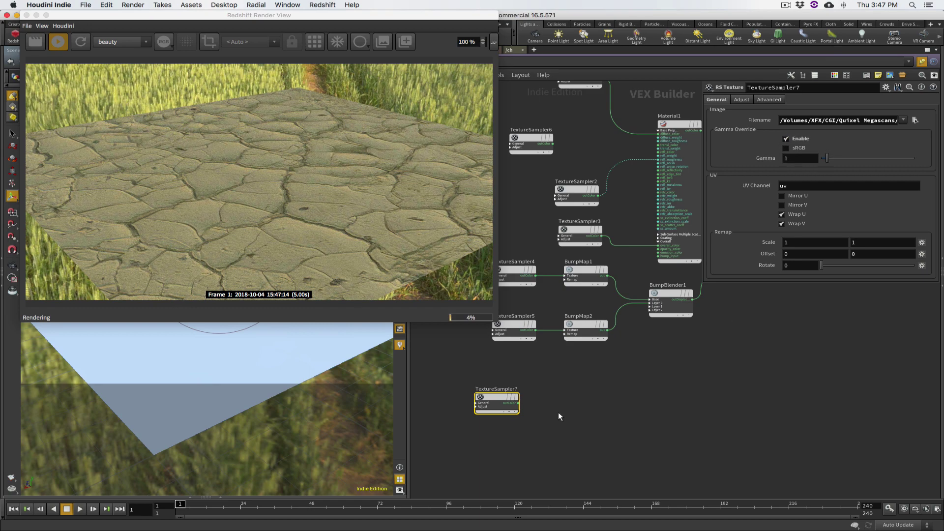
Step: Add an RS Displacement node fed by TextureSampler7's colour output and align it beside that texture node
{"action": "left_click", "coordinate": [520, 403]}
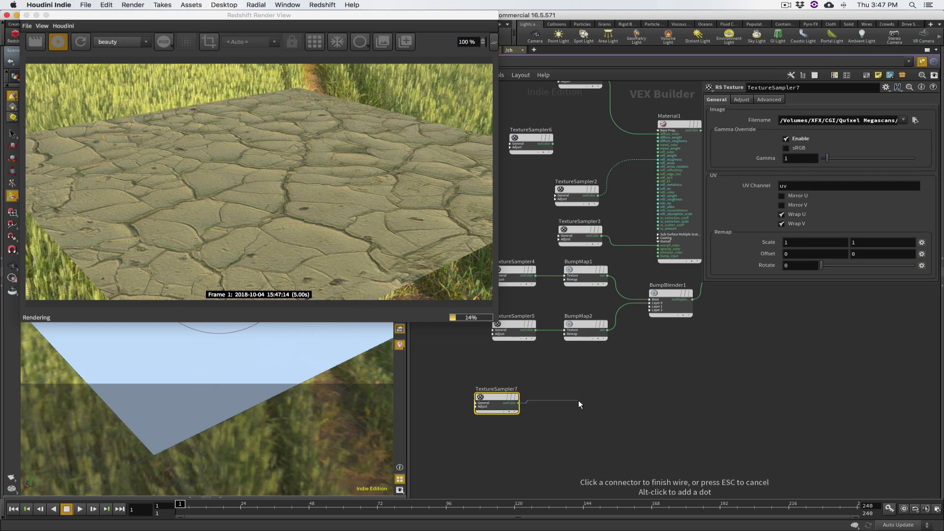
{"action": "key", "text": "Tab"}
{"action": "type", "text": "di"}
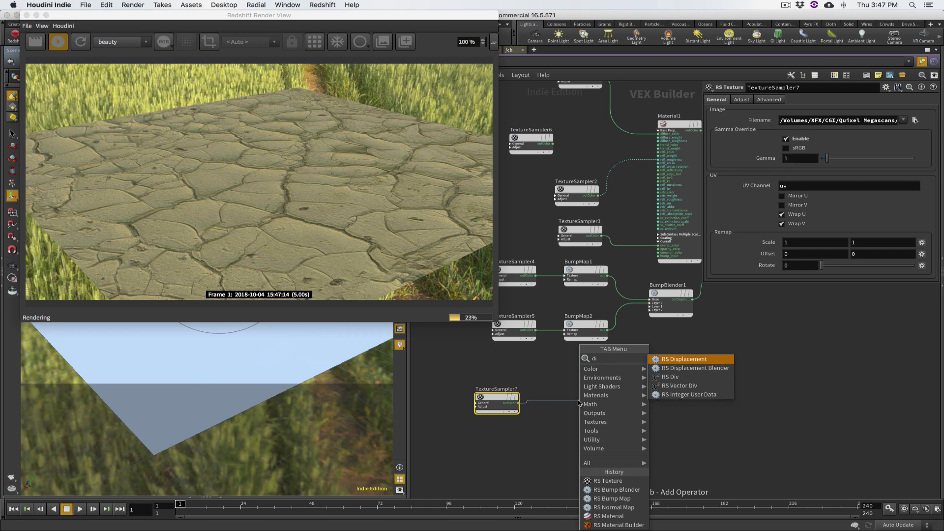
{"action": "key", "text": "Return"}
{"action": "left_click", "coordinate": [580, 404]}
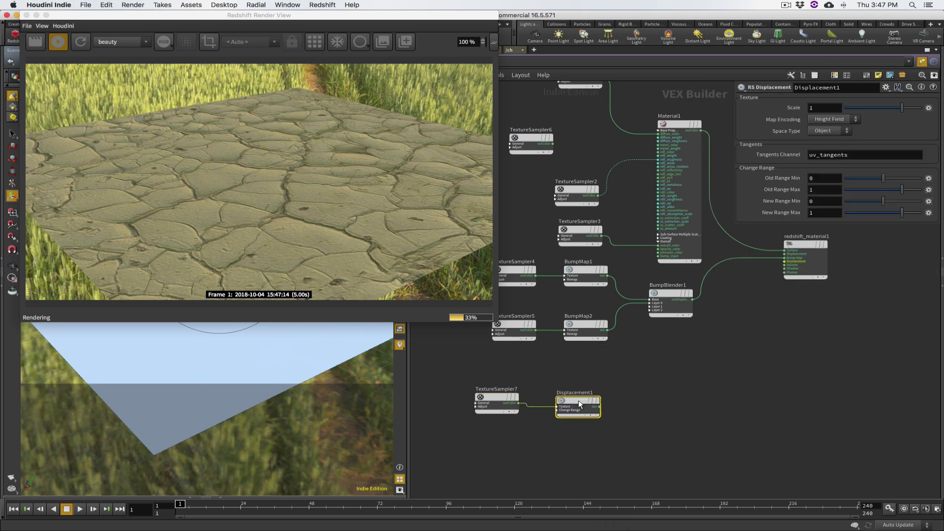
{"action": "left_click_drag", "start_coordinate": [579, 400], "coordinate": [586, 397]}
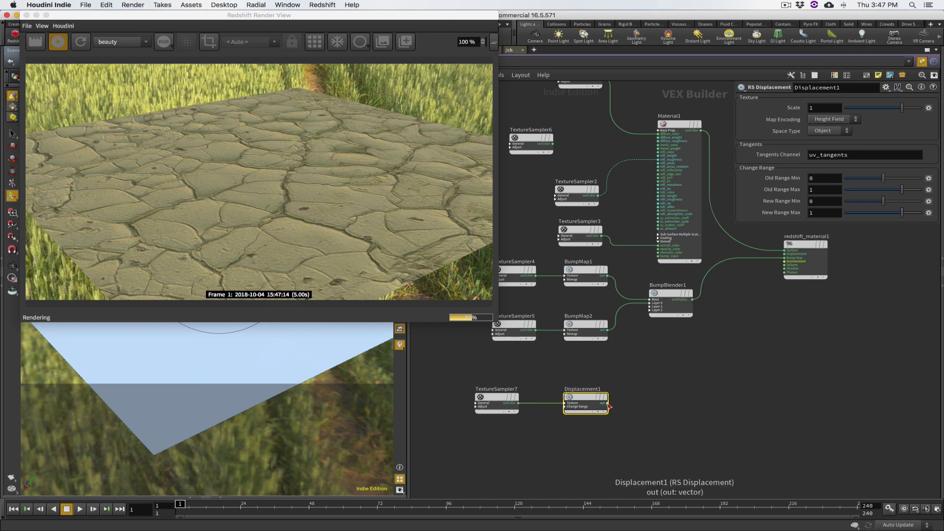
Step: Connect Displacement1's output to the Displacement input of redshift_material1 and check the connection
{"action": "left_click_drag", "start_coordinate": [608, 403], "coordinate": [786, 256]}
{"action": "scroll", "coordinate": [801, 268], "scroll_direction": "up", "scroll_amount": 5, "text": "alt"}
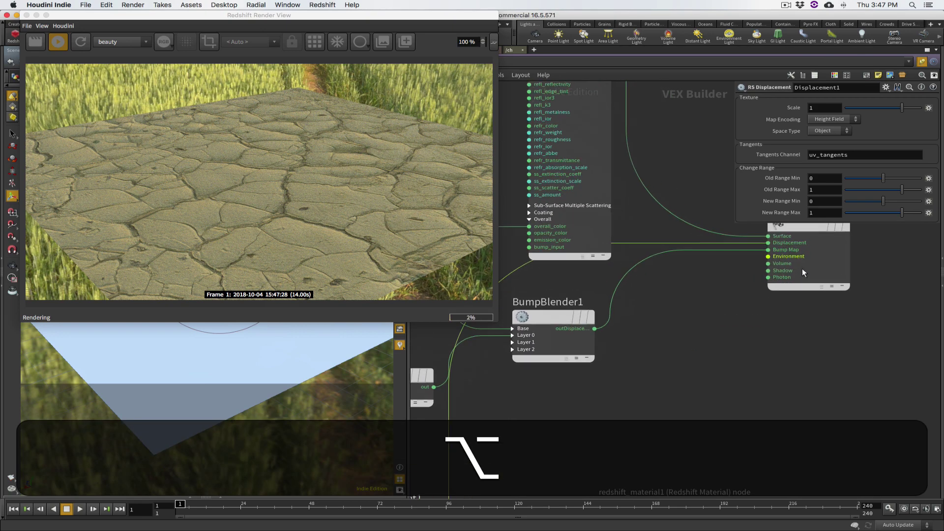
{"action": "middle_click_drag", "start_coordinate": [760, 332], "coordinate": [704, 396], "text": "alt"}
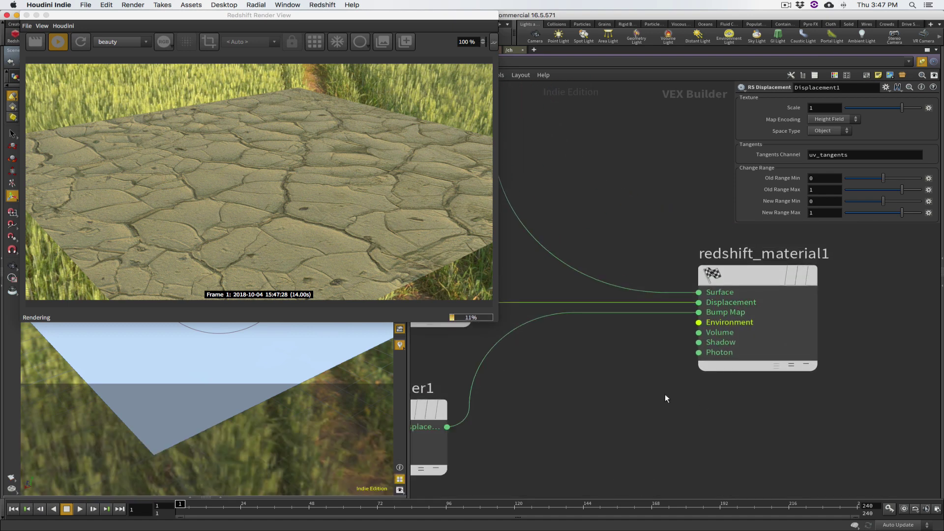
{"action": "scroll", "coordinate": [619, 398], "scroll_direction": "down", "scroll_amount": 6, "text": "alt"}
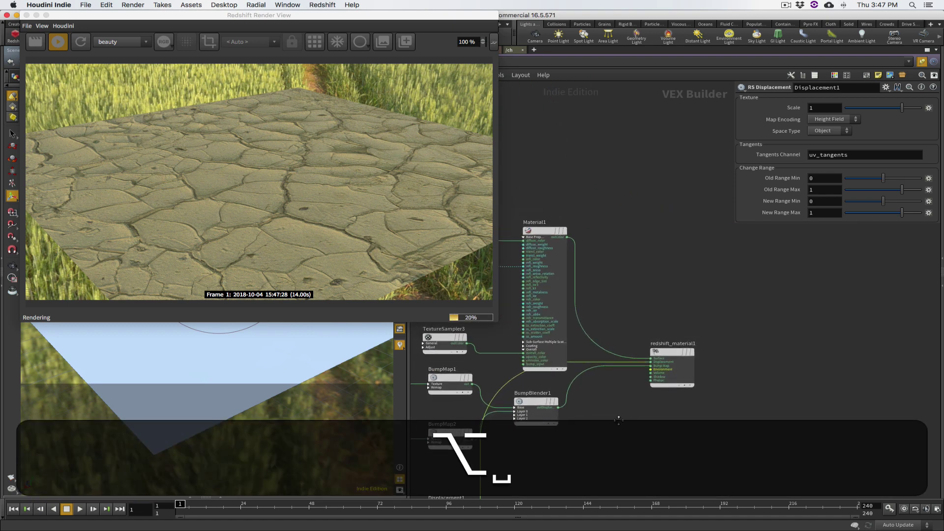
Step: Move Displacement1 beneath BumpBlender1 and line up TextureSampler7 with it below BumpMap2
{"action": "left_click_drag", "start_coordinate": [516, 429], "coordinate": [665, 415]}
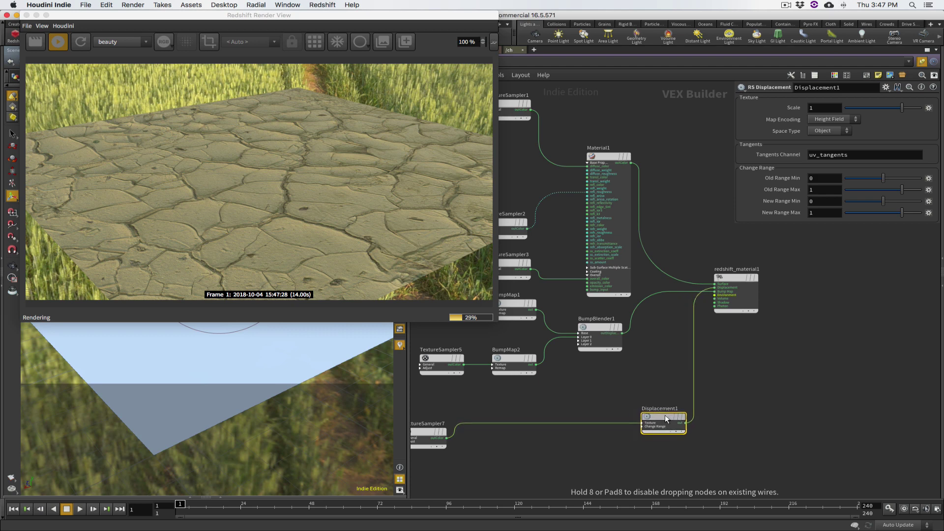
{"action": "left_click_drag", "start_coordinate": [420, 431], "coordinate": [510, 413]}
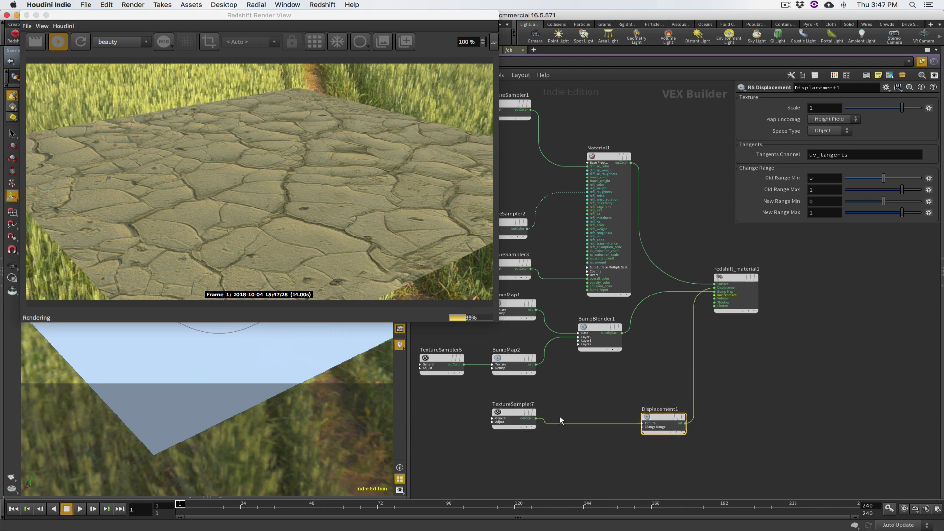
{"action": "mouse_move", "coordinate": [675, 419]}
{"action": "left_click_drag", "start_coordinate": [675, 419], "coordinate": [665, 414]}
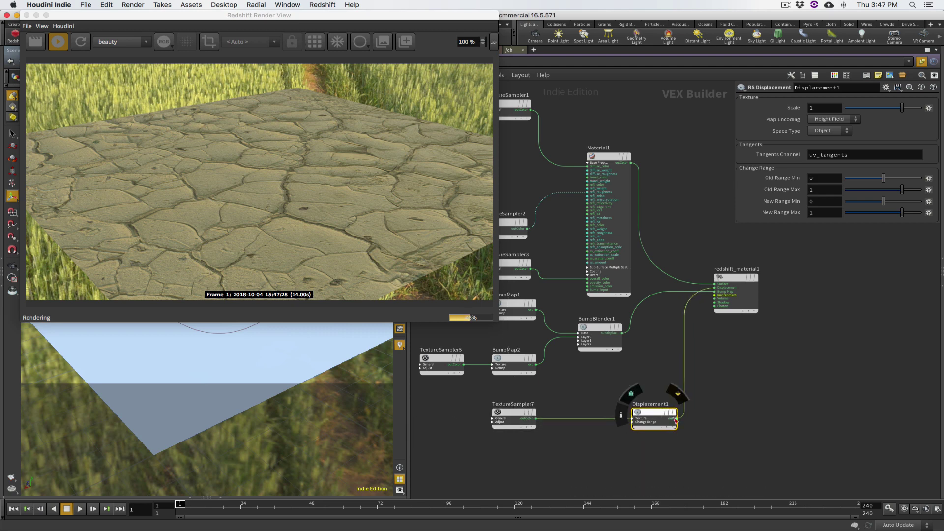
{"action": "right_click_drag", "start_coordinate": [707, 308], "coordinate": [727, 276], "text": "alt"}
{"action": "scroll", "coordinate": [713, 402], "scroll_direction": "down", "scroll_amount": 3}
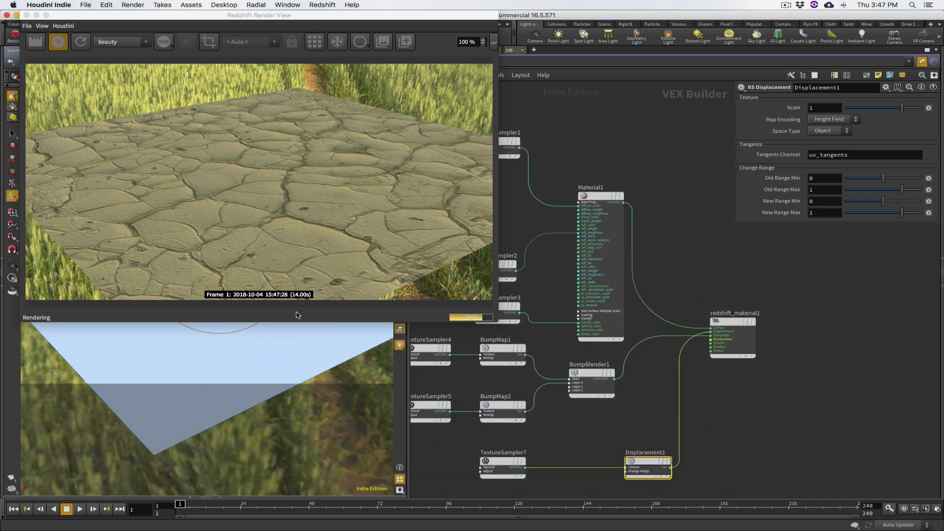
Step: Lower the camera angle slightly, then shrink and reposition the Redshift Render View so it clears the node network
{"action": "left_click_drag", "start_coordinate": [253, 354], "coordinate": [277, 350], "text": "alt"}
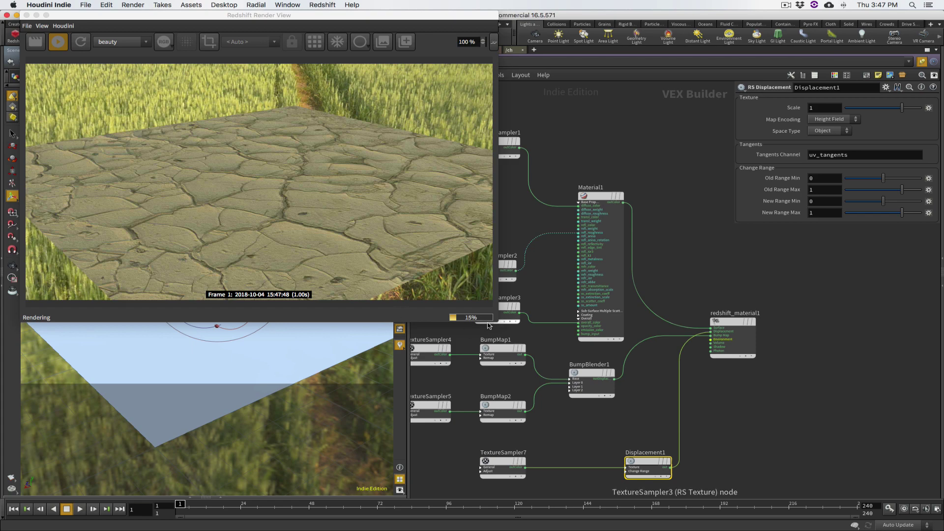
{"action": "left_click_drag", "start_coordinate": [497, 320], "coordinate": [441, 303]}
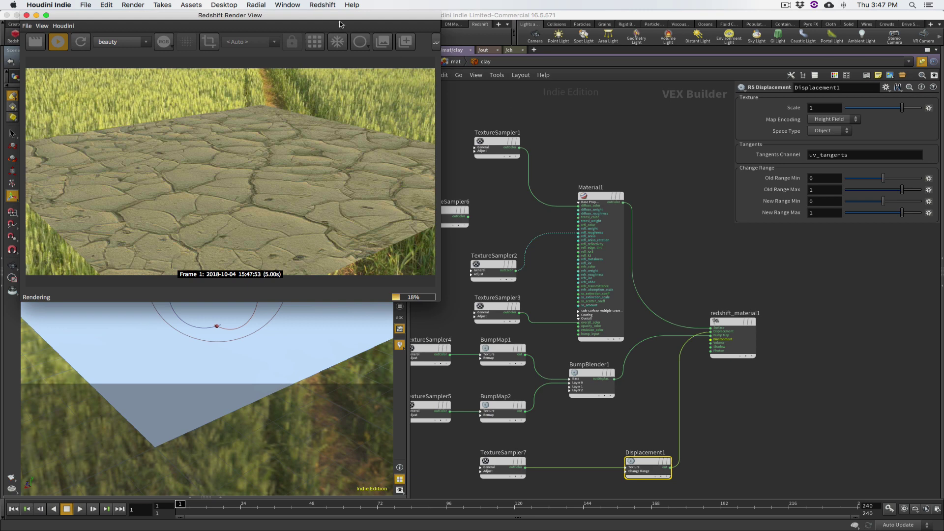
{"action": "left_click_drag", "start_coordinate": [305, 20], "coordinate": [283, 32]}
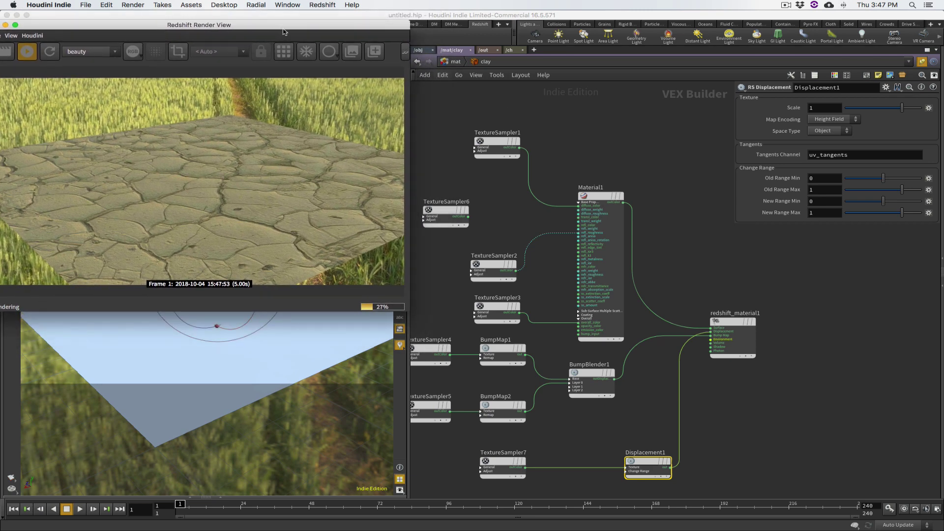
Step: Enable Displacement in grid_object1's Redshift OBJ tessellation and displacement settings, moving the Redshift Render View clear of the material nodes
{"action": "left_click", "coordinate": [418, 51]}
{"action": "left_click", "coordinate": [446, 138]}
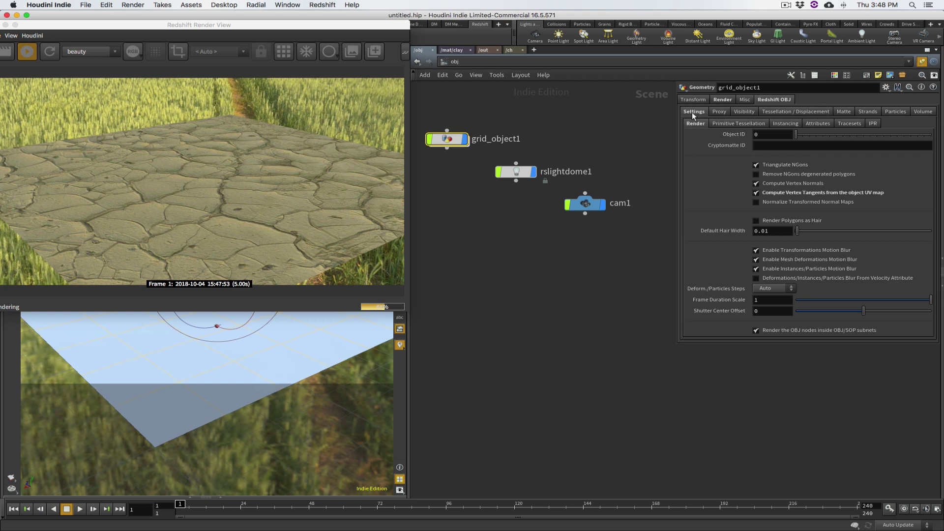
{"action": "left_click", "coordinate": [786, 110]}
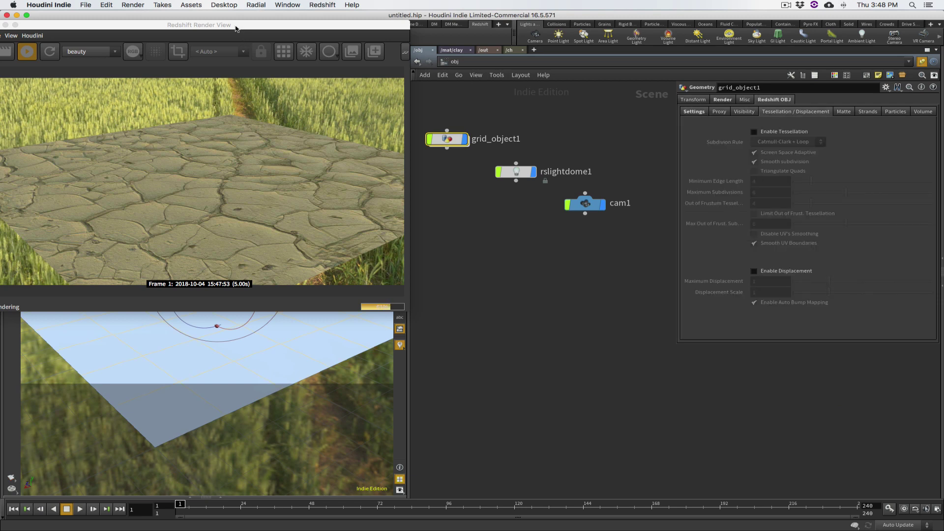
{"action": "left_click_drag", "start_coordinate": [236, 28], "coordinate": [313, 18]}
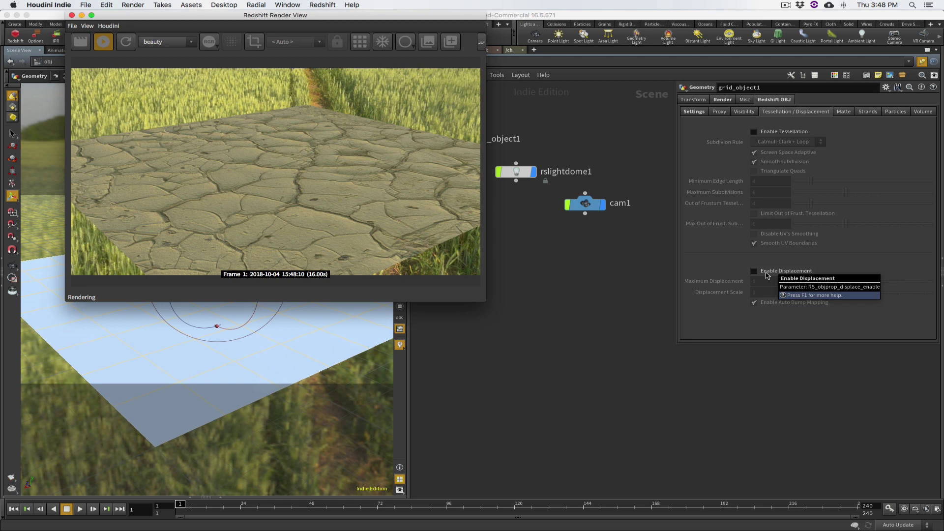
{"action": "left_click", "coordinate": [767, 273]}
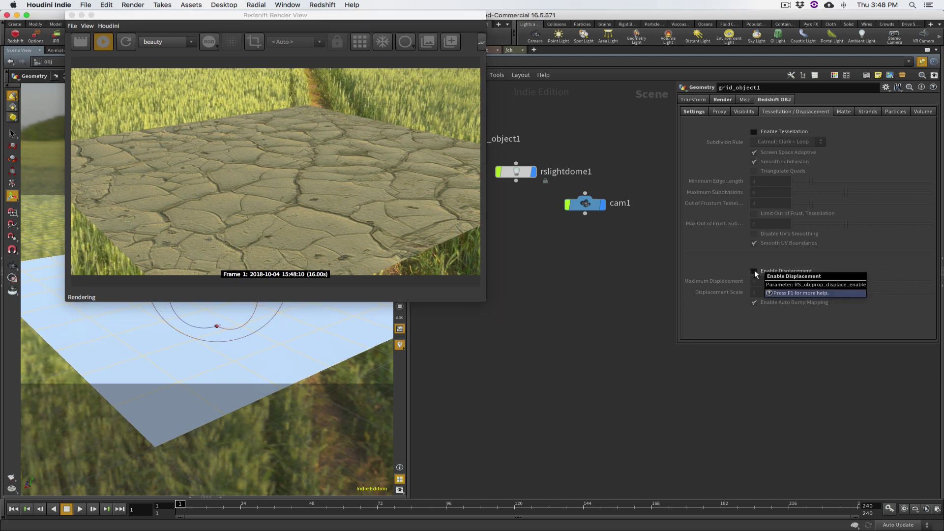
{"action": "left_click", "coordinate": [754, 272]}
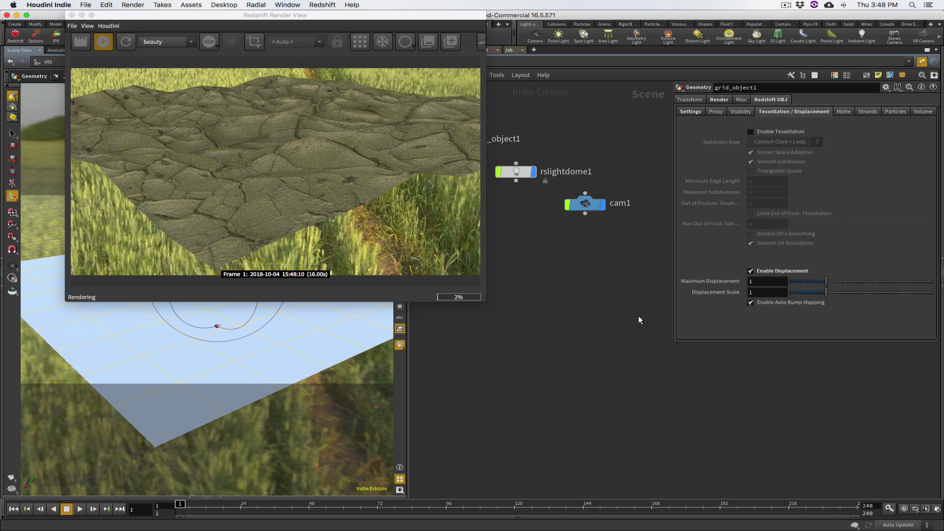
Step: Examine the displaced ground from several camera angles and check the row and column settings of grid1 inside grid_object1
{"action": "mouse_move", "coordinate": [258, 344]}
{"action": "left_mouse_down", "text": "alt"}
{"action": "mouse_move", "coordinate": [279, 335]}
{"action": "mouse_move", "coordinate": [280, 344]}
{"action": "mouse_move", "coordinate": [259, 338]}
{"action": "left_mouse_up", "text": "alt"}
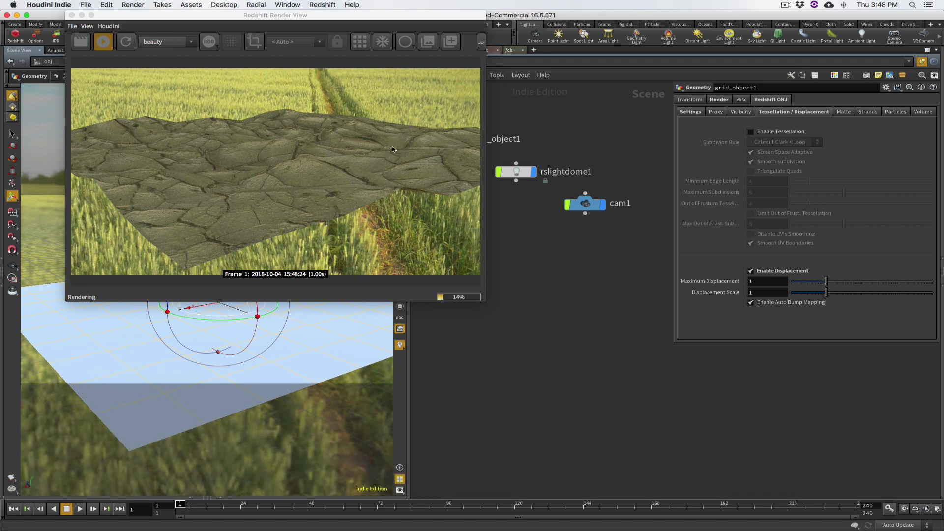
{"action": "left_click_drag", "start_coordinate": [314, 339], "coordinate": [316, 343], "text": "alt"}
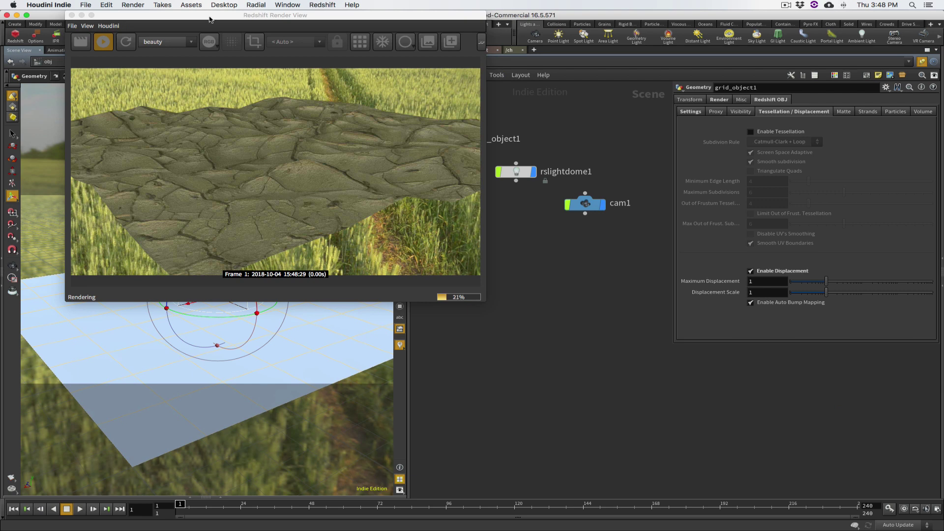
{"action": "left_click", "coordinate": [219, 318]}
{"action": "left_click_drag", "start_coordinate": [246, 338], "coordinate": [248, 355], "text": "alt"}
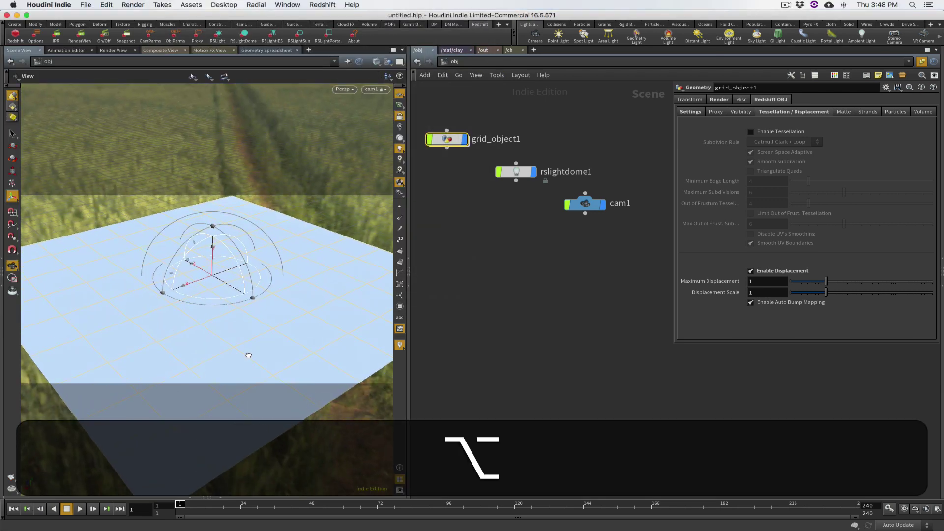
{"action": "double_click", "coordinate": [445, 139]}
{"action": "left_click", "coordinate": [516, 132]}
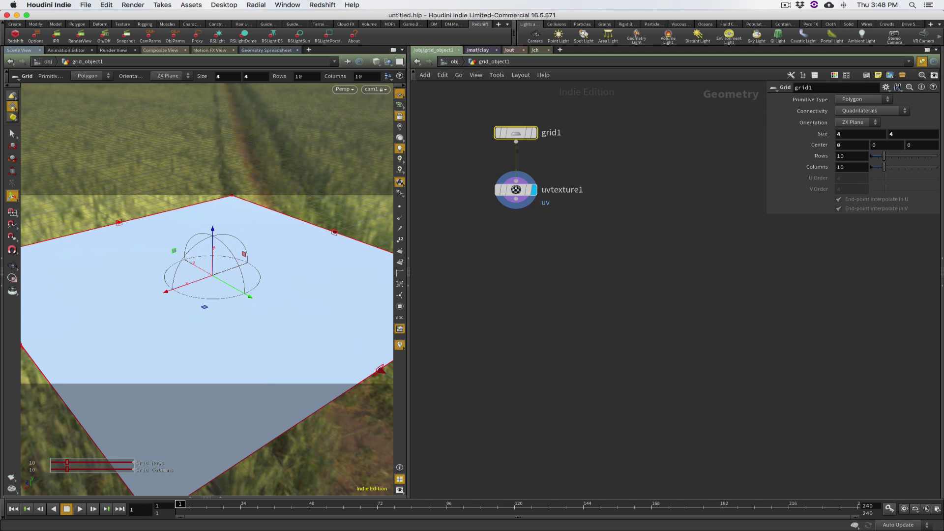
{"action": "left_click", "coordinate": [80, 35]}
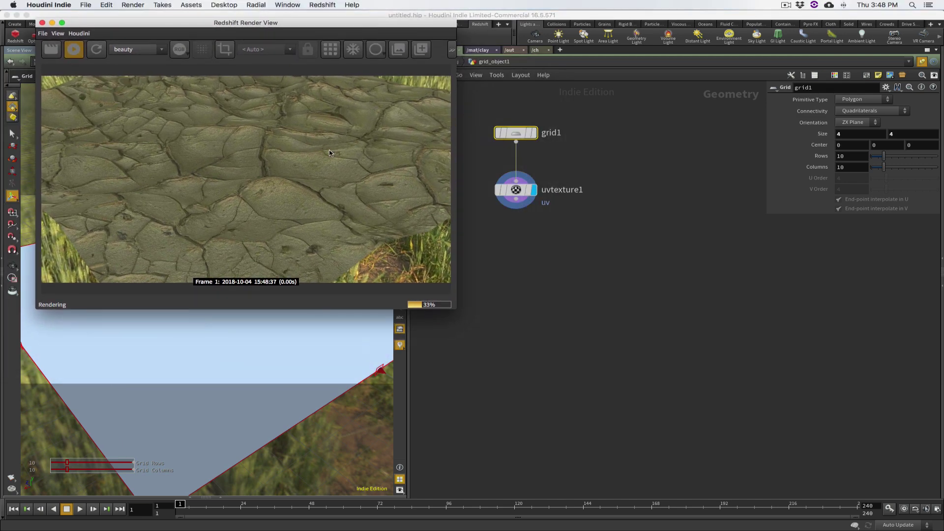
{"action": "left_click_drag", "start_coordinate": [266, 329], "coordinate": [186, 188], "text": "alt"}
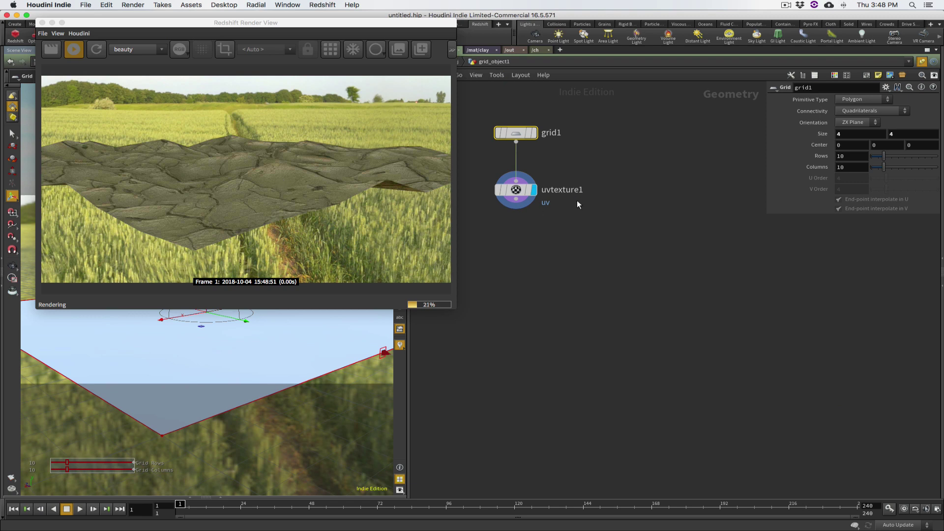
{"action": "left_click_drag", "start_coordinate": [586, 119], "coordinate": [621, 131]}
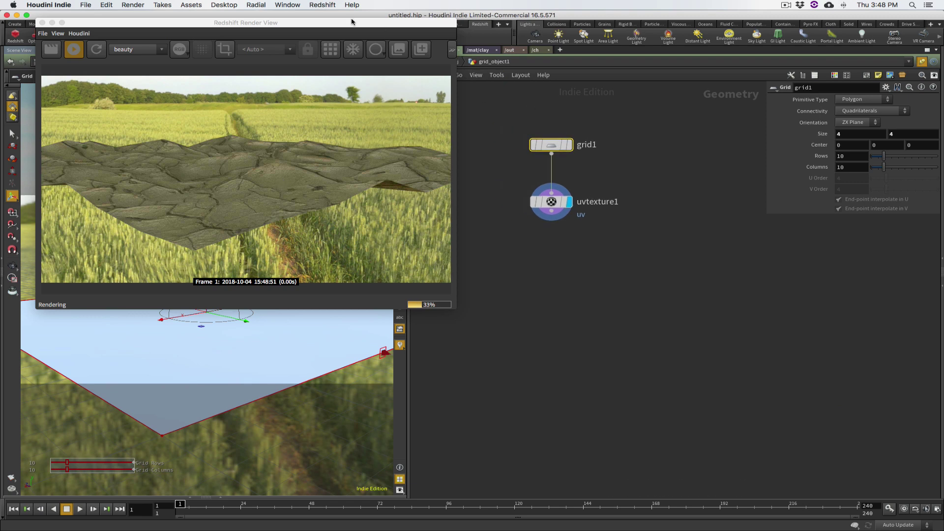
{"action": "left_click_drag", "start_coordinate": [352, 21], "coordinate": [332, 14]}
{"action": "left_click", "coordinate": [458, 63]}
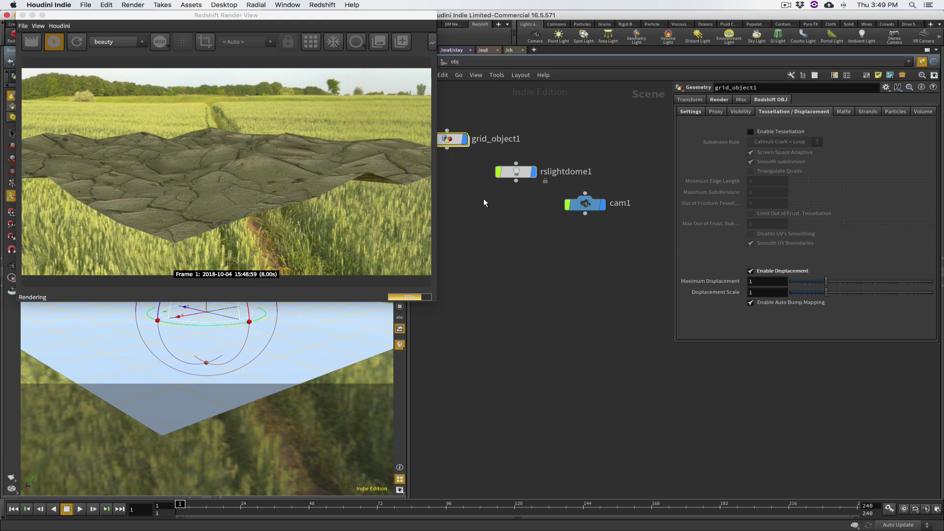
Step: Enlarge the Redshift Render View and enable Tessellation on grid_object1 with the Catmull-Clark + Loop subdivision rule
{"action": "left_click_drag", "start_coordinate": [339, 320], "coordinate": [322, 341], "text": "alt"}
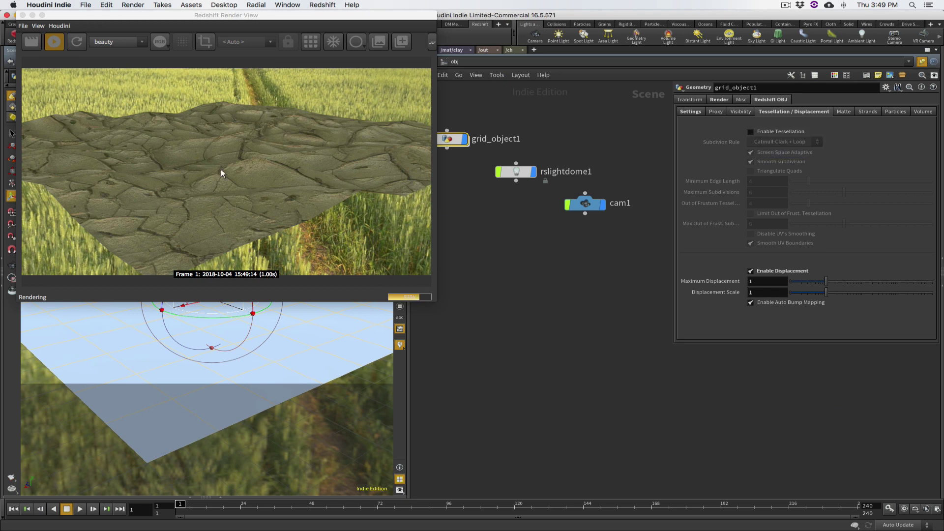
{"action": "left_click_drag", "start_coordinate": [435, 299], "coordinate": [588, 439]}
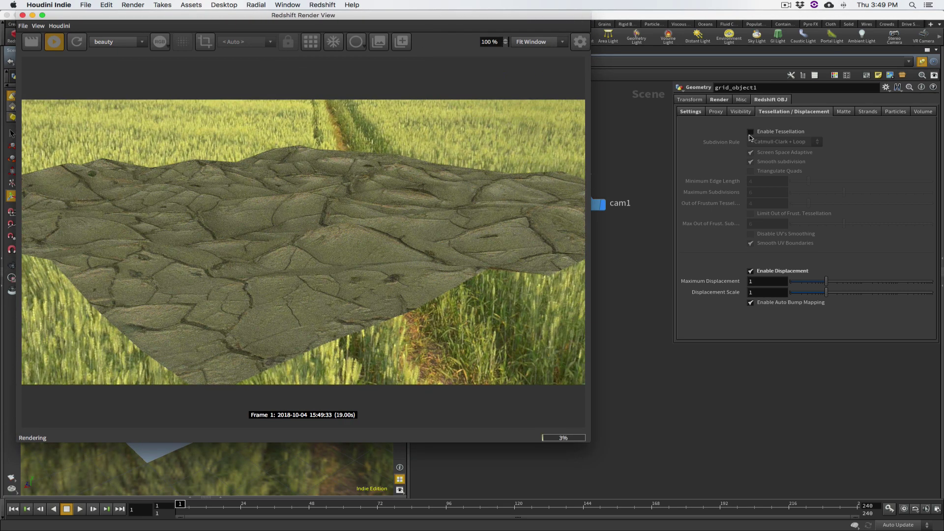
{"action": "left_click", "coordinate": [751, 132]}
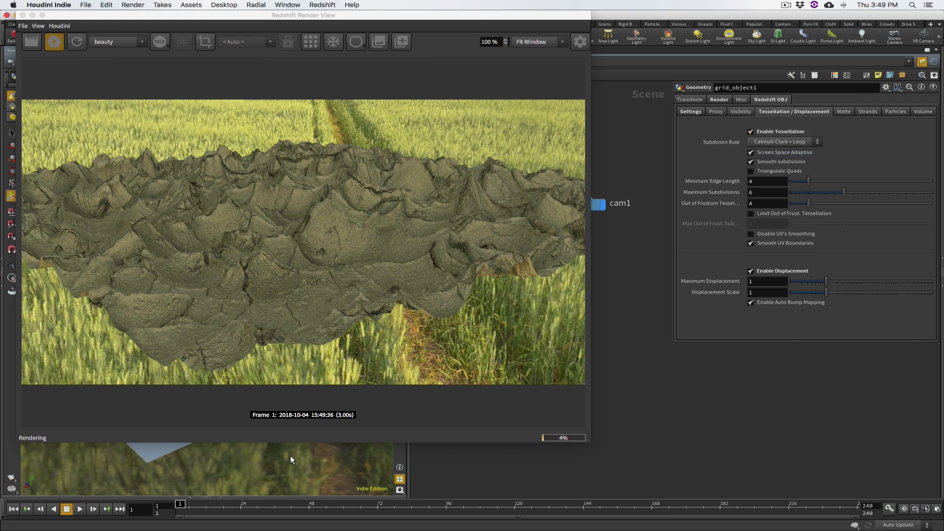
{"action": "key", "text": "alt"}
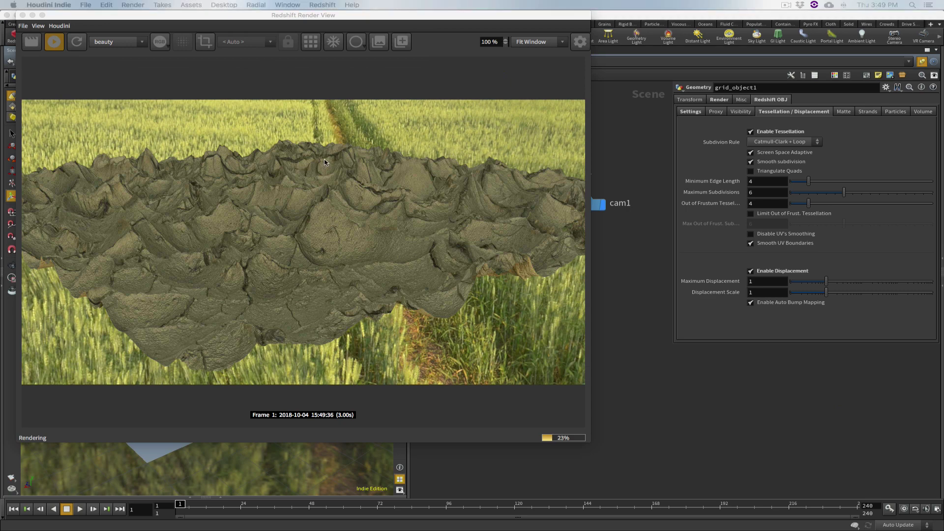
Step: Compare the tessellated render side by side with Soil_Clay_pjEmy0_surface_Preview.png in Preview, then dismiss the image and return to Houdini
{"action": "left_click_drag", "start_coordinate": [74, 15], "coordinate": [151, 78]}
{"action": "key", "text": "super+Tab"}
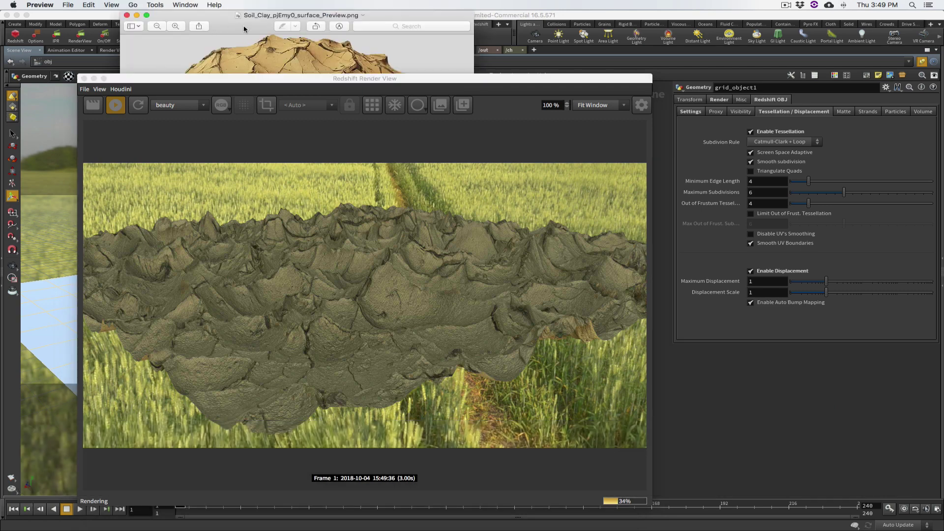
{"action": "left_click_drag", "start_coordinate": [163, 14], "coordinate": [646, 72]}
{"action": "left_click_drag", "start_coordinate": [463, 81], "coordinate": [414, 51]}
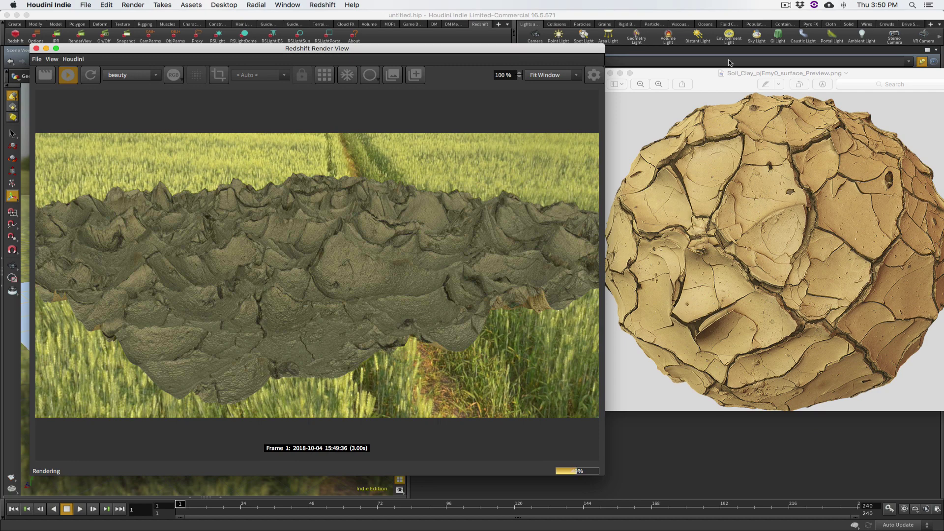
{"action": "left_click", "coordinate": [733, 78]}
{"action": "key", "text": "super+w"}
{"action": "left_click", "coordinate": [203, 49]}
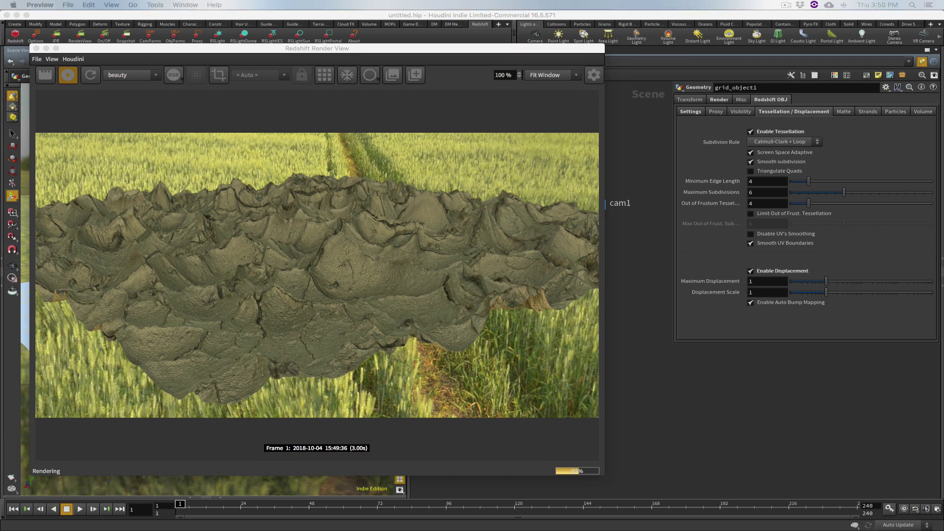
Step: Check the Scale setting of Displacement1 in the clay material, return to grid_object1's displacement settings and enlarge the Redshift Render View
{"action": "left_click_drag", "start_coordinate": [201, 49], "coordinate": [213, 16]}
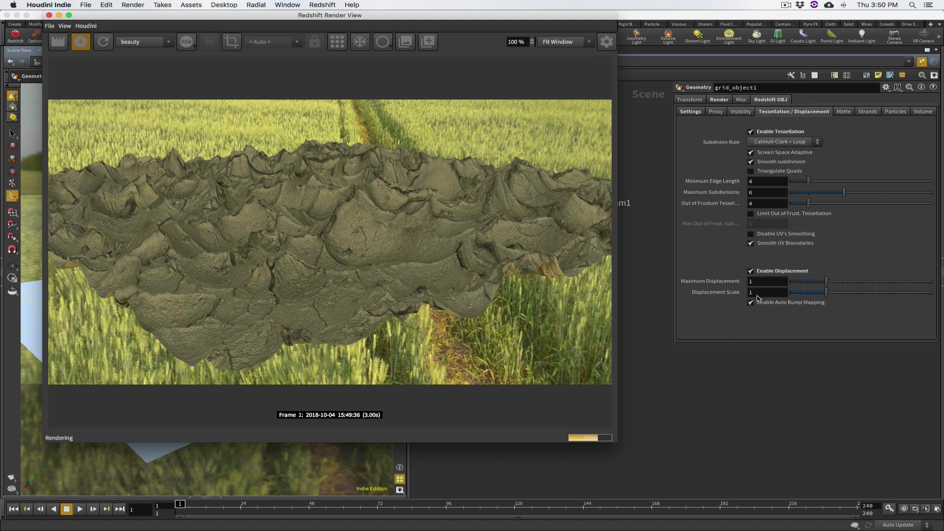
{"action": "left_click_drag", "start_coordinate": [615, 441], "coordinate": [408, 301]}
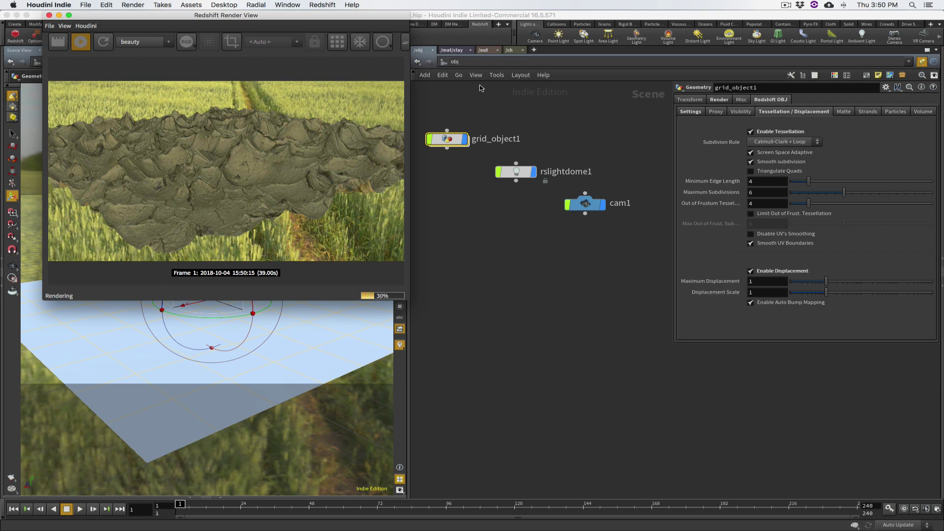
{"action": "left_click", "coordinate": [451, 50]}
{"action": "mouse_move", "coordinate": [647, 460]}
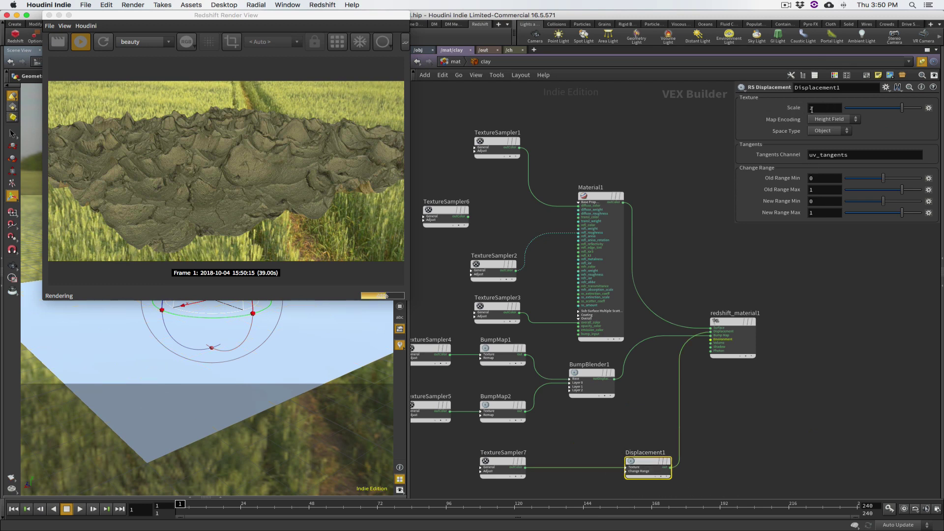
{"action": "left_click", "coordinate": [422, 50]}
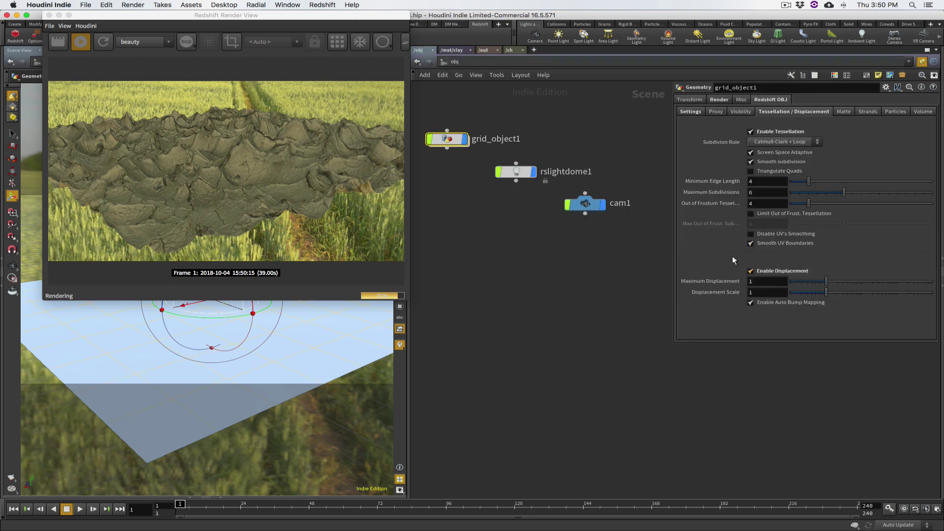
{"action": "left_click_drag", "start_coordinate": [407, 299], "coordinate": [649, 511]}
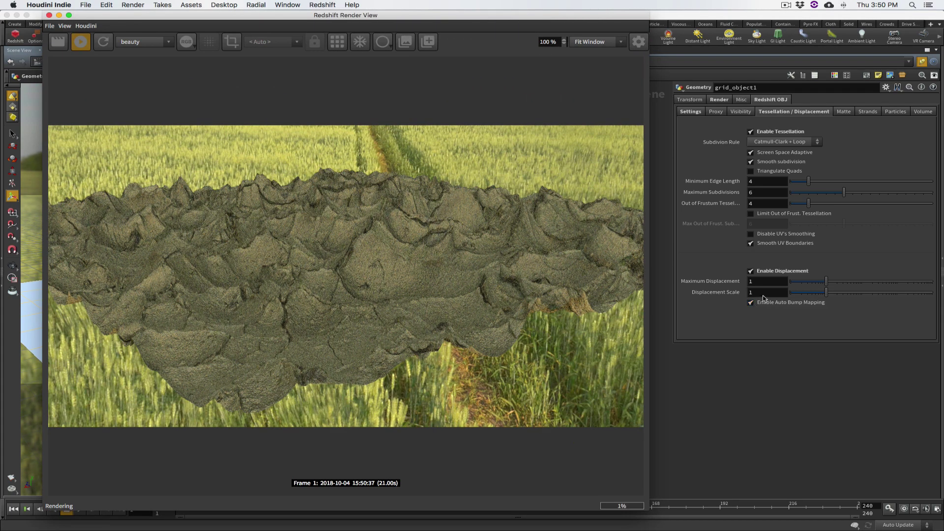
Step: Try a Displacement Scale of .5 on grid_object1 and inspect the rendered ground from different camera angles
{"action": "left_click", "coordinate": [739, 293]}
{"action": "type", "text": "."}
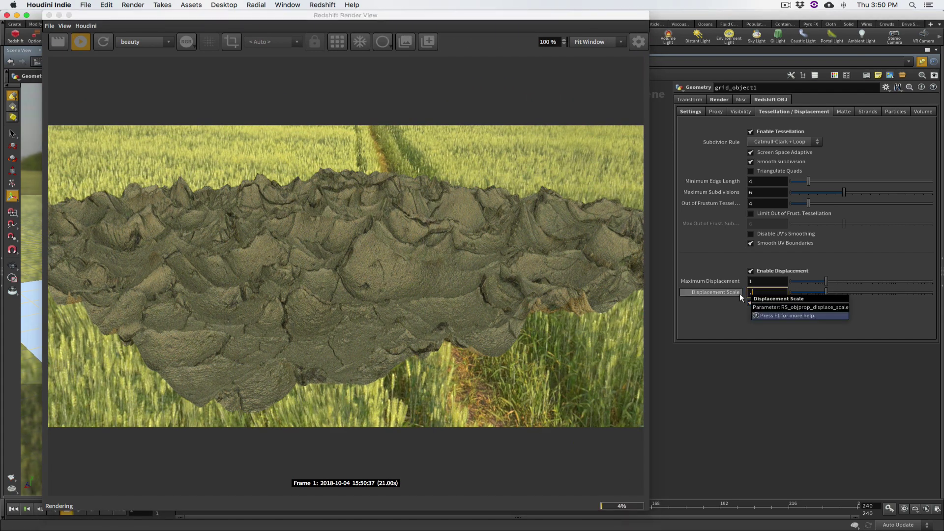
{"action": "type", "text": "5"}
{"action": "key", "text": "Return"}
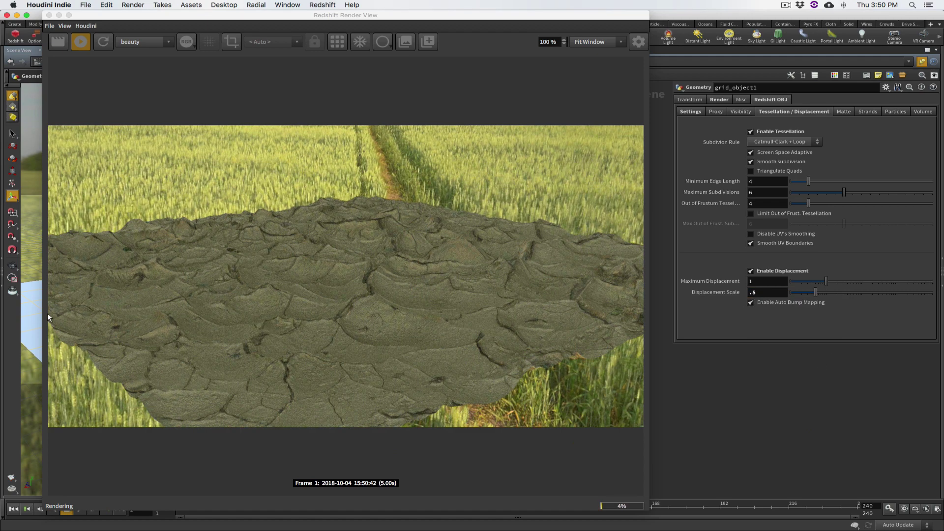
{"action": "right_click", "coordinate": [34, 308], "text": "alt"}
{"action": "left_click", "coordinate": [34, 295], "text": "alt"}
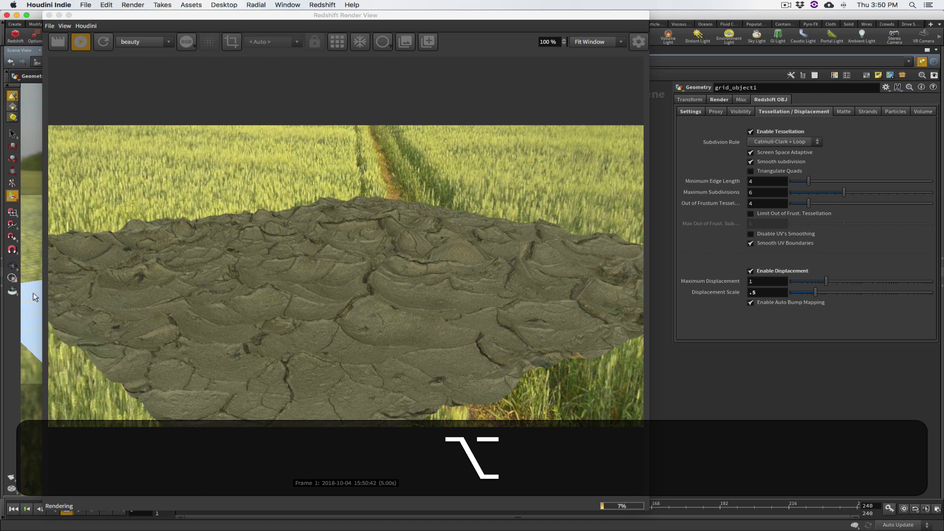
{"action": "left_click_drag", "start_coordinate": [33, 302], "coordinate": [32, 273], "text": "alt"}
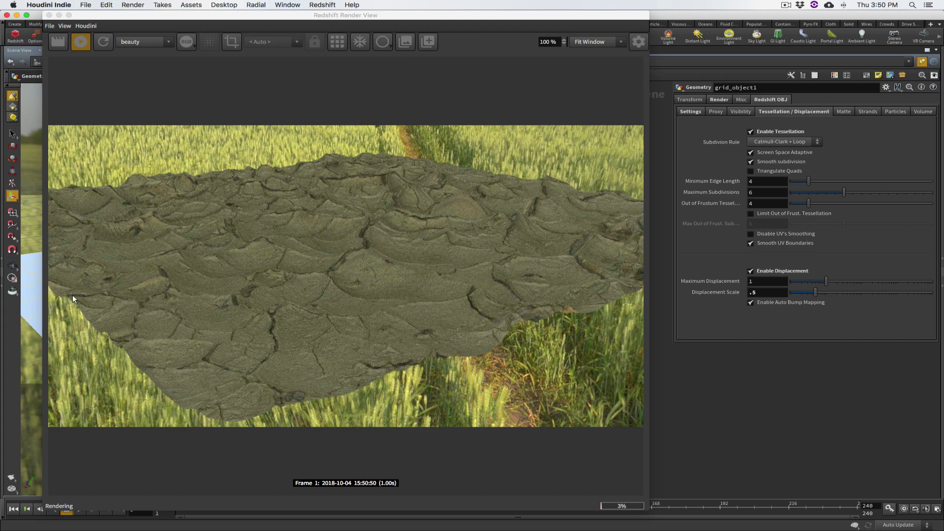
{"action": "left_click_drag", "start_coordinate": [43, 295], "coordinate": [34, 291], "text": "alt"}
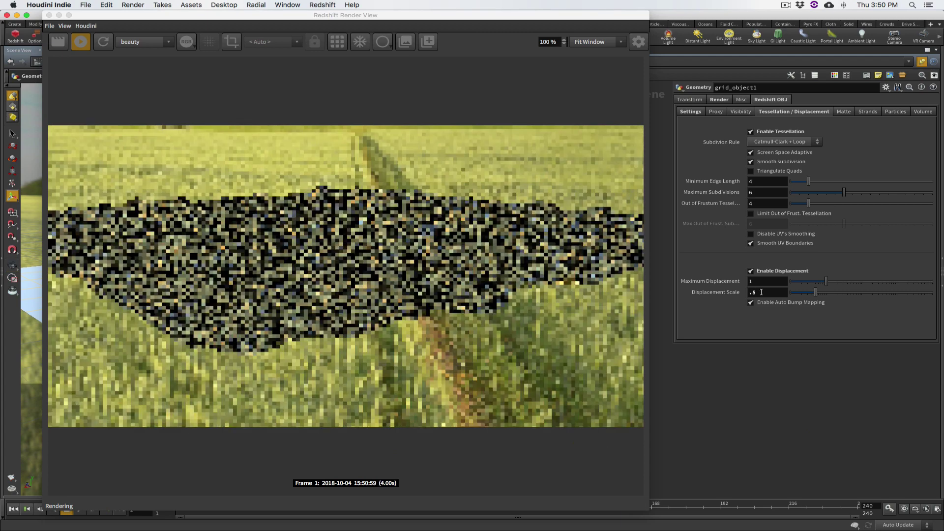
Step: Try Displacement Scale values of .2 and .3 on grid_object1, then set it to .4
{"action": "key", "text": "Return"}
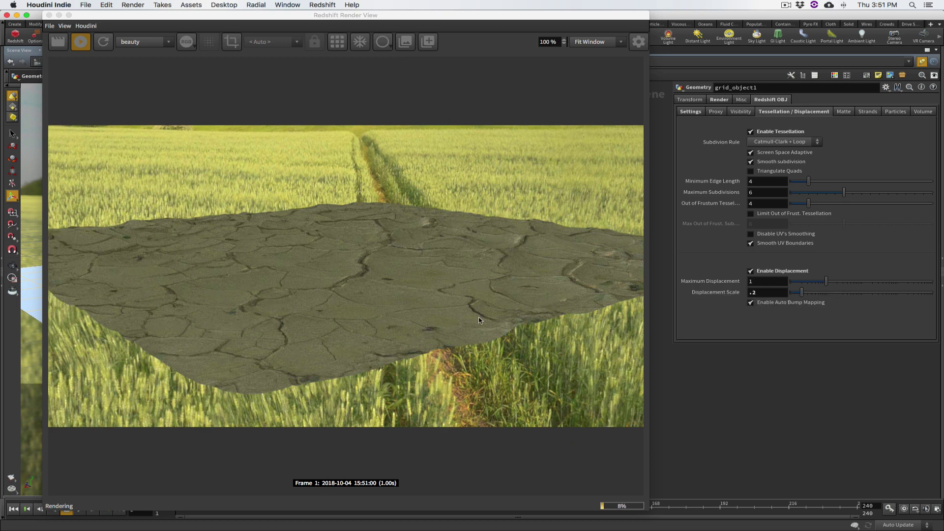
{"action": "scroll", "coordinate": [762, 294], "scroll_direction": "up", "scroll_amount": 1}
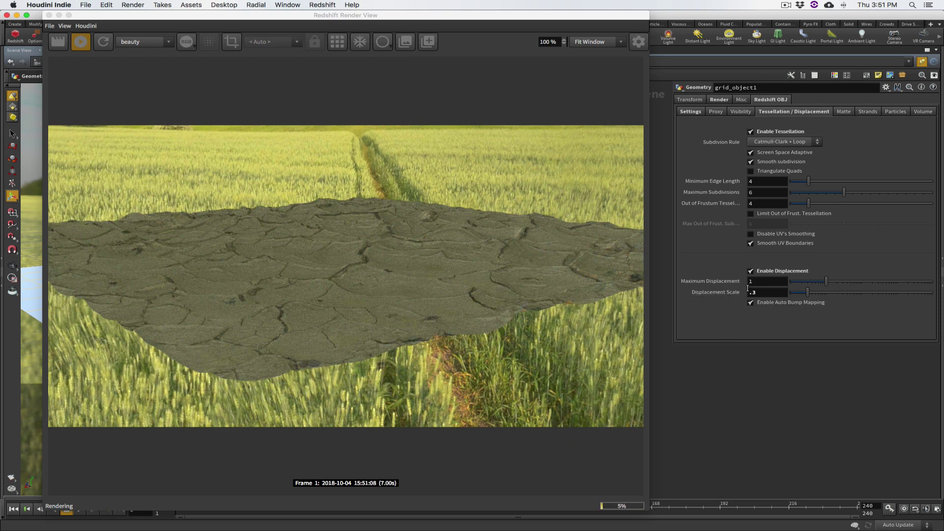
{"action": "scroll", "coordinate": [761, 292], "scroll_direction": "up", "scroll_amount": 1}
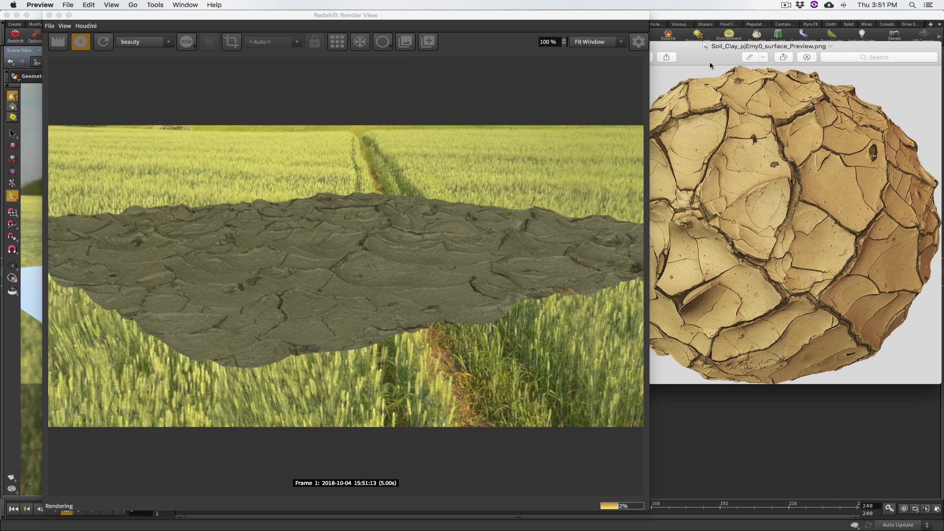
Step: Return from the clay preview image to Houdini, move the Redshift Render View off the viewport and orbit the camera around the ground
{"action": "key", "text": "super+Tab"}
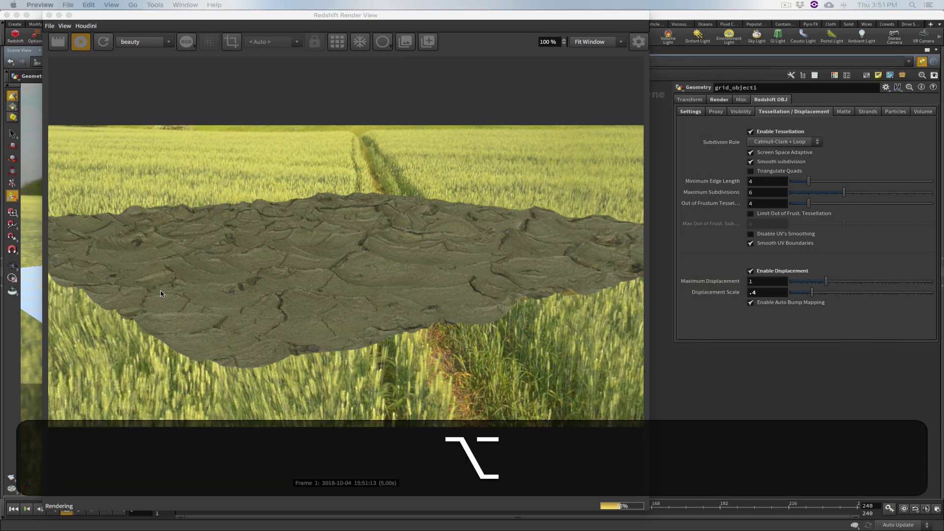
{"action": "left_click_drag", "start_coordinate": [292, 17], "coordinate": [455, 2], "text": "alt"}
{"action": "left_click_drag", "start_coordinate": [181, 297], "coordinate": [225, 310], "text": "alt"}
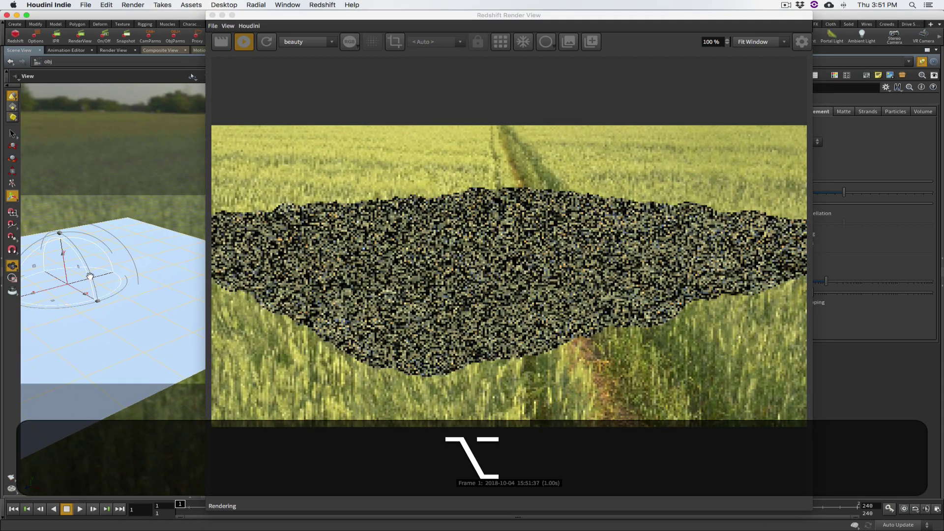
Step: Move the Redshift Render View aside and set rslightdome1's Intensity Multiplier to 3
{"action": "left_click_drag", "start_coordinate": [89, 276], "coordinate": [153, 278], "text": "alt"}
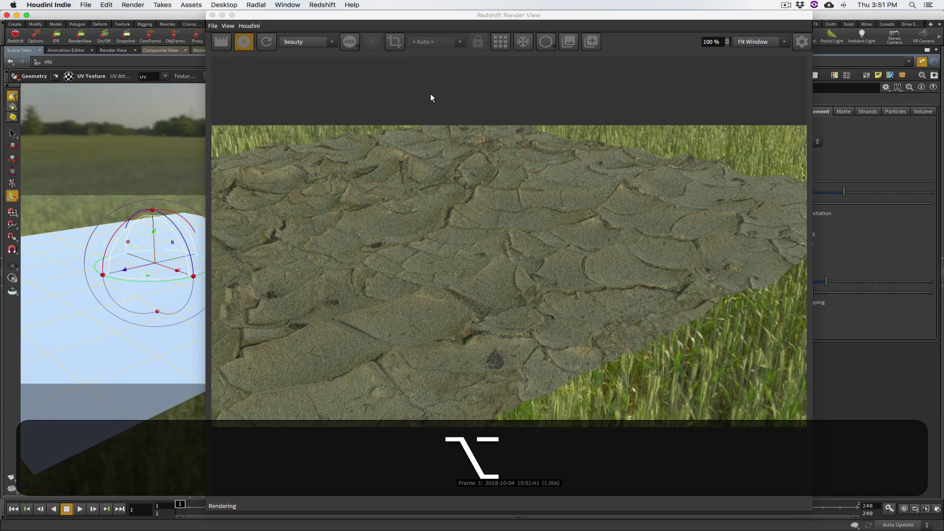
{"action": "left_click_drag", "start_coordinate": [463, 19], "coordinate": [91, 19]}
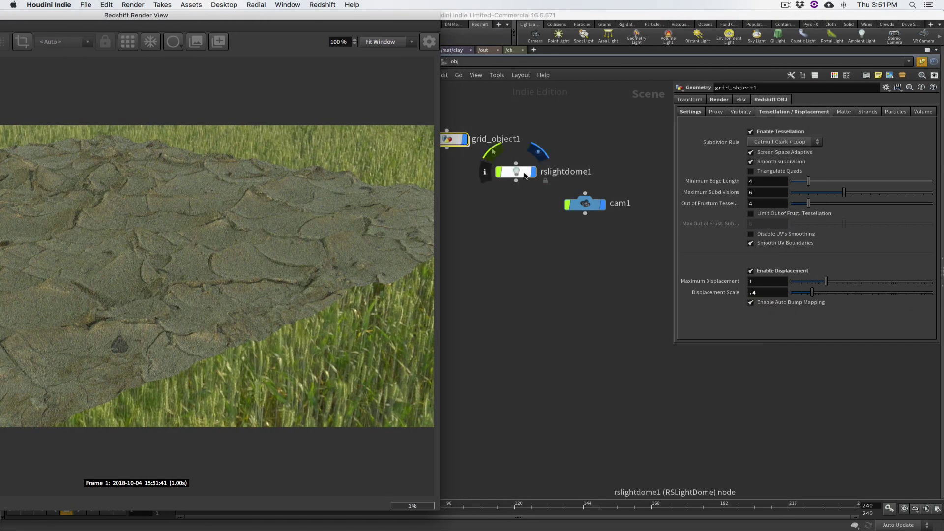
{"action": "left_click", "coordinate": [516, 171]}
{"action": "double_click", "coordinate": [830, 177]}
{"action": "type", "text": "3"}
{"action": "key", "text": "Return"}
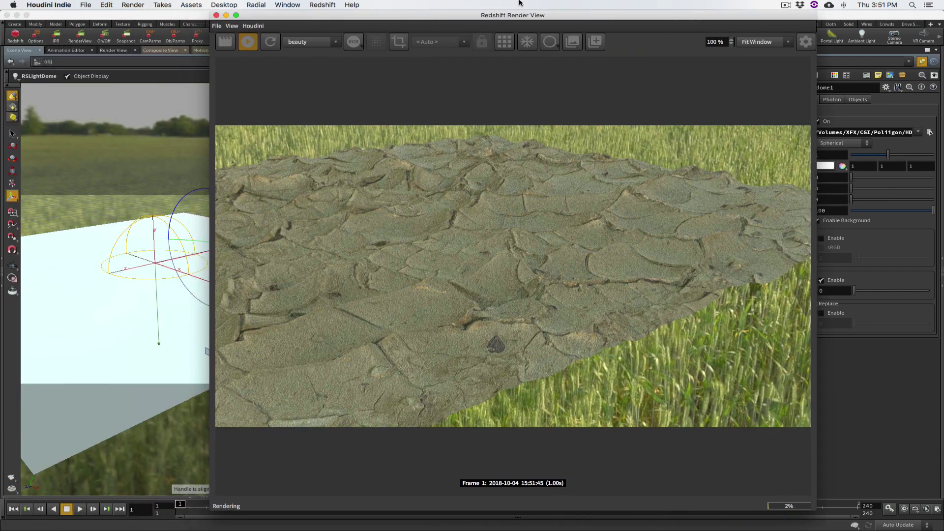
Step: Orbit the camera to lower and closer angles to inspect the ground under the brighter dome light
{"action": "key", "text": "alt"}
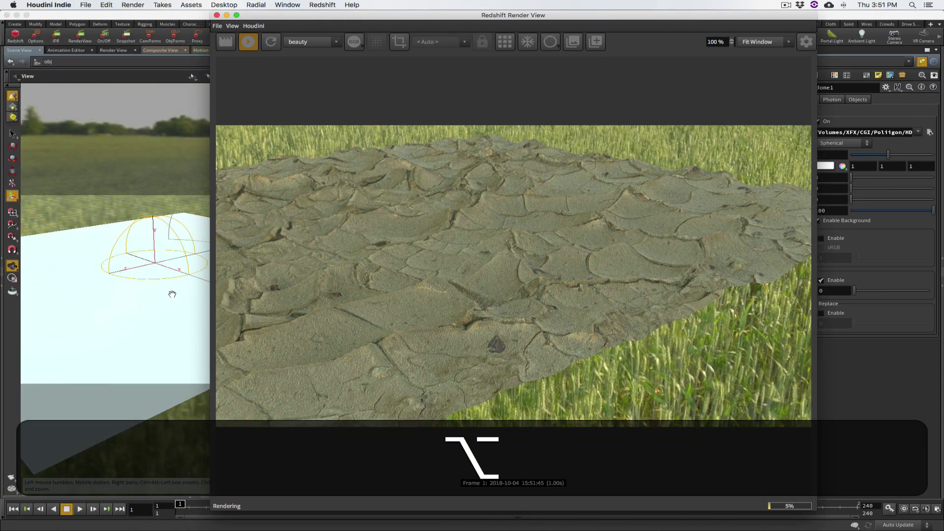
{"action": "left_click_drag", "start_coordinate": [169, 293], "coordinate": [161, 283], "text": "alt"}
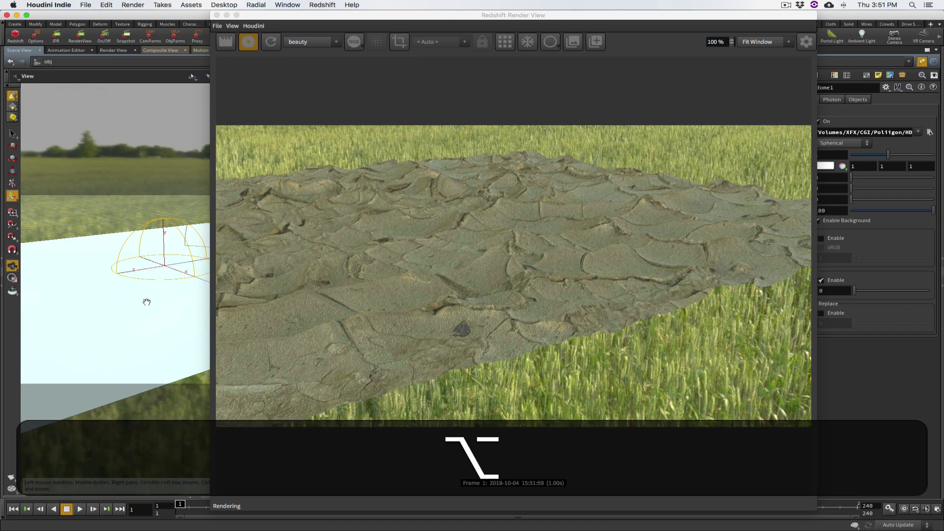
{"action": "left_click_drag", "start_coordinate": [146, 301], "coordinate": [179, 290], "text": "alt"}
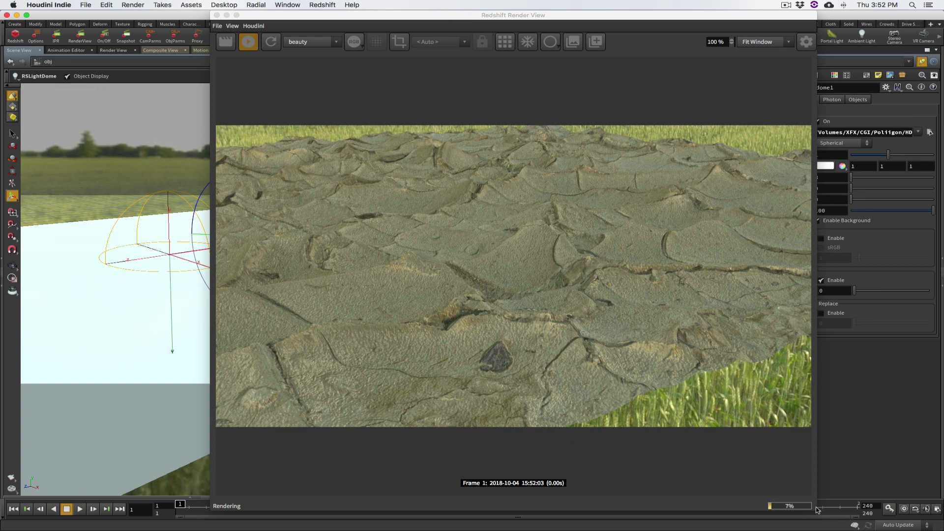
Step: Shrink the Redshift Render View, open the clay material network and connect TextureSampler6 to Material1's diffuse_weight input
{"action": "left_click_drag", "start_coordinate": [817, 510], "coordinate": [500, 310]}
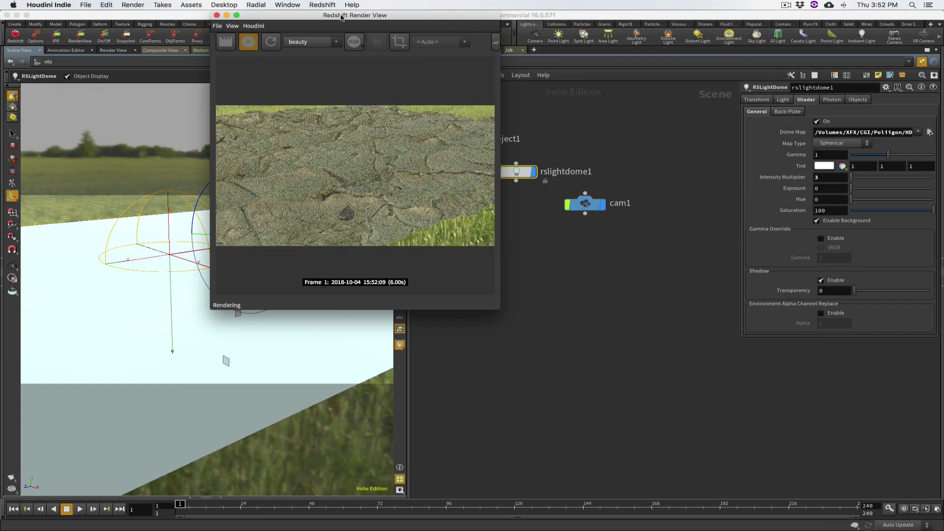
{"action": "left_click_drag", "start_coordinate": [341, 16], "coordinate": [168, 16]}
{"action": "left_click", "coordinate": [457, 54]}
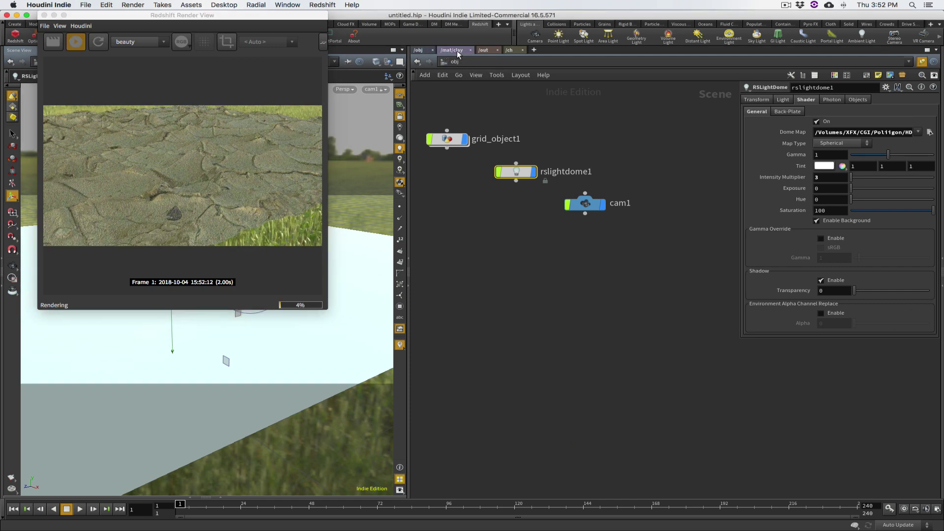
{"action": "left_click", "coordinate": [457, 51]}
{"action": "left_click", "coordinate": [454, 214]}
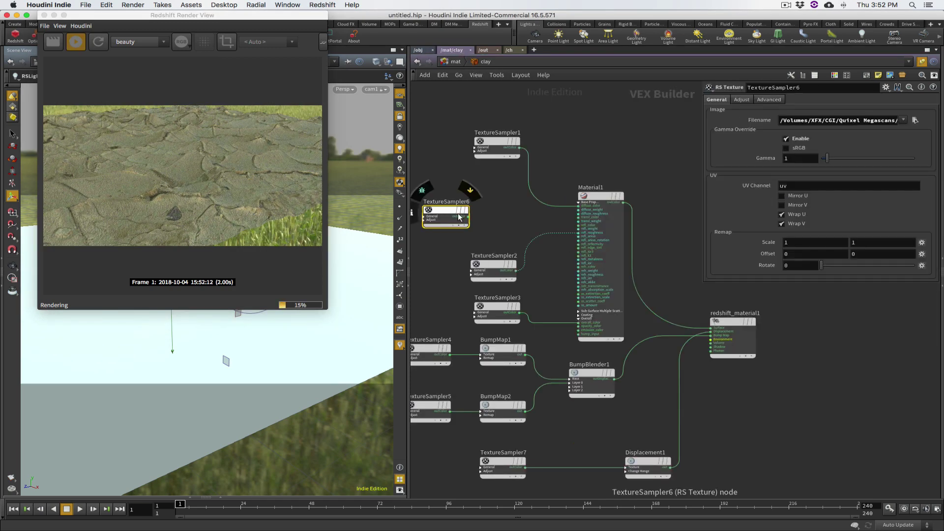
{"action": "left_click", "coordinate": [468, 216]}
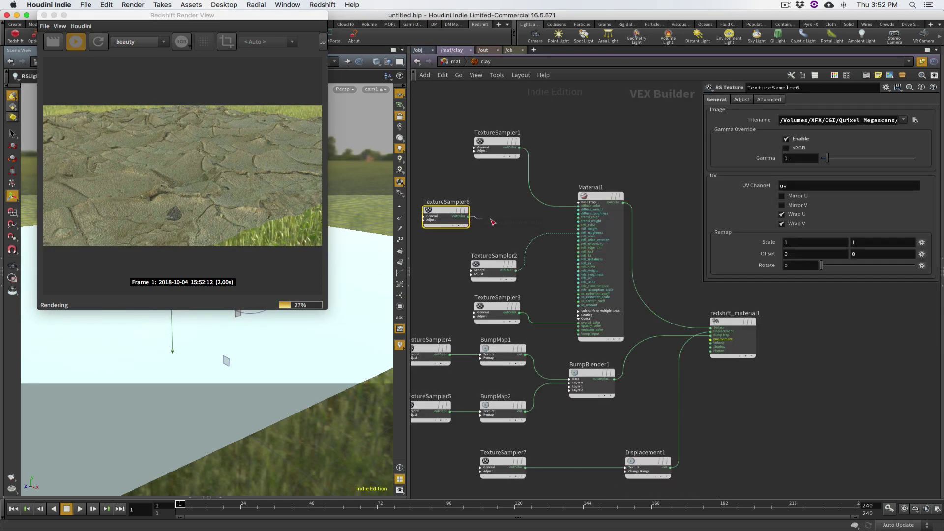
{"action": "left_click", "coordinate": [574, 212]}
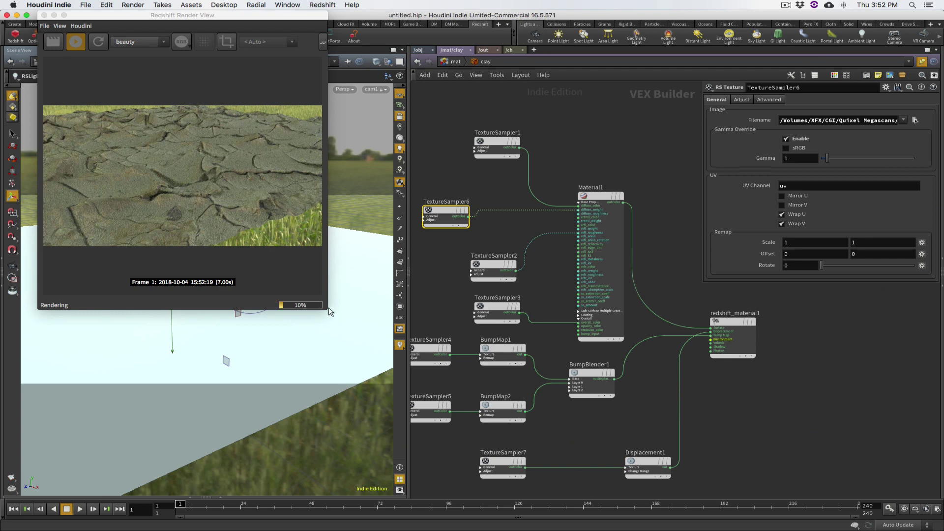
Step: Enlarge the Redshift Render View and inspect the cracked clay from several camera angles
{"action": "left_click_drag", "start_coordinate": [327, 309], "coordinate": [552, 404]}
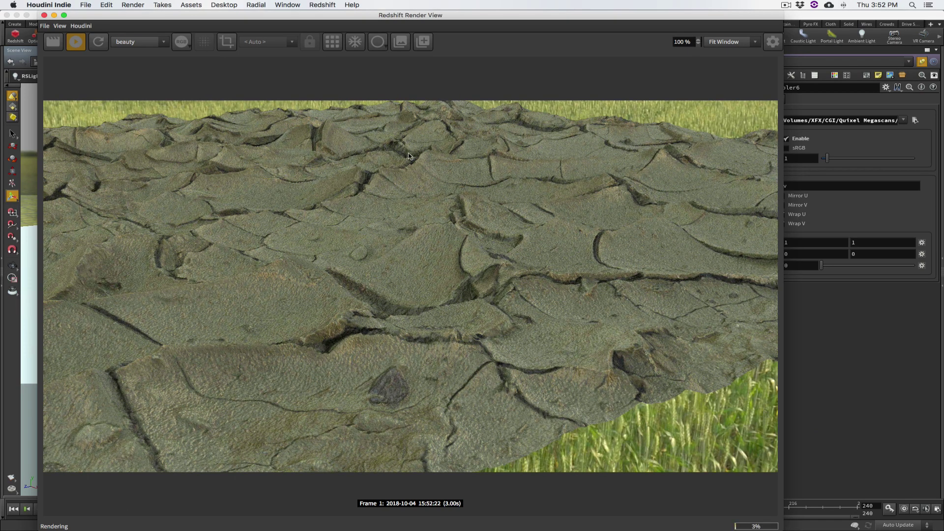
{"action": "left_click_drag", "start_coordinate": [214, 15], "coordinate": [307, 15]}
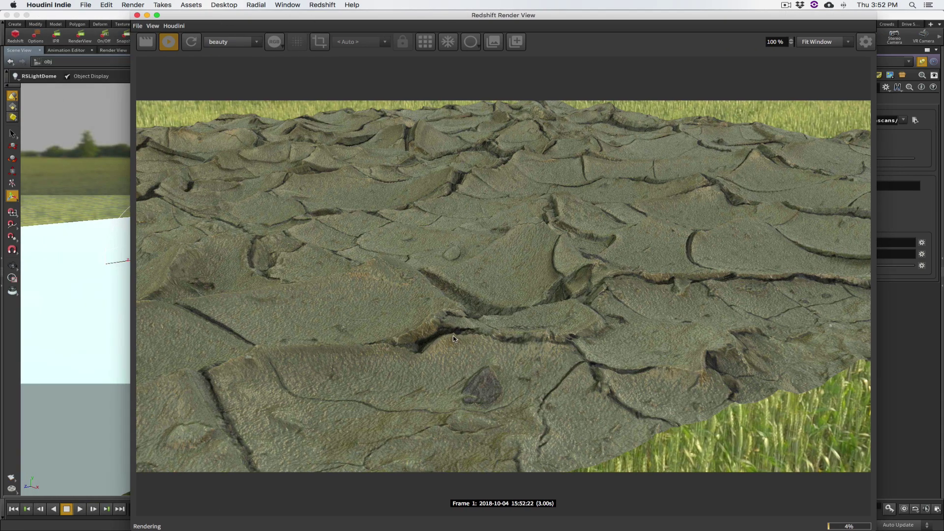
{"action": "key", "text": "alt"}
{"action": "left_click_drag", "start_coordinate": [107, 335], "coordinate": [105, 337], "text": "alt"}
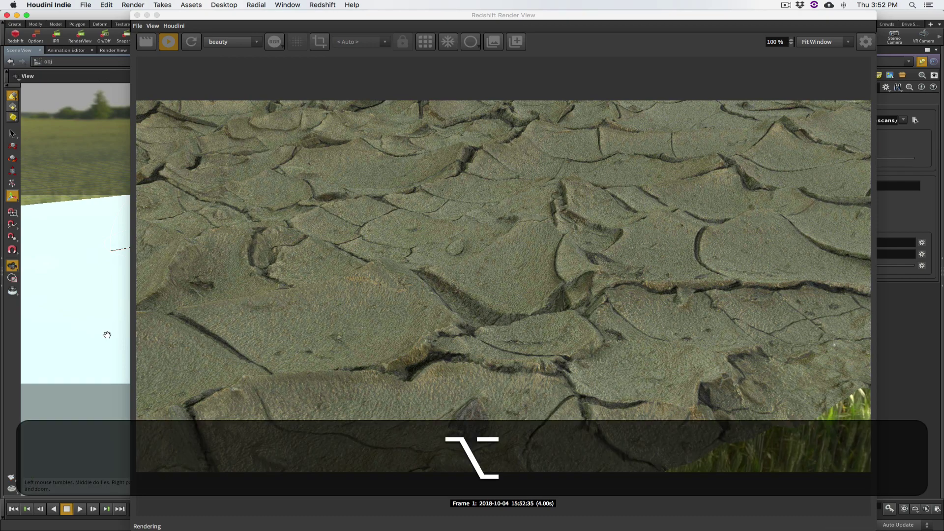
{"action": "left_click_drag", "start_coordinate": [107, 333], "coordinate": [112, 329], "text": "alt"}
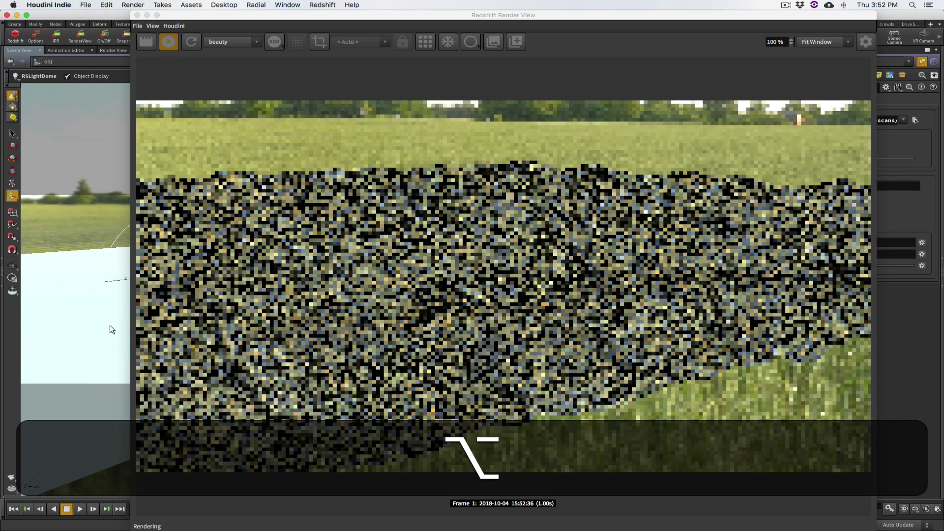
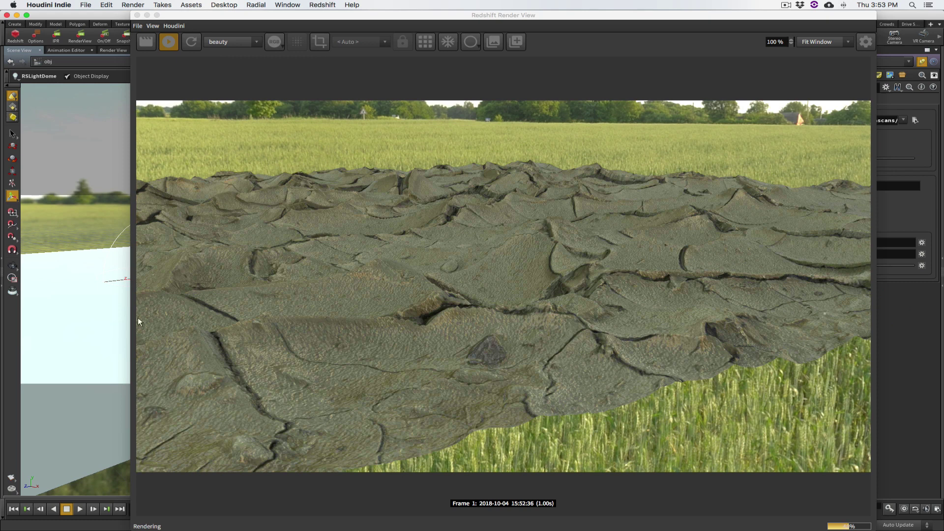
Step: Shrink the Redshift Render View and move it clear of the clay material's node network
{"action": "left_click_drag", "start_coordinate": [873, 529], "coordinate": [522, 324]}
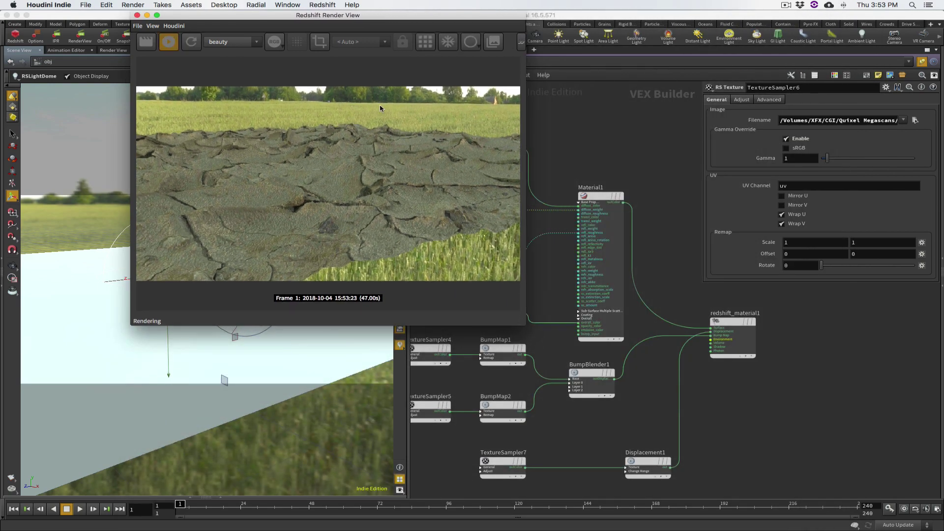
{"action": "left_click_drag", "start_coordinate": [247, 15], "coordinate": [134, 4]}
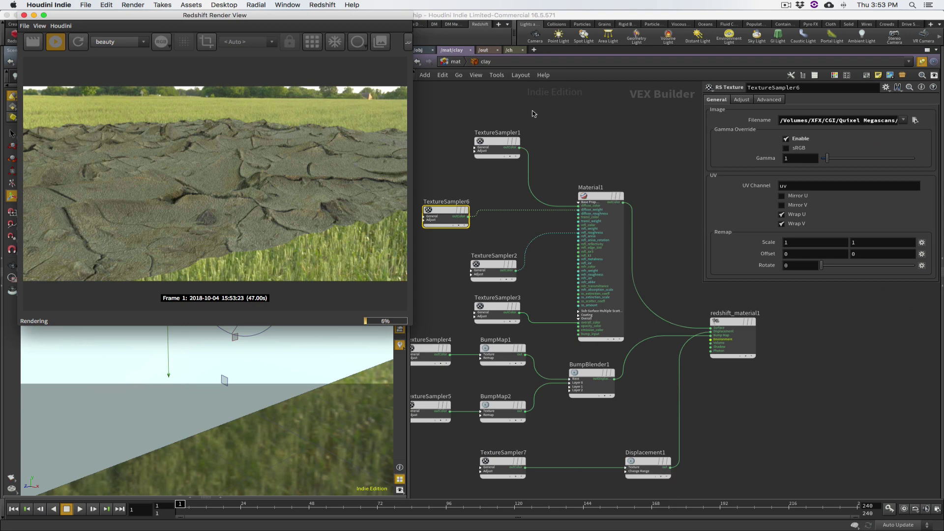
{"action": "left_click", "coordinate": [453, 102]}
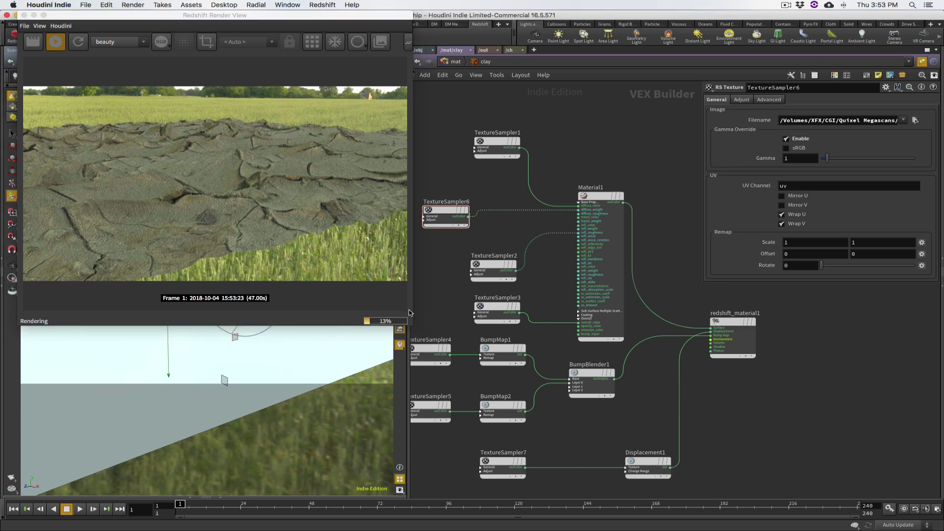
{"action": "left_click_drag", "start_coordinate": [413, 326], "coordinate": [381, 289]}
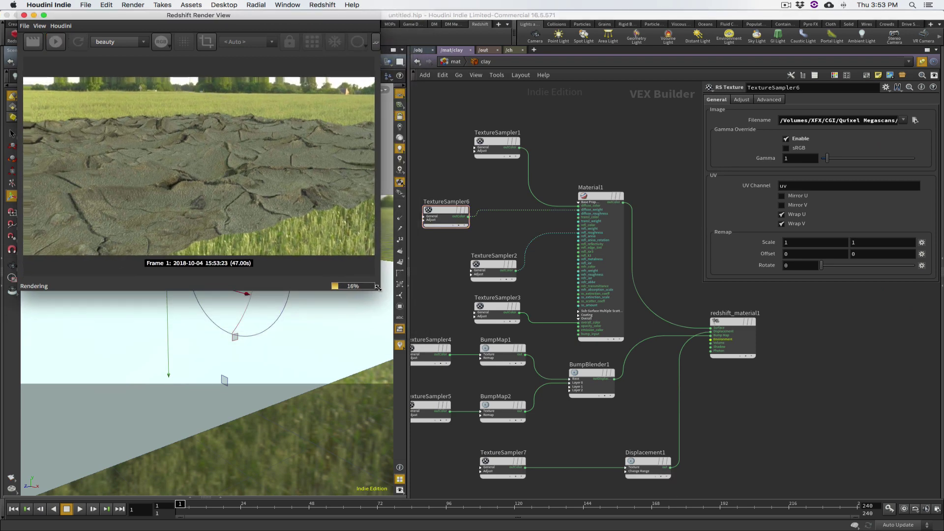
{"action": "left_click", "coordinate": [419, 52]}
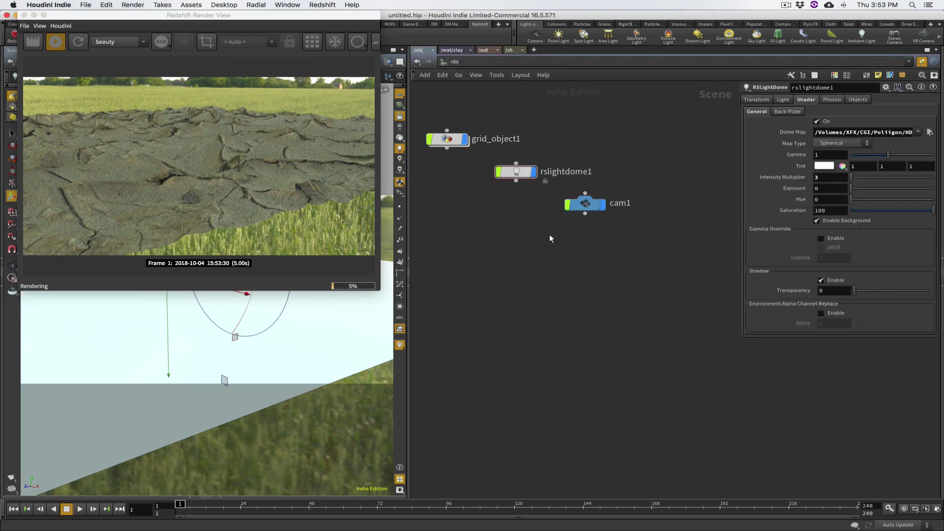
{"action": "left_click", "coordinate": [451, 50]}
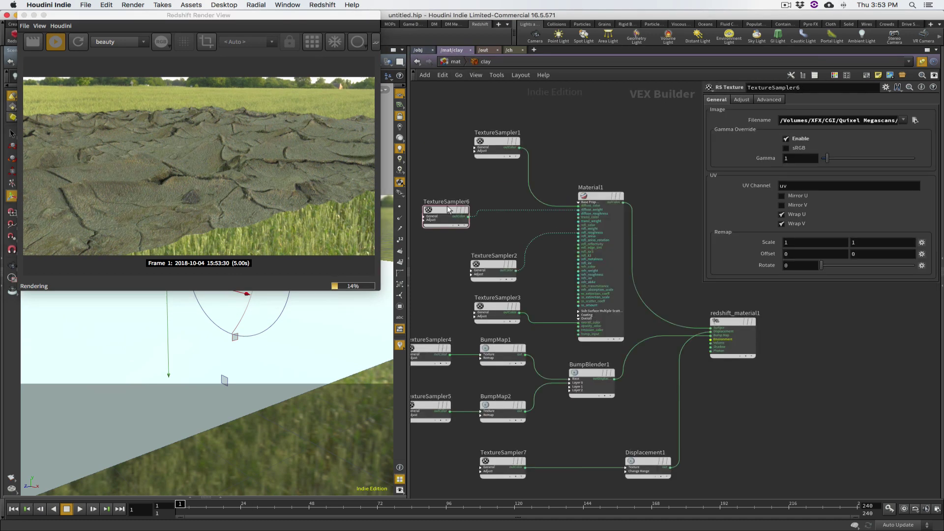
Step: Add an RS Texture node to the clay network and place it beside TextureSampler1
{"action": "left_click_drag", "start_coordinate": [427, 174], "coordinate": [534, 175]}
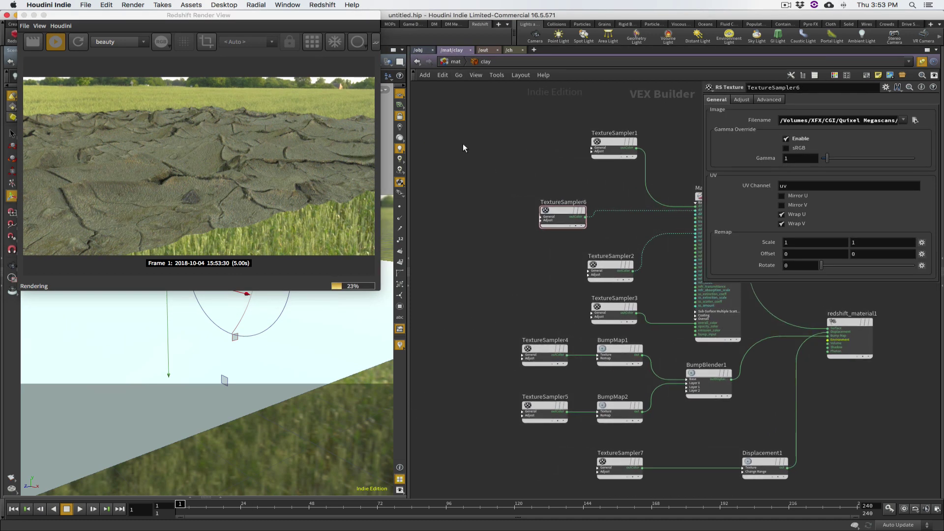
{"action": "key", "text": "Tab"}
{"action": "type", "text": "te"}
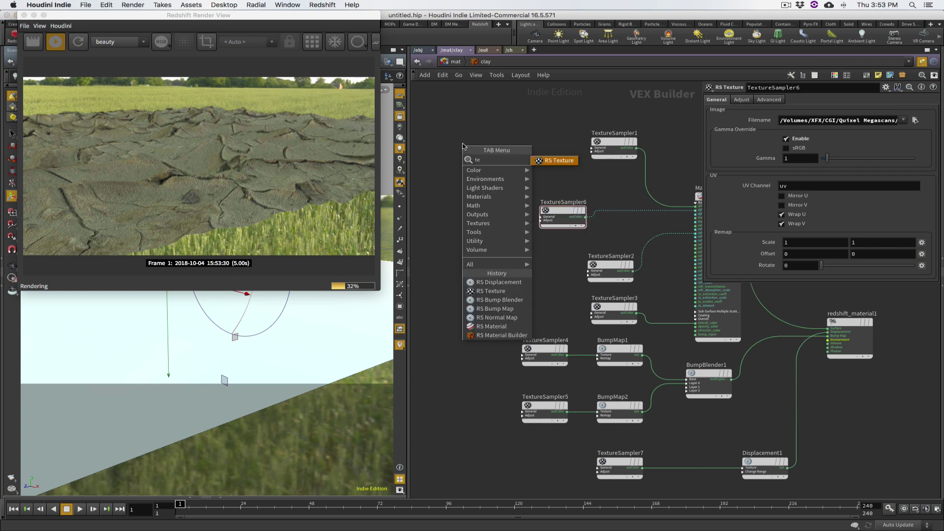
{"action": "key", "text": "Return"}
{"action": "left_click", "coordinate": [463, 148]}
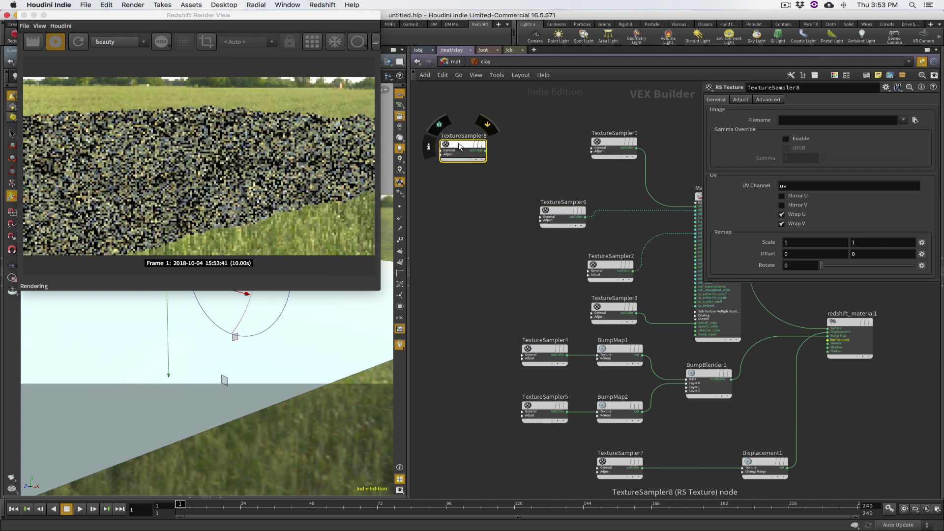
{"action": "left_click_drag", "start_coordinate": [463, 147], "coordinate": [520, 142]}
Step: Browse texture files for the new sampler, preview DESTRUCTED-FLOOR-07_GLOSS_4k.jpg in the tex folder, and leave without loading a file
{"action": "left_click", "coordinate": [917, 120]}
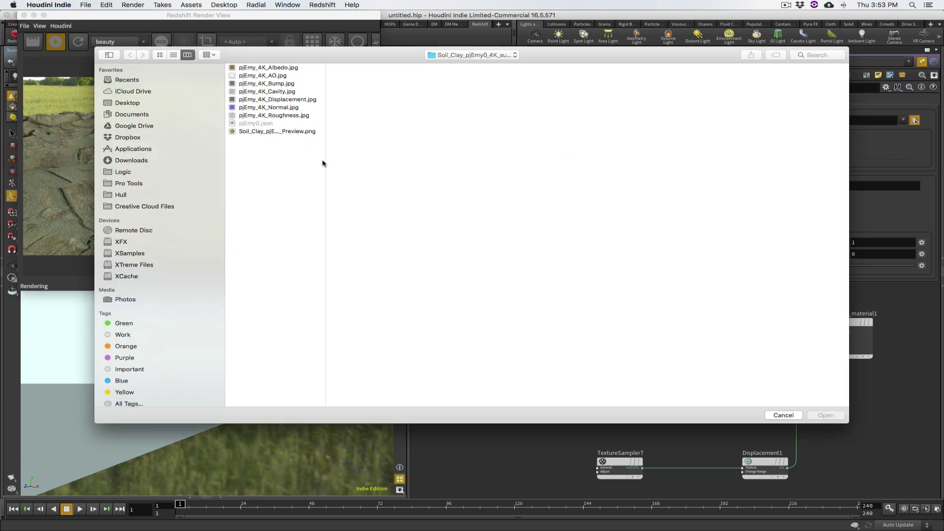
{"action": "left_click", "coordinate": [293, 116]}
{"action": "left_click", "coordinate": [499, 56]}
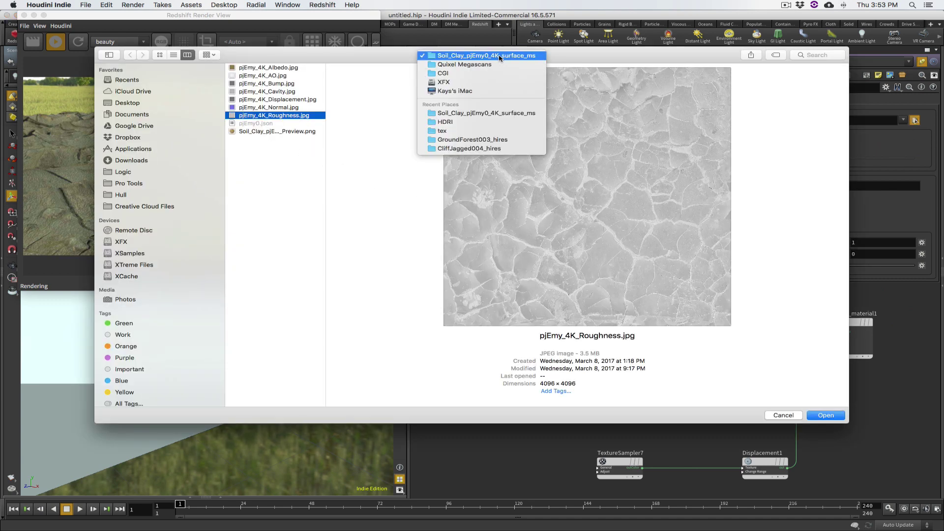
{"action": "left_click", "coordinate": [467, 131]}
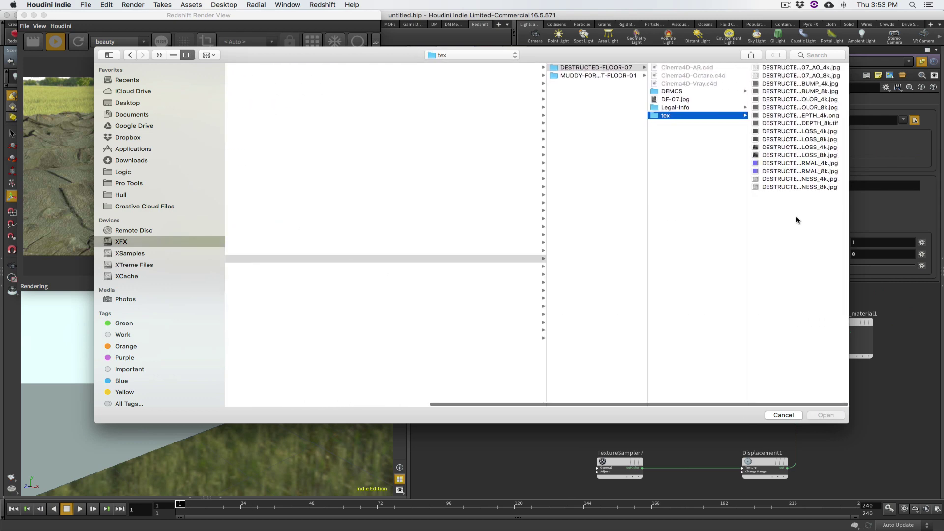
{"action": "left_click", "coordinate": [787, 156]}
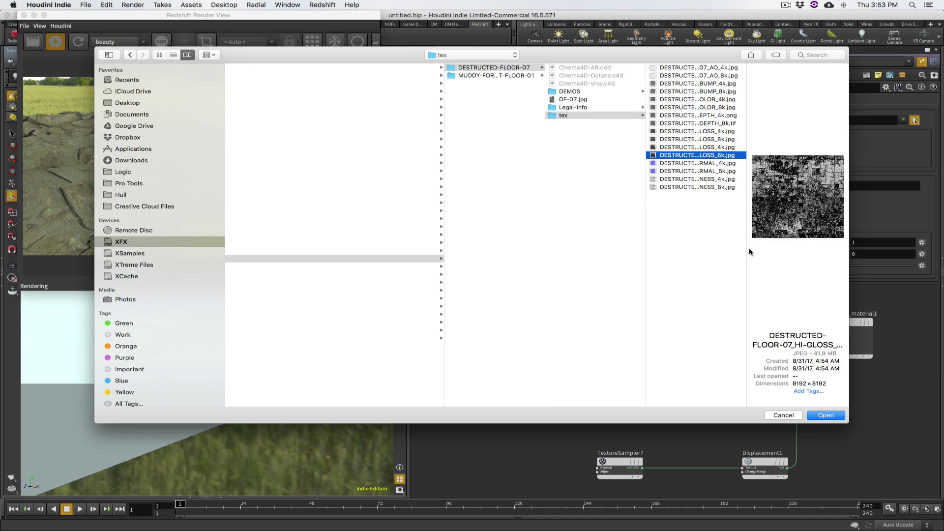
{"action": "left_click_drag", "start_coordinate": [747, 250], "coordinate": [799, 242]}
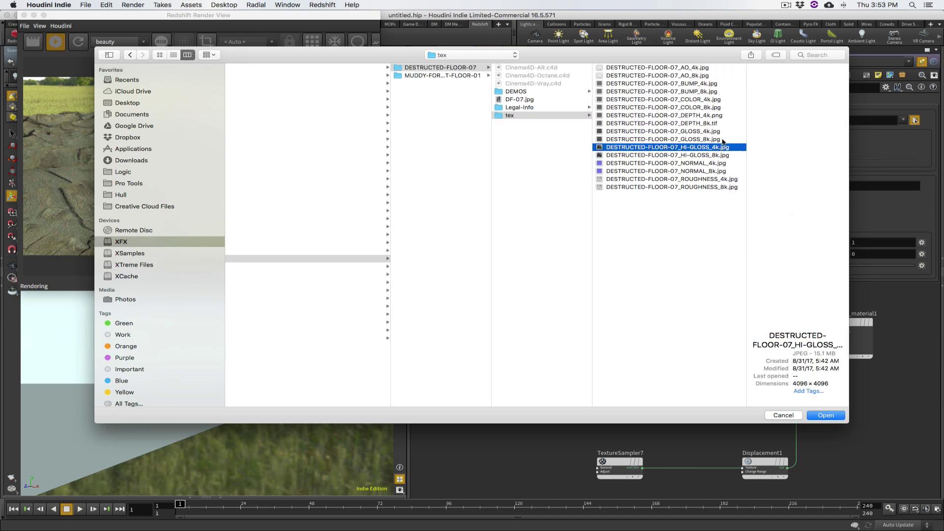
{"action": "left_click", "coordinate": [641, 132]}
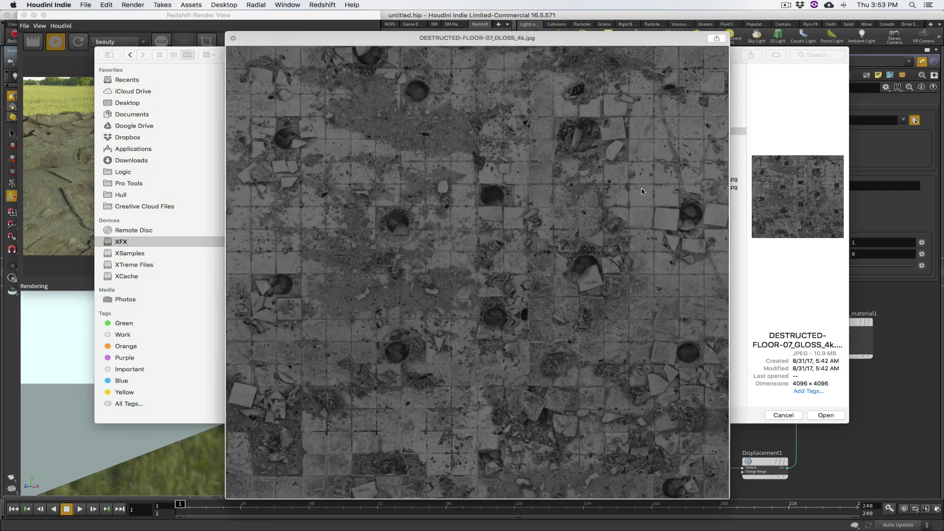
{"action": "key", "text": "space"}
{"action": "key", "text": "space"}
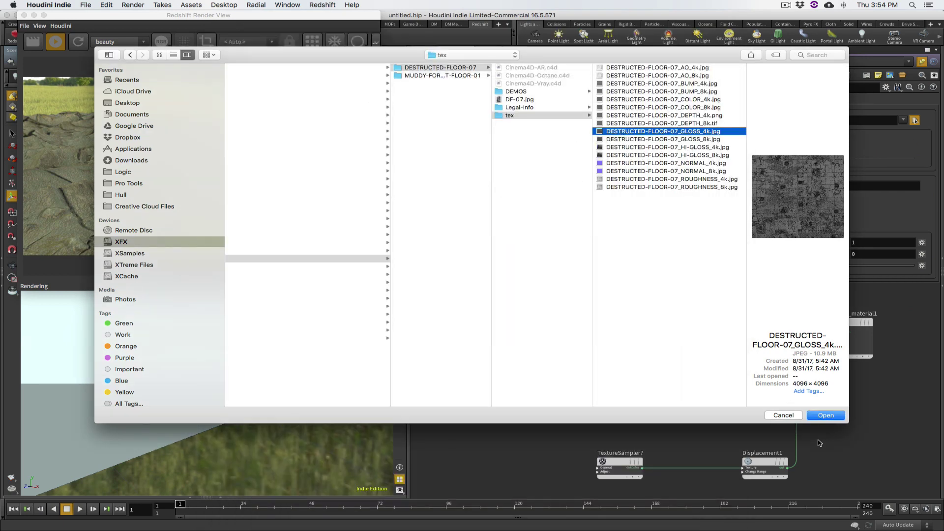
{"action": "left_click", "coordinate": [800, 416]}
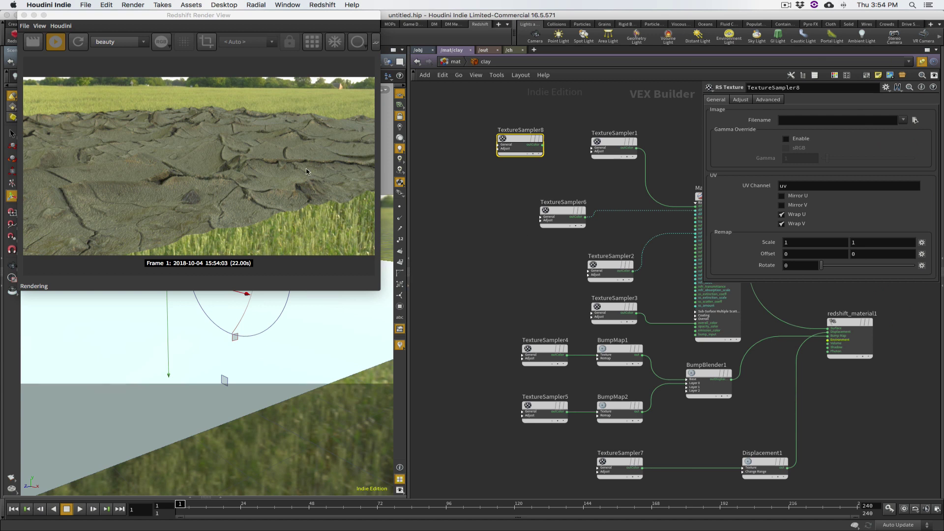
Step: Move TextureSampler2 farther from Material1 to open up space in the clay network
{"action": "middle_click_drag", "start_coordinate": [509, 248], "coordinate": [425, 227]}
{"action": "left_click", "coordinate": [477, 197]}
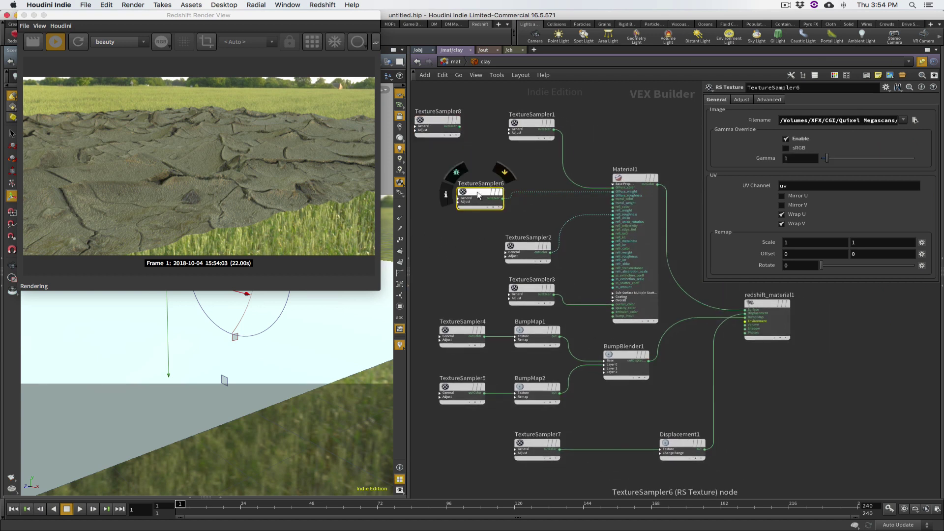
{"action": "left_click_drag", "start_coordinate": [529, 249], "coordinate": [465, 245]}
{"action": "left_click", "coordinate": [548, 251]}
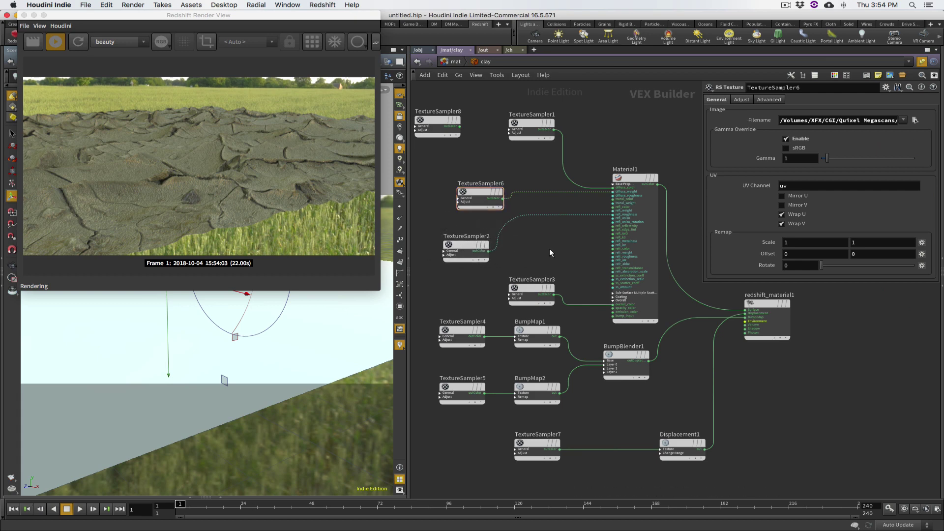
Step: Move Material1 slightly higher in the network and show its Advanced settings
{"action": "left_click_drag", "start_coordinate": [629, 181], "coordinate": [621, 164]}
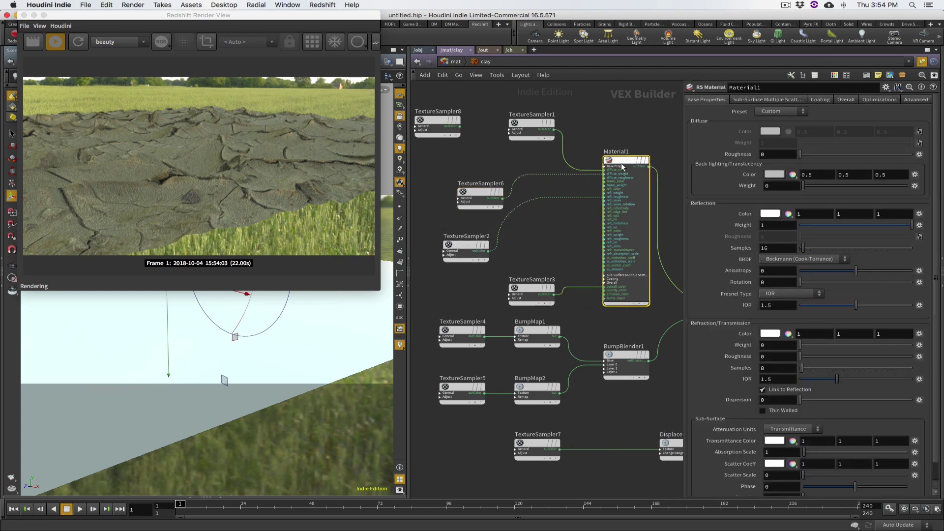
{"action": "middle_click_drag", "start_coordinate": [565, 229], "coordinate": [510, 225]}
{"action": "mouse_move", "coordinate": [568, 155]}
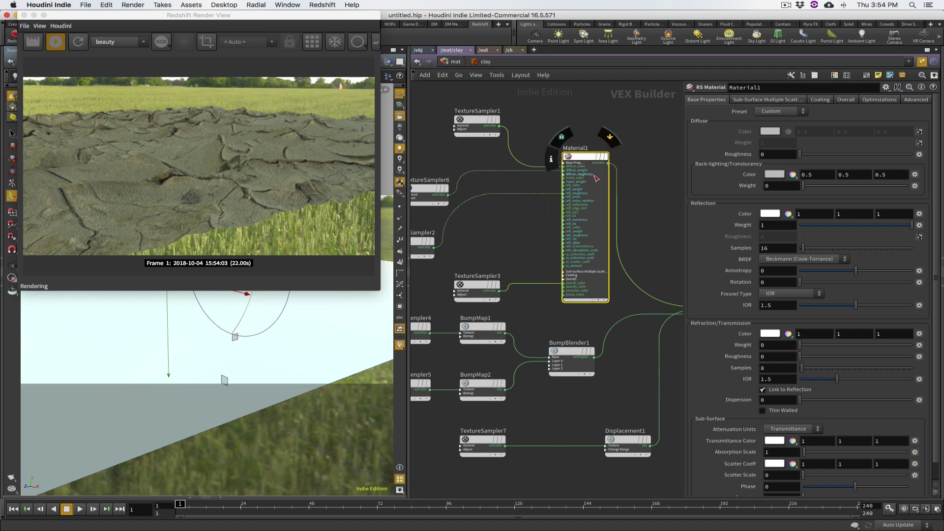
{"action": "left_click_drag", "start_coordinate": [570, 158], "coordinate": [585, 157]}
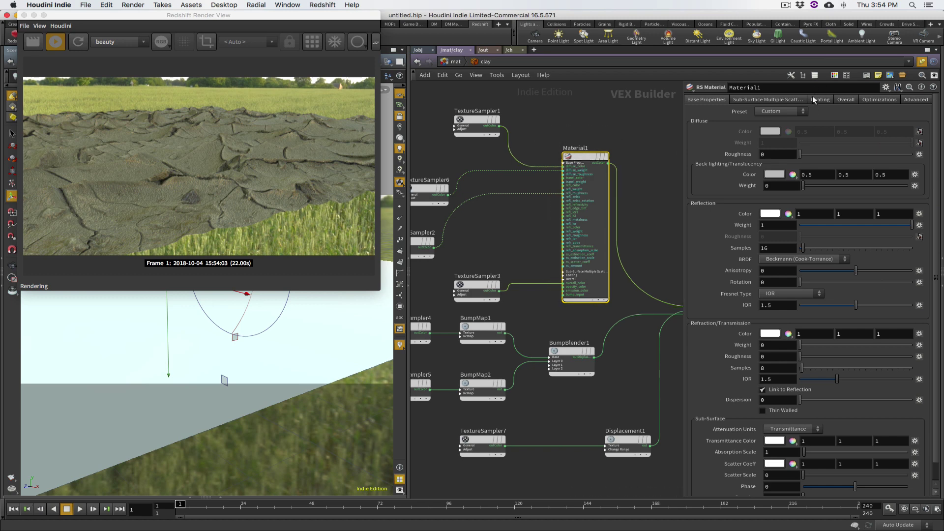
{"action": "left_click", "coordinate": [917, 101]}
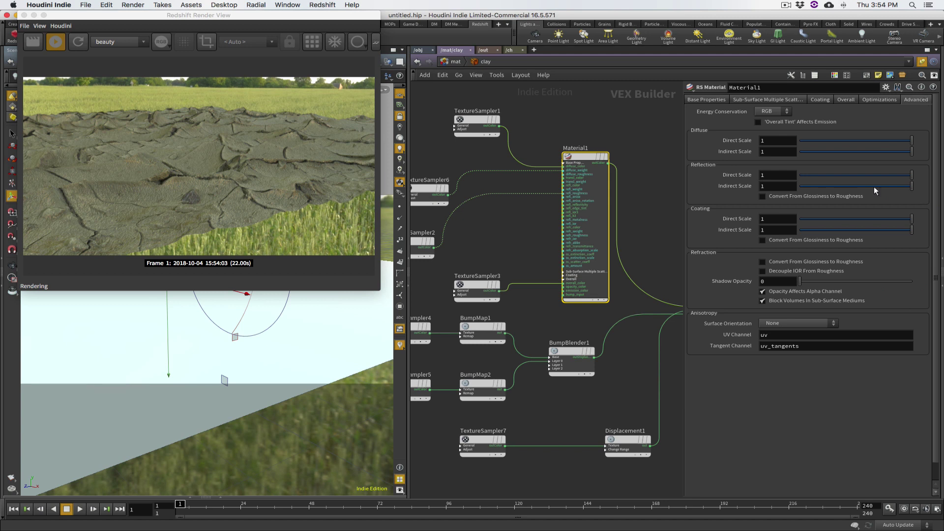